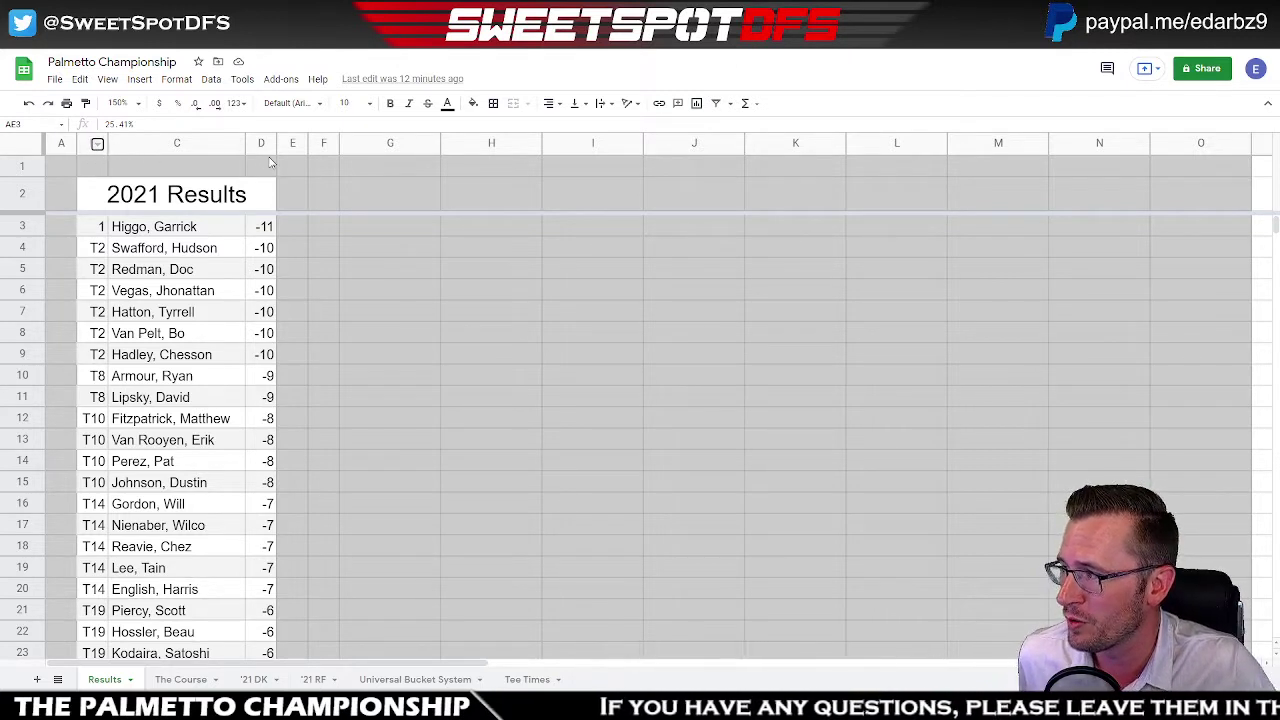
# - Review the 2021 Results list, comparing the entries for Higgo, English, Hadley and Johnson and the winner's score
pyautogui.click(201, 228)
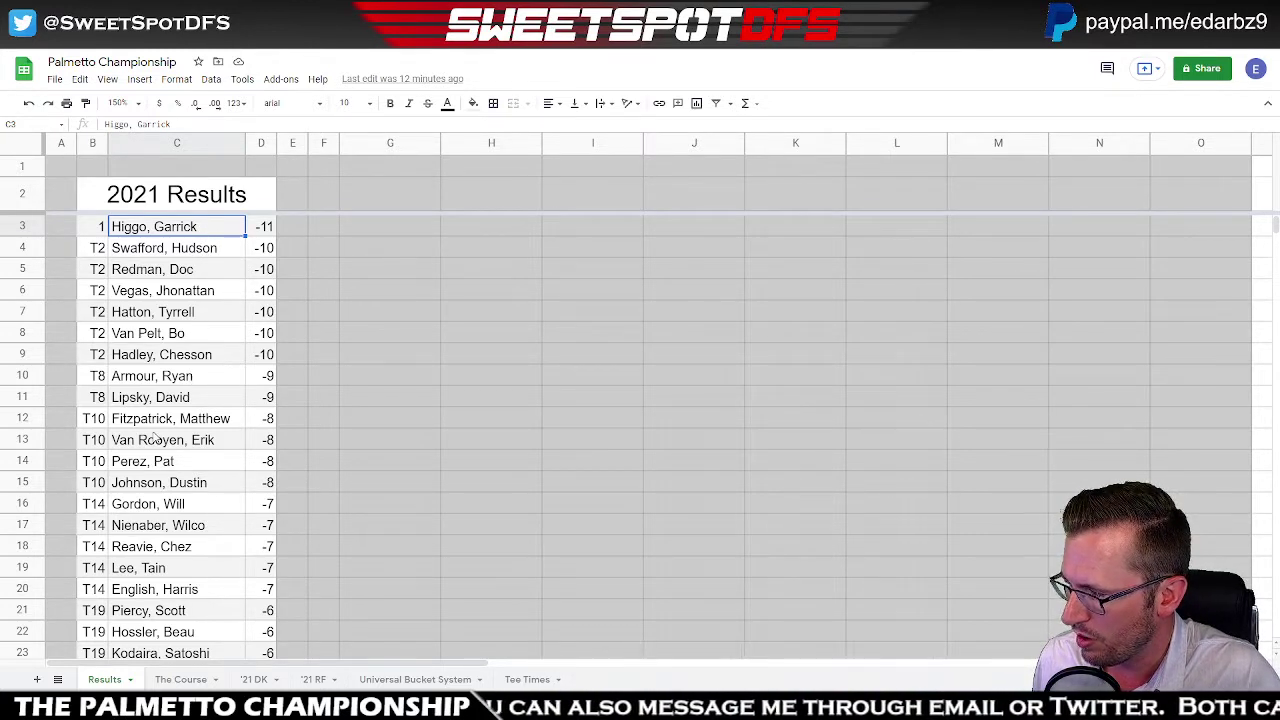
pyautogui.click(180, 592)
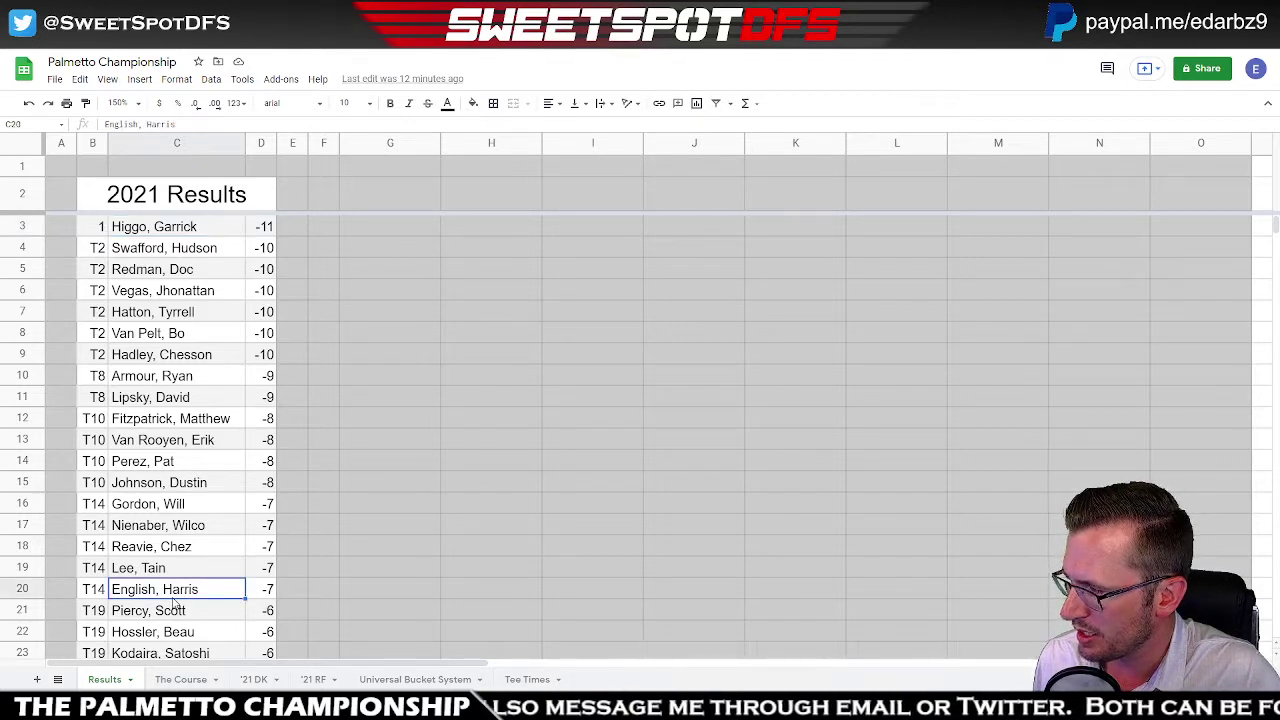
pyautogui.keyDown('ctrl'); pyautogui.click(163, 358); pyautogui.keyUp('ctrl')
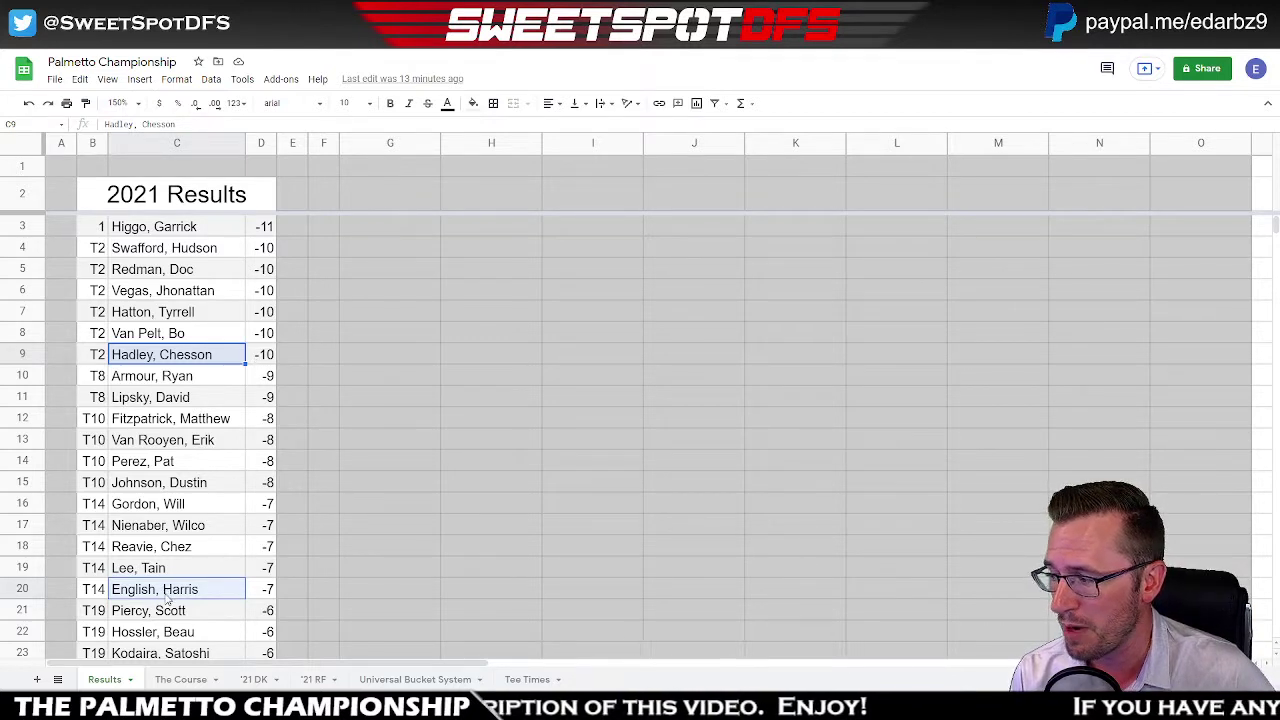
pyautogui.click(190, 358)
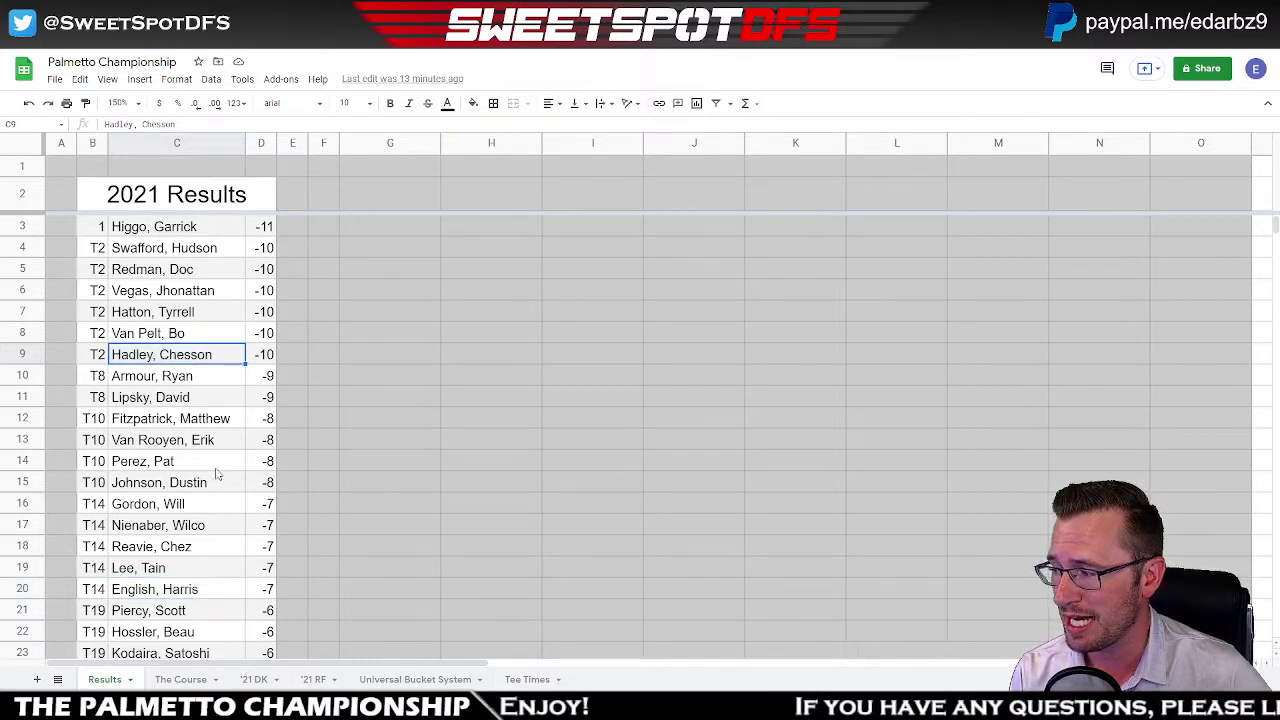
pyautogui.click(174, 593)
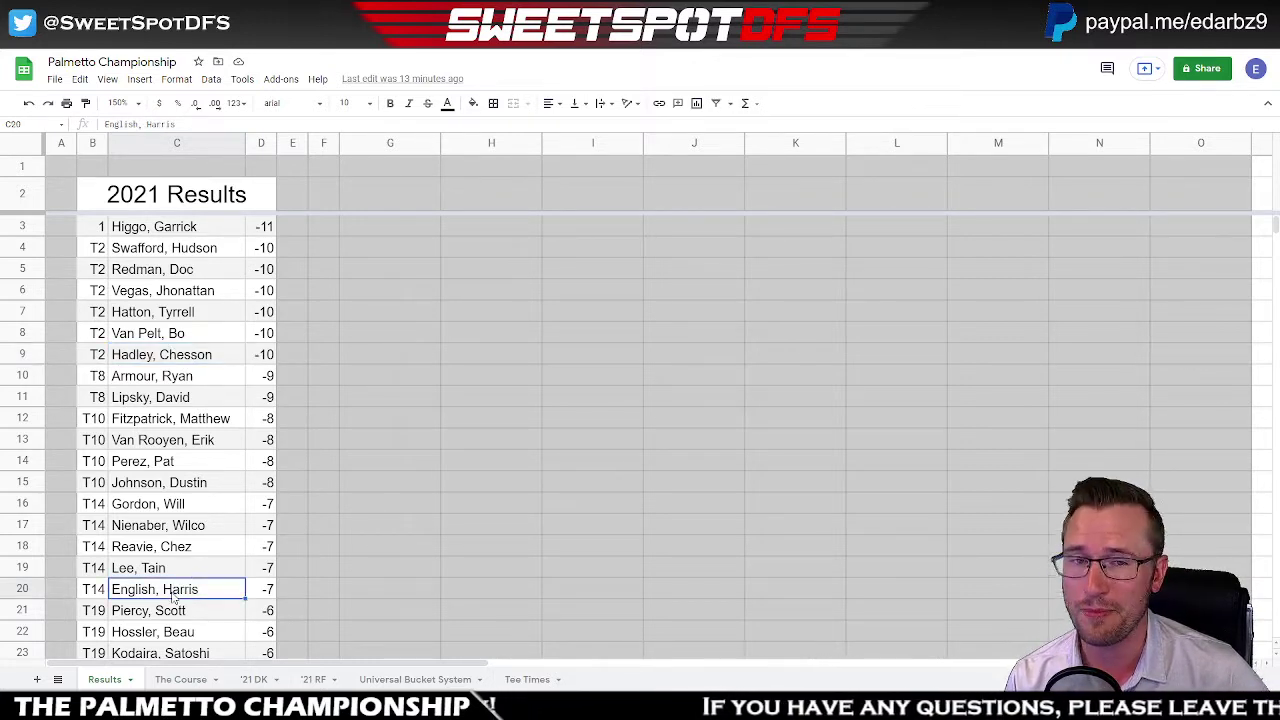
pyautogui.click(162, 366)
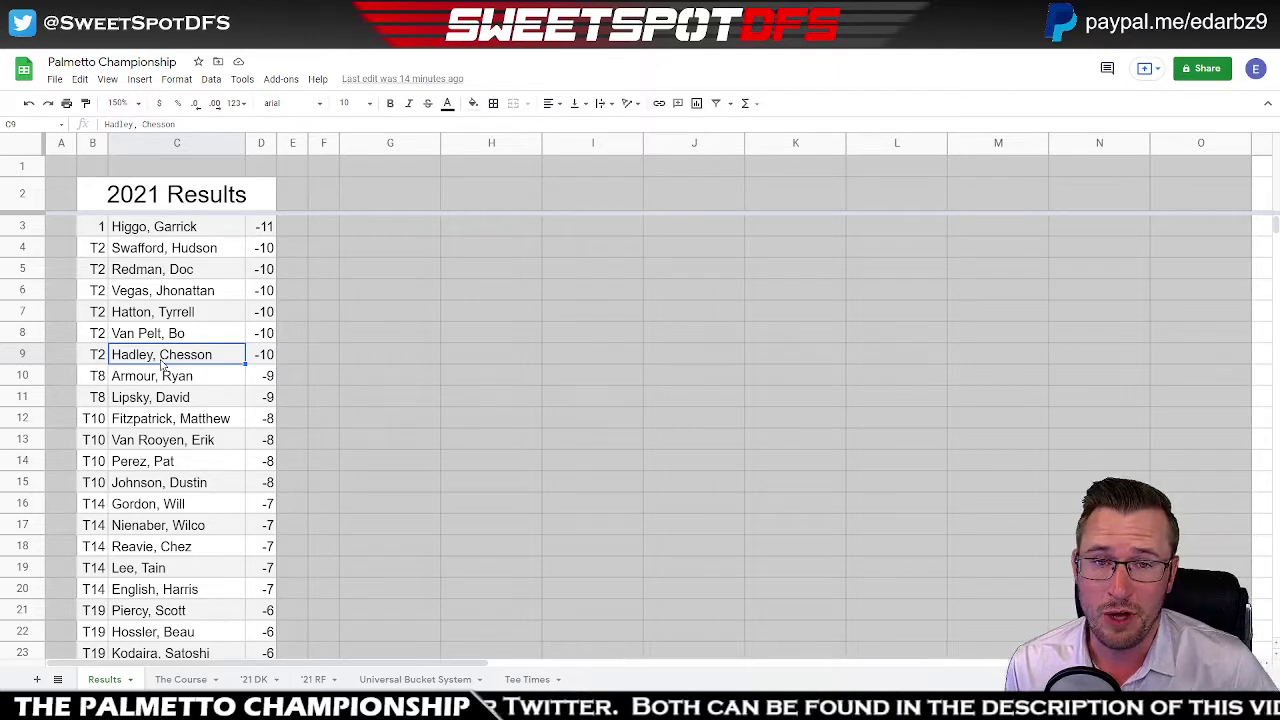
pyautogui.click(260, 227)
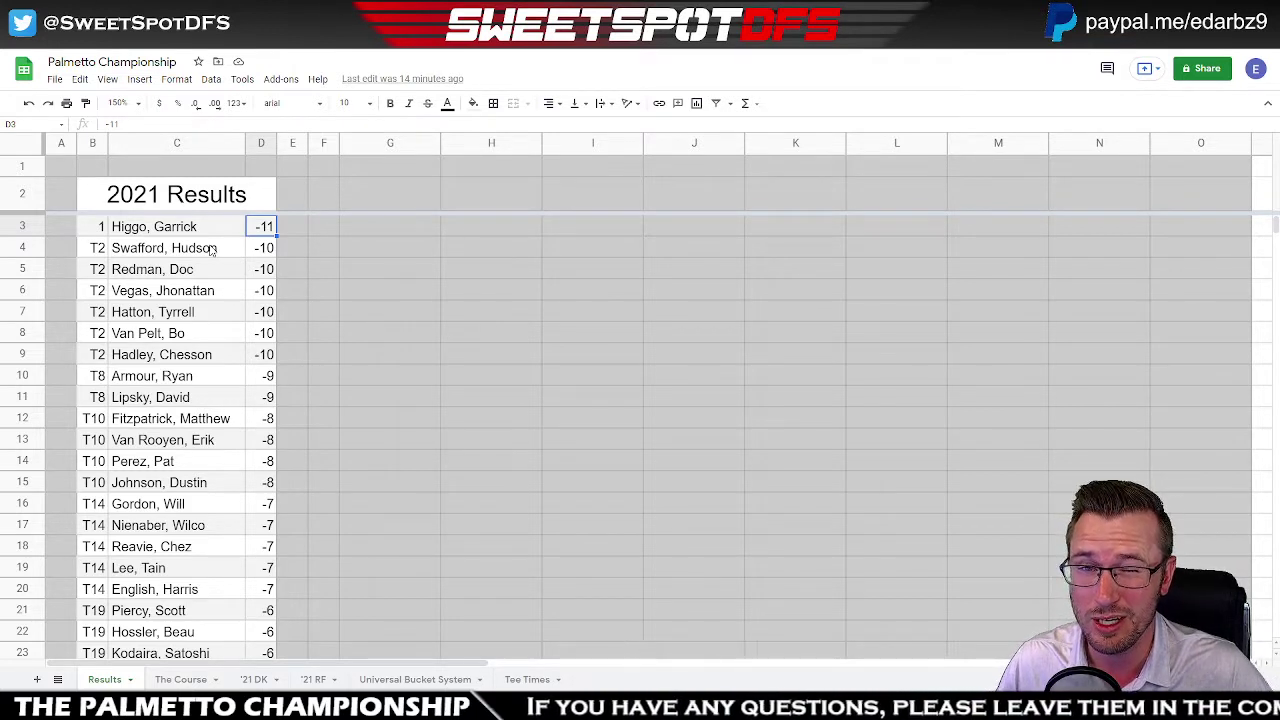
pyautogui.click(186, 489)
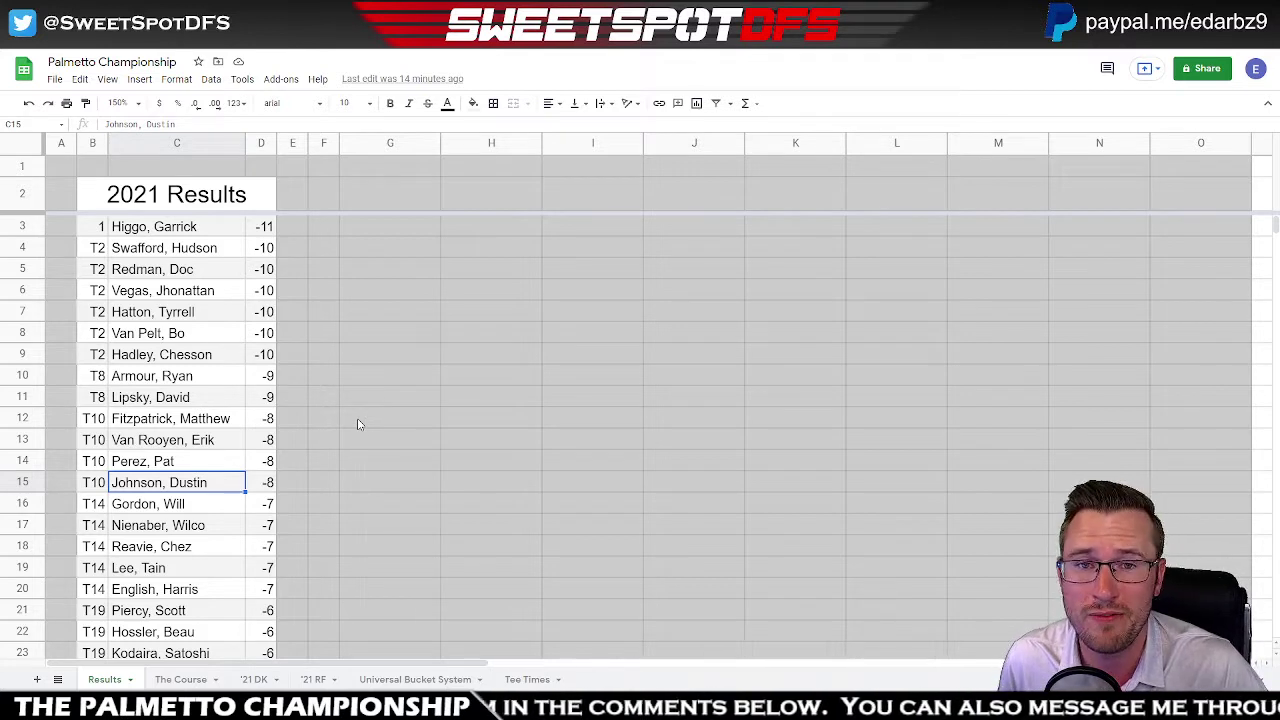
# - Go through the leading finishers in the 2021 Results, from Higgo and the C4:C11 group to Armour, Hadley, Van Pelt and Hatton
pyautogui.click(227, 235)
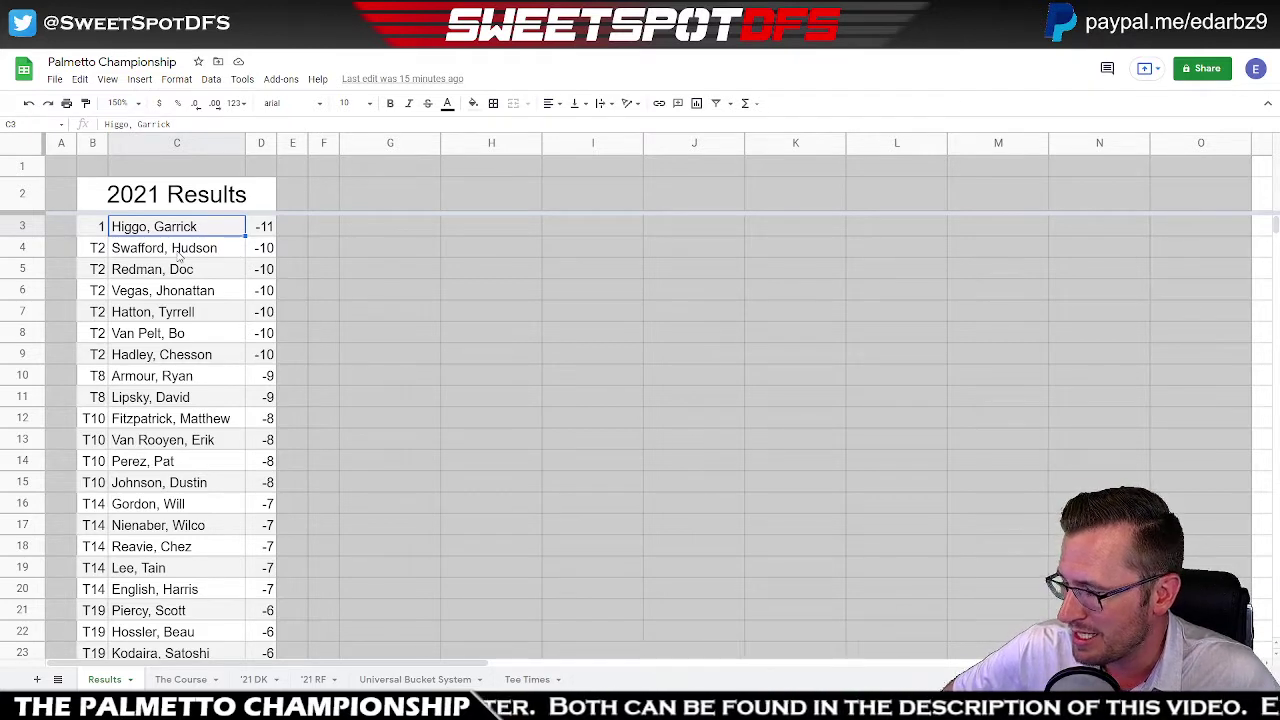
pyautogui.moveTo(178, 255); pyautogui.dragTo(171, 392)
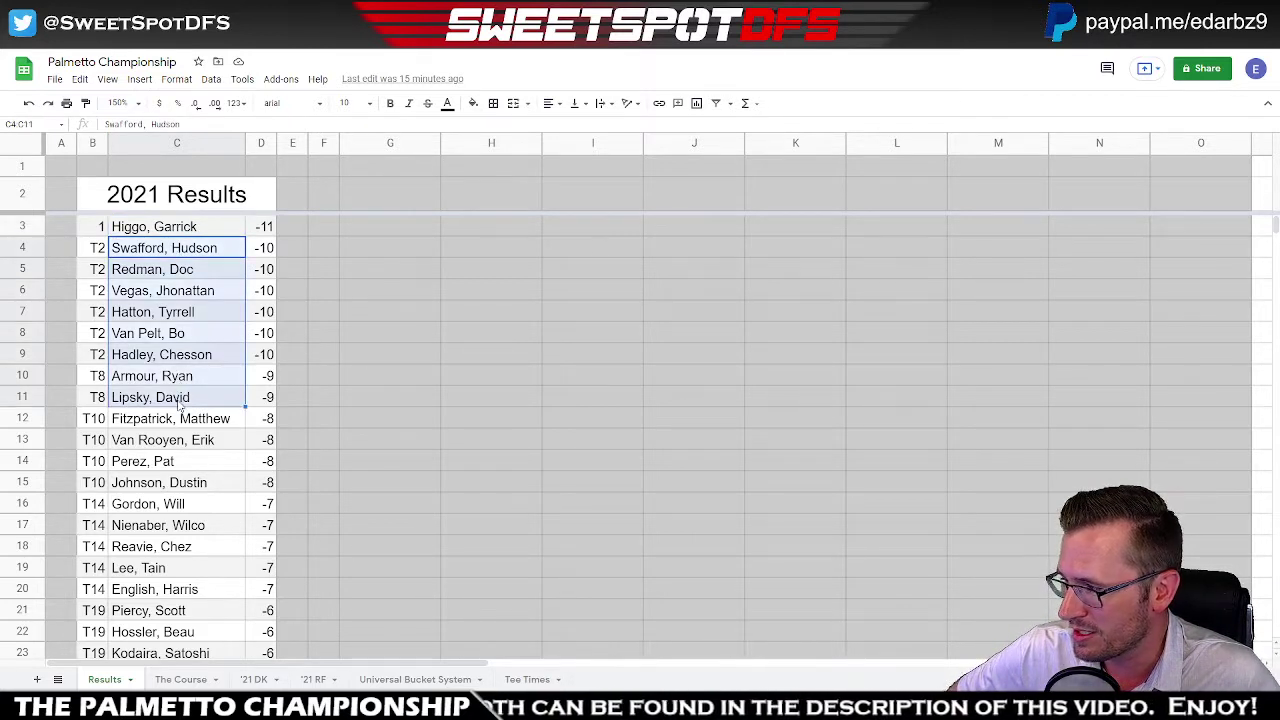
pyautogui.click(170, 377)
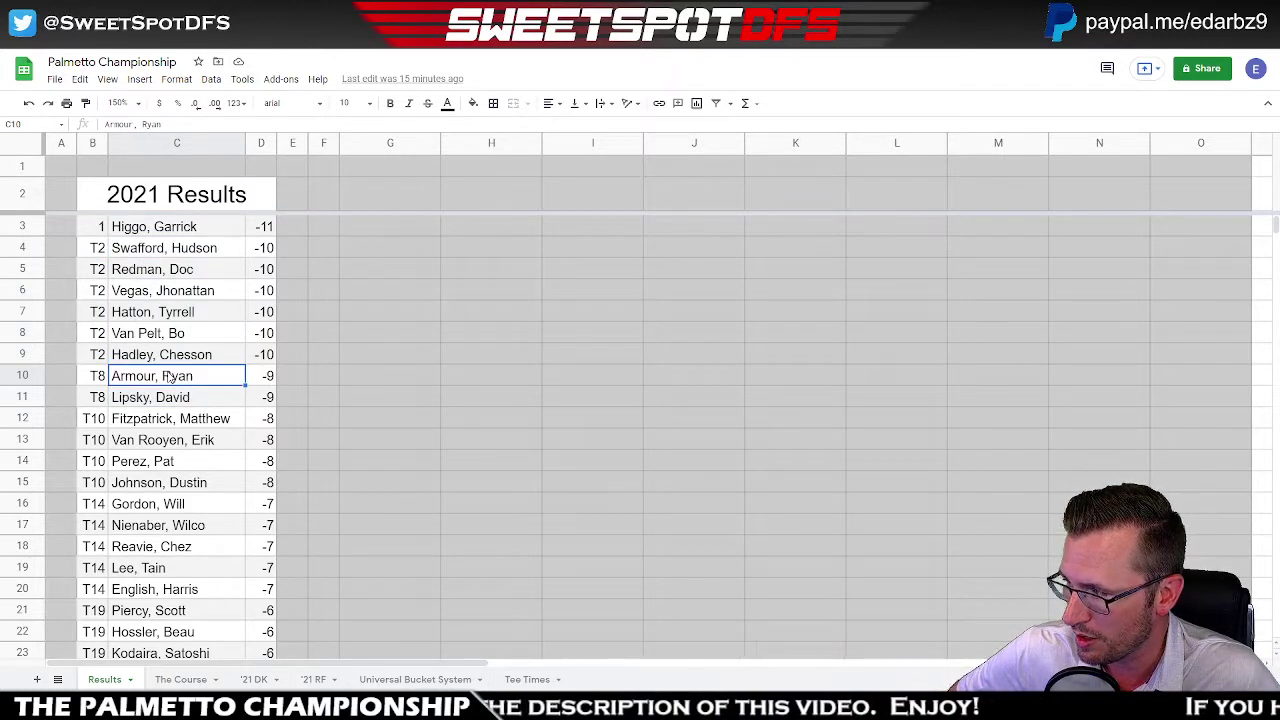
pyautogui.click(171, 360)
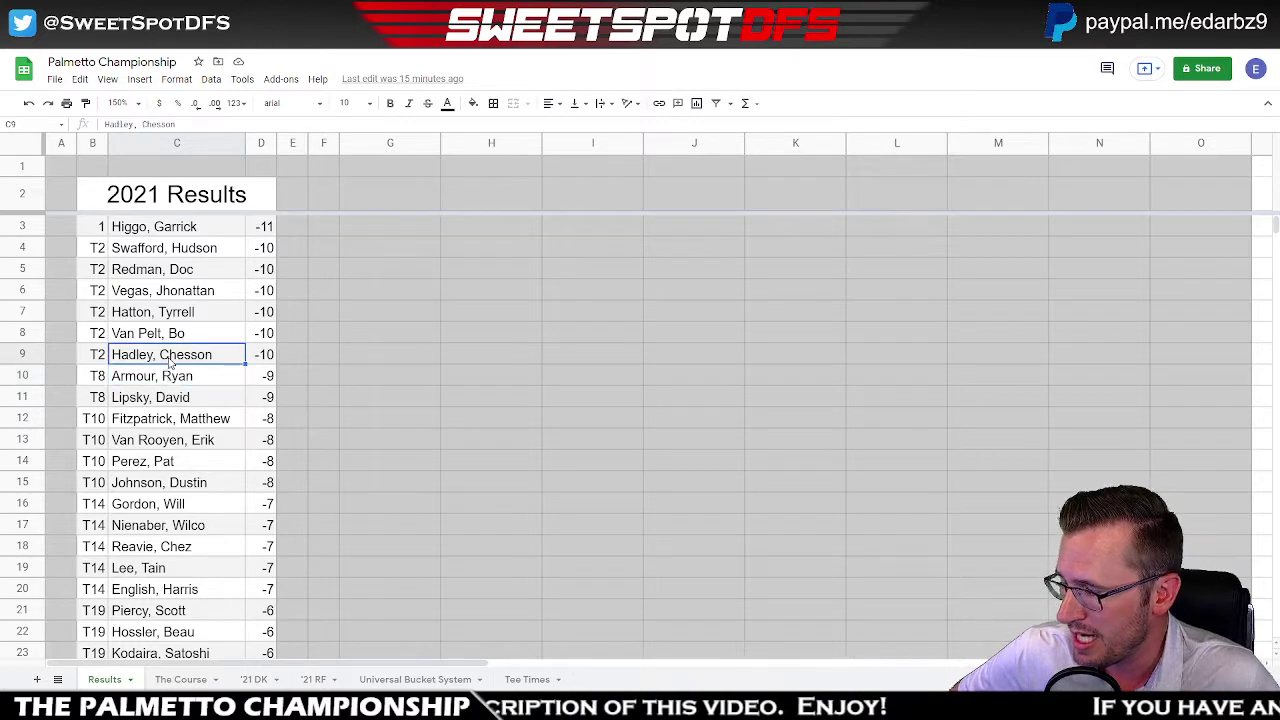
pyautogui.click(173, 340)
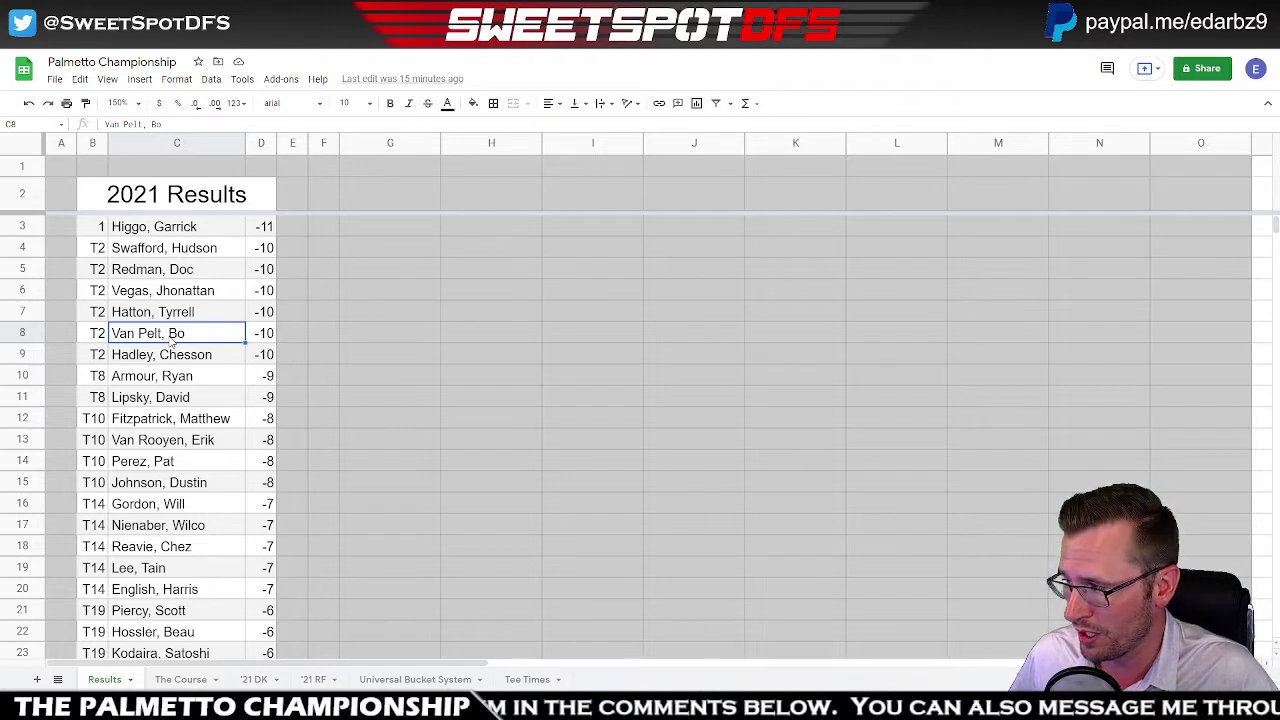
pyautogui.click(175, 312)
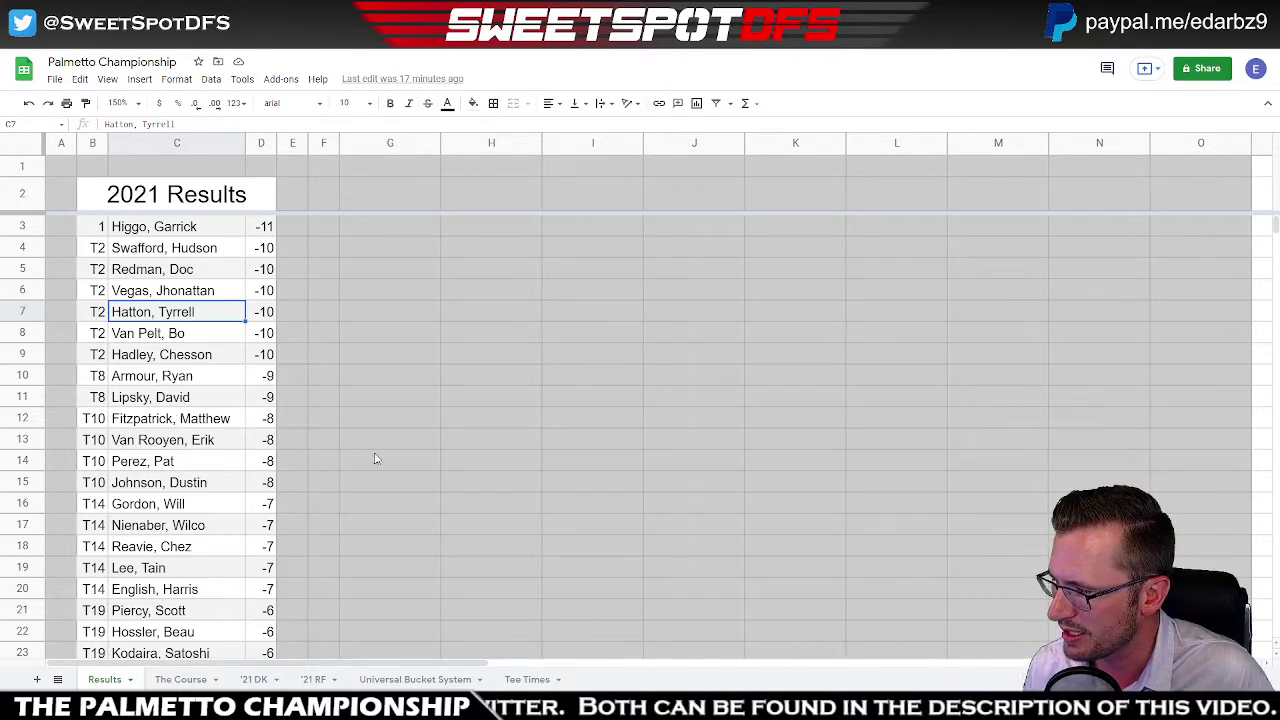
# - Select the Nienaber, Van Rooyen and Higgo entries together in the 2021 Results list
pyautogui.click(203, 528)
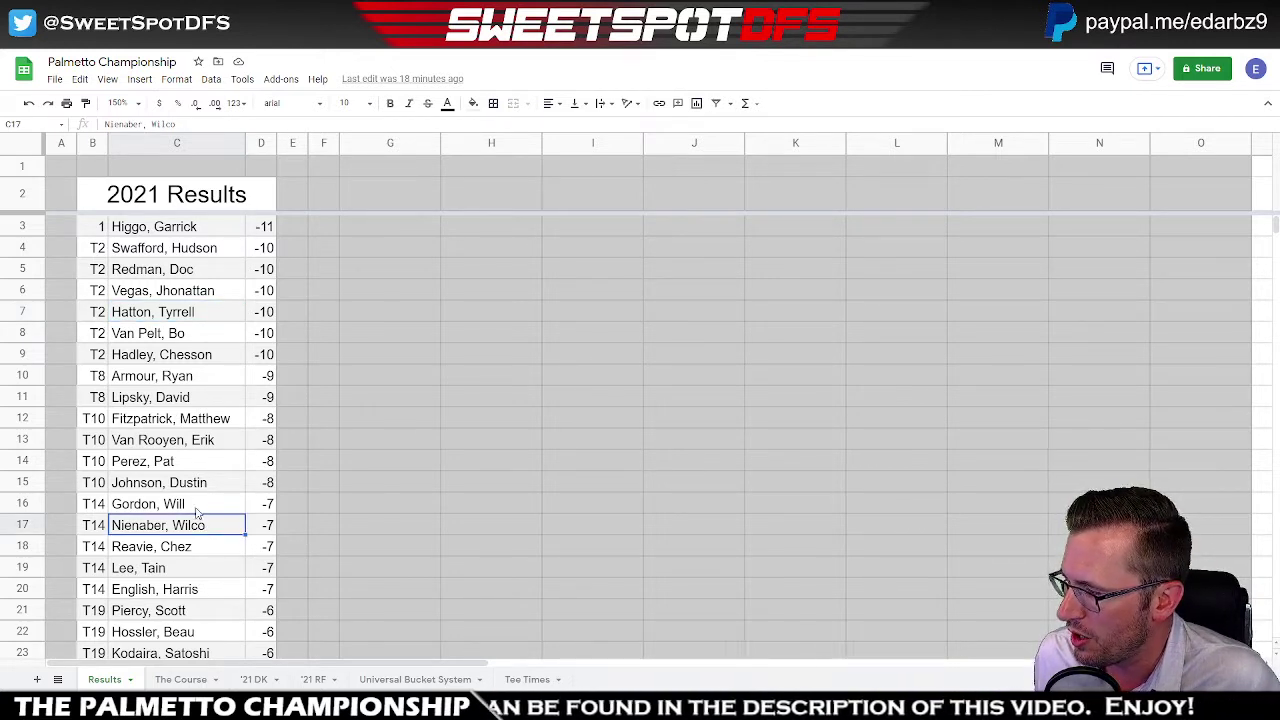
pyautogui.keyDown('ctrl'); pyautogui.click(196, 445); pyautogui.keyUp('ctrl')
pyautogui.keyDown('ctrl'); pyautogui.click(195, 228); pyautogui.keyUp('ctrl')
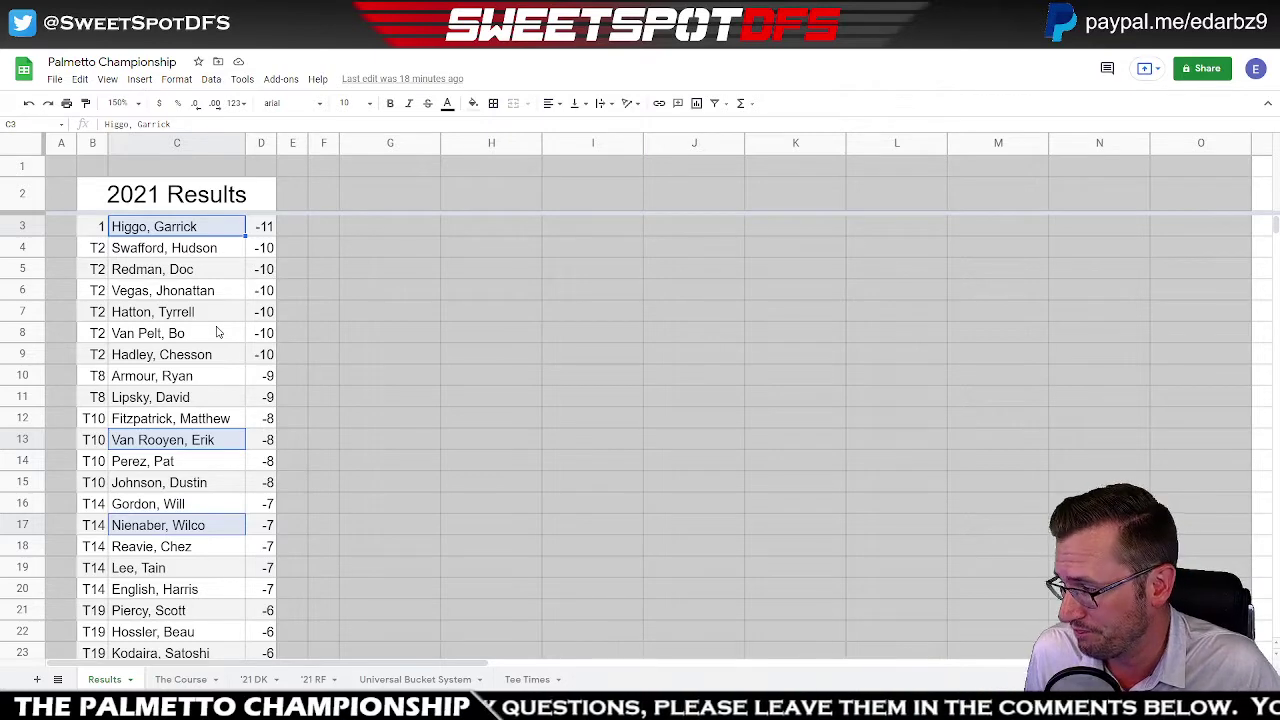
# - Open the '21 RF sheet and review the blue-highlighted players, including Redman, Power and Kodaira
pyautogui.click(316, 680)
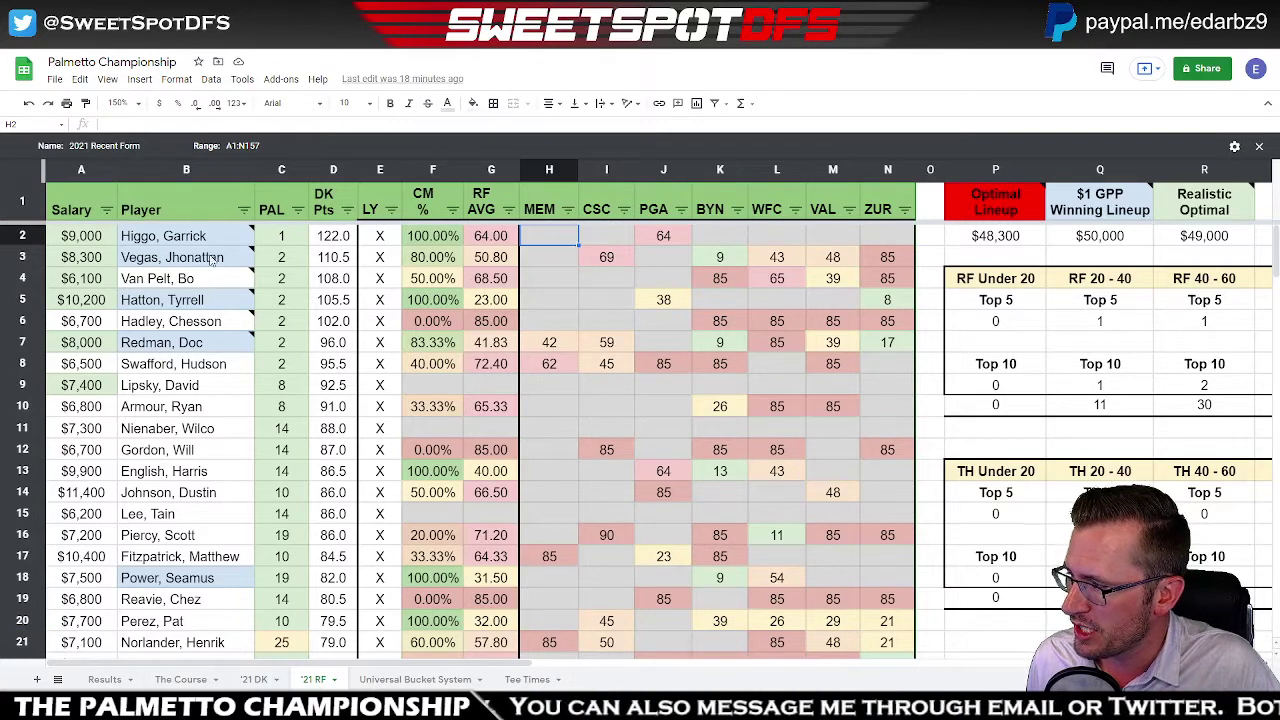
pyautogui.click(545, 348)
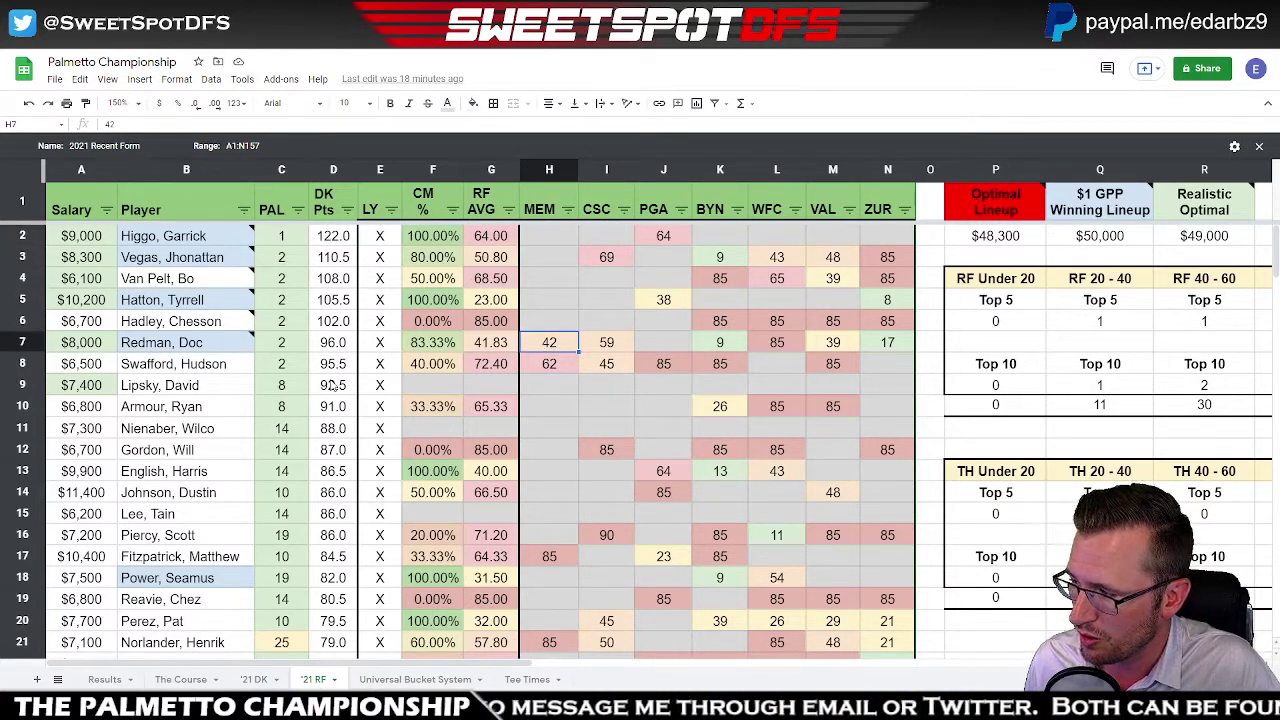
pyautogui.scroll(-3, 333, 385)
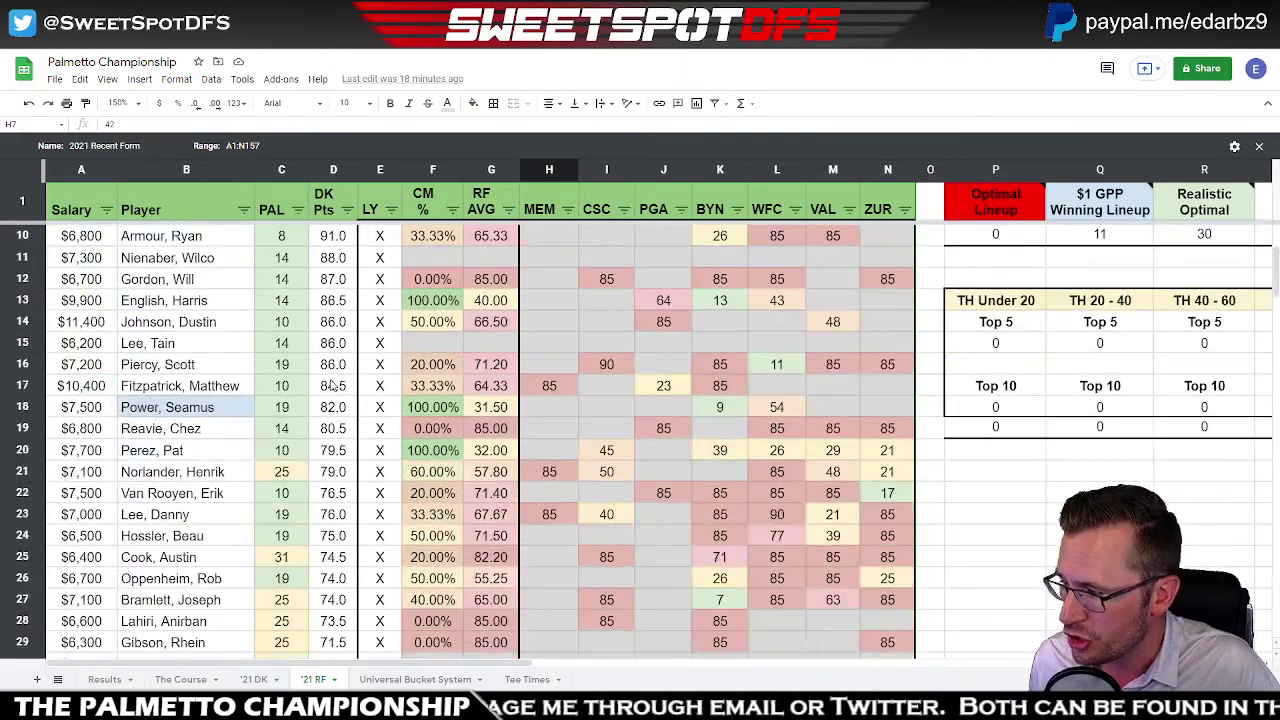
pyautogui.click(157, 410)
pyautogui.scroll(-4, 190, 445)
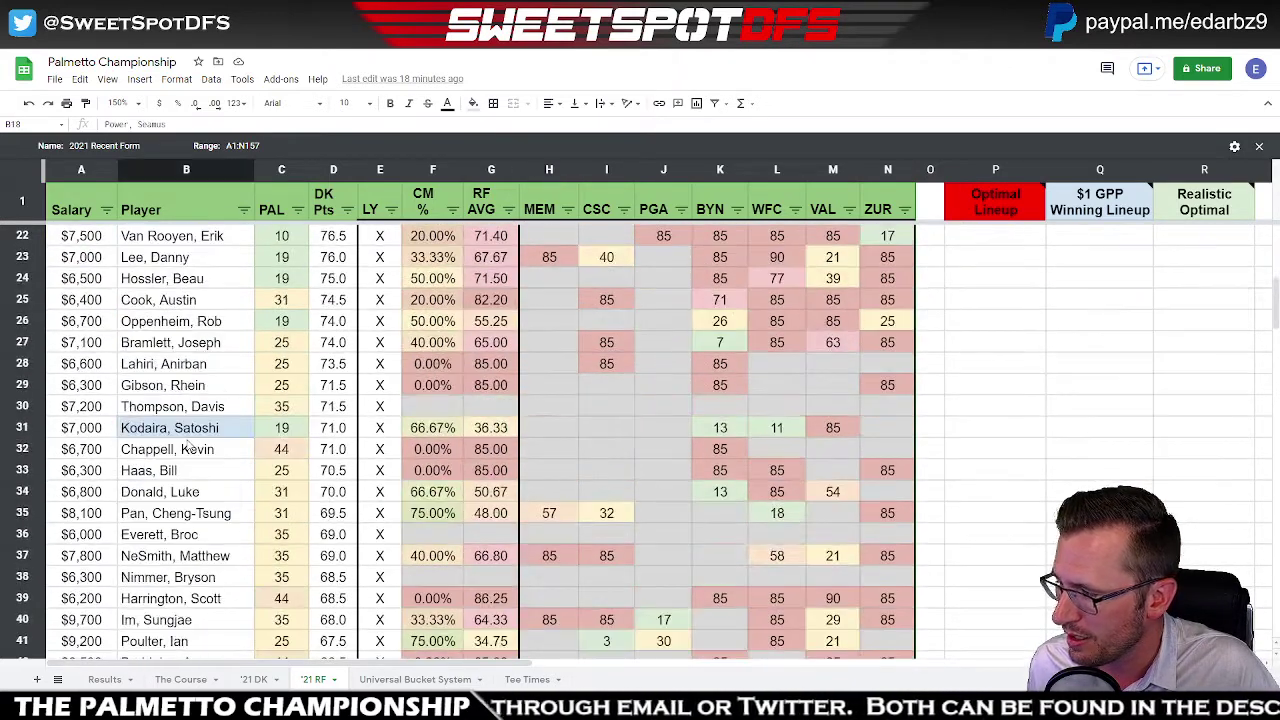
pyautogui.click(212, 428)
pyautogui.scroll(6, 335, 311)
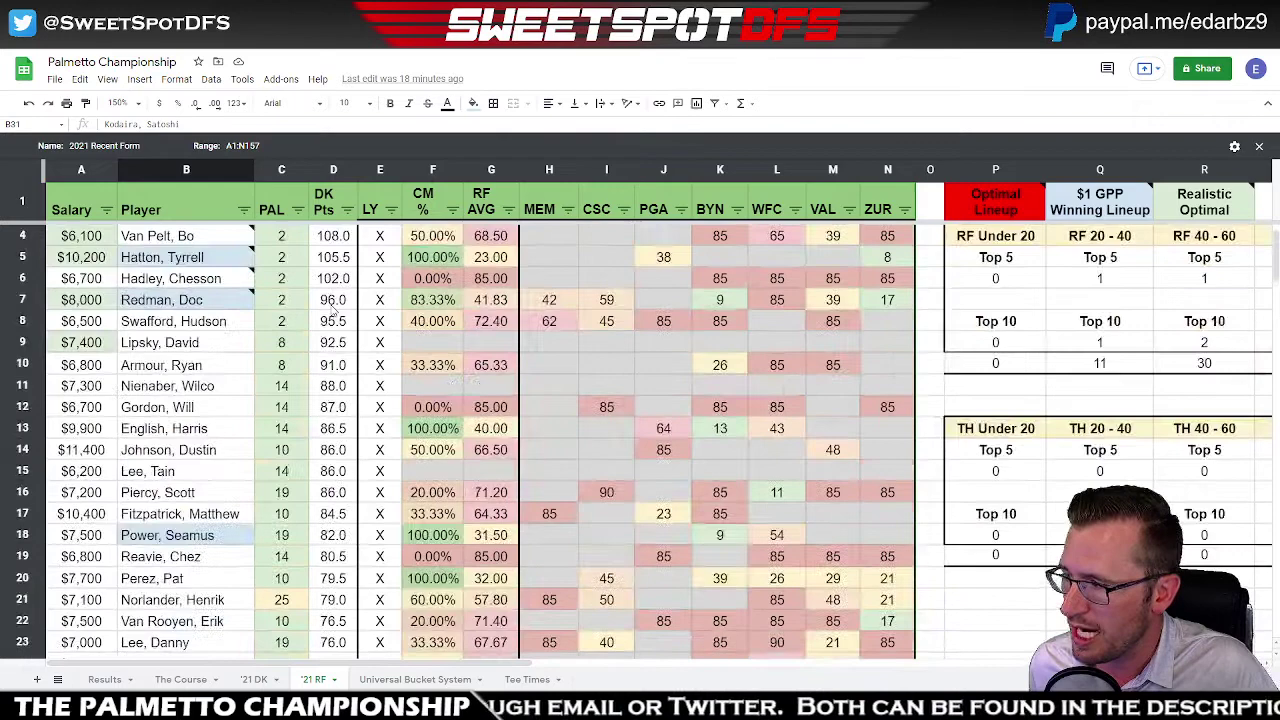
# - Sort the recent form table by PAL finishing position in ascending order
pyautogui.click(297, 209)
pyautogui.click(257, 236)
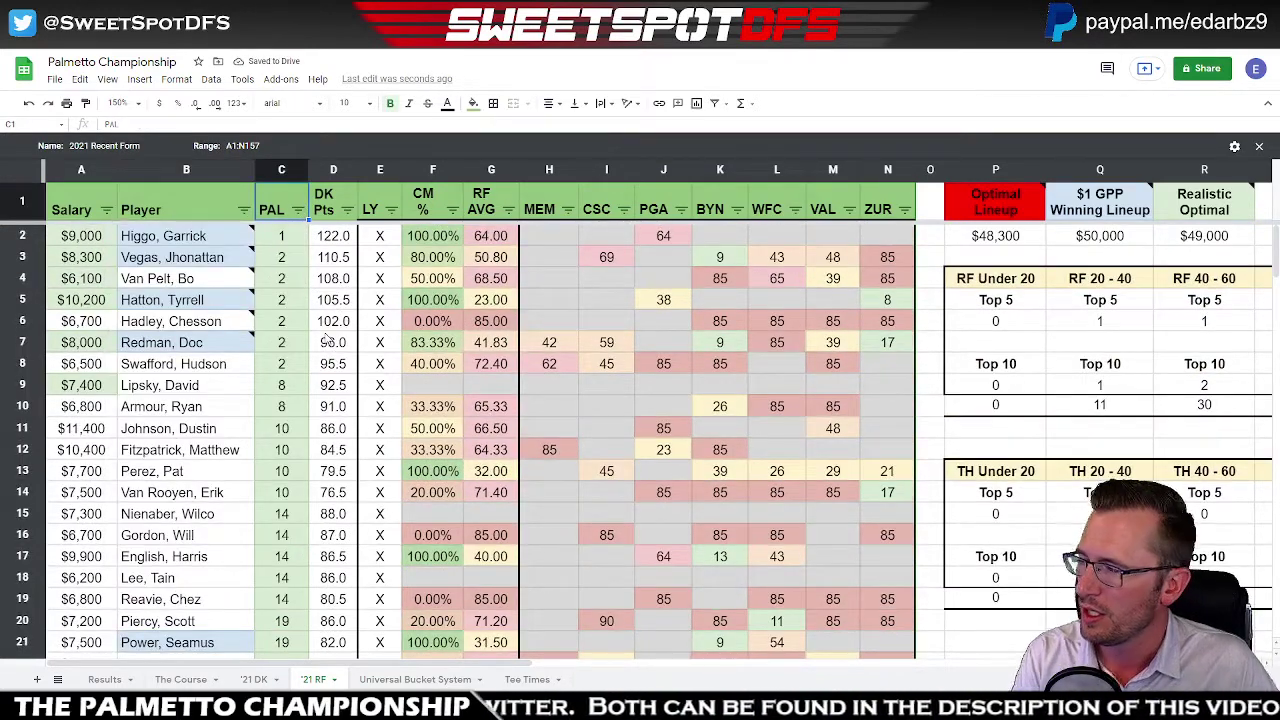
# - Check the $1 GPP Winning Lineup's salary and points note, and the lineup note on Redman's entry
pyautogui.click(1100, 240)
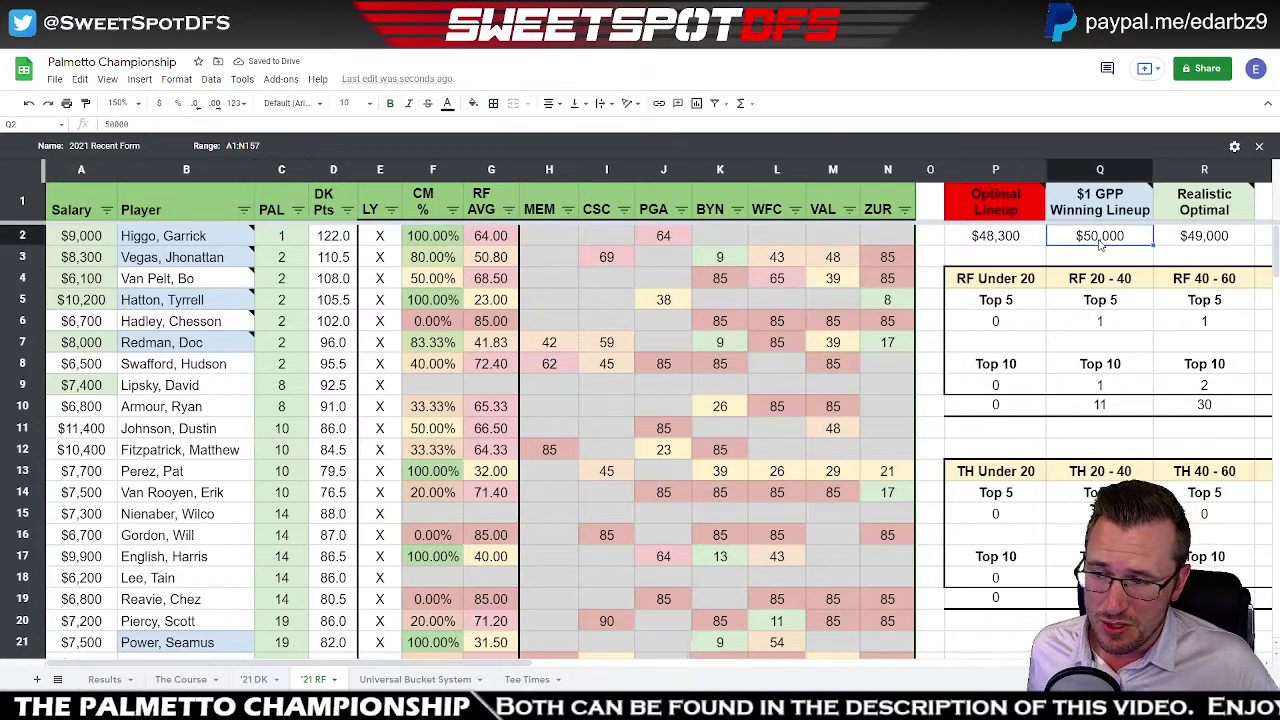
pyautogui.moveTo(1127, 203)
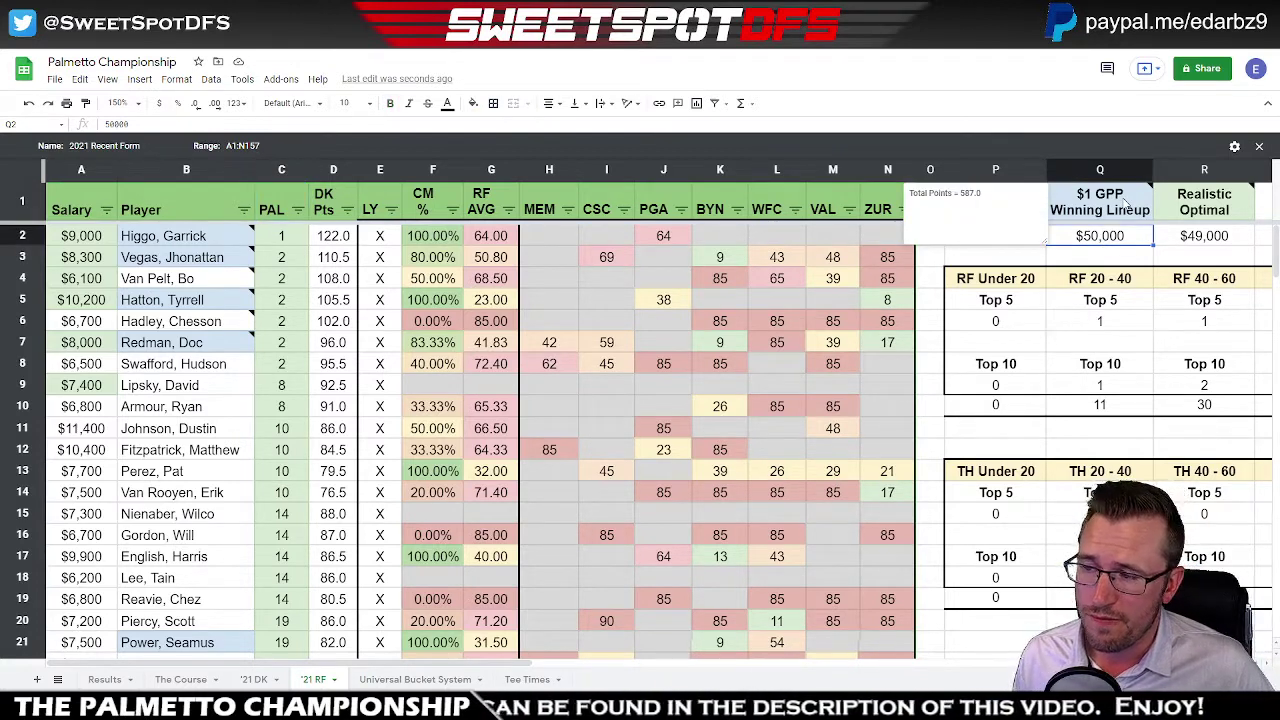
pyautogui.click(1086, 262)
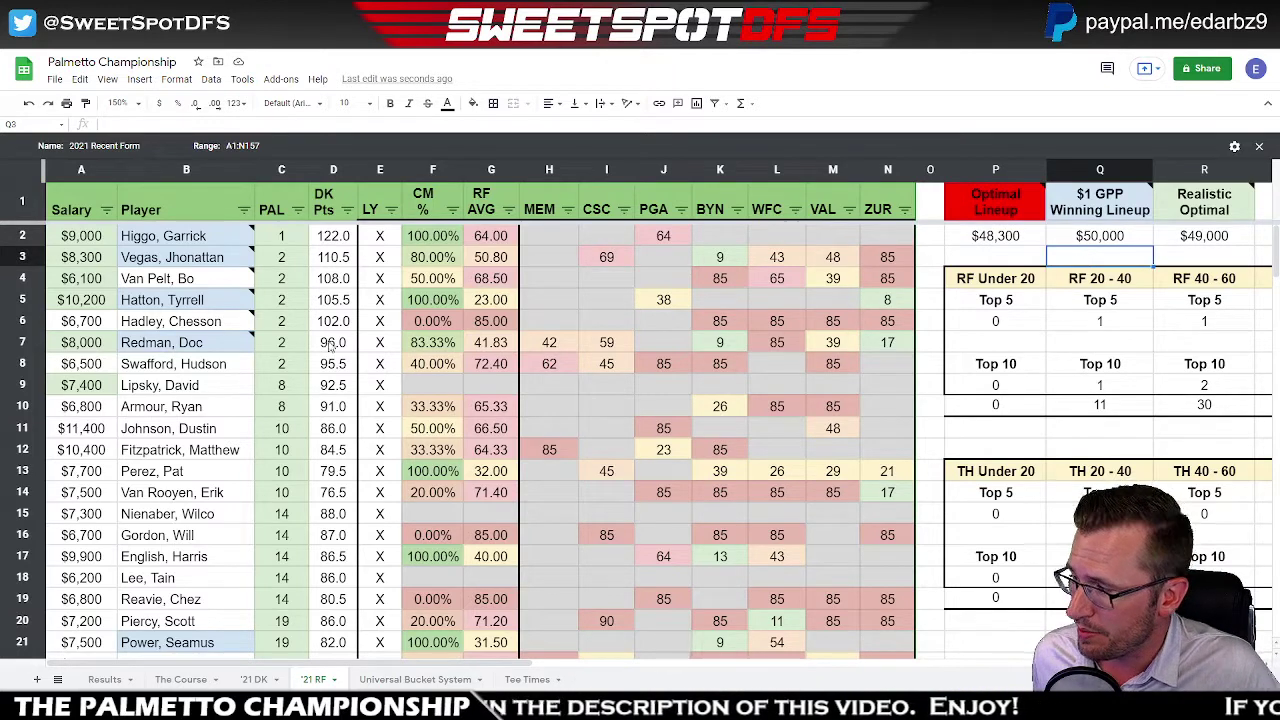
pyautogui.moveTo(190, 350)
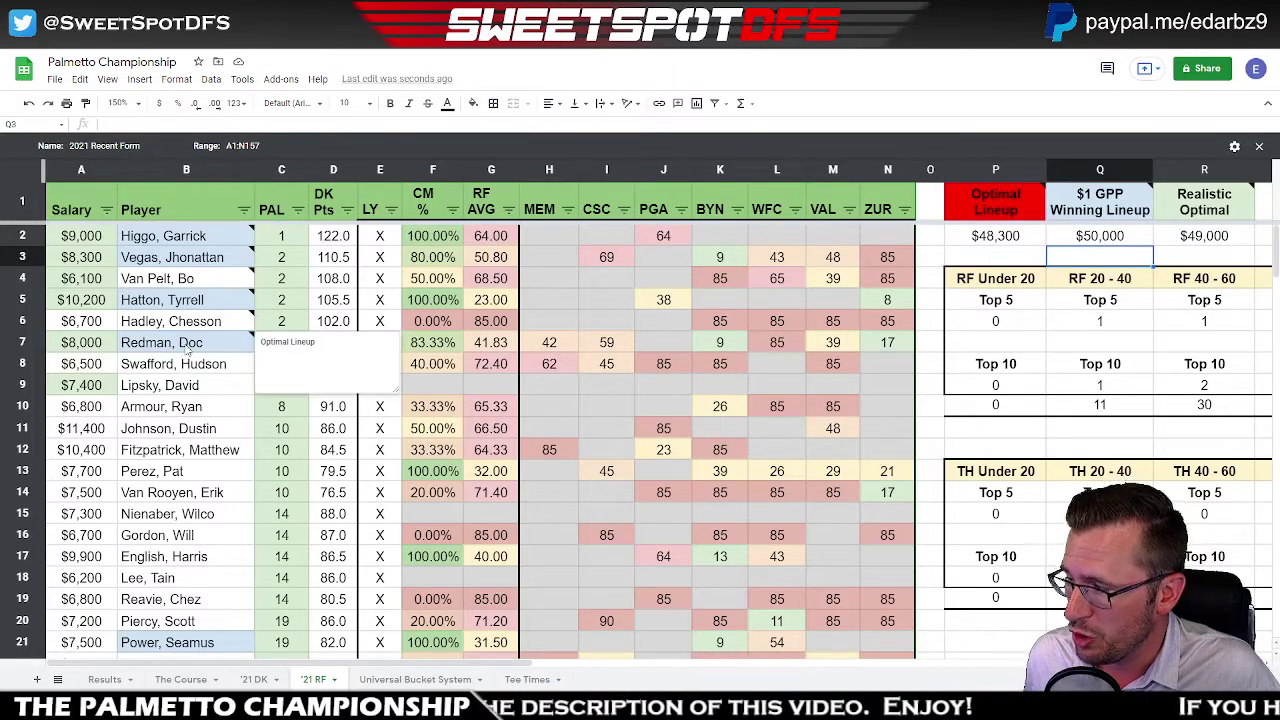
pyautogui.click(200, 413)
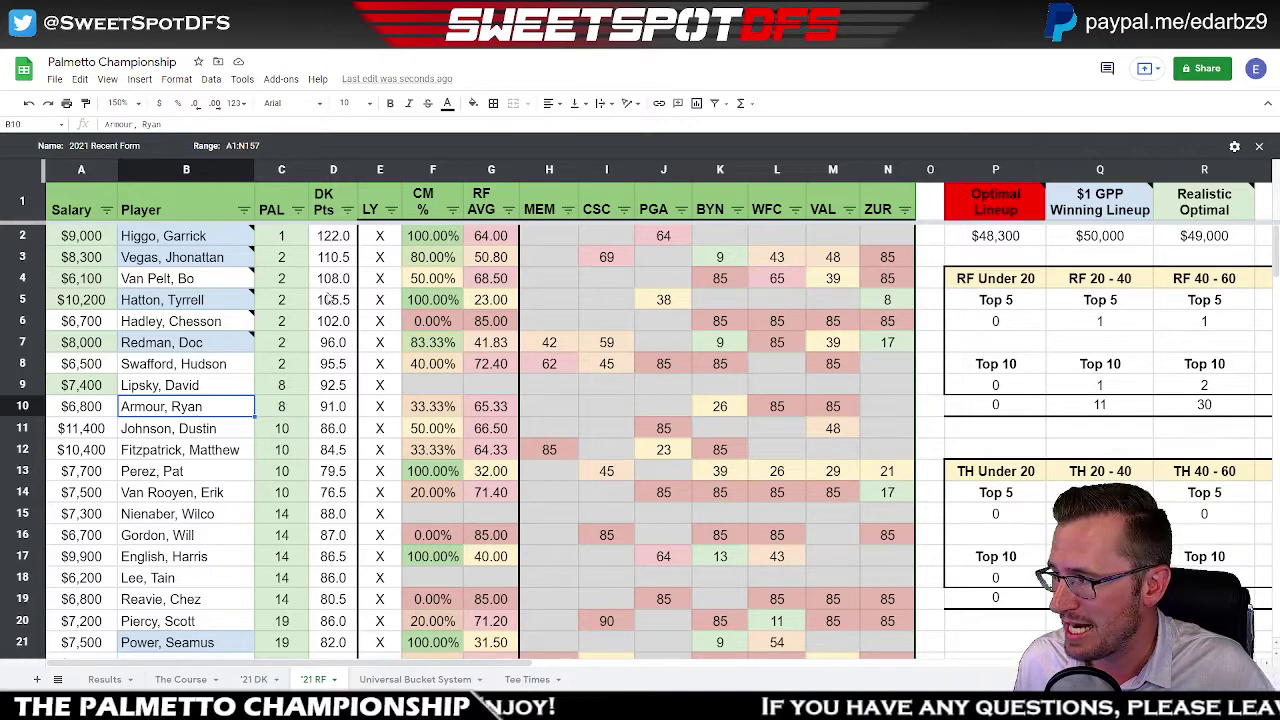
# - Sort the recent form table by DK Pts in descending order
pyautogui.click(347, 209)
pyautogui.click(302, 260)
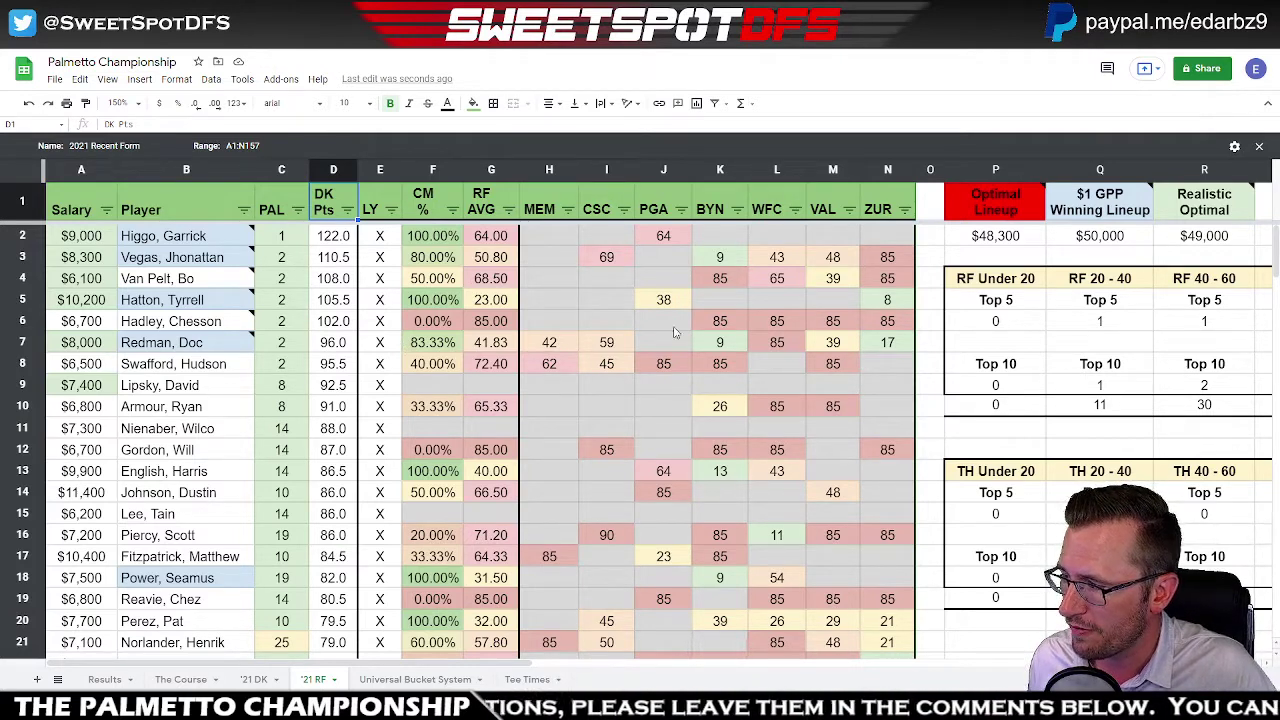
# - Compare the total-points notes of the Optimal Lineup, $1 GPP Winning Lineup and Realistic Optimal, and check the Optimal Lineup's salary
pyautogui.click(1005, 245)
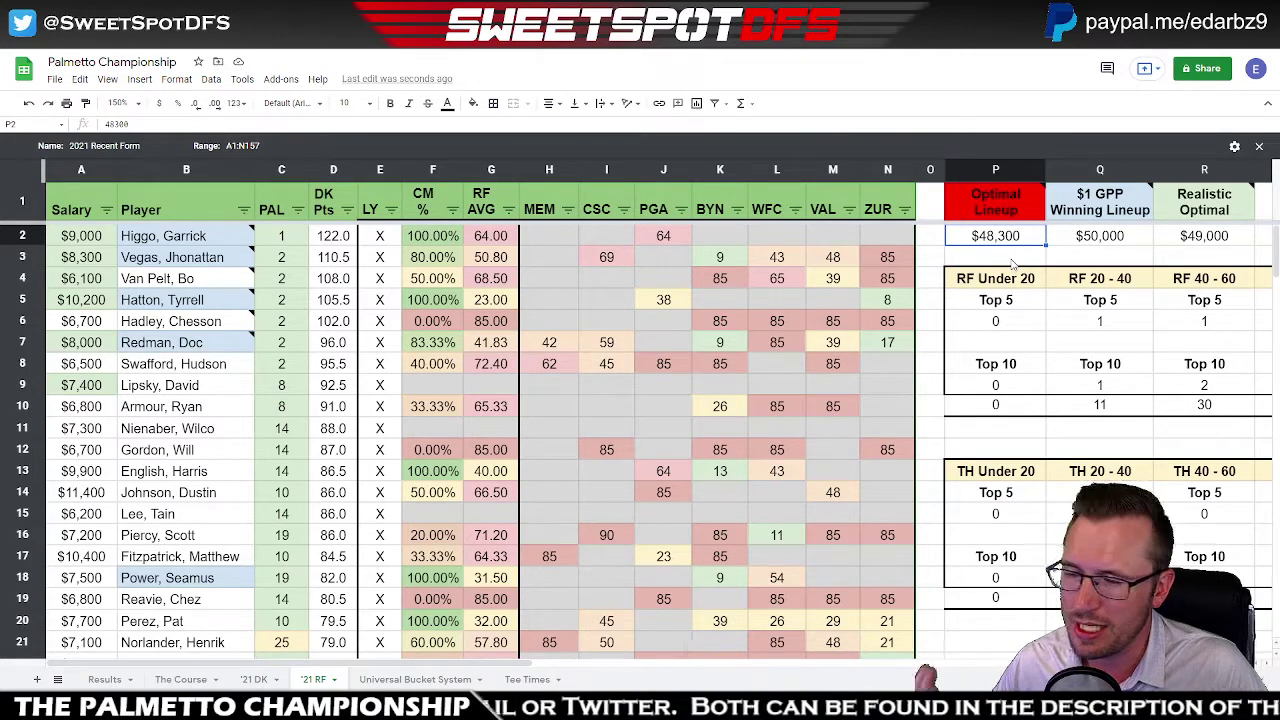
pyautogui.moveTo(1007, 209)
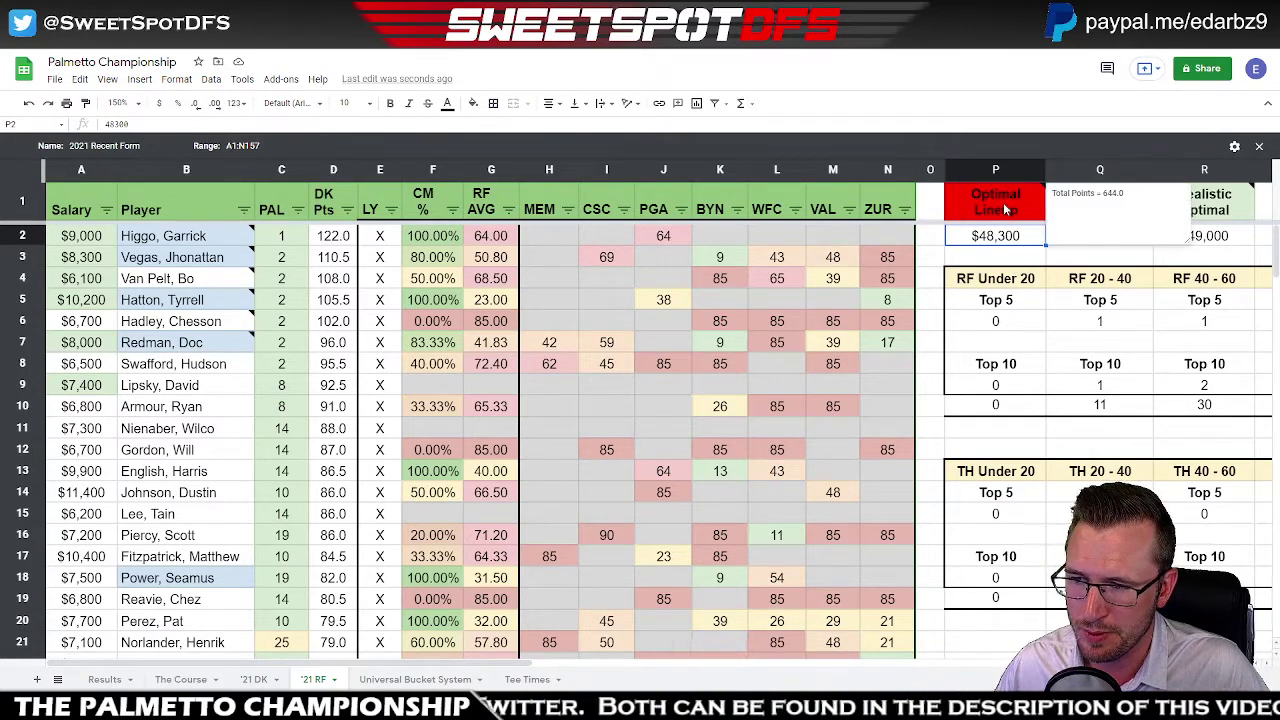
pyautogui.click(1003, 258)
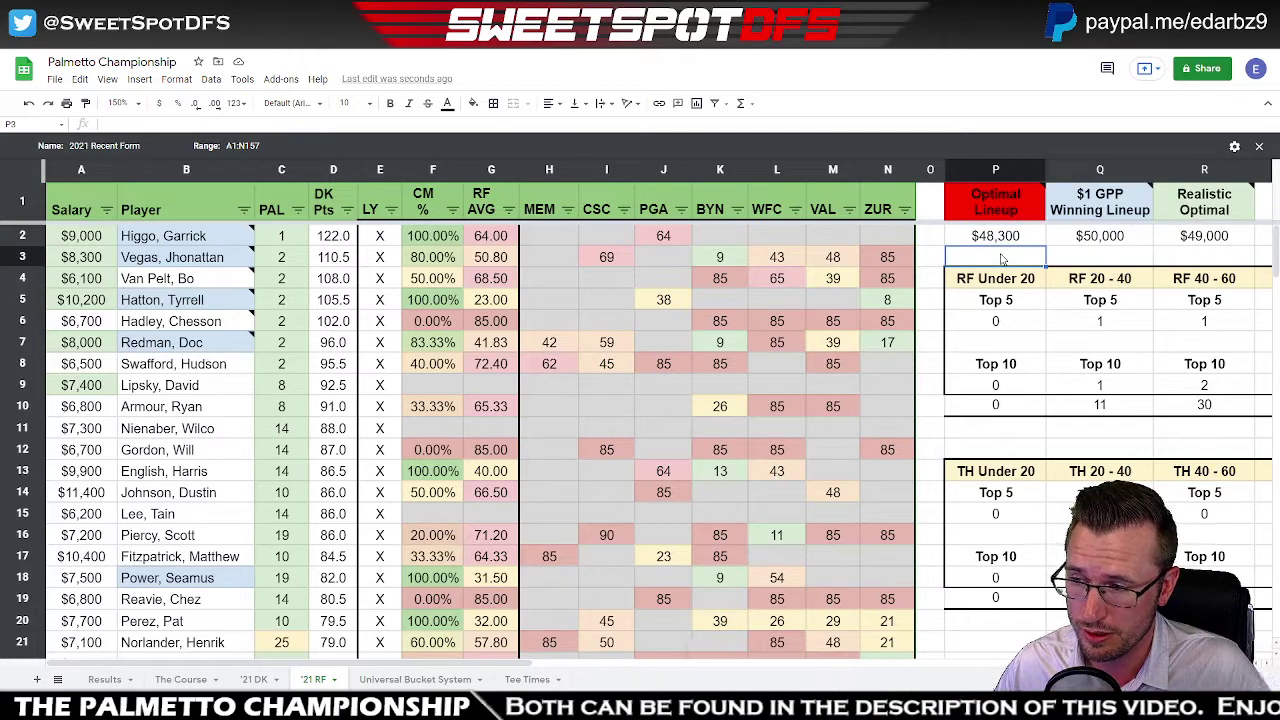
pyautogui.click(1006, 237)
pyautogui.moveTo(1006, 210)
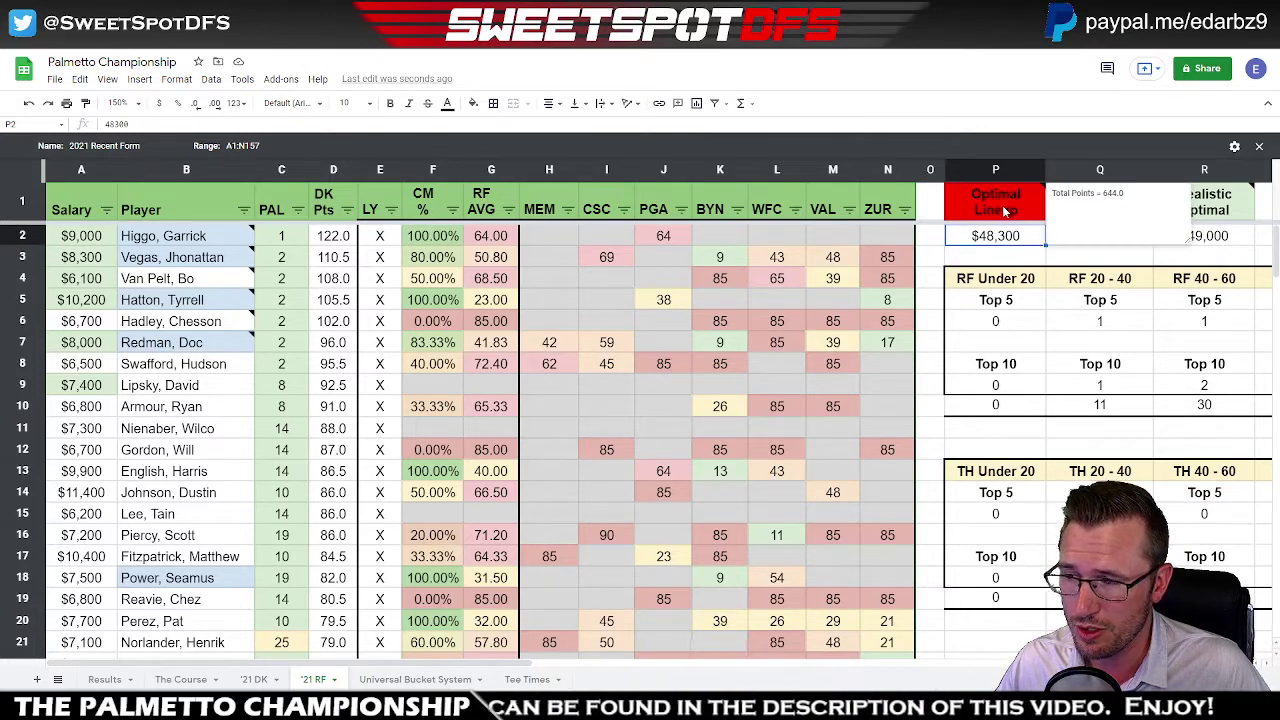
pyautogui.click(1003, 260)
pyautogui.moveTo(1100, 214)
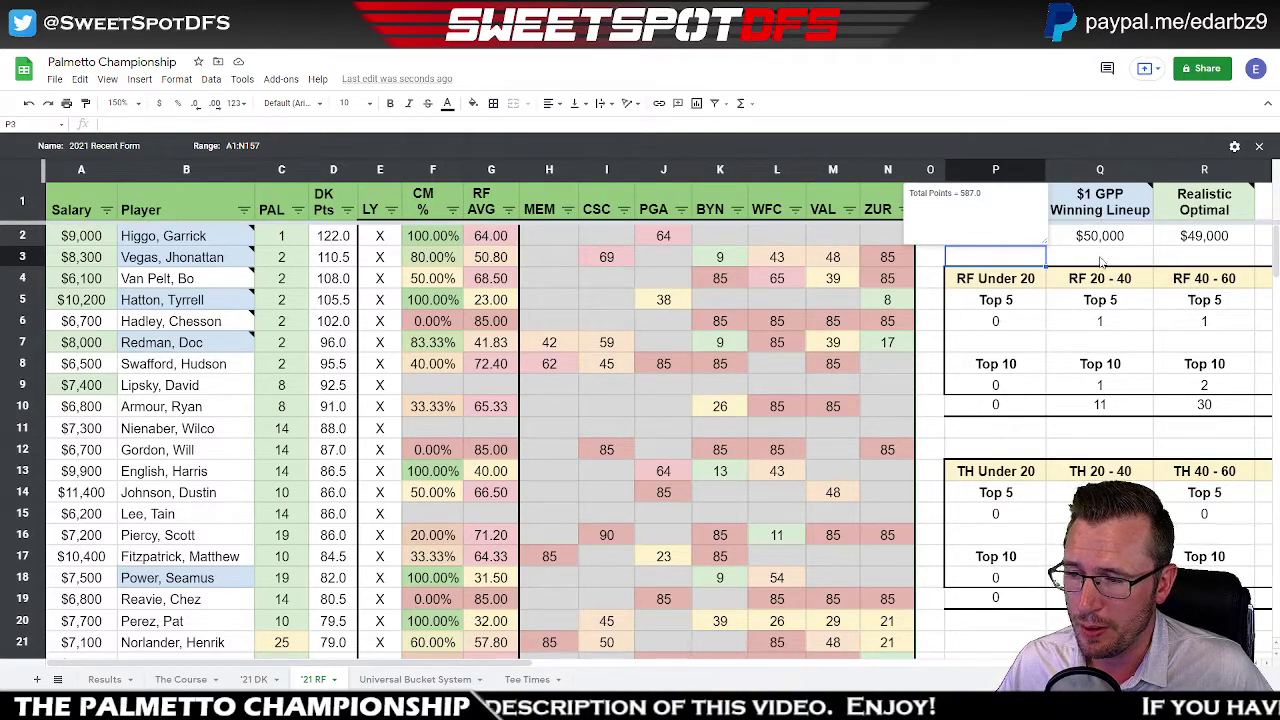
pyautogui.click(1101, 261)
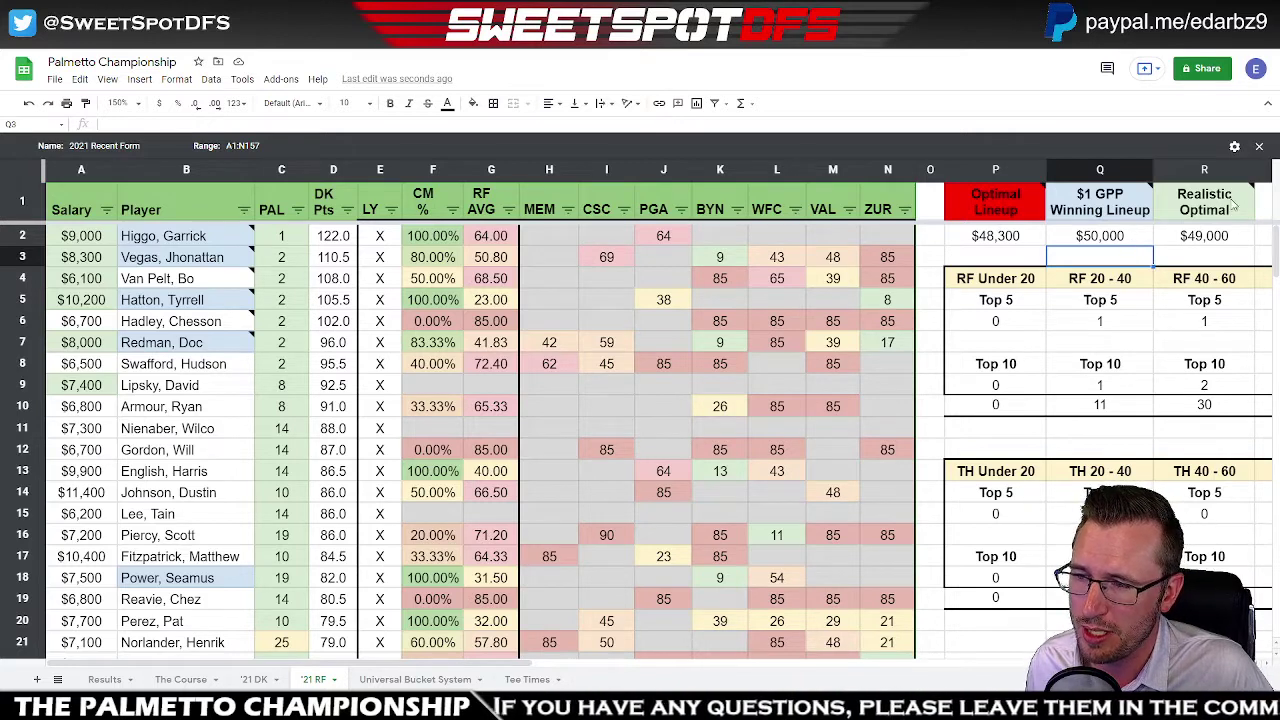
pyautogui.moveTo(1195, 205)
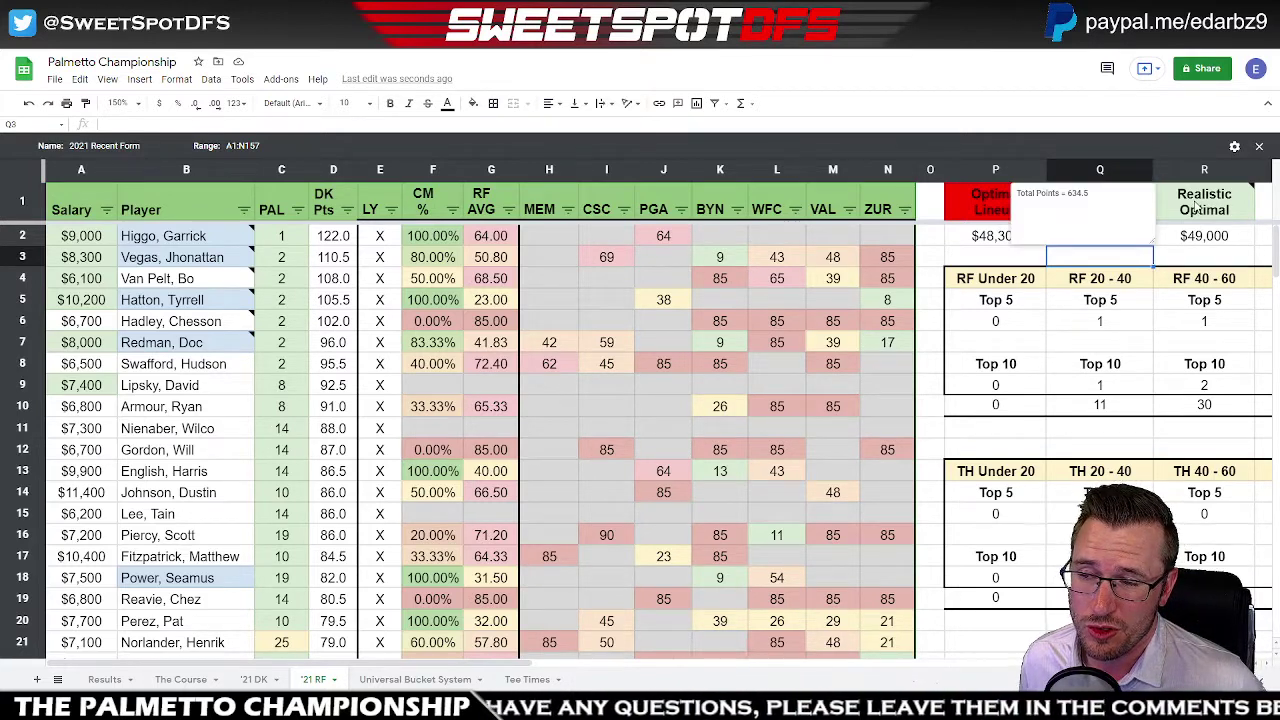
# - Recheck the total-points notes on the Optimal Lineup and $1 GPP Winning Lineup headers
pyautogui.click(1194, 259)
pyautogui.moveTo(986, 203)
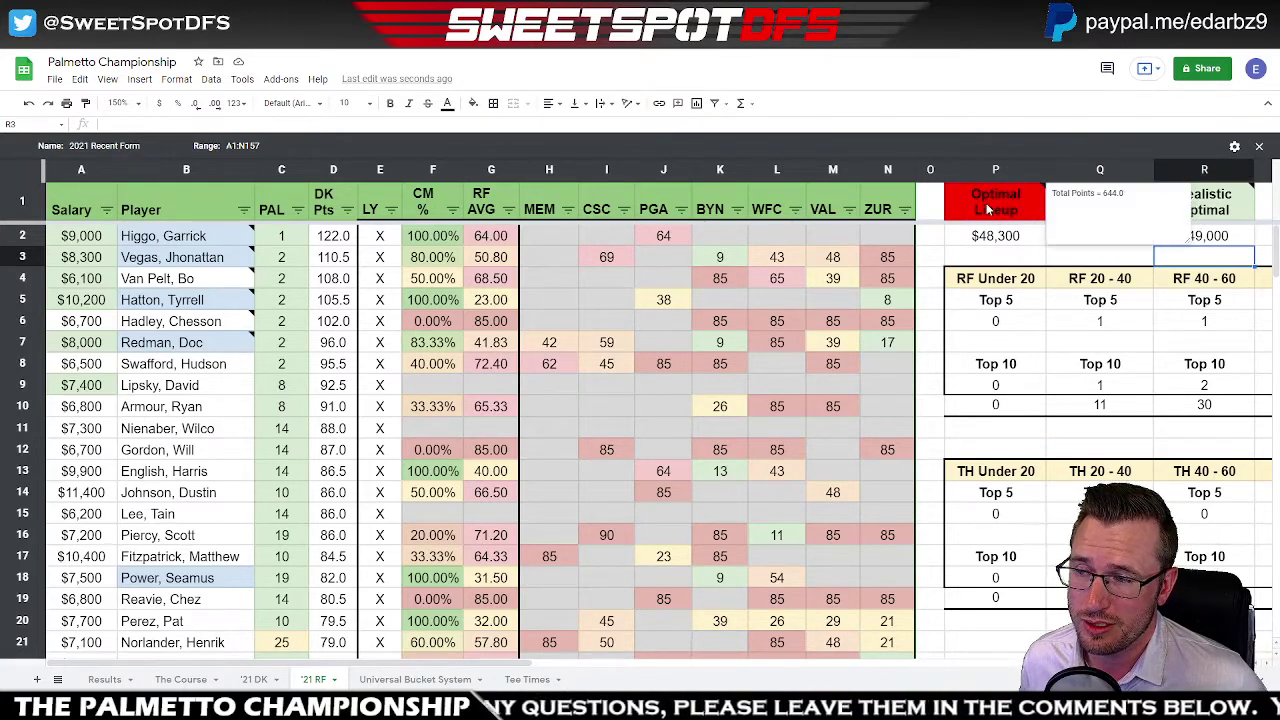
pyautogui.click(997, 258)
pyautogui.moveTo(1057, 193)
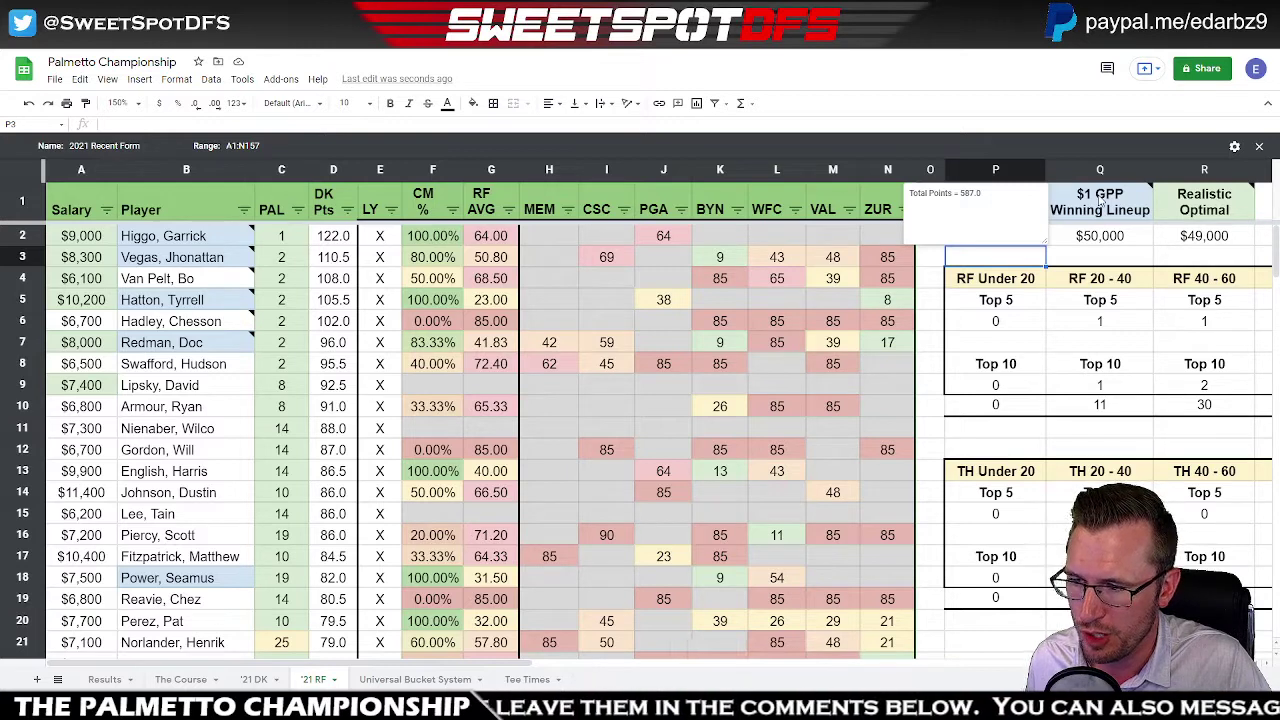
# - Highlight the salaries in rows 2 to 5, 7 and 9, plus Hadley's, to compare the Realistic Optimal and Optimal lineups
pyautogui.moveTo(88, 240); pyautogui.dragTo(88, 300)
pyautogui.click(92, 341)
pyautogui.click(93, 385)
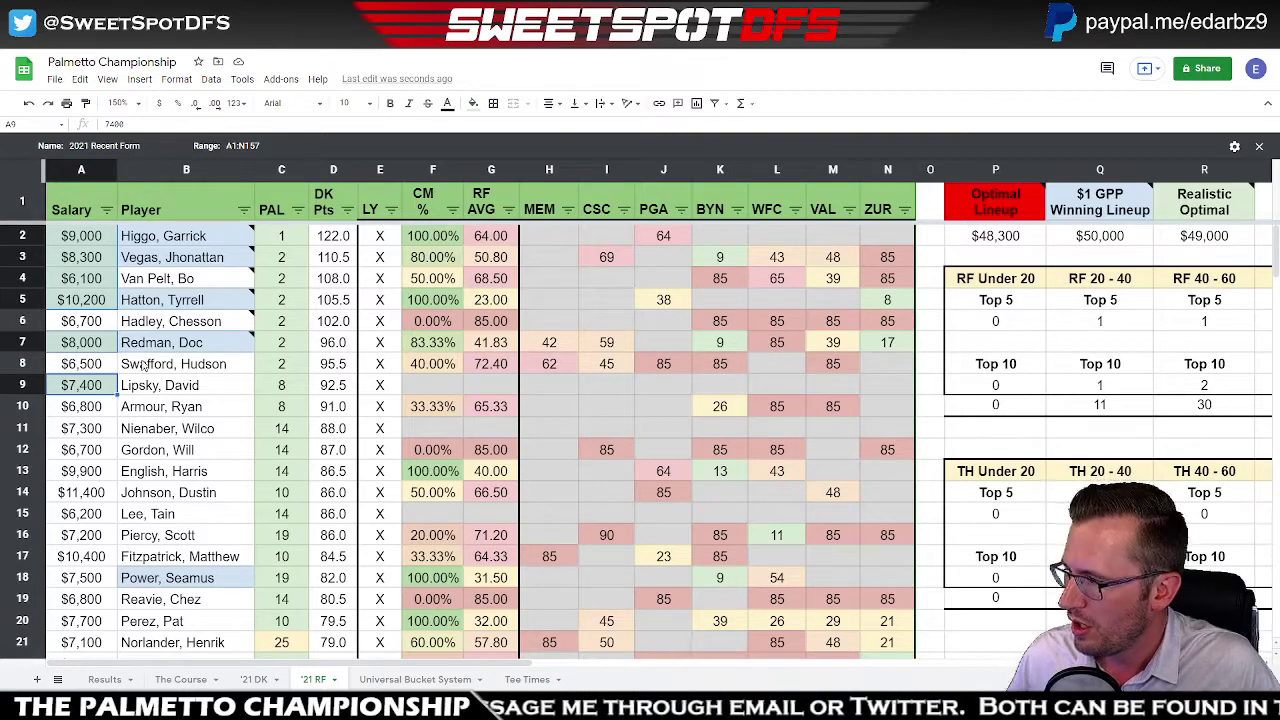
pyautogui.moveTo(125, 354)
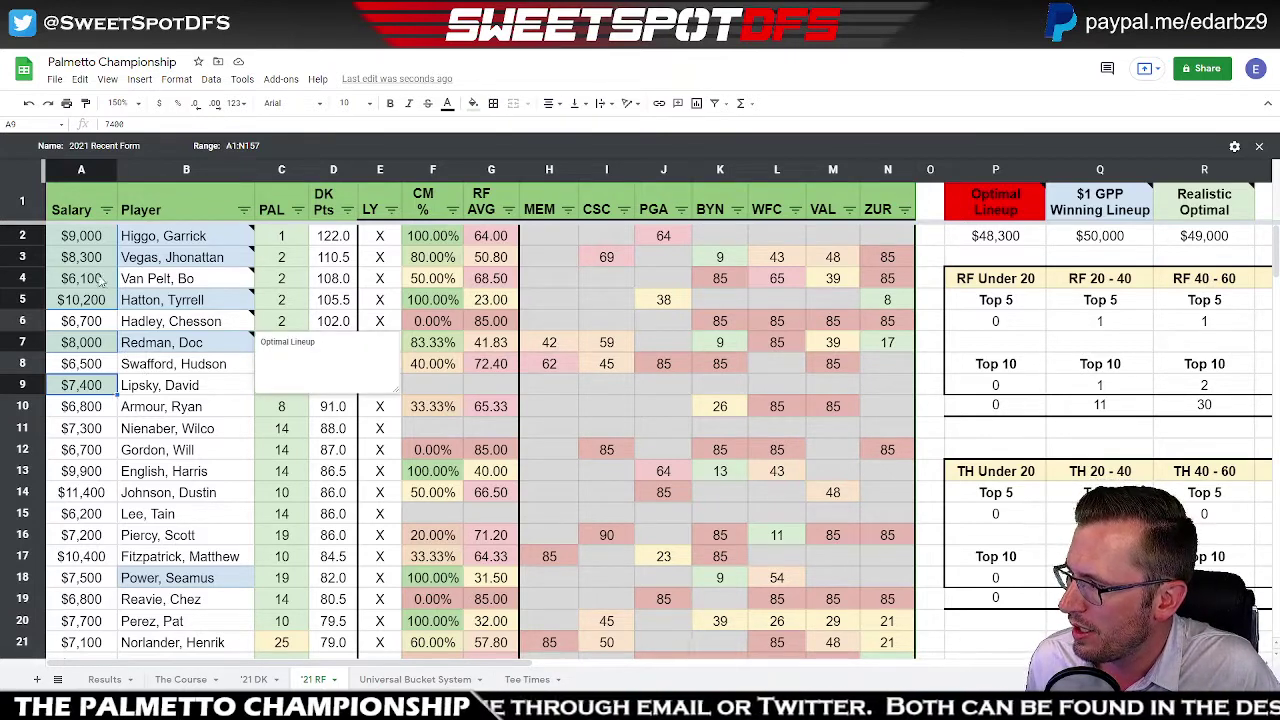
pyautogui.moveTo(95, 236); pyautogui.dragTo(95, 257)
pyautogui.moveTo(90, 329); pyautogui.dragTo(92, 333)
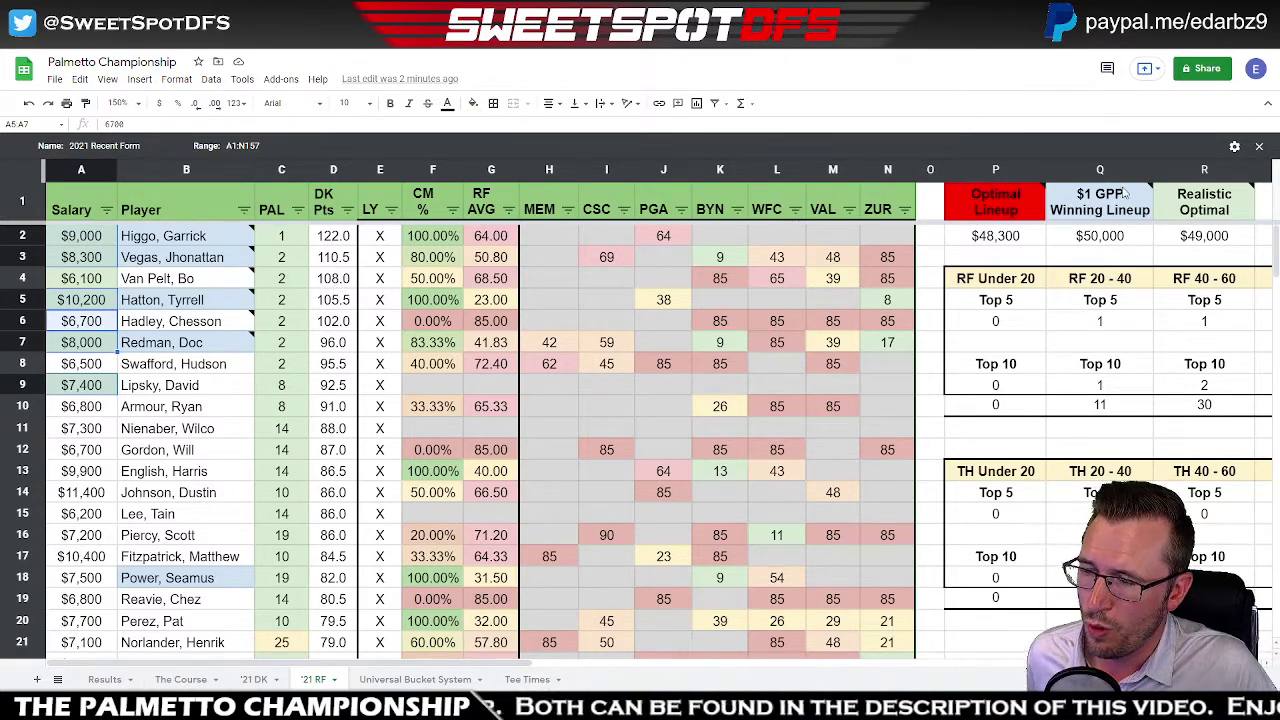
# - Compare the total-points notes of the $1 GPP Winning Lineup and the Realistic Optimal
pyautogui.moveTo(1125, 200)
pyautogui.moveTo(1228, 213)
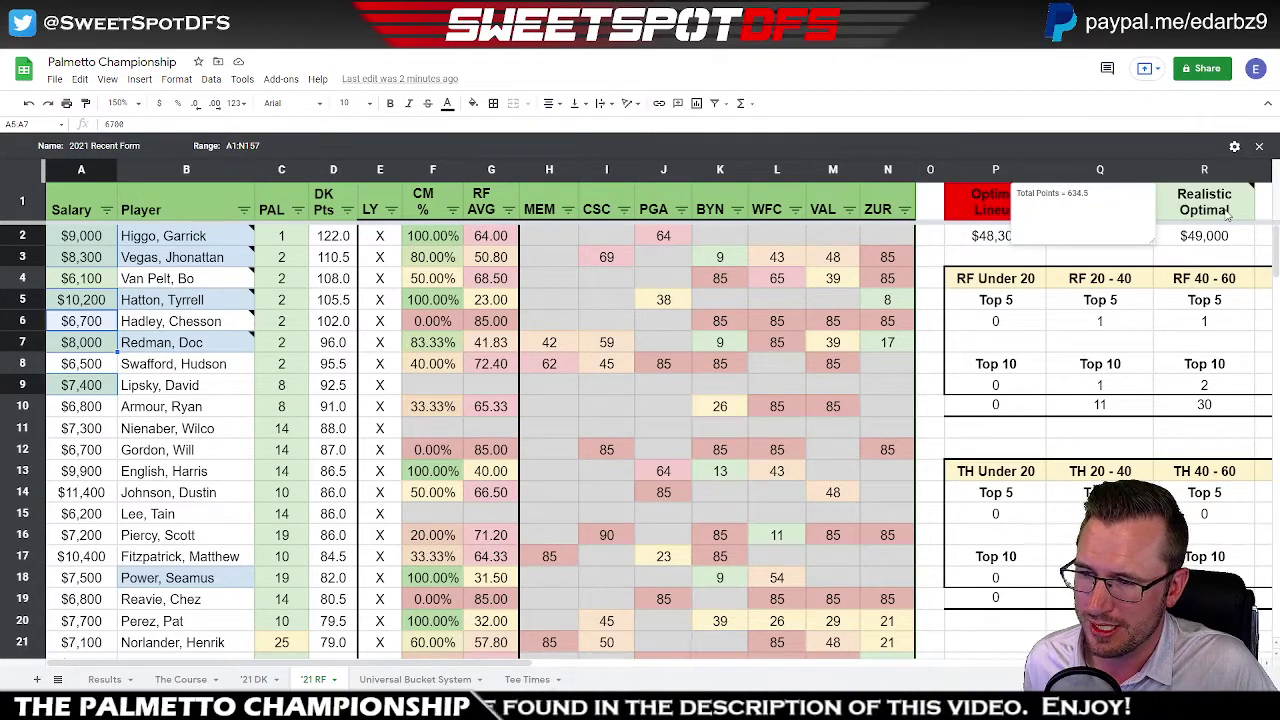
pyautogui.click(1120, 260)
pyautogui.moveTo(1118, 203)
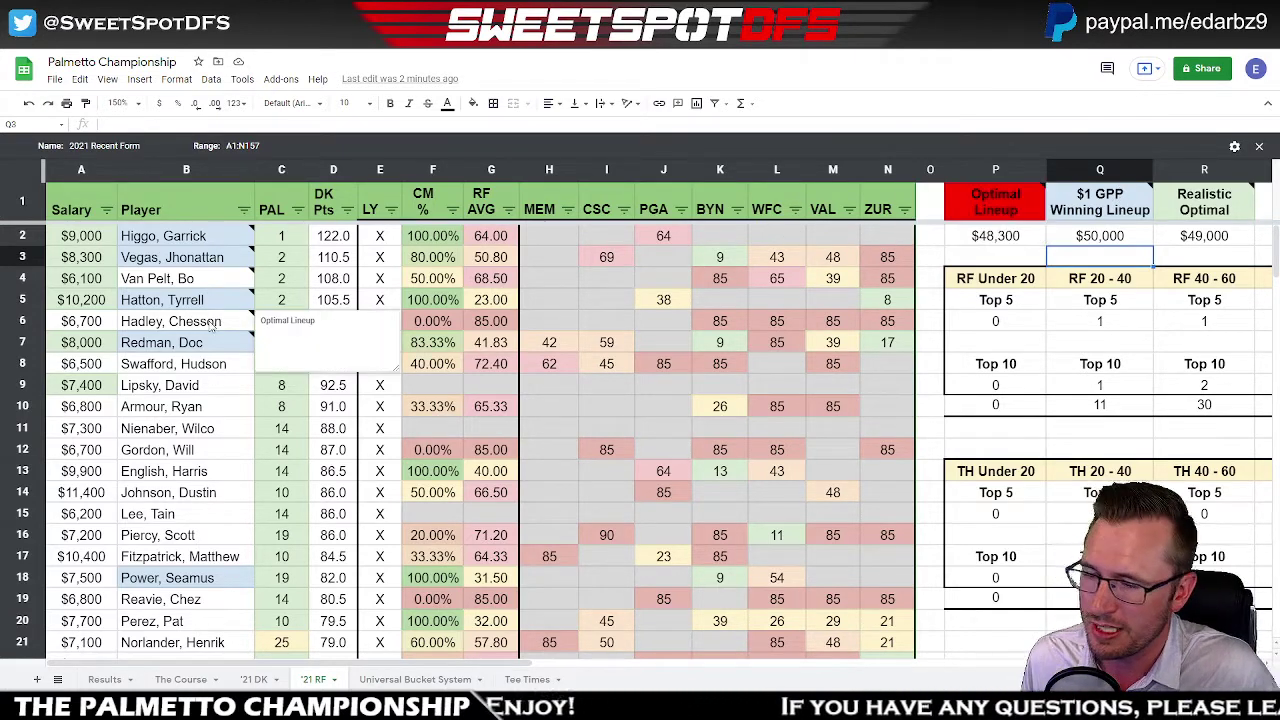
# - Highlight the low salaries of Hadley and Van Pelt, and select Armour's name in the recent form table
pyautogui.click(88, 321)
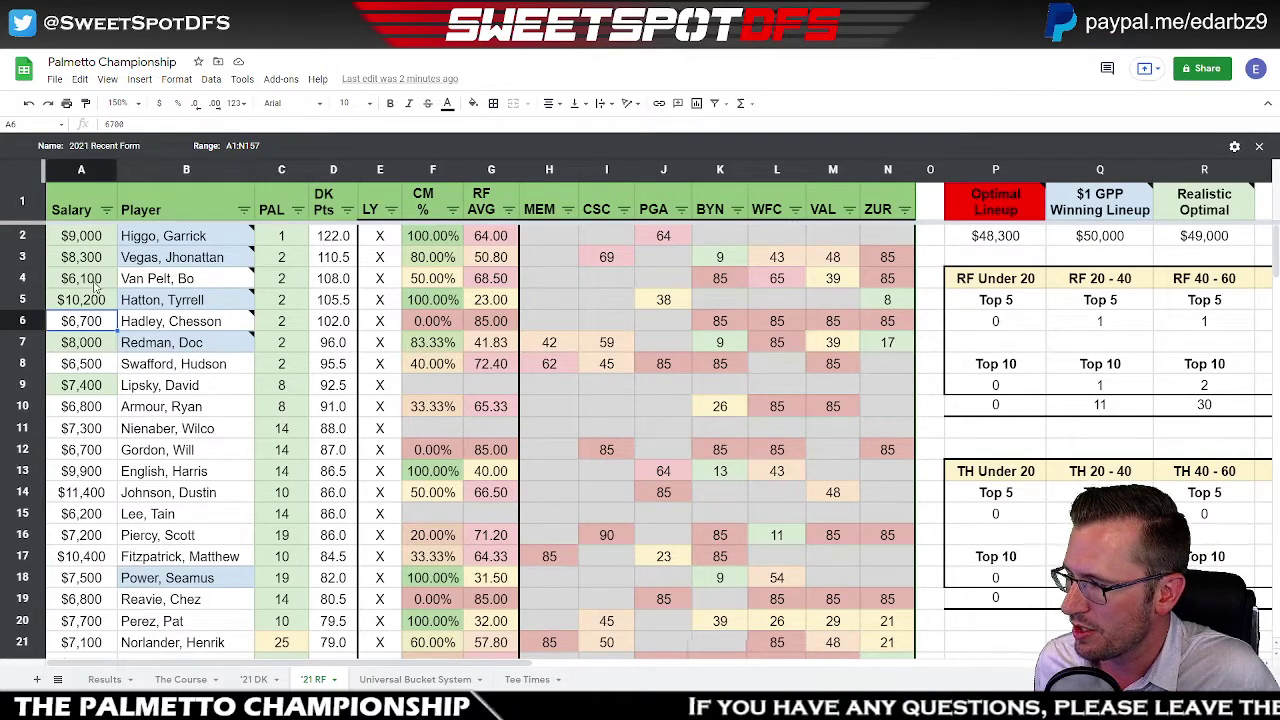
pyautogui.click(97, 285)
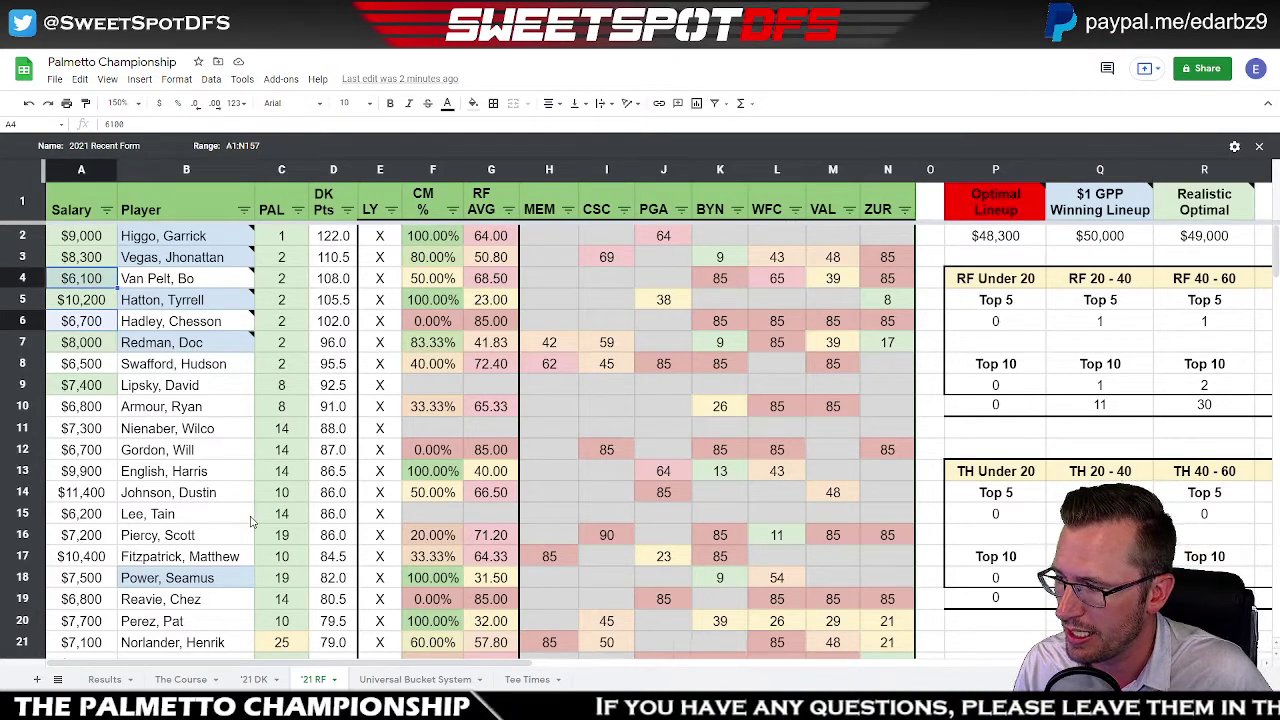
pyautogui.click(170, 410)
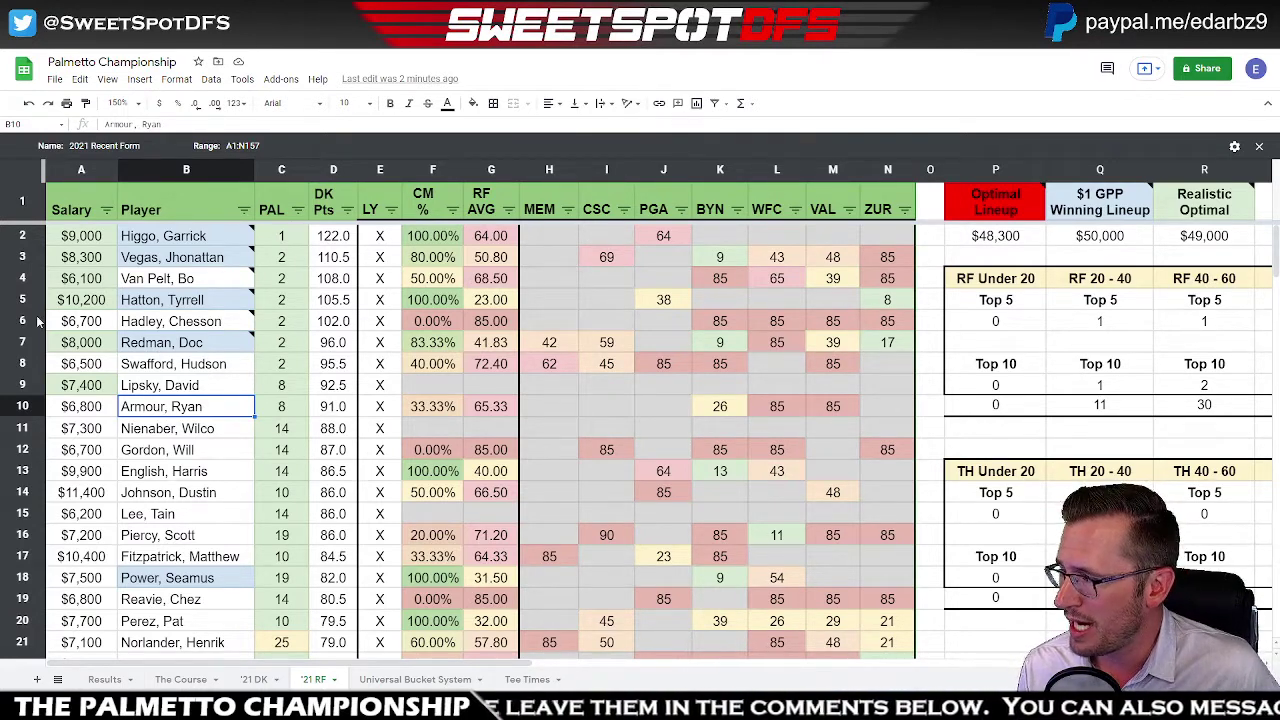
# - Highlight the Realistic Optimal salaries of Higgo, Vegas, Van Pelt, Hatton, Redman and Lipsky
pyautogui.click(82, 306)
pyautogui.click(88, 238)
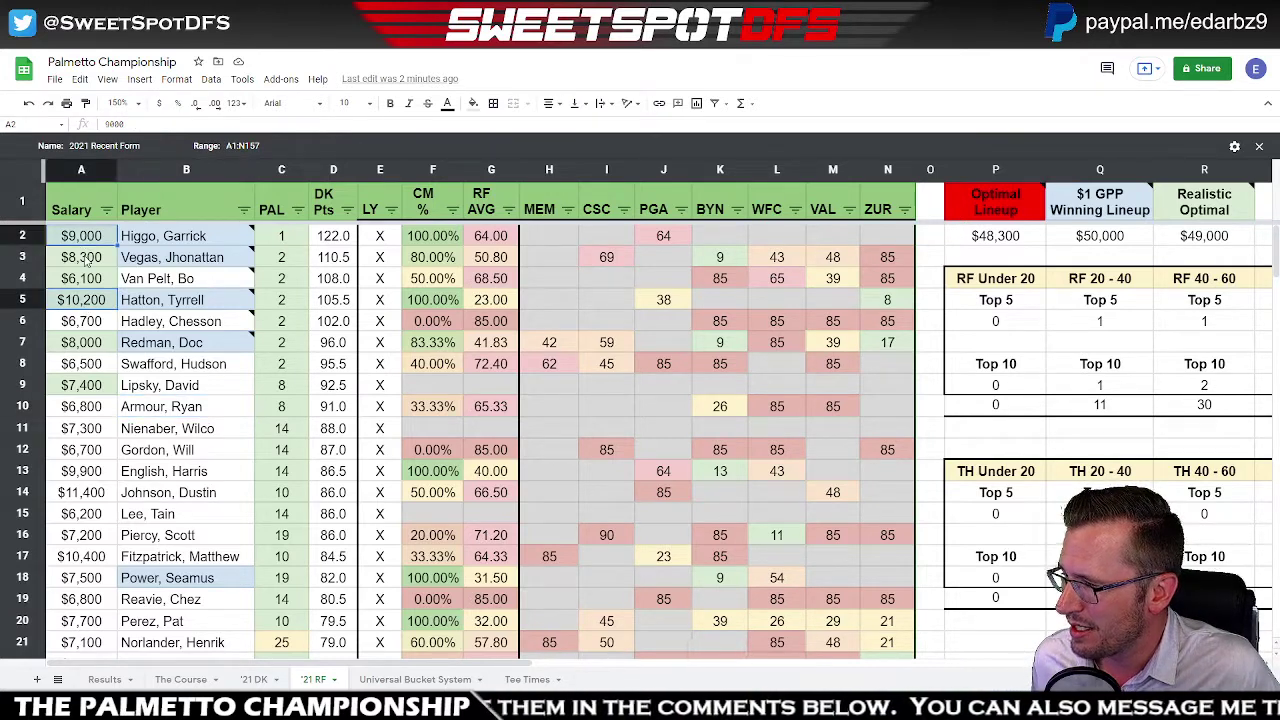
pyautogui.click(97, 344)
pyautogui.click(76, 390)
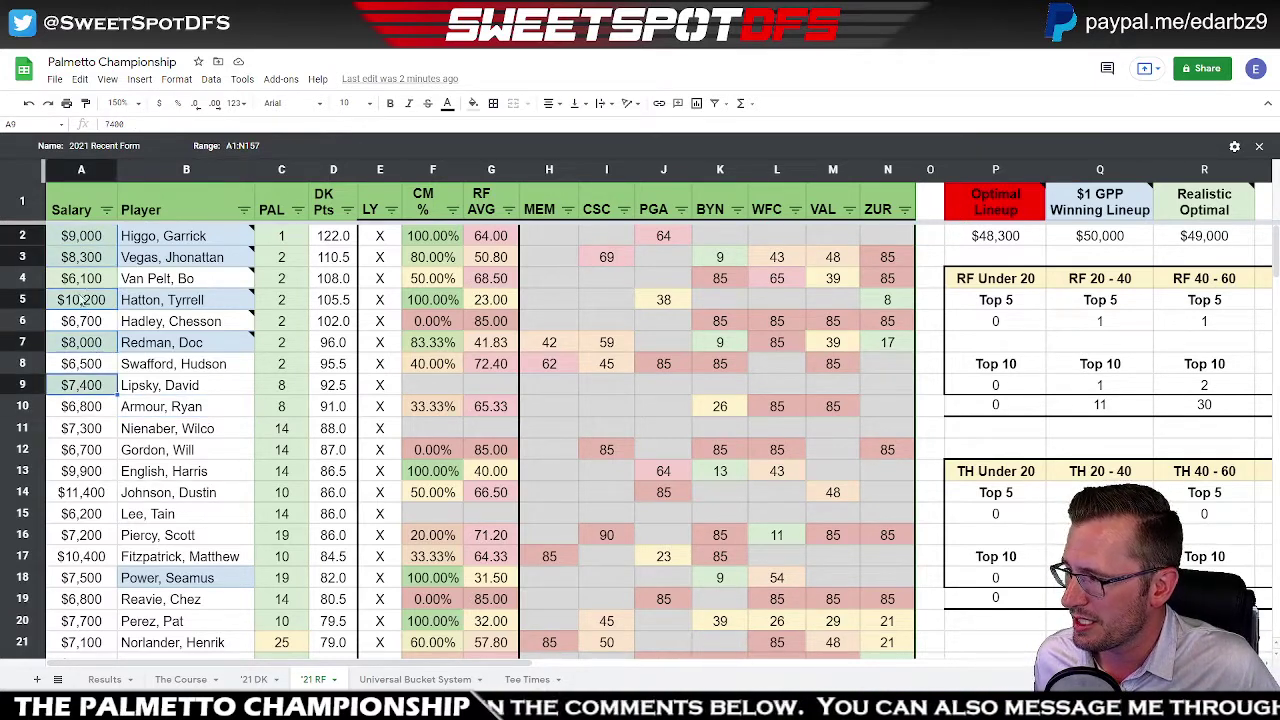
pyautogui.click(85, 281)
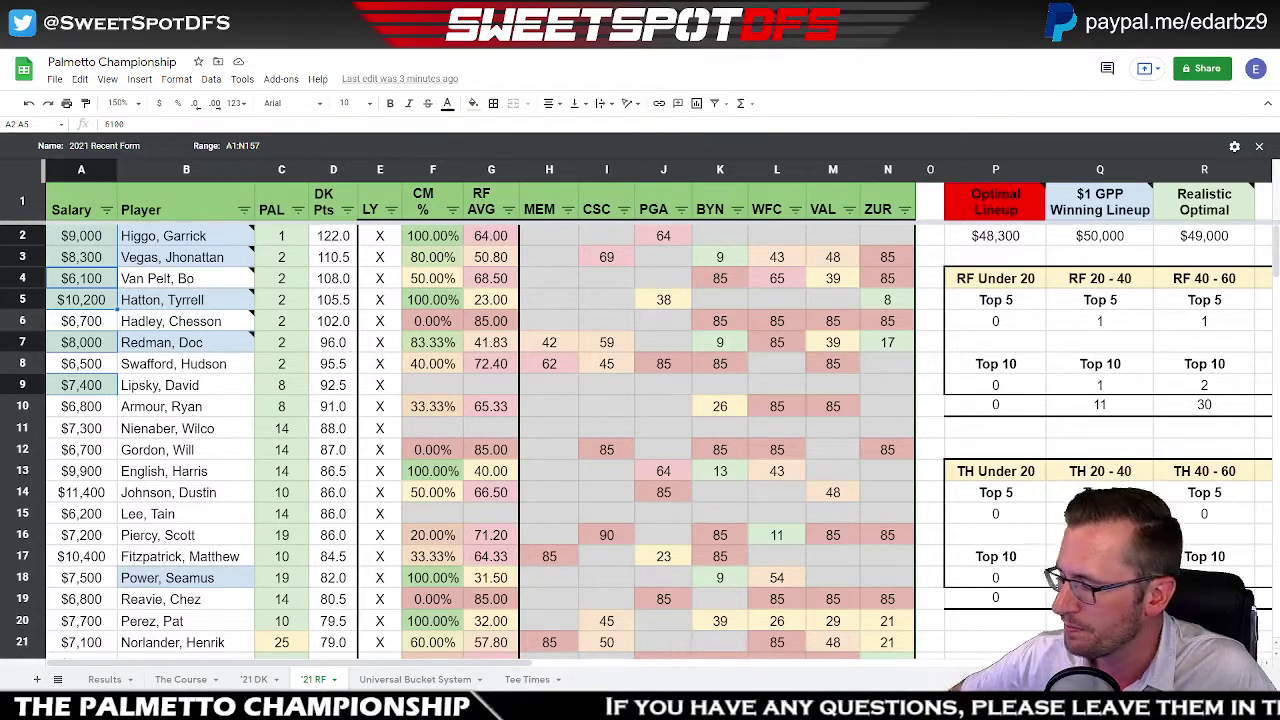
# - On the '21 DK sheet, apply the DraftKings filter view and sort the table by Pos in ascending order
pyautogui.click(253, 684)
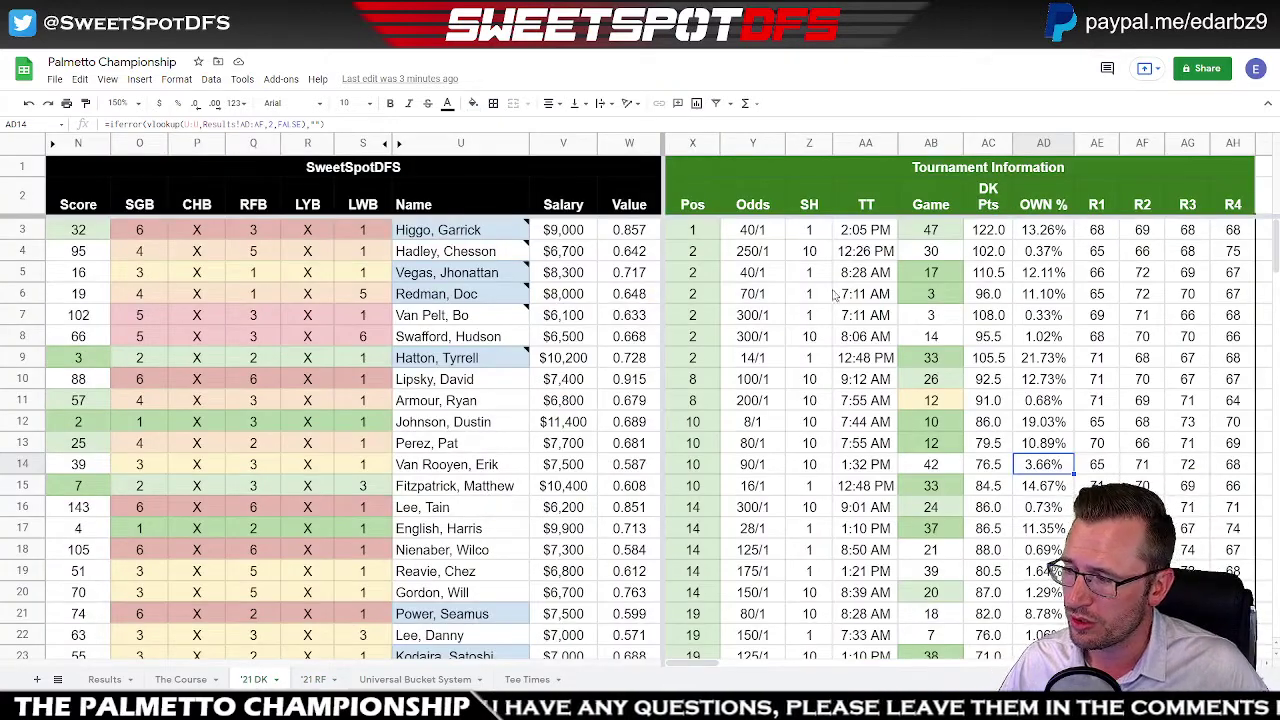
pyautogui.click(828, 340)
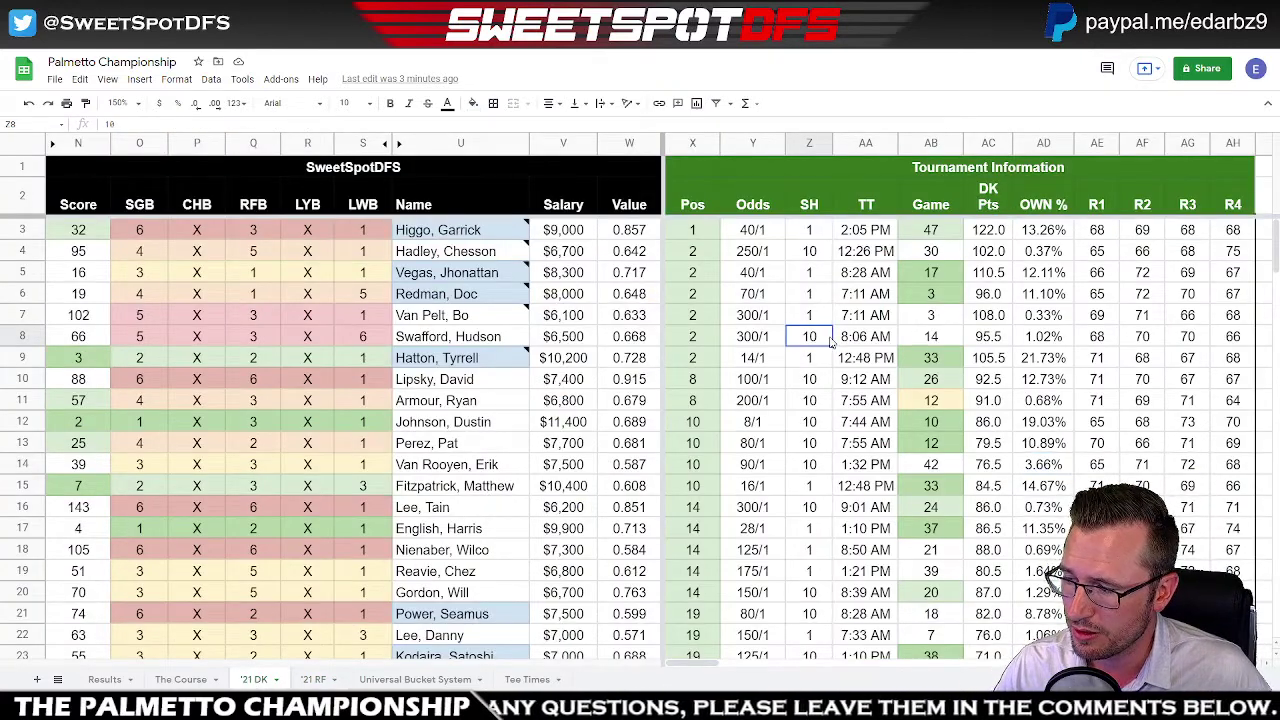
pyautogui.scroll(-1, 114, 238)
pyautogui.scroll(1, 76, 238)
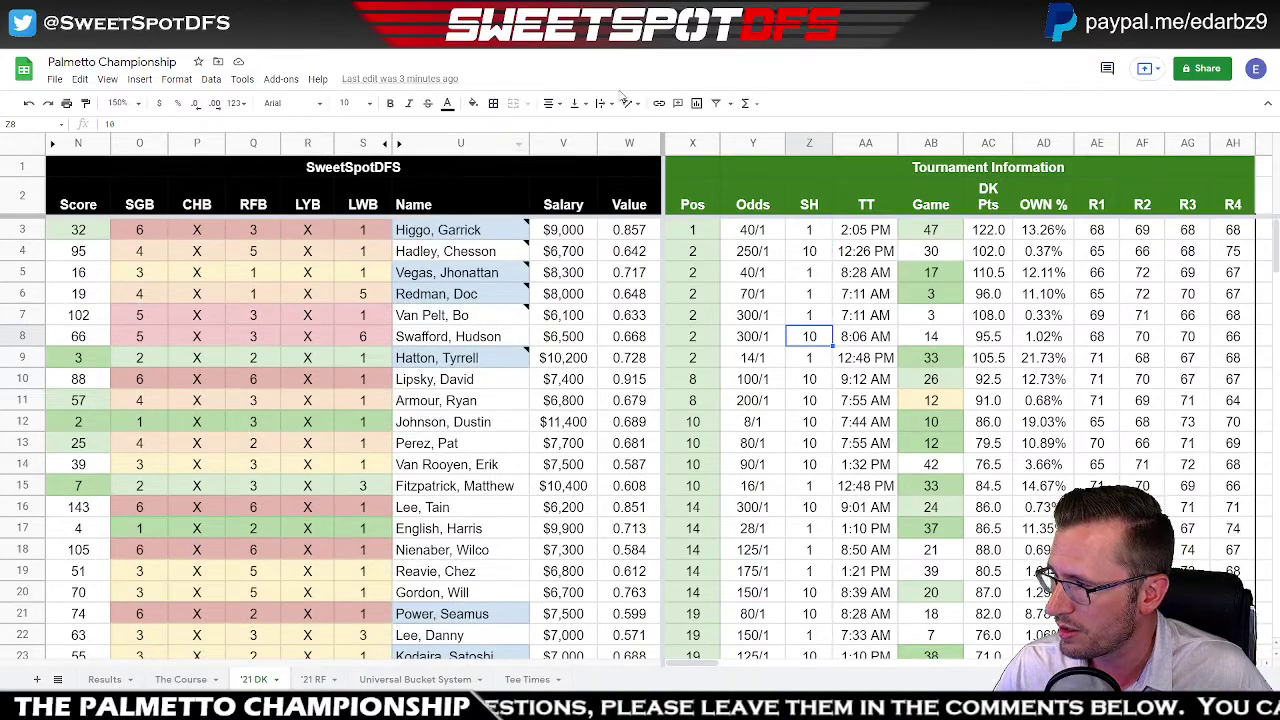
pyautogui.click(730, 103)
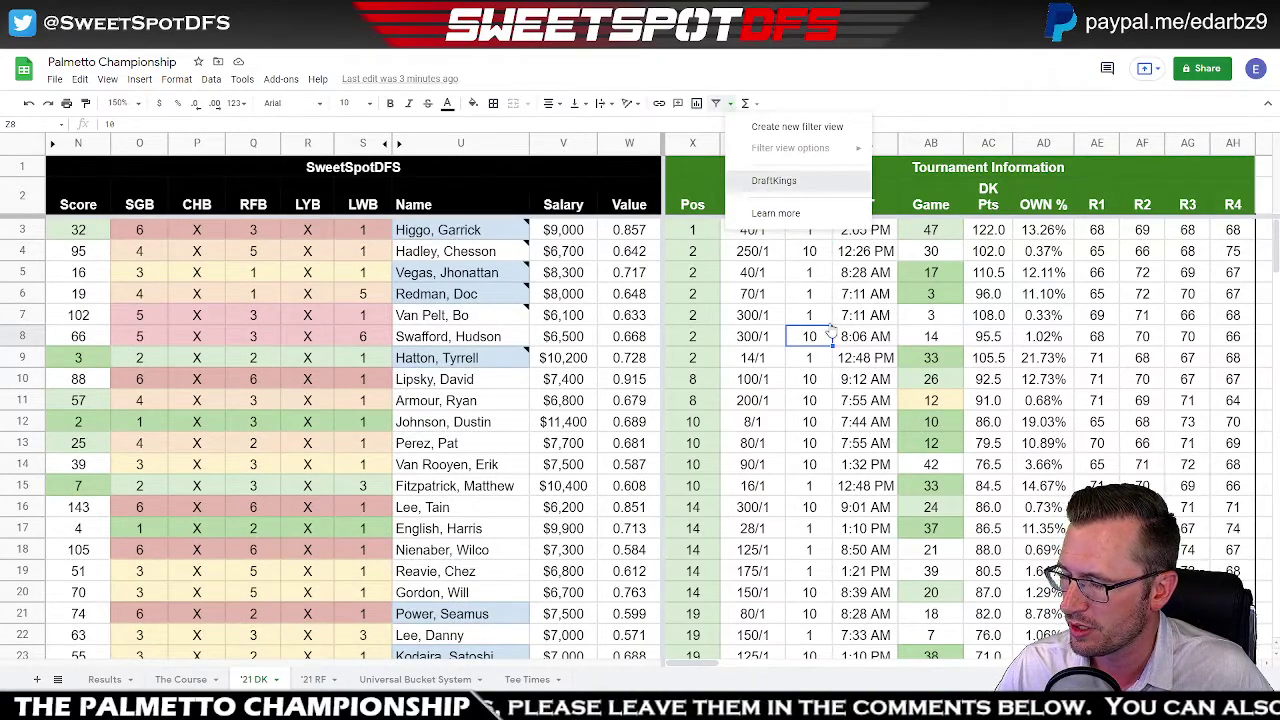
pyautogui.click(773, 180)
pyautogui.click(708, 231)
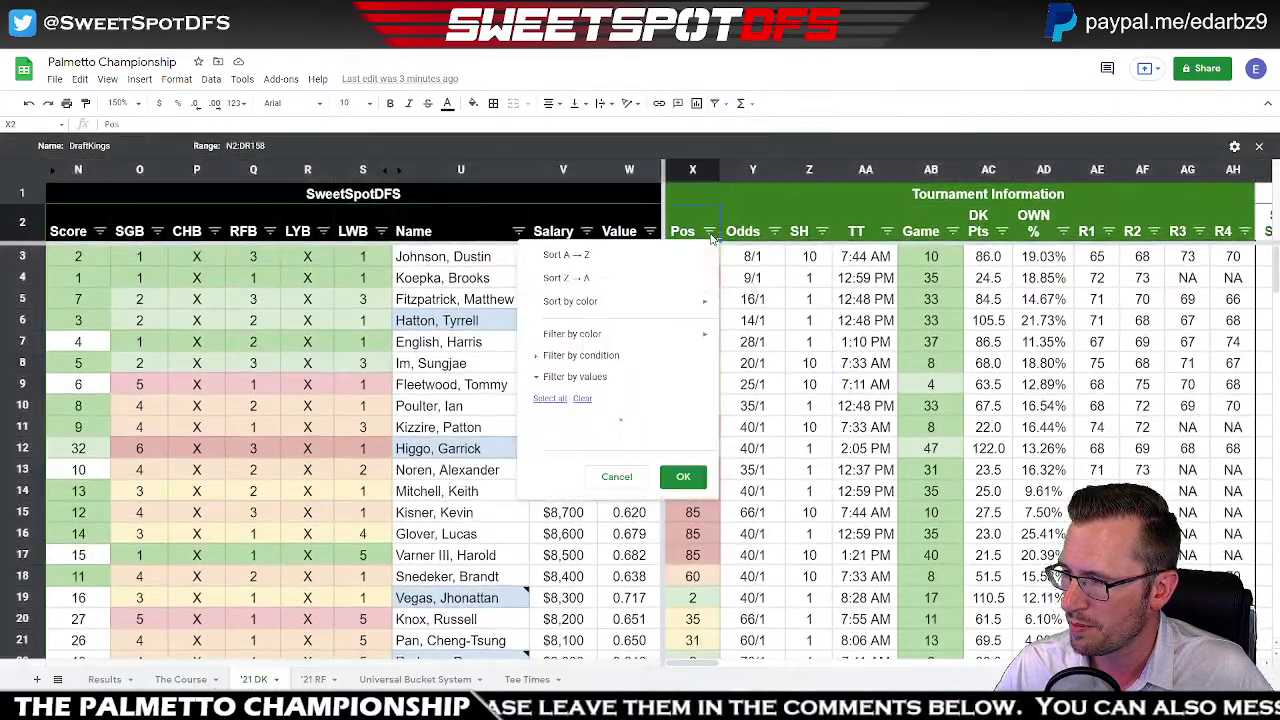
pyautogui.click(640, 256)
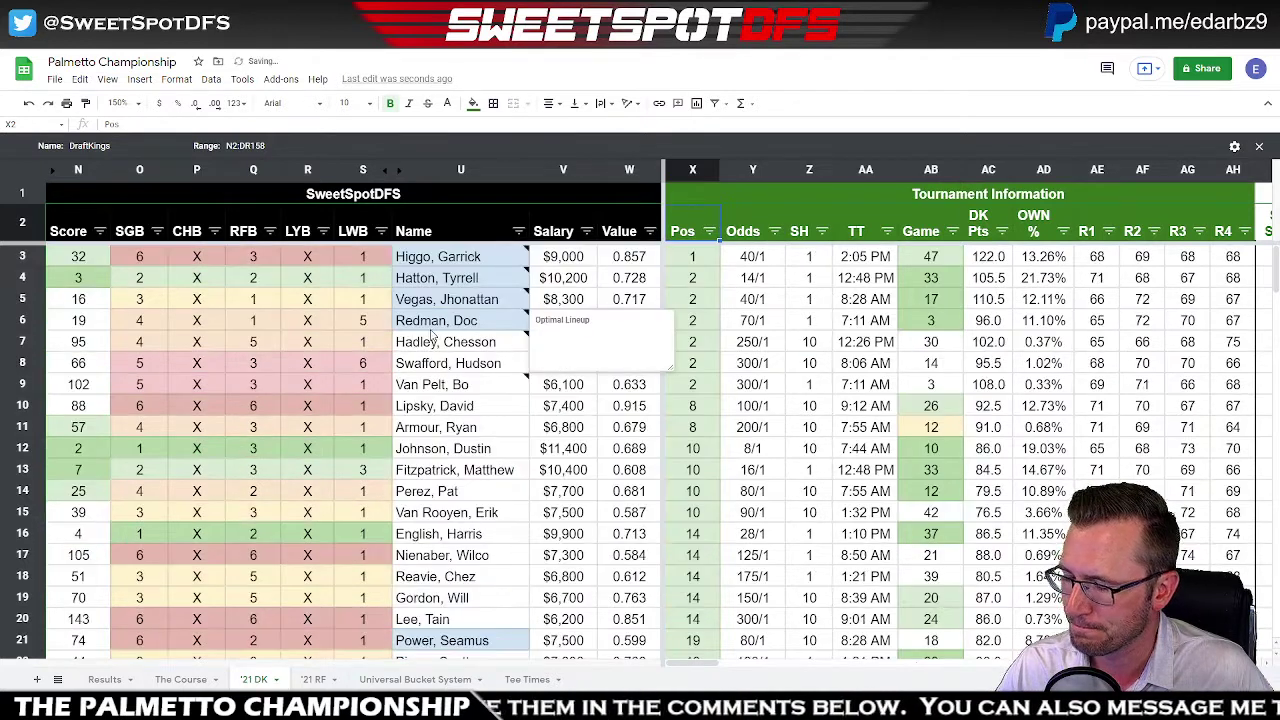
pyautogui.click(845, 305)
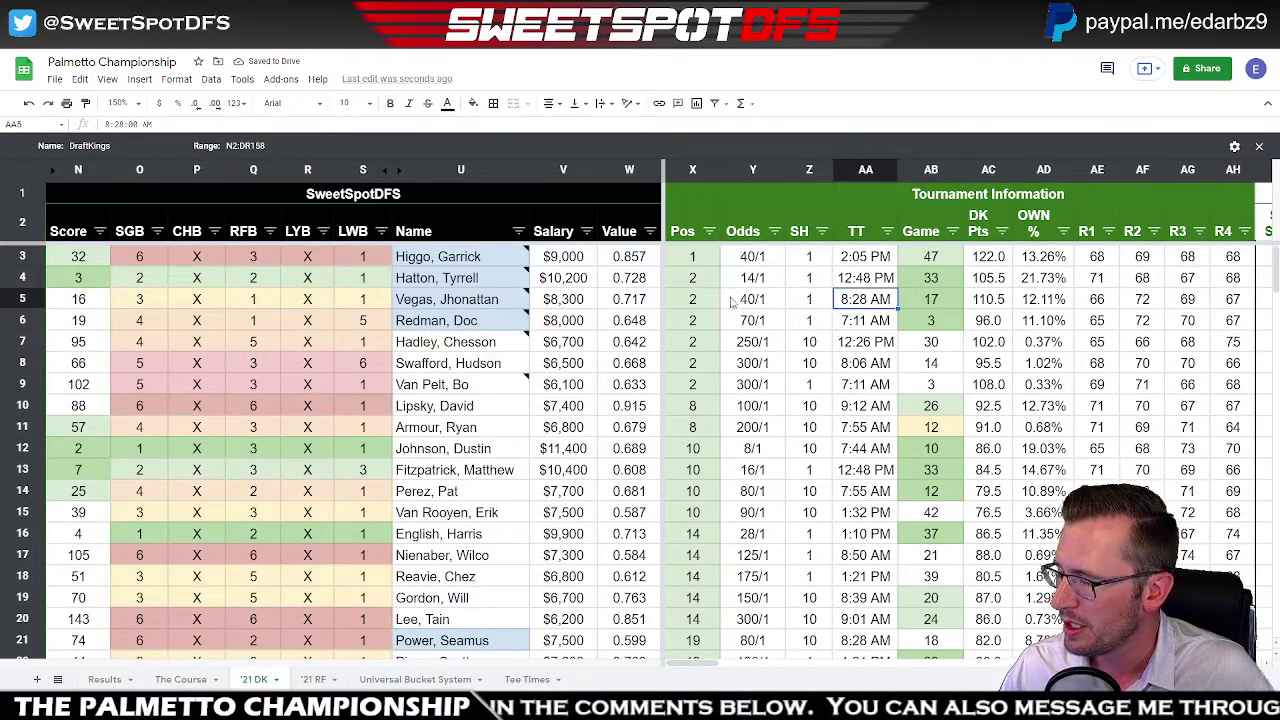
# - Highlight the model scores of the top finishers, and the names of Hadley, Van Pelt and Lipsky
pyautogui.moveTo(90, 260); pyautogui.dragTo(84, 387)
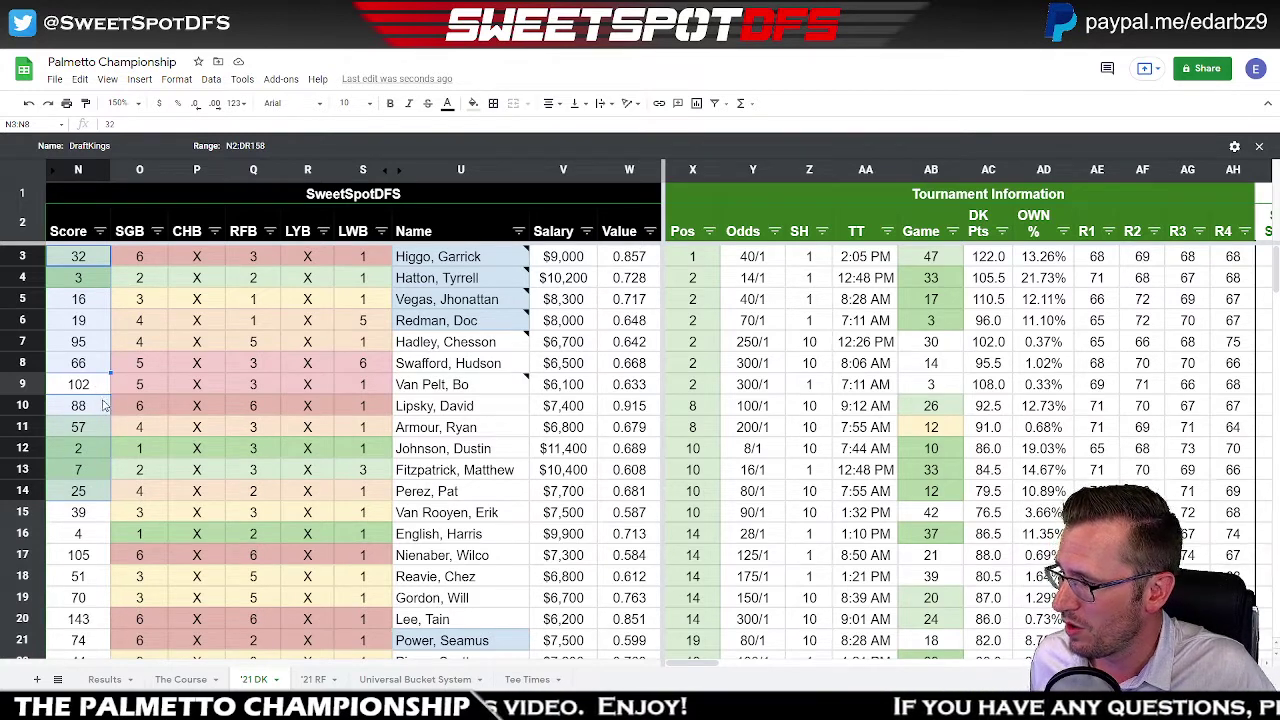
pyautogui.moveTo(101, 410); pyautogui.dragTo(101, 490)
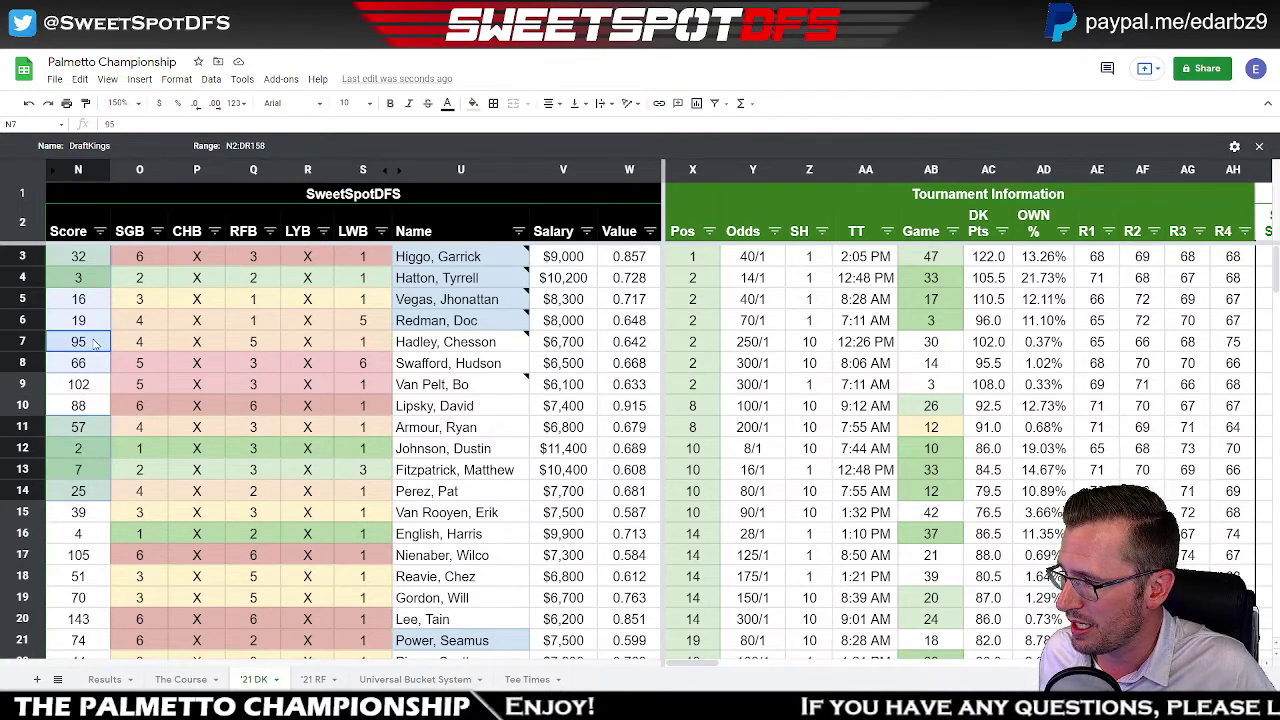
pyautogui.moveTo(95, 320); pyautogui.dragTo(95, 256)
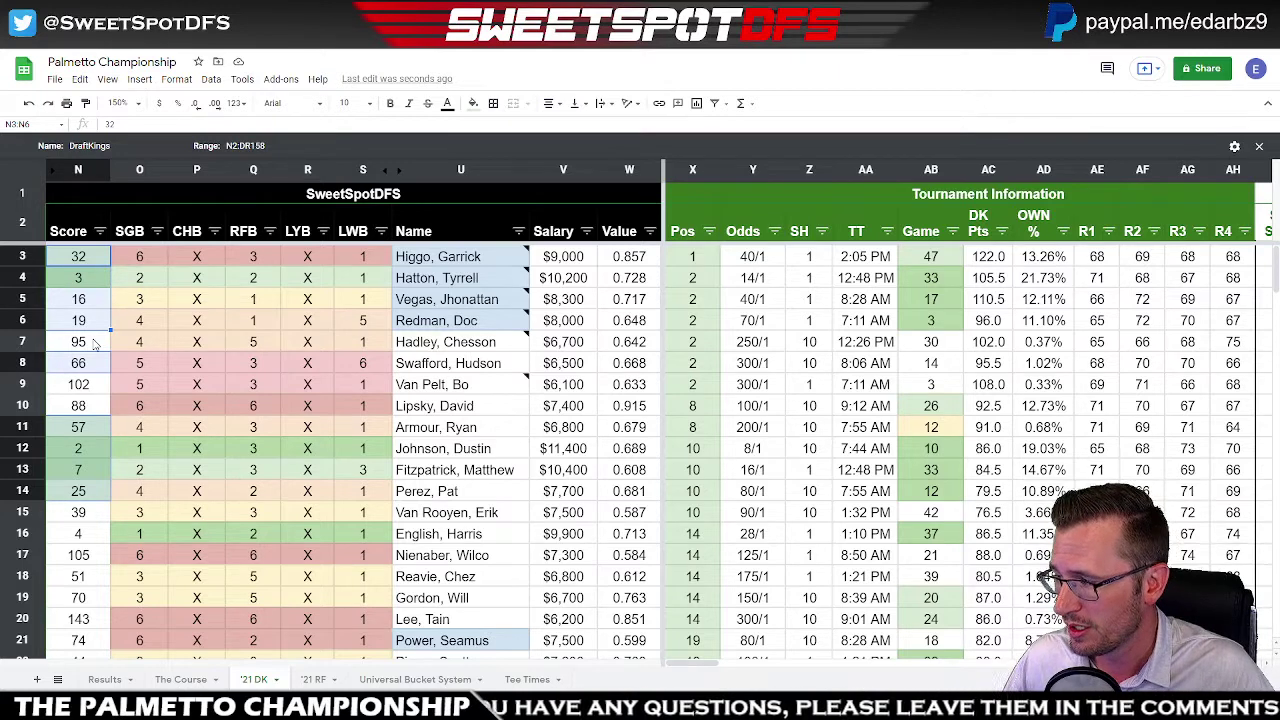
pyautogui.click(455, 345)
pyautogui.click(466, 390)
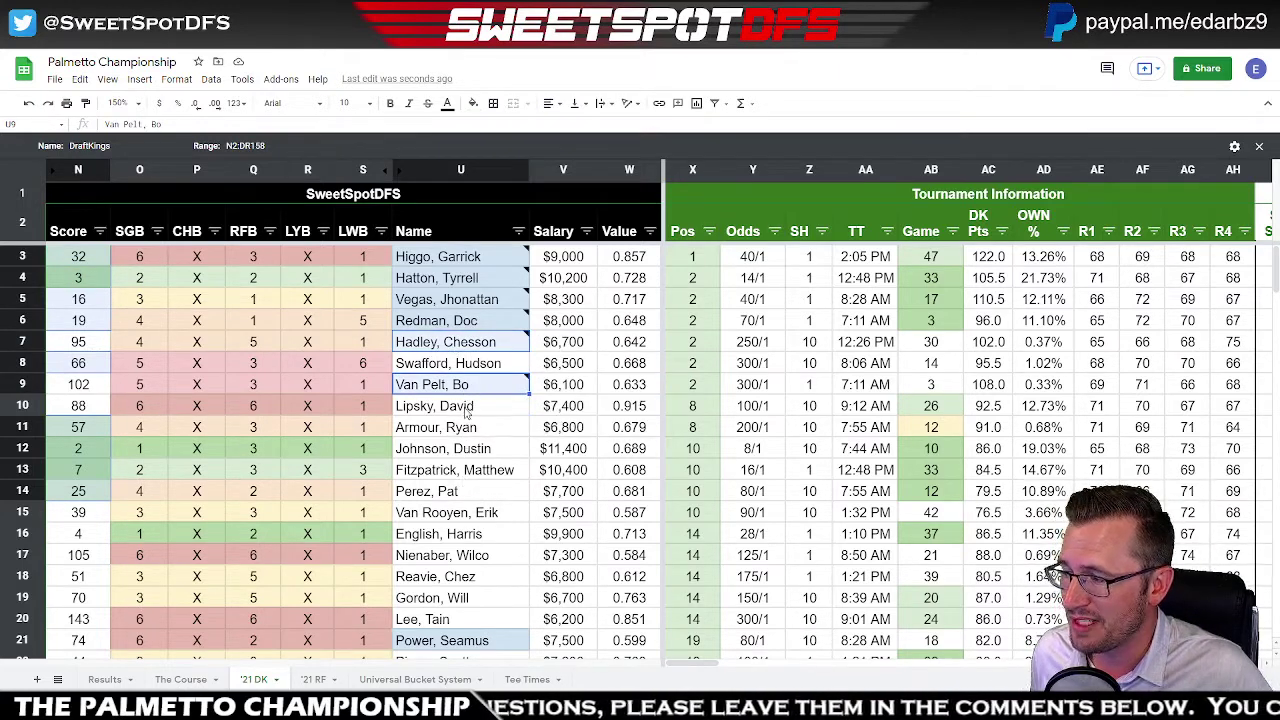
pyautogui.keyDown('shift'); pyautogui.click(466, 410); pyautogui.keyUp('shift')
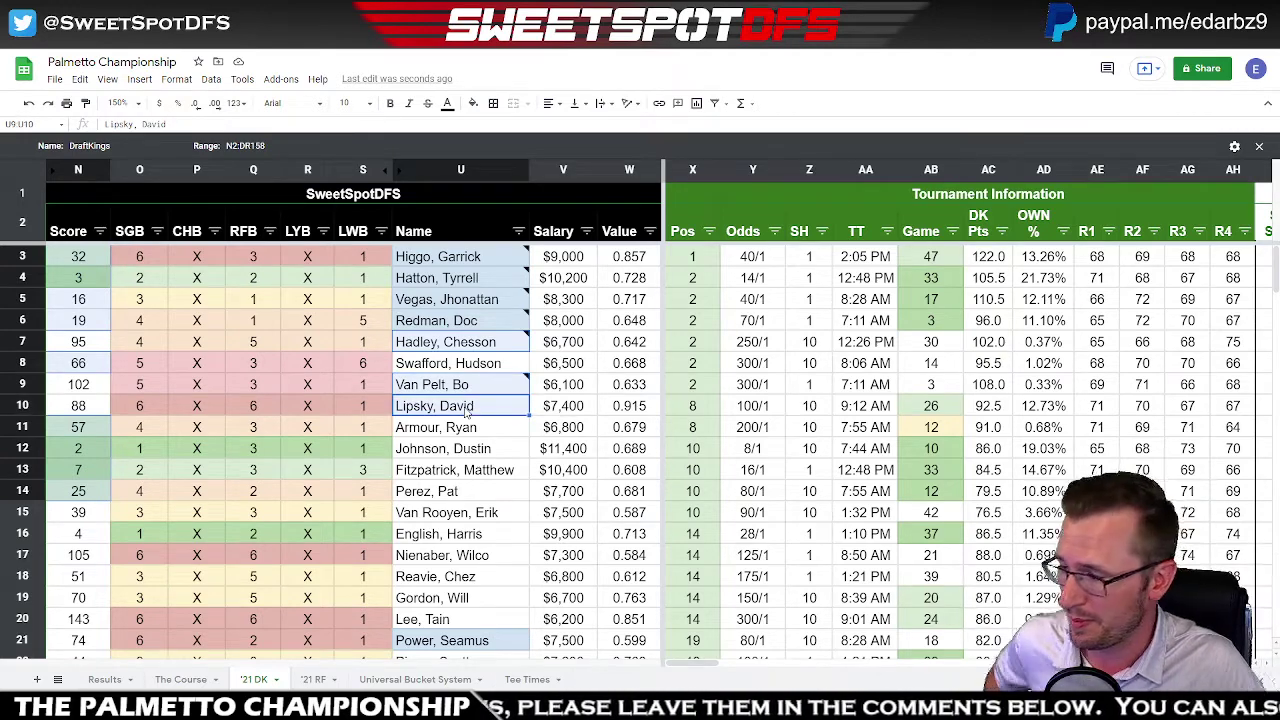
# - Glance at the '21 RF sheet, return to '21 DK, and check the model scores of Van Pelt and Higgo
pyautogui.click(316, 680)
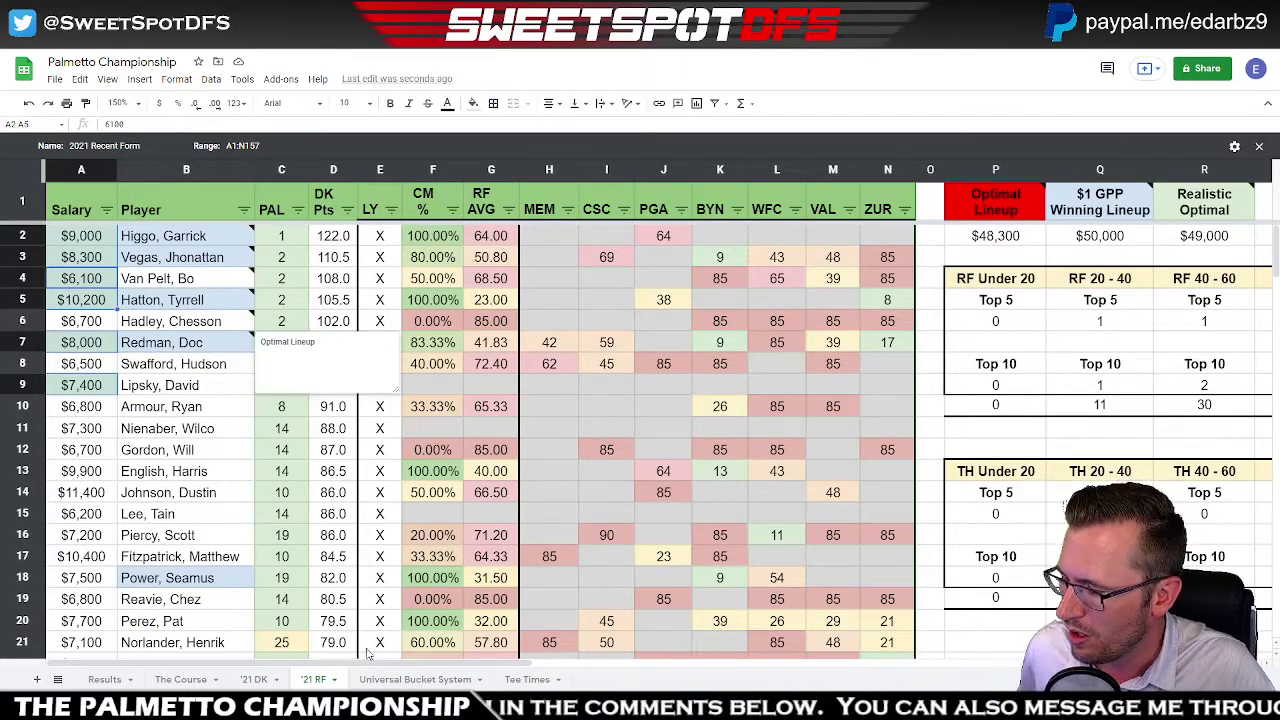
pyautogui.click(245, 680)
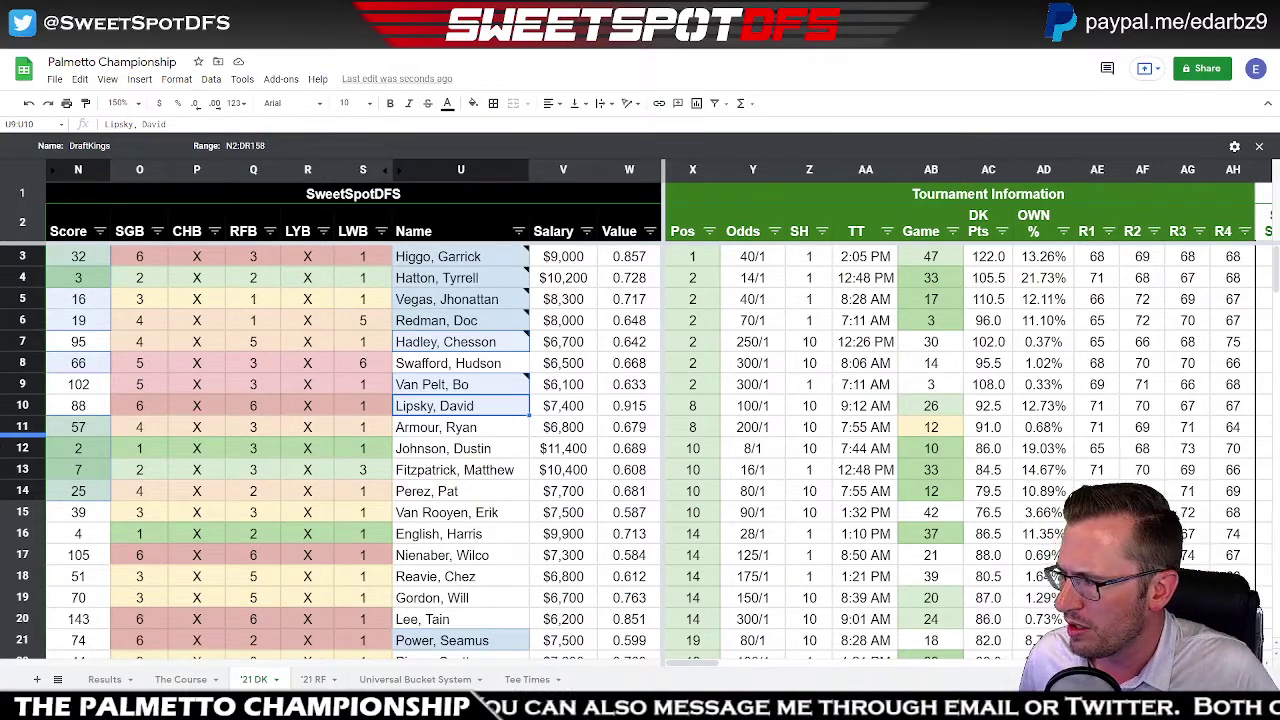
pyautogui.click(102, 388)
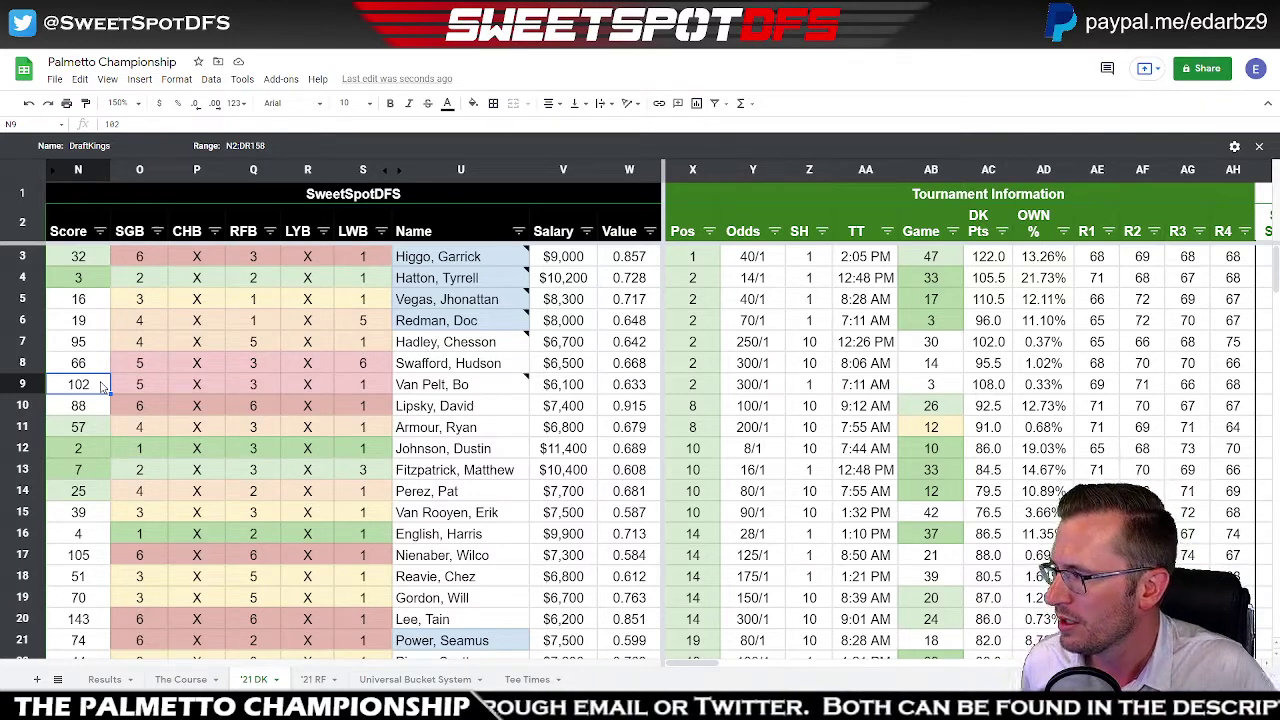
pyautogui.click(90, 260)
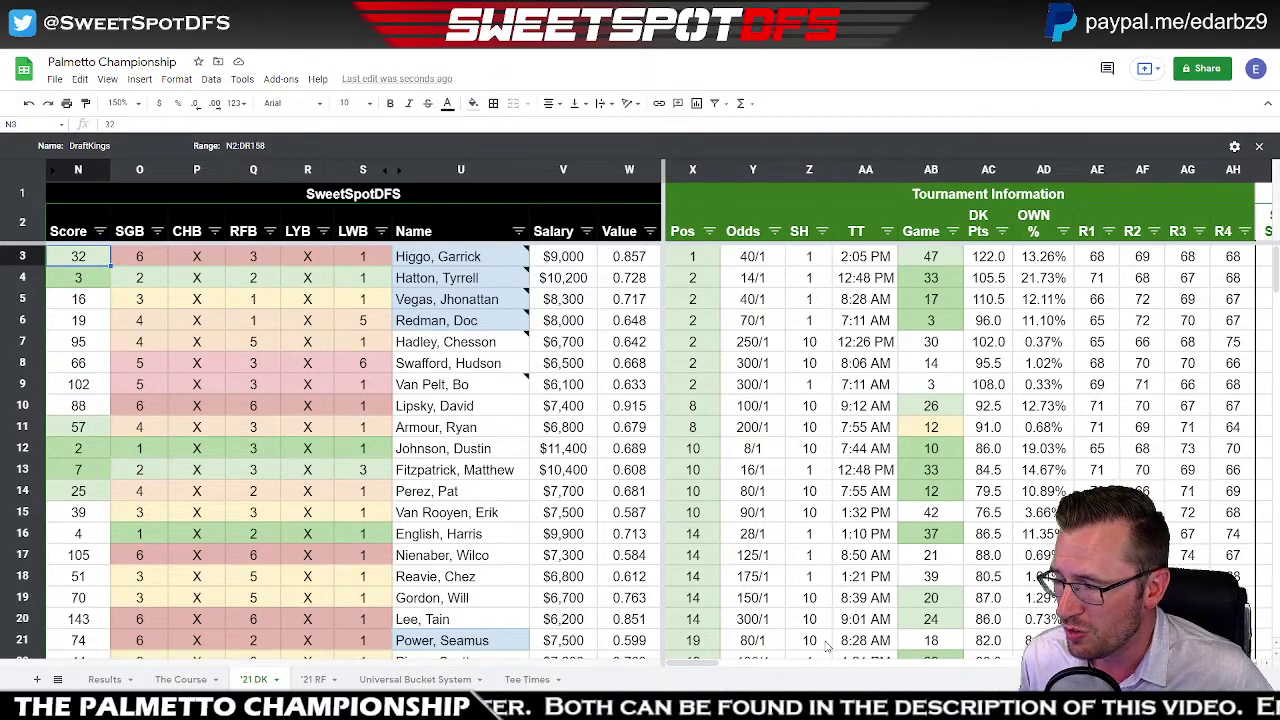
# - Examine Higgo's Bermuda stats under Course Fit and his row of Recent Form (Last 7 Weeks) stats
pyautogui.moveTo(695, 666); pyautogui.dragTo(810, 665)
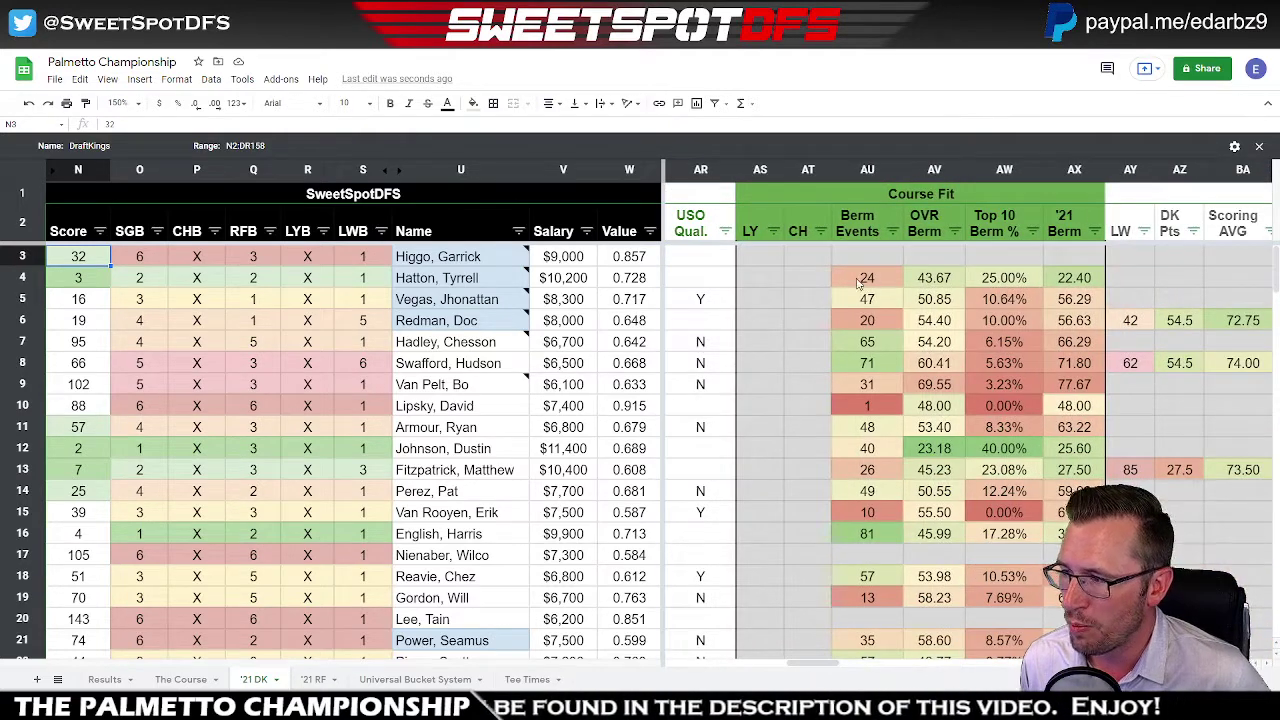
pyautogui.moveTo(863, 262); pyautogui.dragTo(1066, 261)
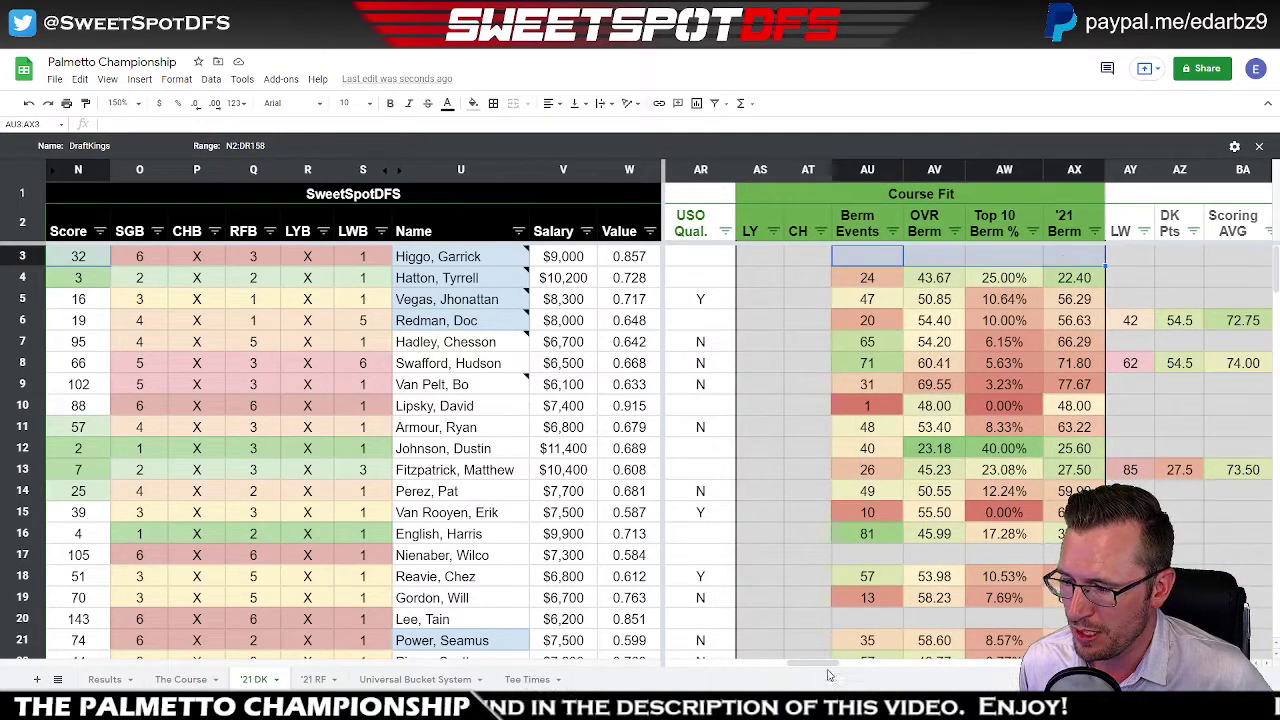
pyautogui.moveTo(826, 667); pyautogui.dragTo(927, 663)
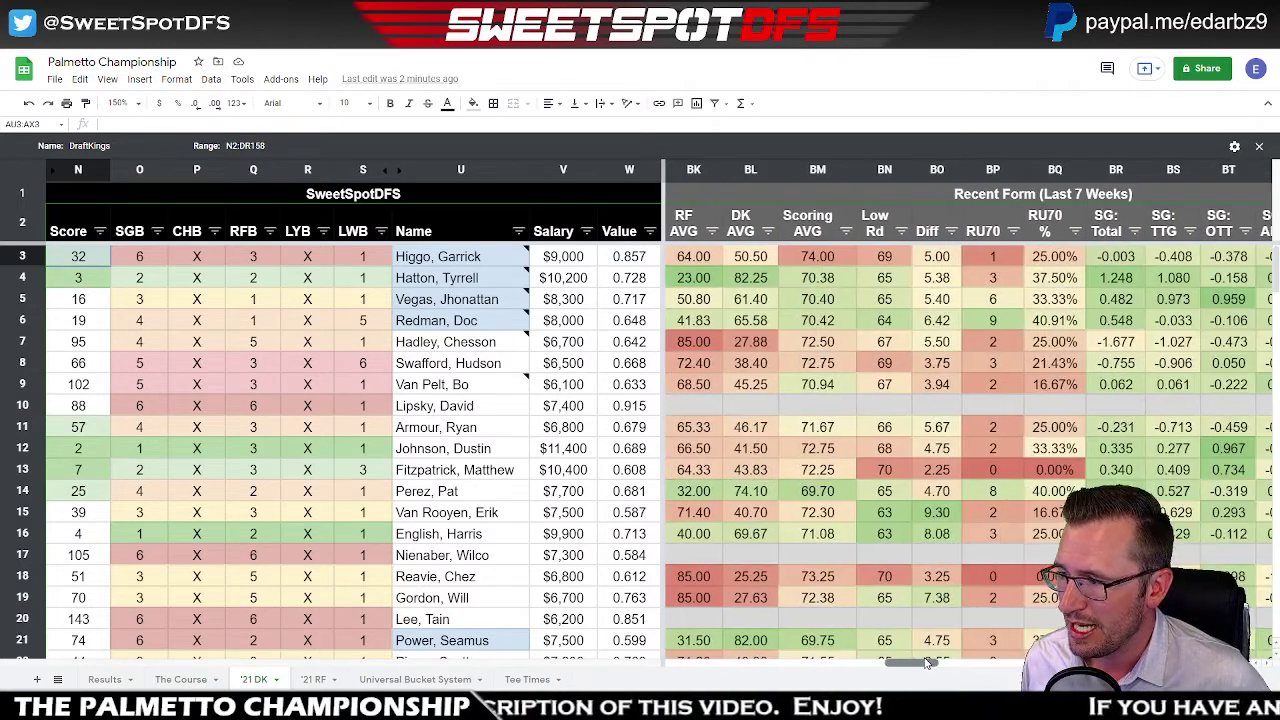
pyautogui.moveTo(698, 260); pyautogui.dragTo(1243, 262)
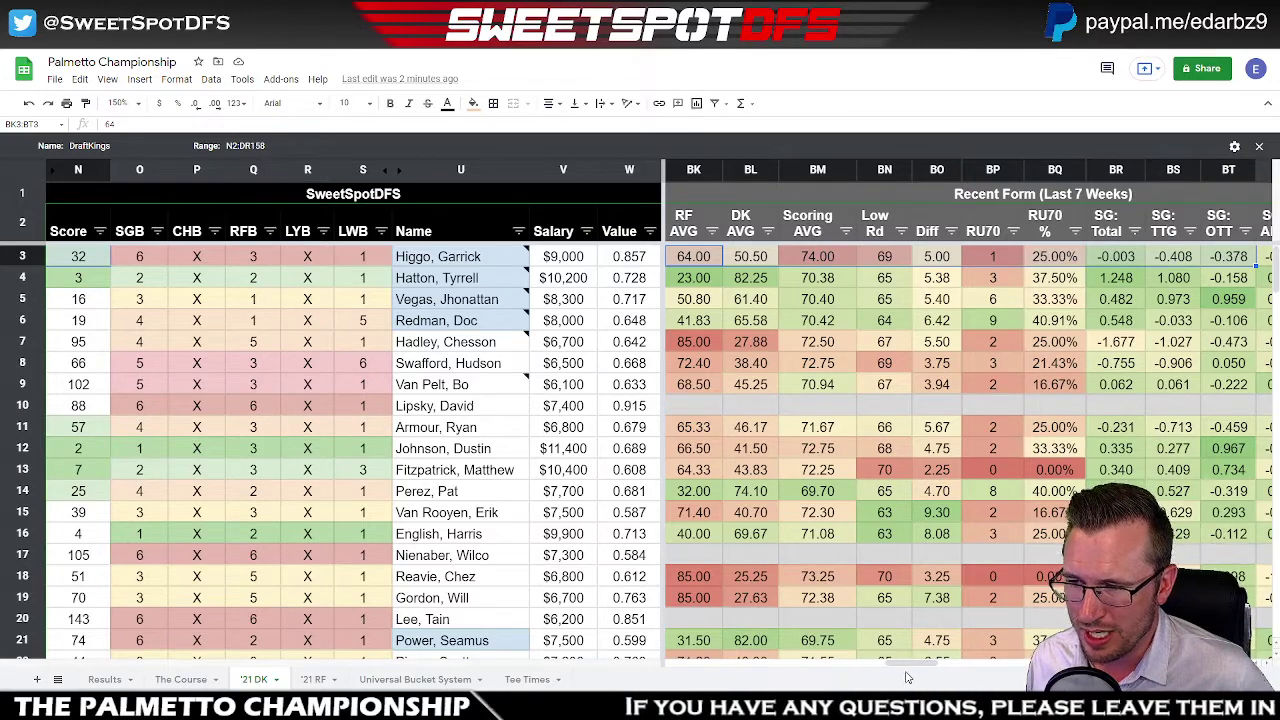
# - Examine Higgo's season-long strokes-gained stats from SG: Total to SG: Putt, and his OWGR and OWGR Rating
pyautogui.moveTo(899, 668); pyautogui.dragTo(985, 668)
pyautogui.moveTo(820, 256); pyautogui.dragTo(1092, 257)
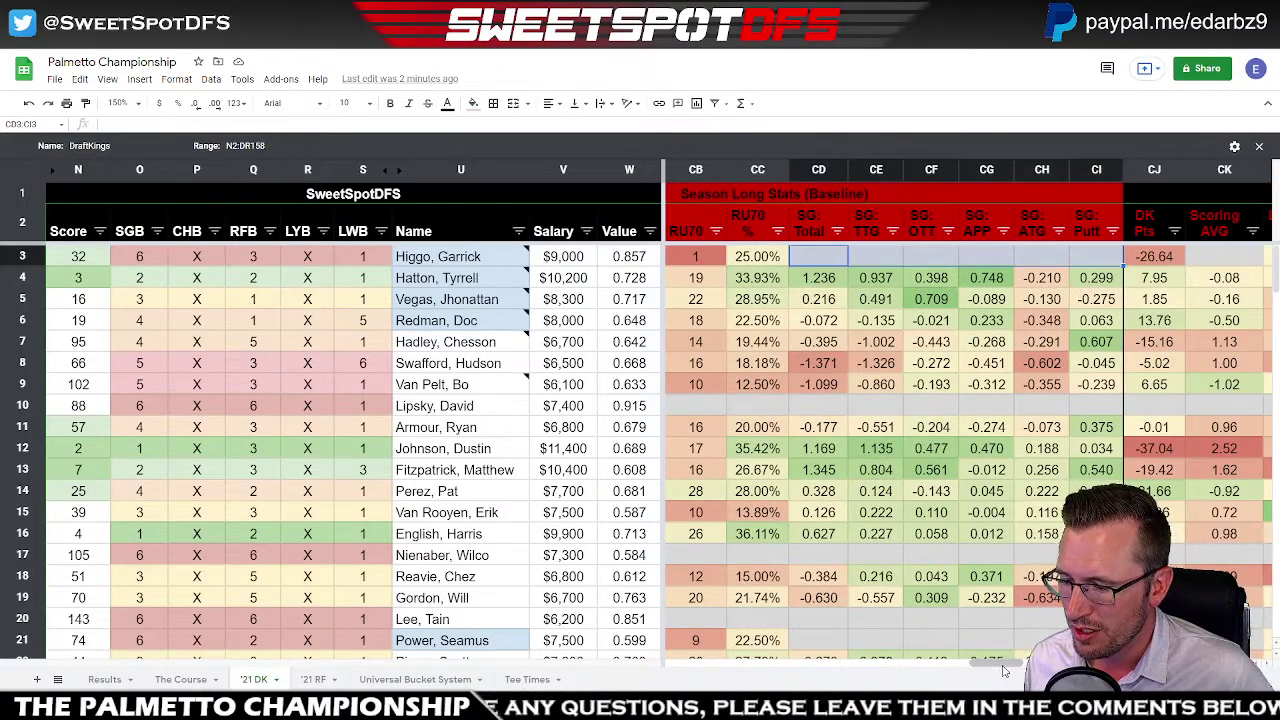
pyautogui.moveTo(1003, 668); pyautogui.dragTo(790, 668)
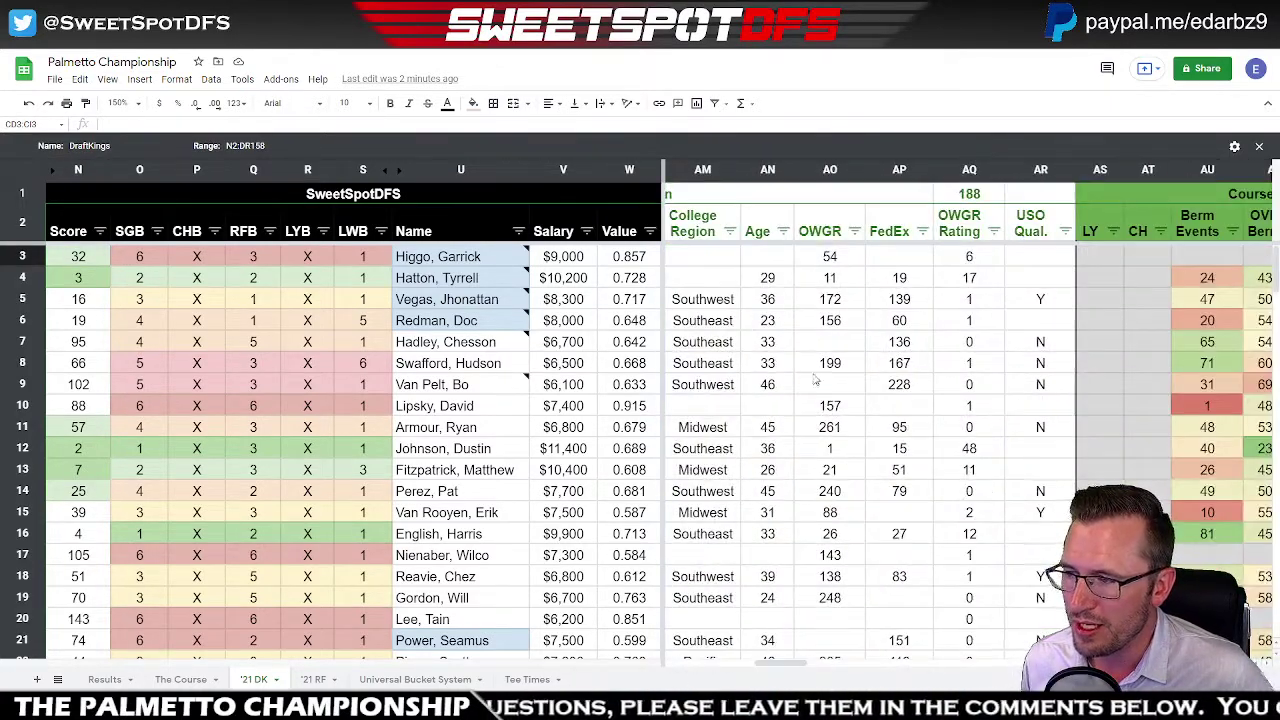
# - Check Higgo's OWGR, return to the Tournament Information columns, and highlight the model scores from Higgo down to Perez
pyautogui.click(844, 256)
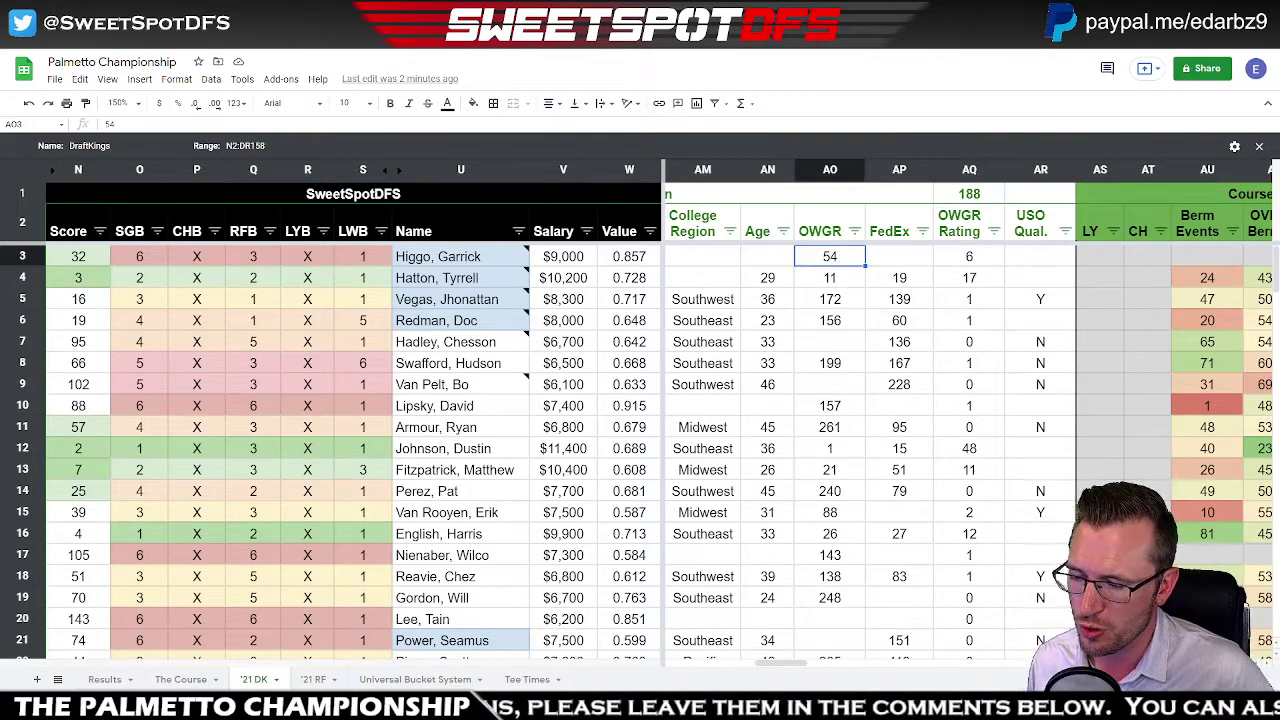
pyautogui.moveTo(793, 668); pyautogui.dragTo(653, 668)
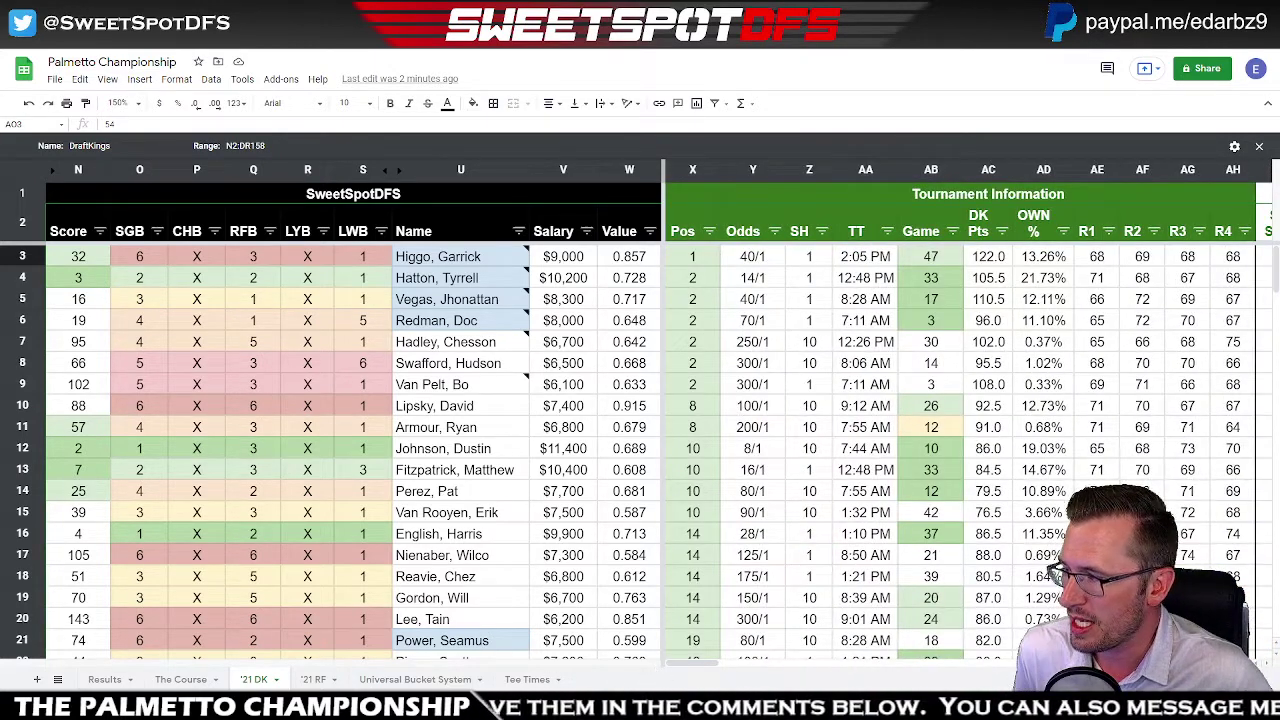
pyautogui.click(93, 259)
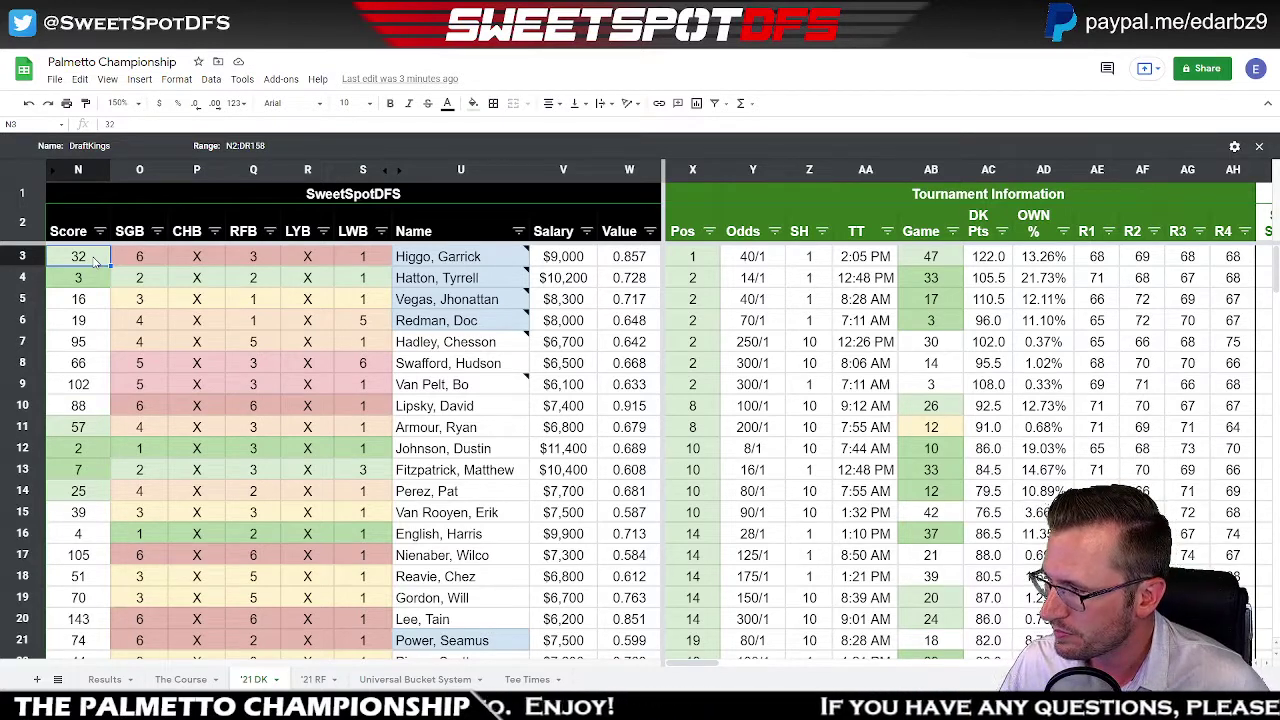
pyautogui.moveTo(86, 266); pyautogui.dragTo(68, 494)
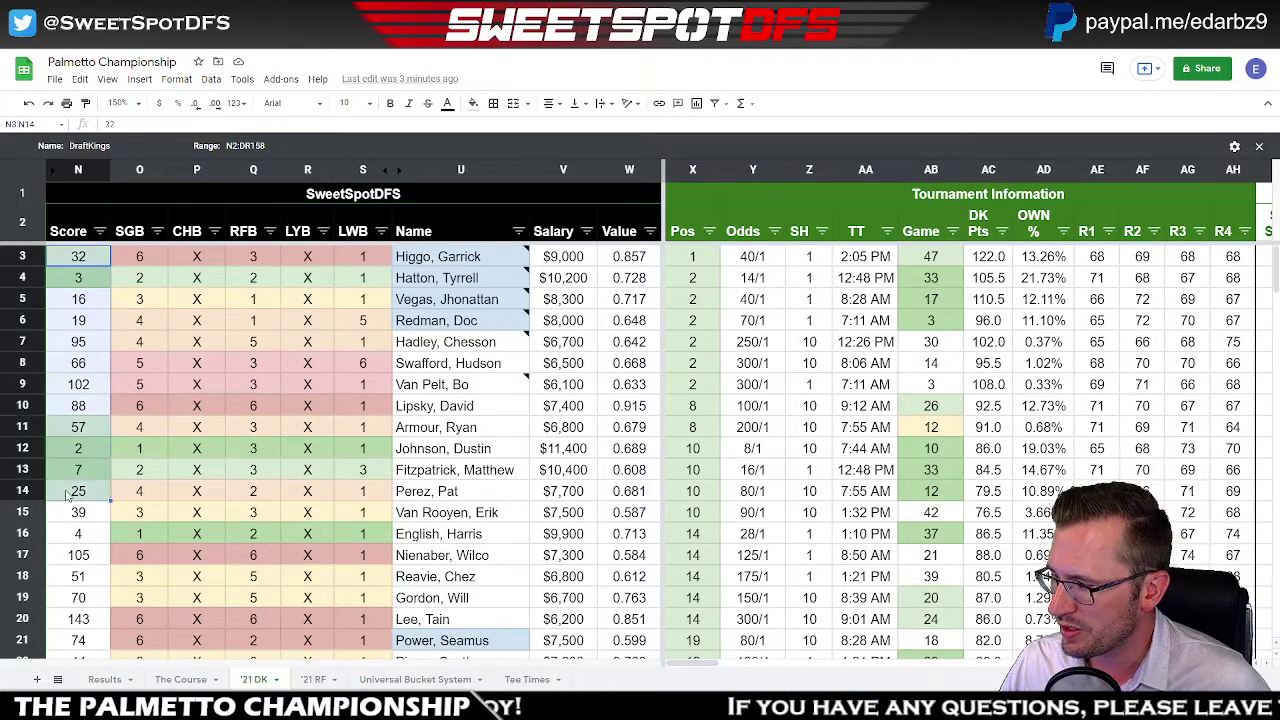
pyautogui.click(838, 286)
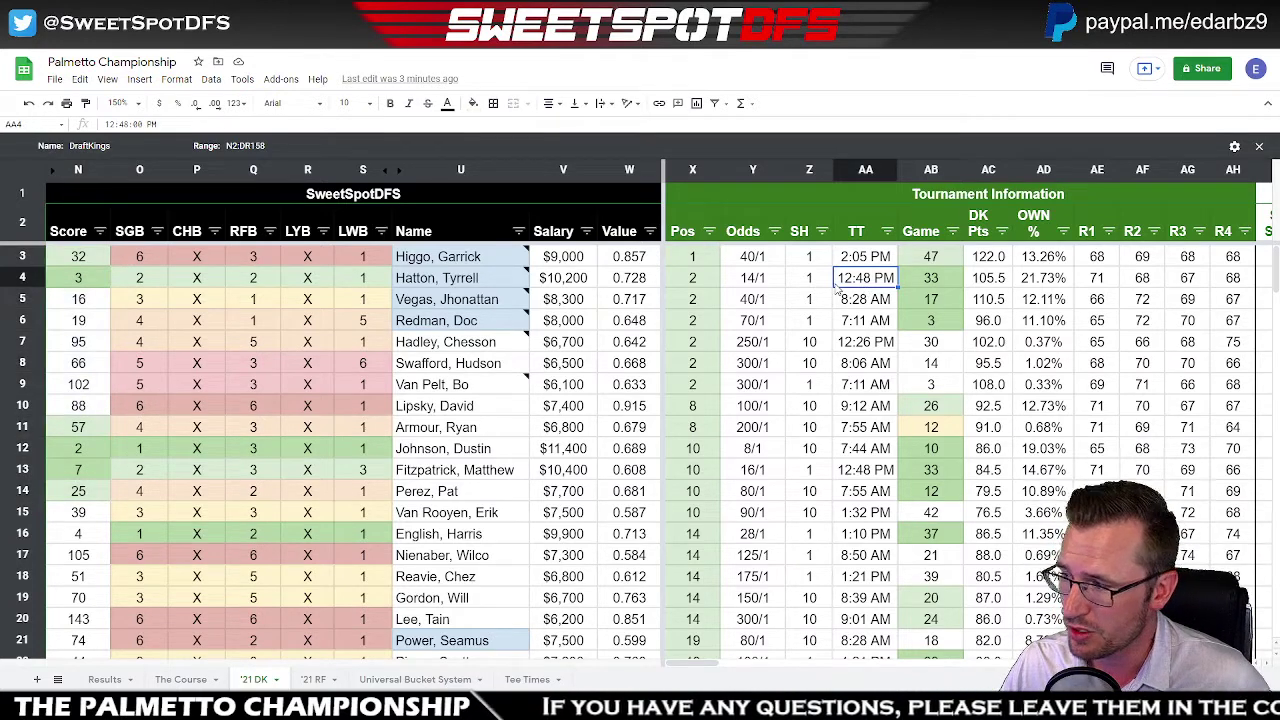
# - Hide columns AC to AH, covering DK Pts, OWN % and the four round scores
pyautogui.moveTo(1230, 172); pyautogui.dragTo(1007, 170)
pyautogui.rightClick(1001, 173)
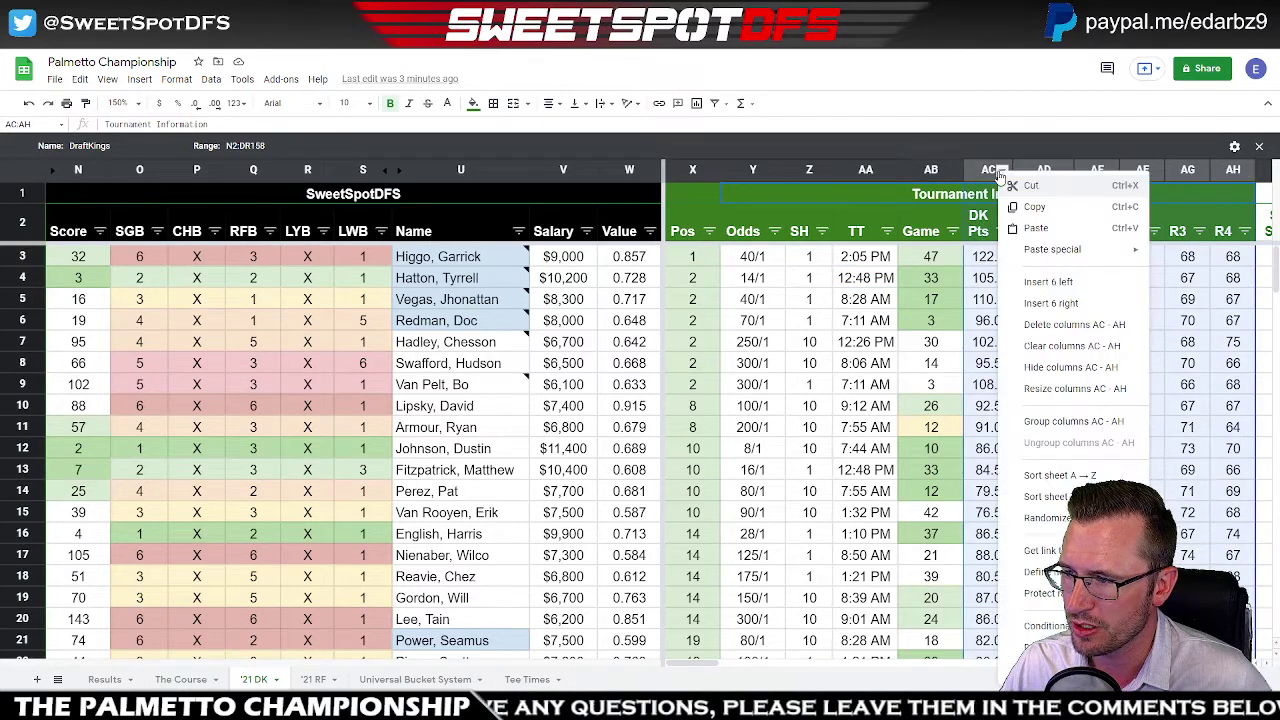
pyautogui.click(1048, 370)
pyautogui.click(845, 322)
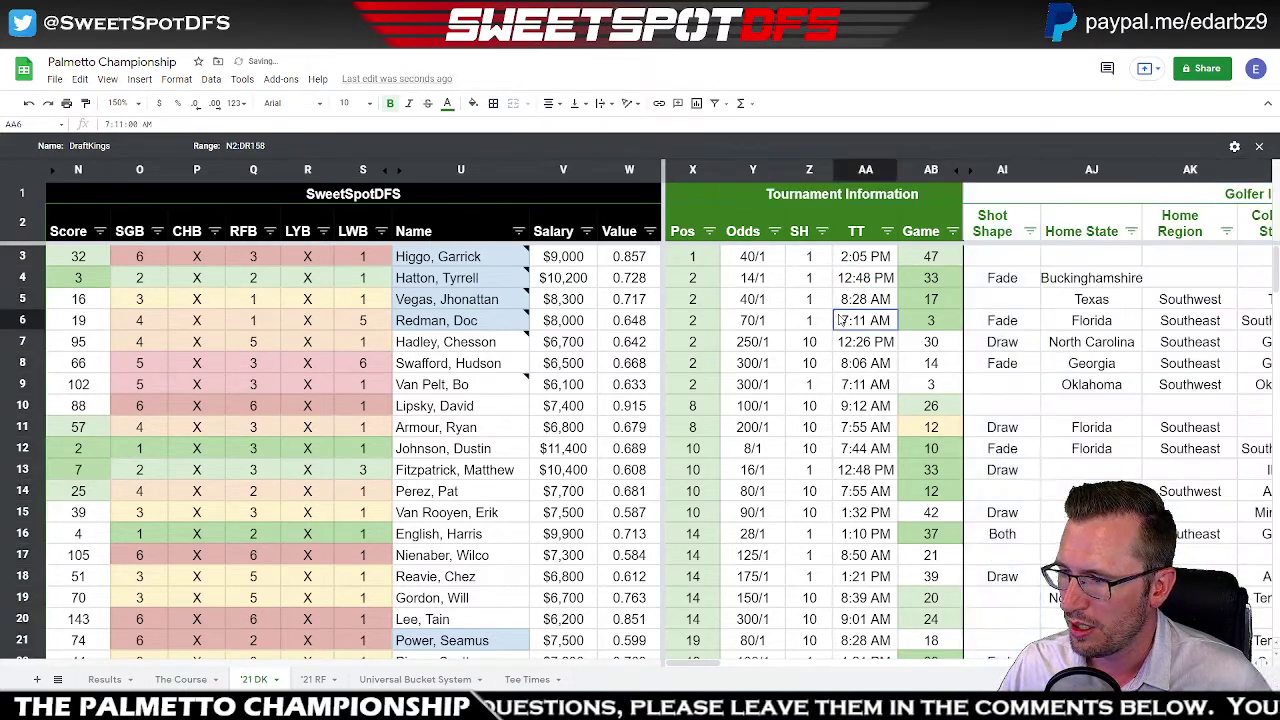
# - Sort the players by Game in ascending order, and again by Pos in ascending order
pyautogui.click(952, 232)
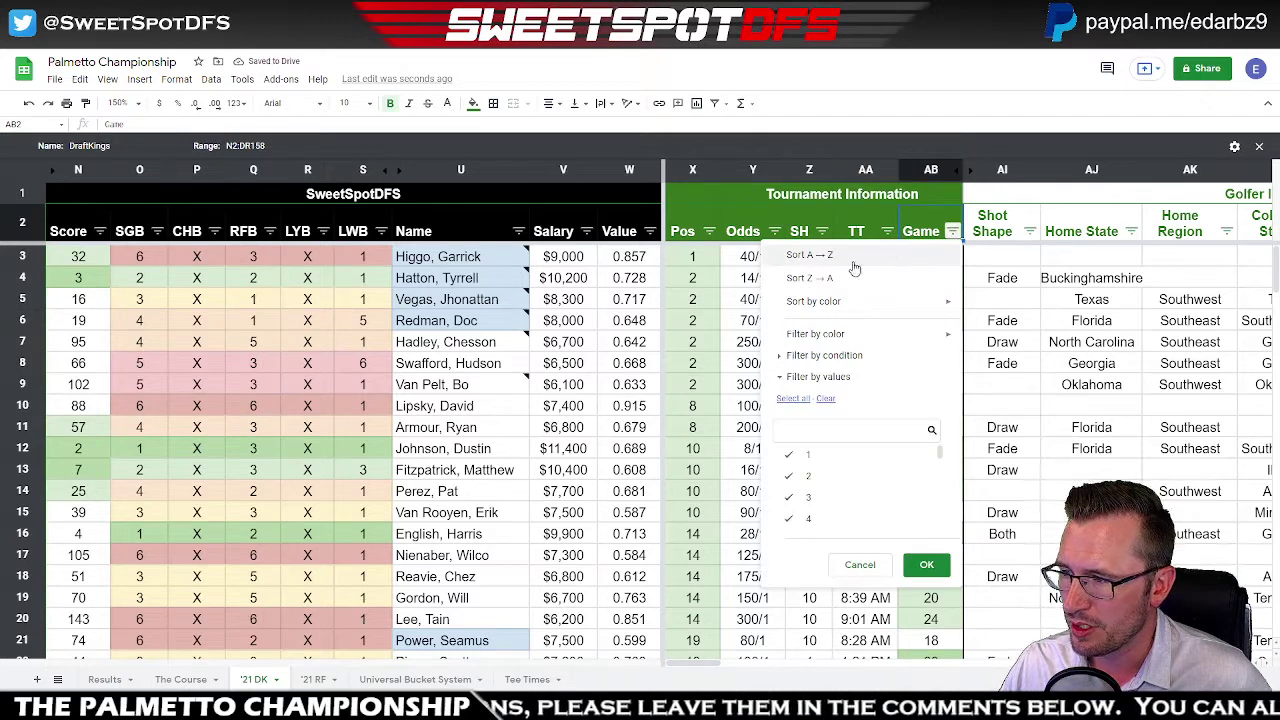
pyautogui.click(700, 280)
pyautogui.click(952, 232)
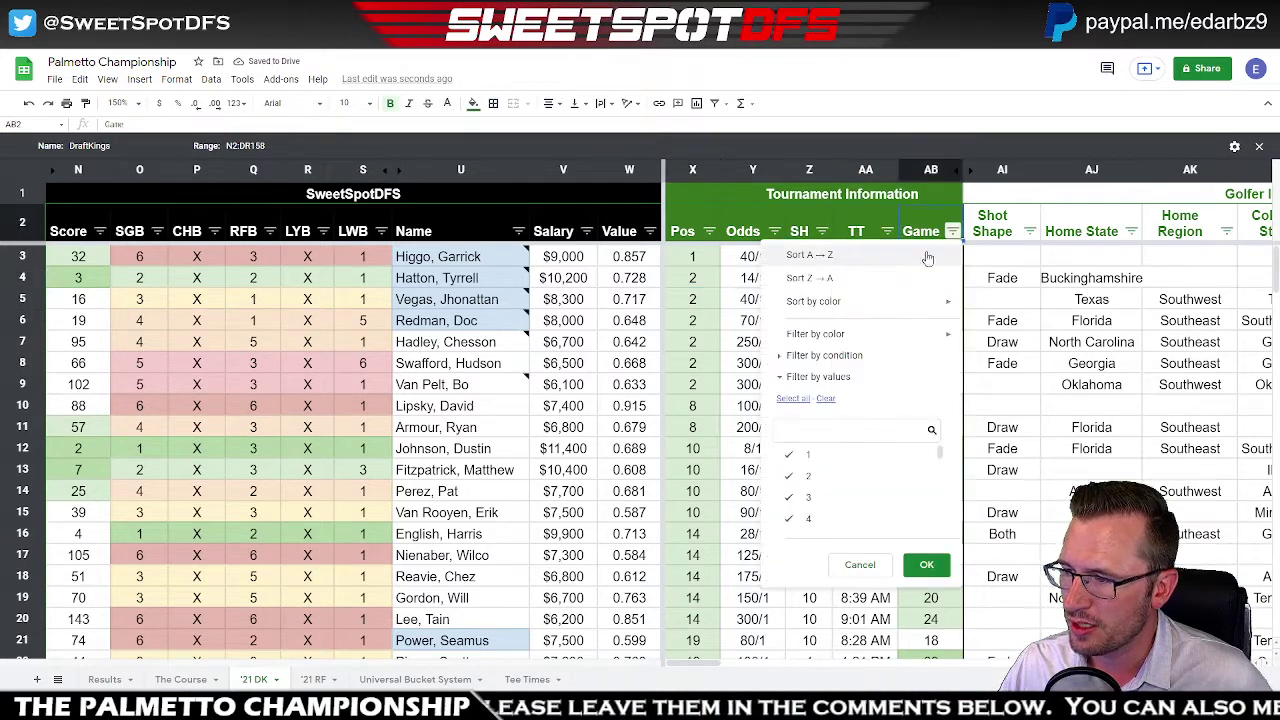
pyautogui.click(868, 256)
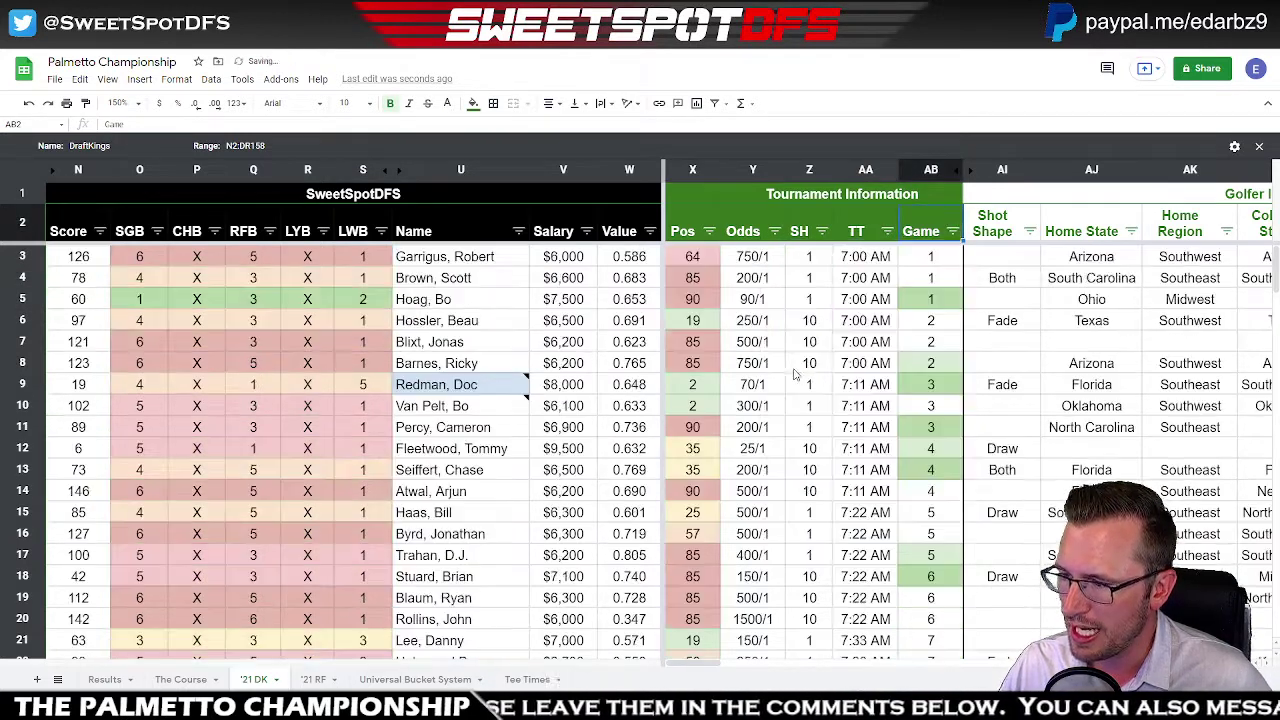
pyautogui.click(709, 231)
pyautogui.click(690, 257)
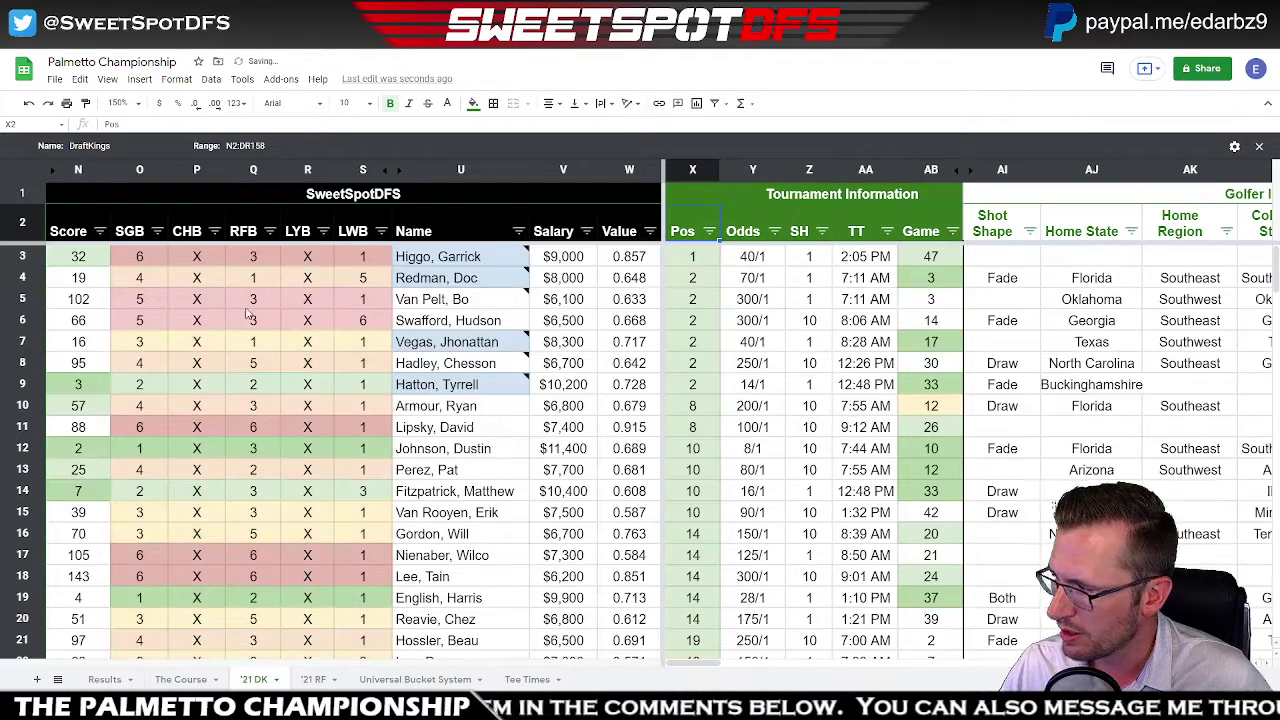
# - Highlight the model scores shaded green among the top finishers, including Higgo, Hatton, Armour, Johnson, Perez and Fitzpatrick
pyautogui.click(76, 259)
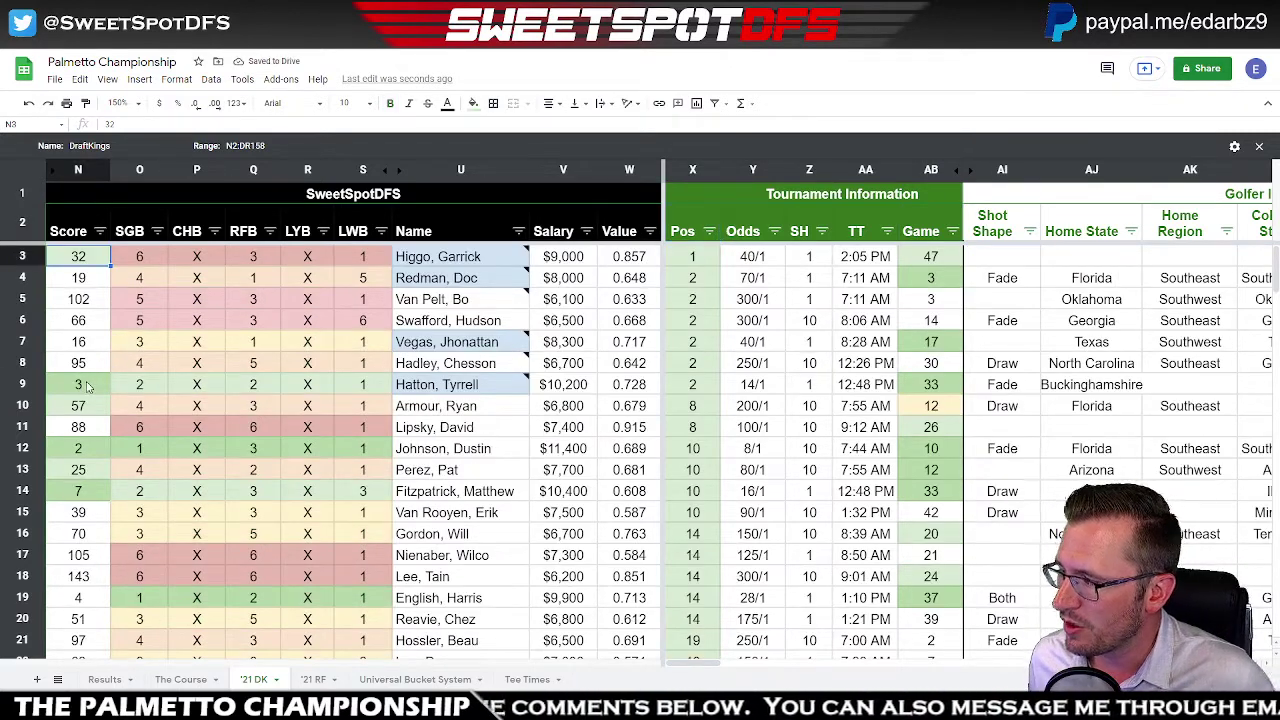
pyautogui.moveTo(90, 384); pyautogui.dragTo(94, 467)
pyautogui.keyDown('shift'); pyautogui.click(92, 489); pyautogui.keyUp('shift')
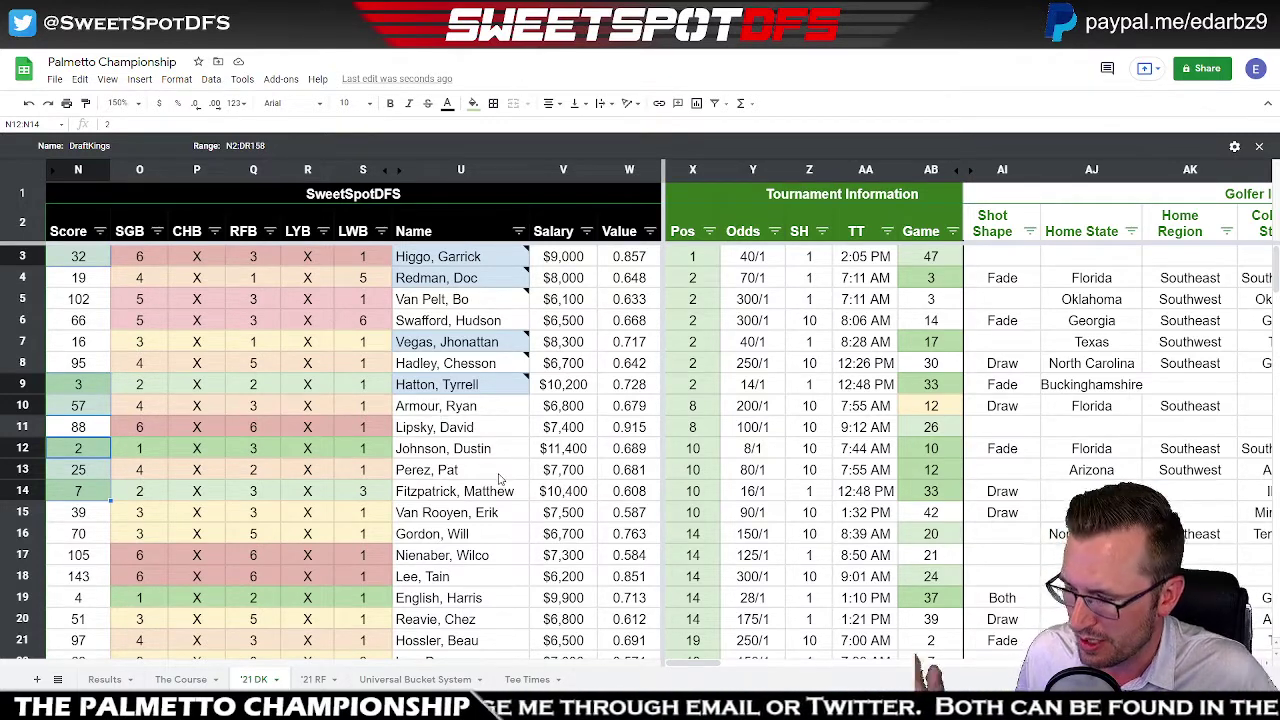
pyautogui.click(783, 326)
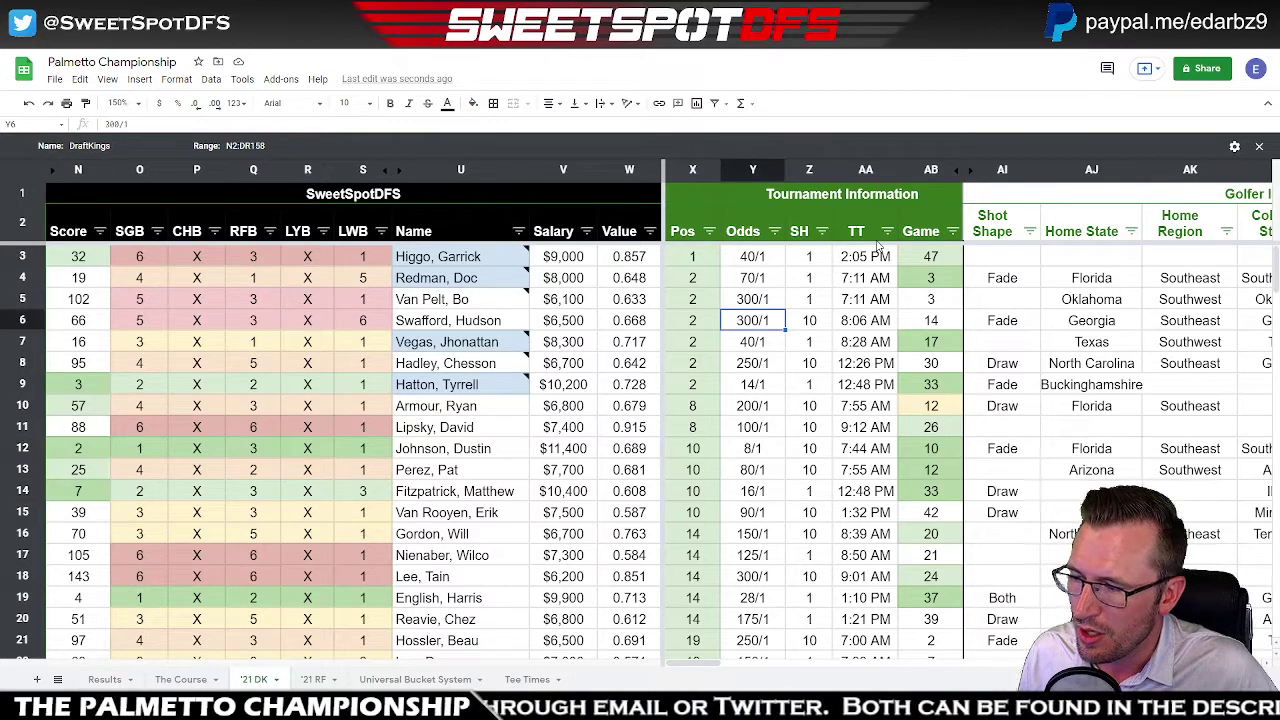
# - Sort the players by Game in ascending order and filter the Score column to the light green 2 fill color
pyautogui.click(951, 232)
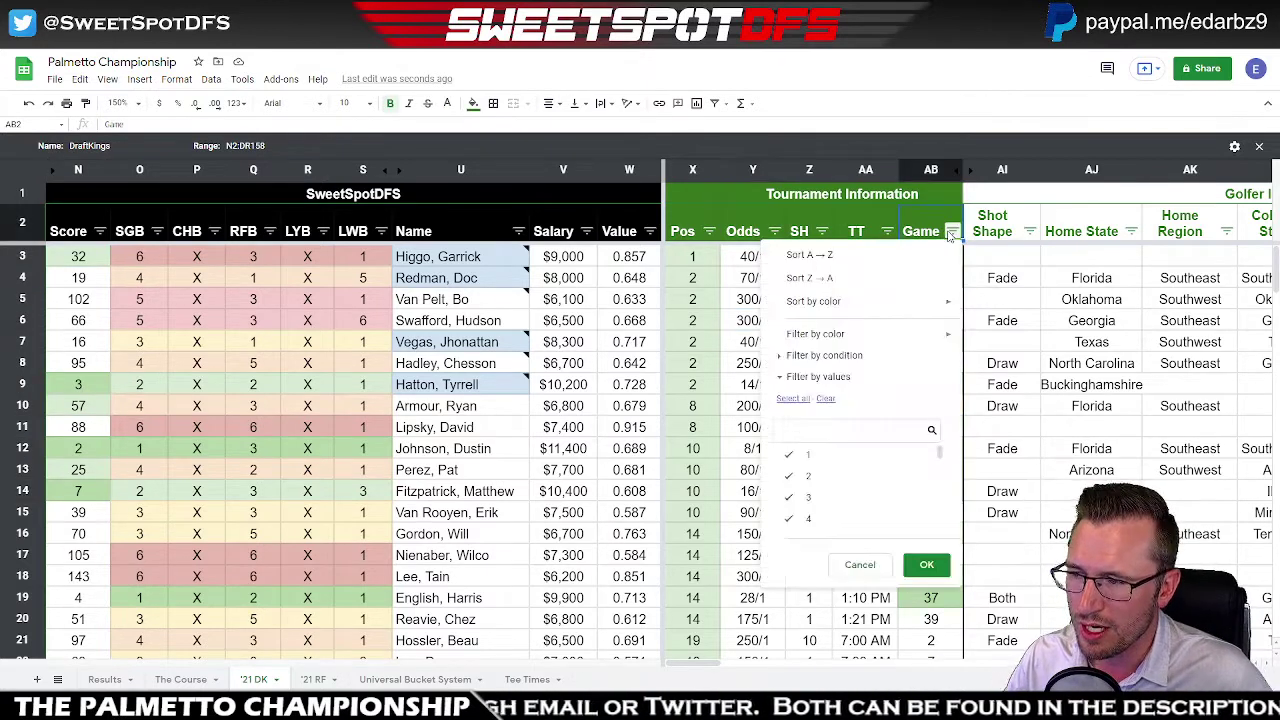
pyautogui.click(885, 255)
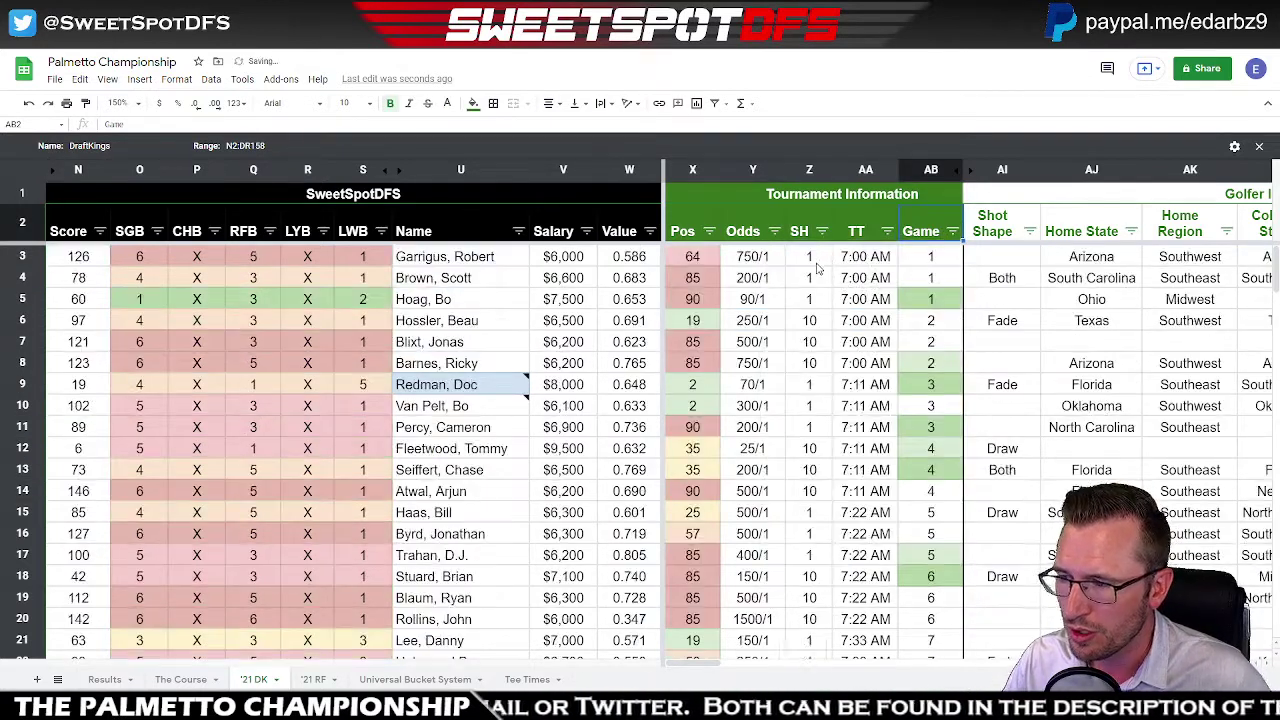
pyautogui.click(100, 231)
pyautogui.moveTo(159, 338)
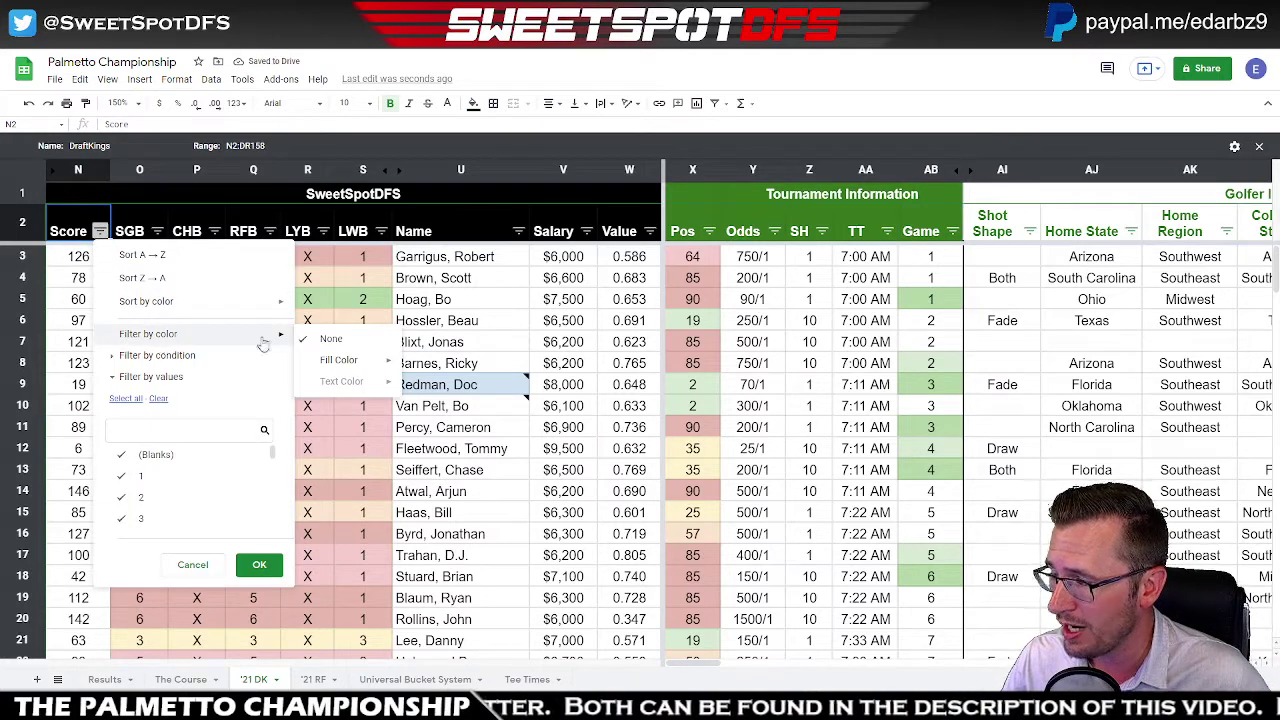
pyautogui.moveTo(358, 366)
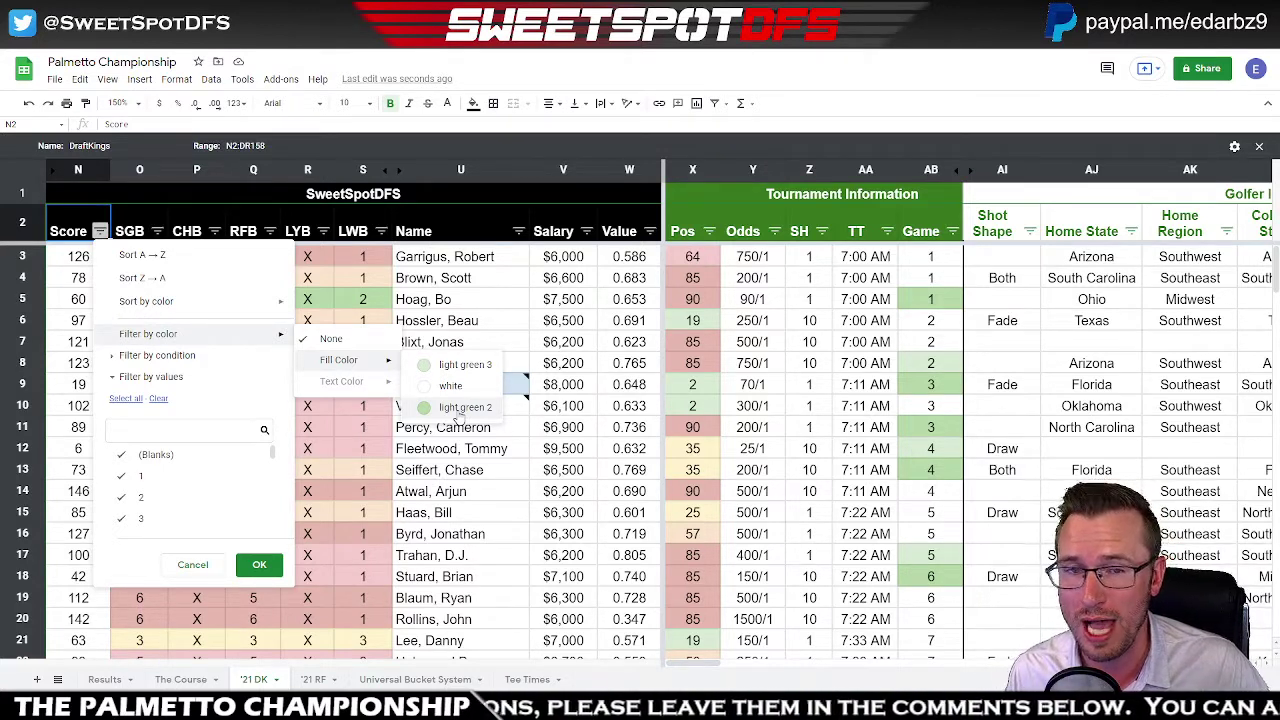
pyautogui.click(462, 410)
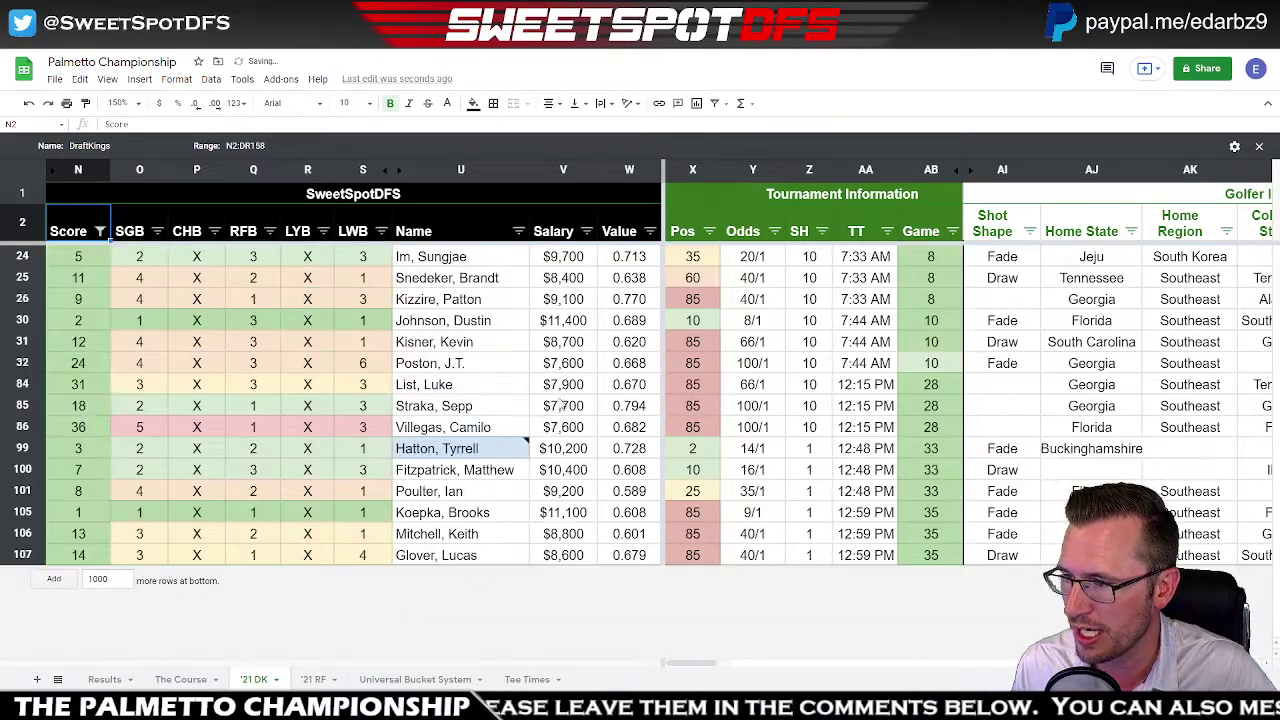
# - Examine the game 8 group's rows, game numbers and model scores, and highlight the rows of all five filtered groups
pyautogui.moveTo(18, 257); pyautogui.dragTo(16, 292)
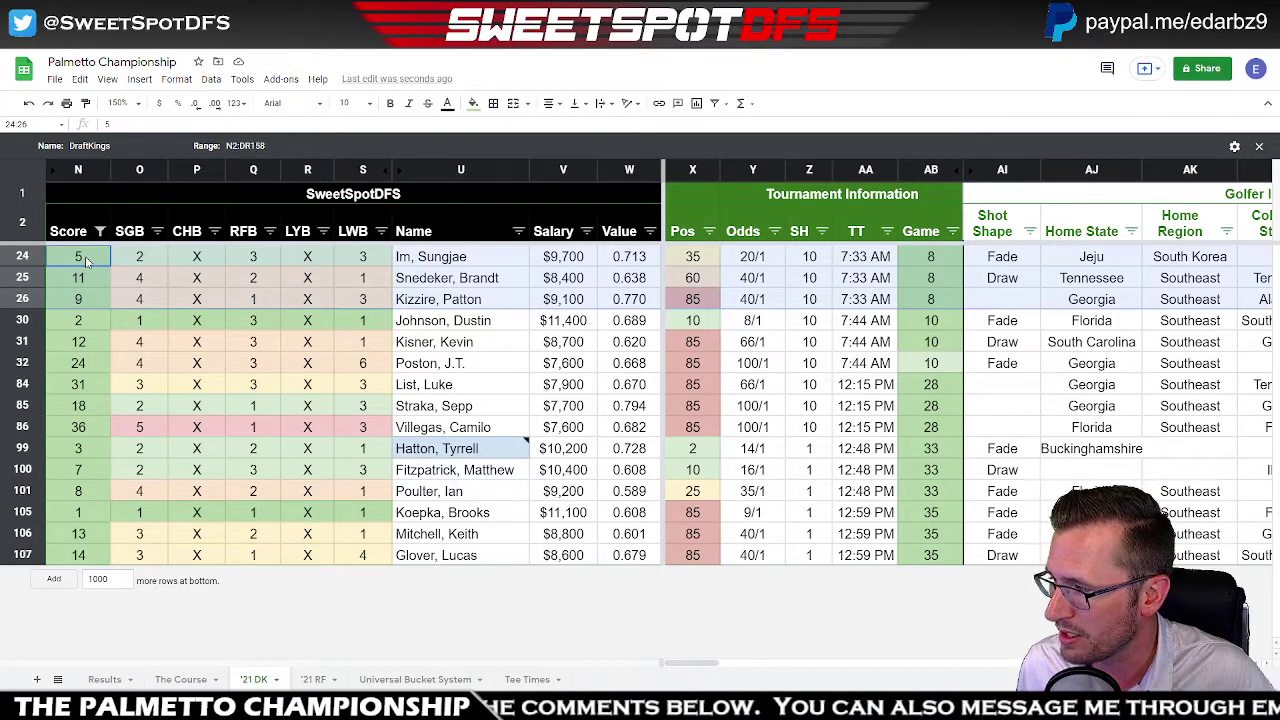
pyautogui.moveTo(937, 260); pyautogui.dragTo(936, 299)
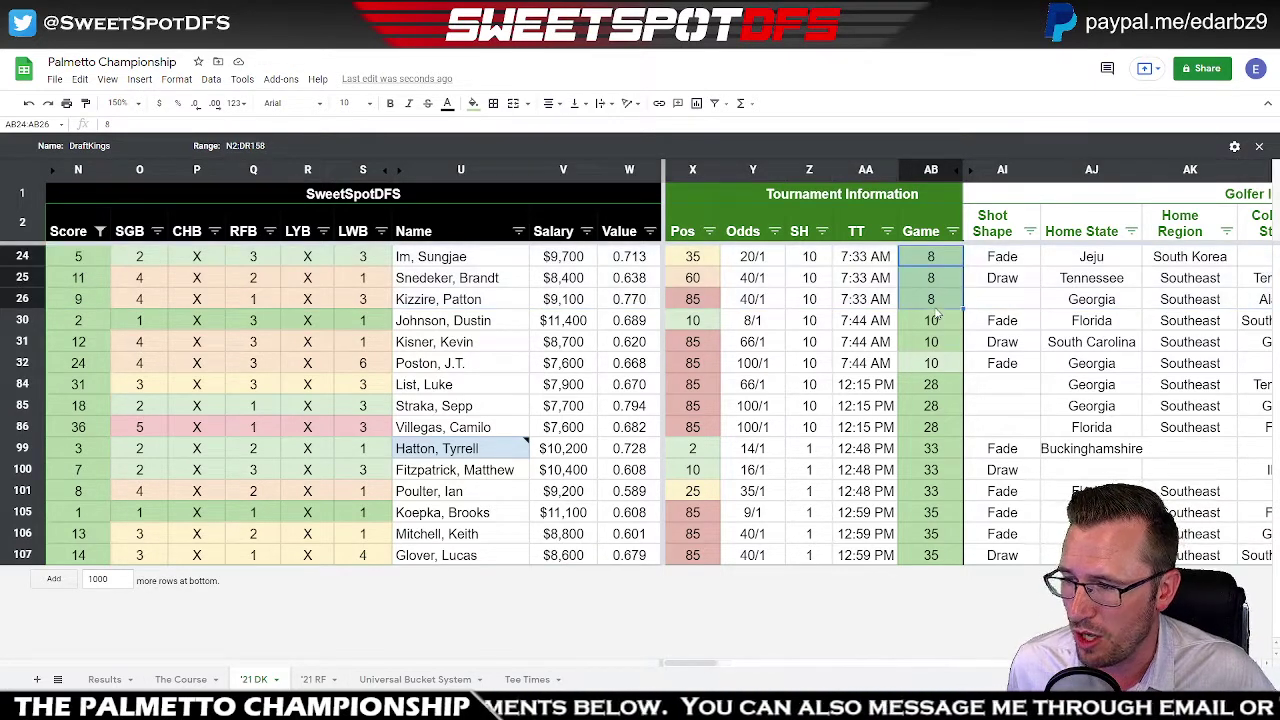
pyautogui.moveTo(89, 252); pyautogui.dragTo(86, 300)
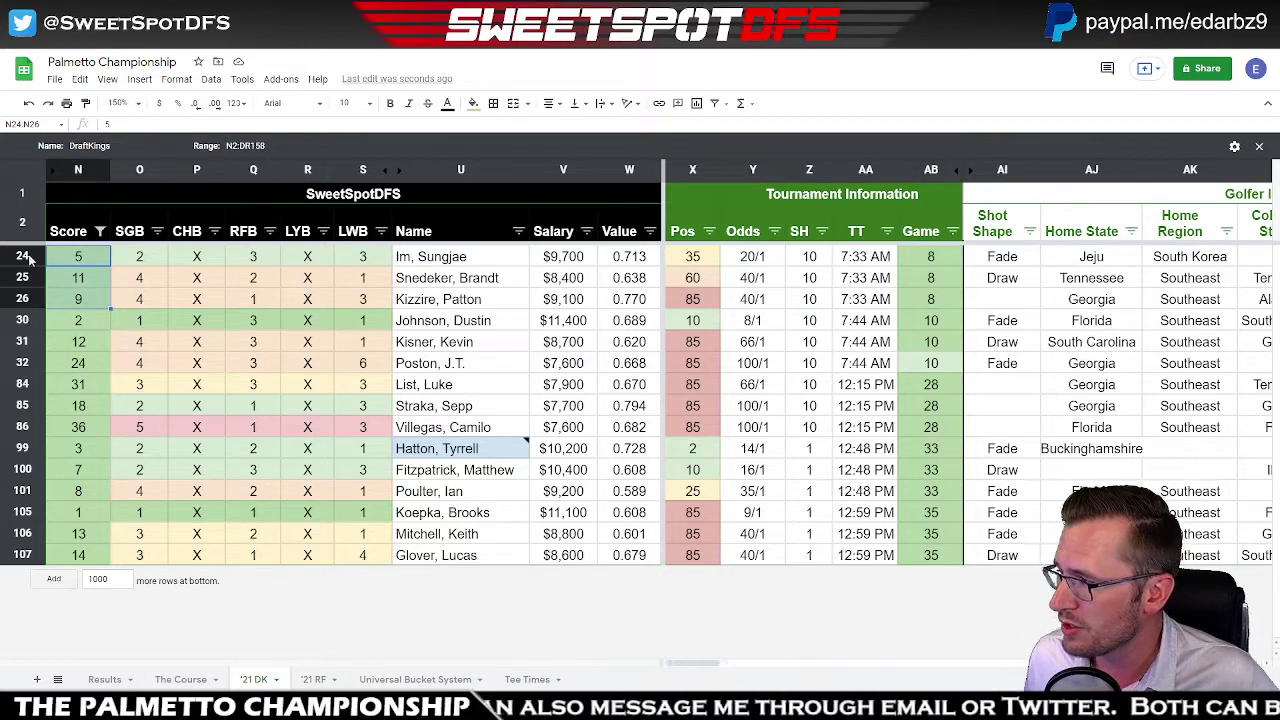
pyautogui.moveTo(32, 261)
pyautogui.mouseDown()
pyautogui.moveTo(21, 362)
pyautogui.moveTo(32, 556)
pyautogui.mouseUp()
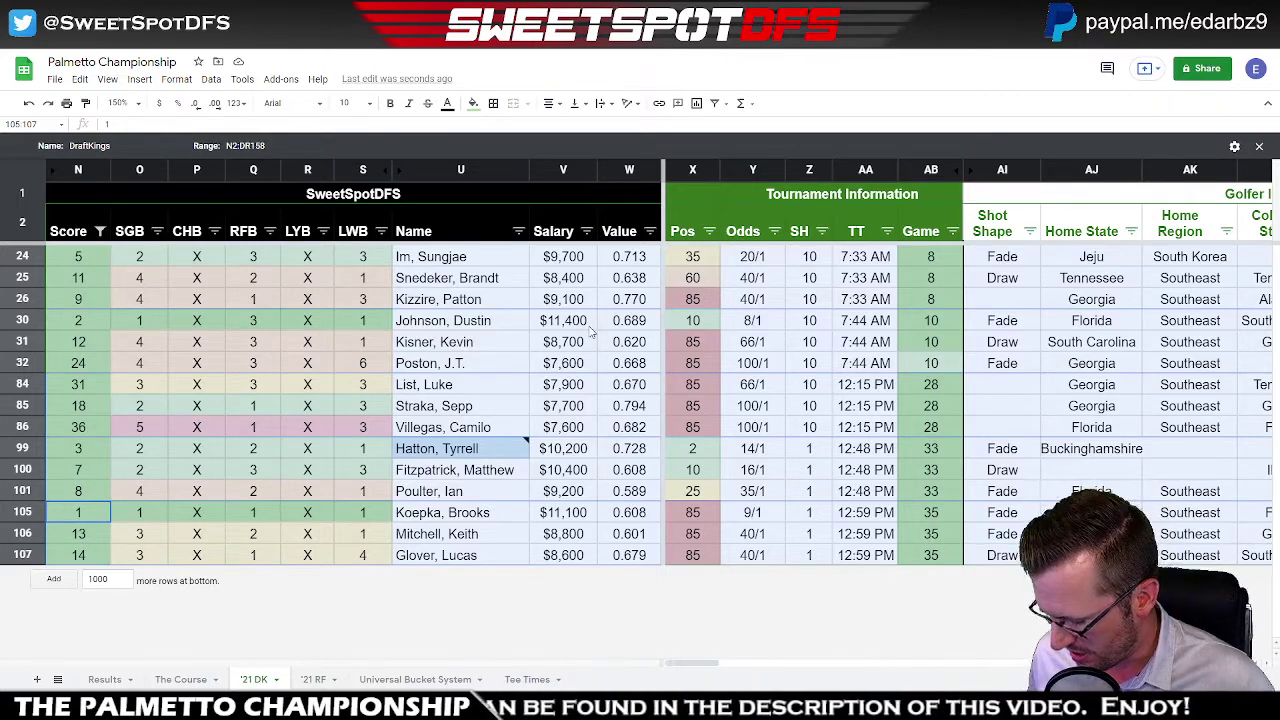
# - Single out the names of Im, Johnson, Kisner, Poston and List among the highlighted groups
pyautogui.click(483, 265)
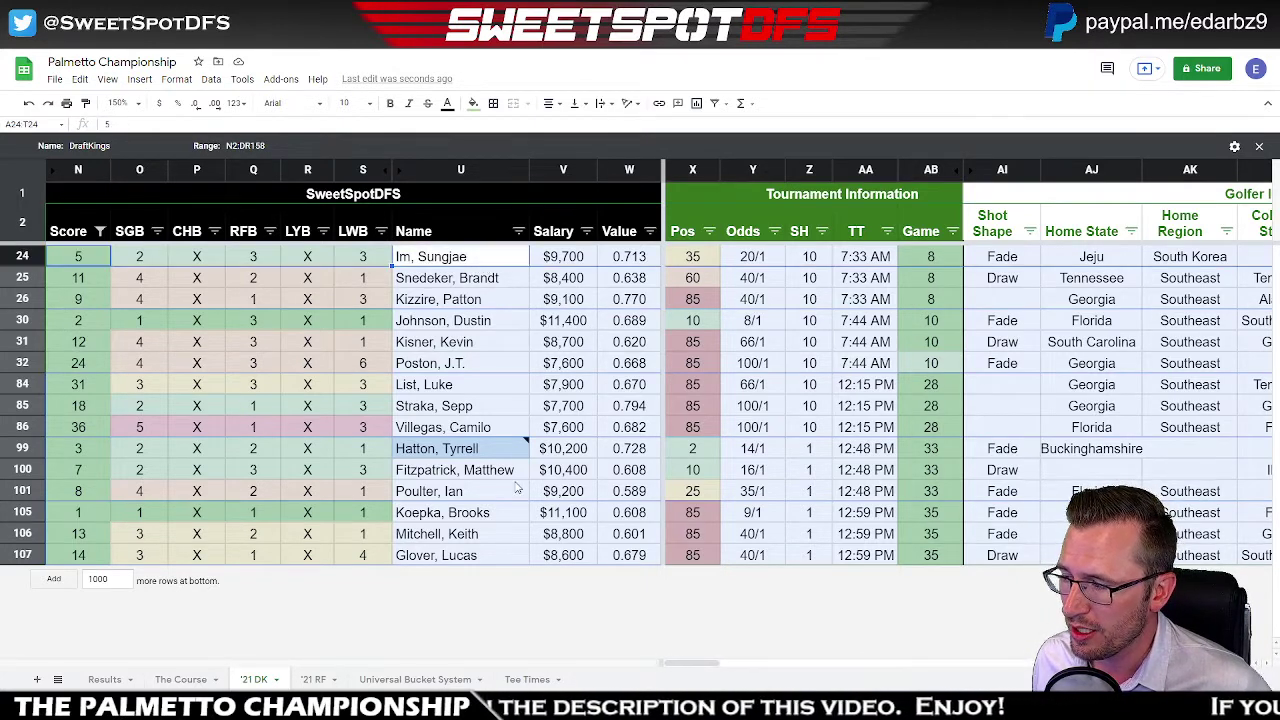
pyautogui.click(508, 322)
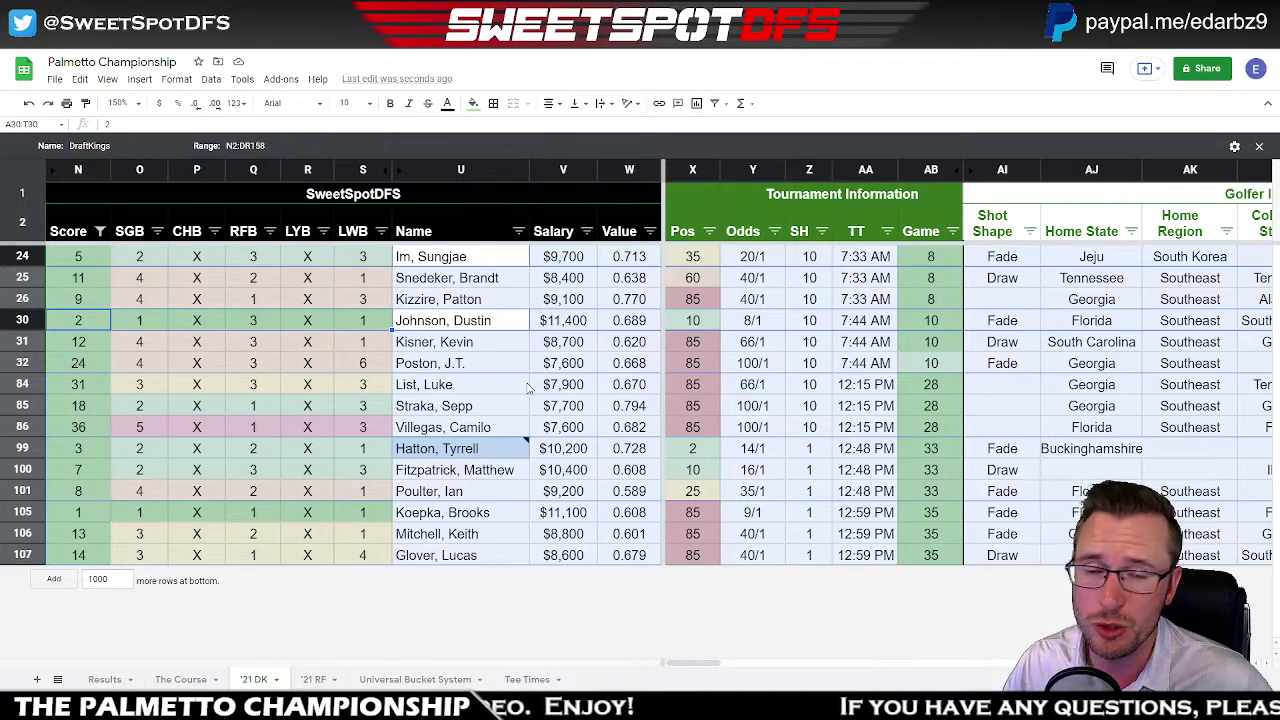
pyautogui.click(485, 328)
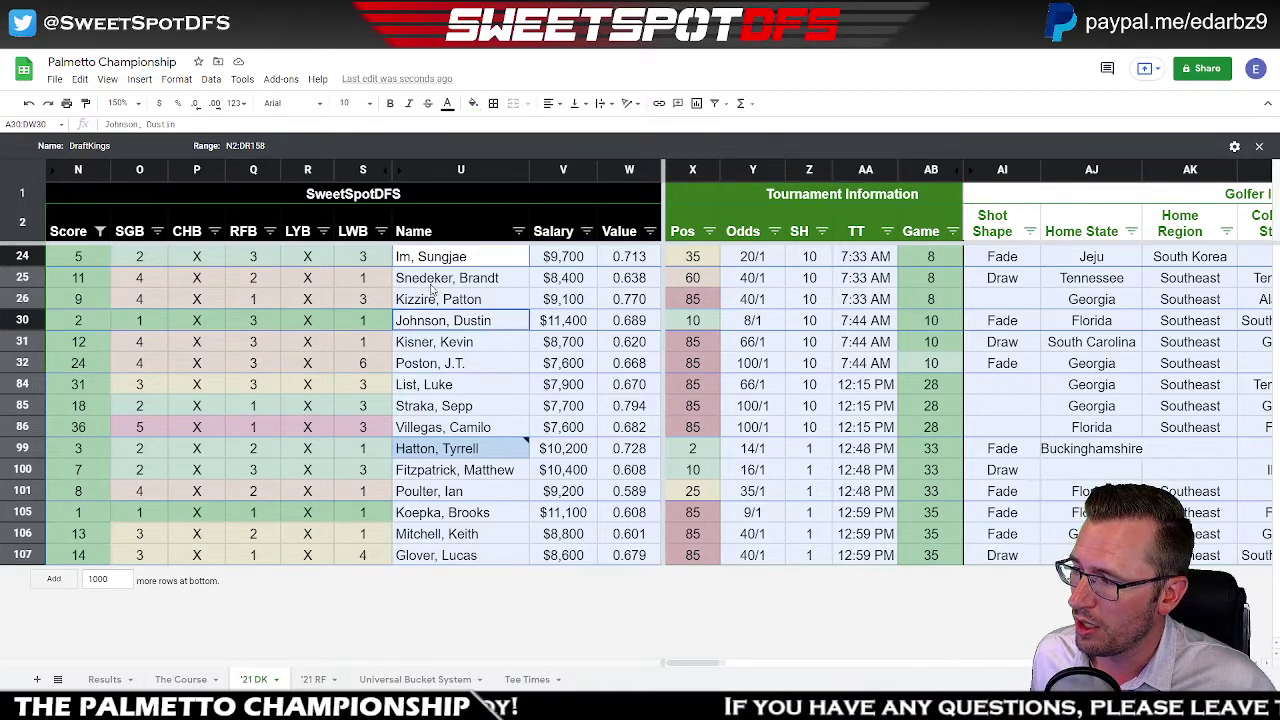
pyautogui.press('Home')
pyautogui.click(500, 328)
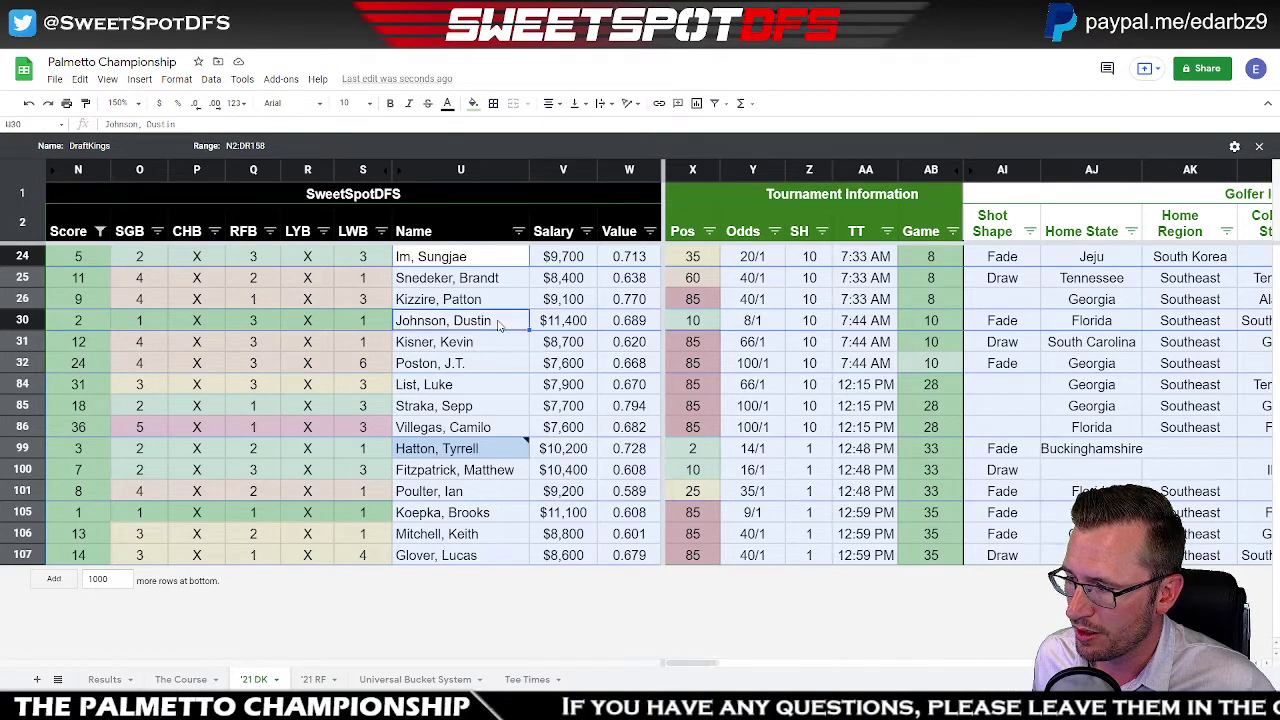
pyautogui.click(501, 345)
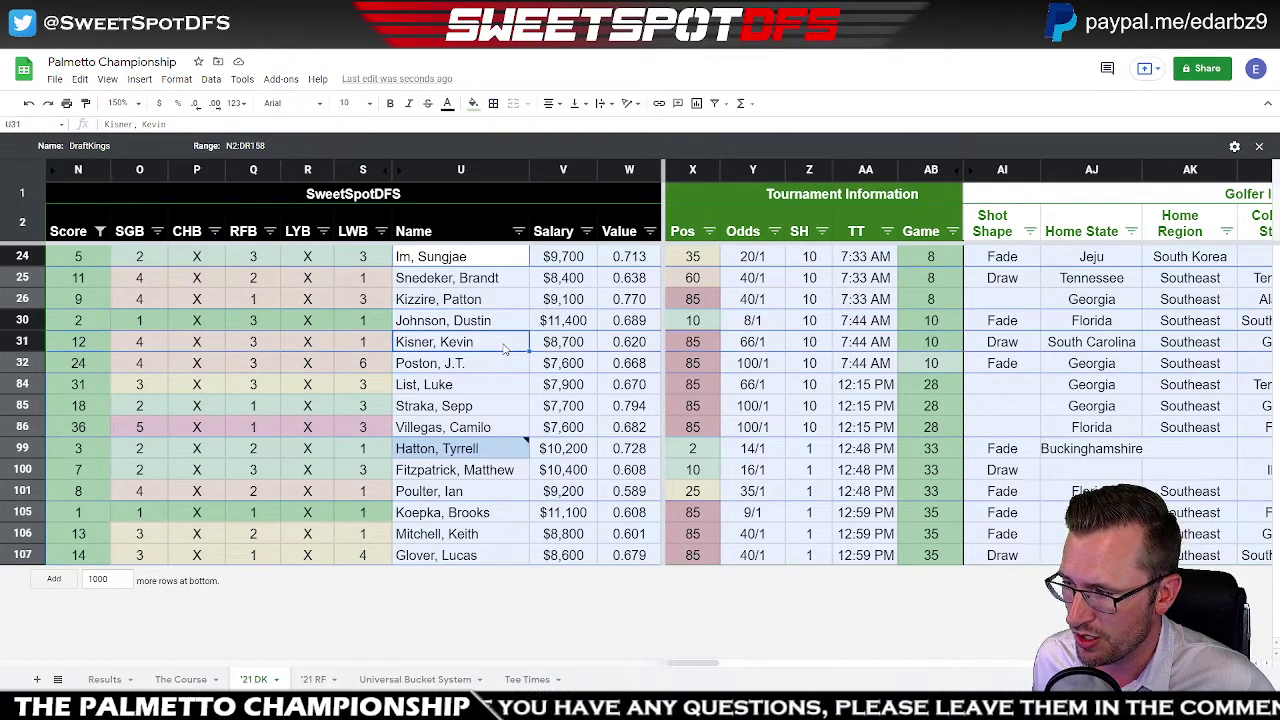
pyautogui.click(516, 368)
pyautogui.press('Home')
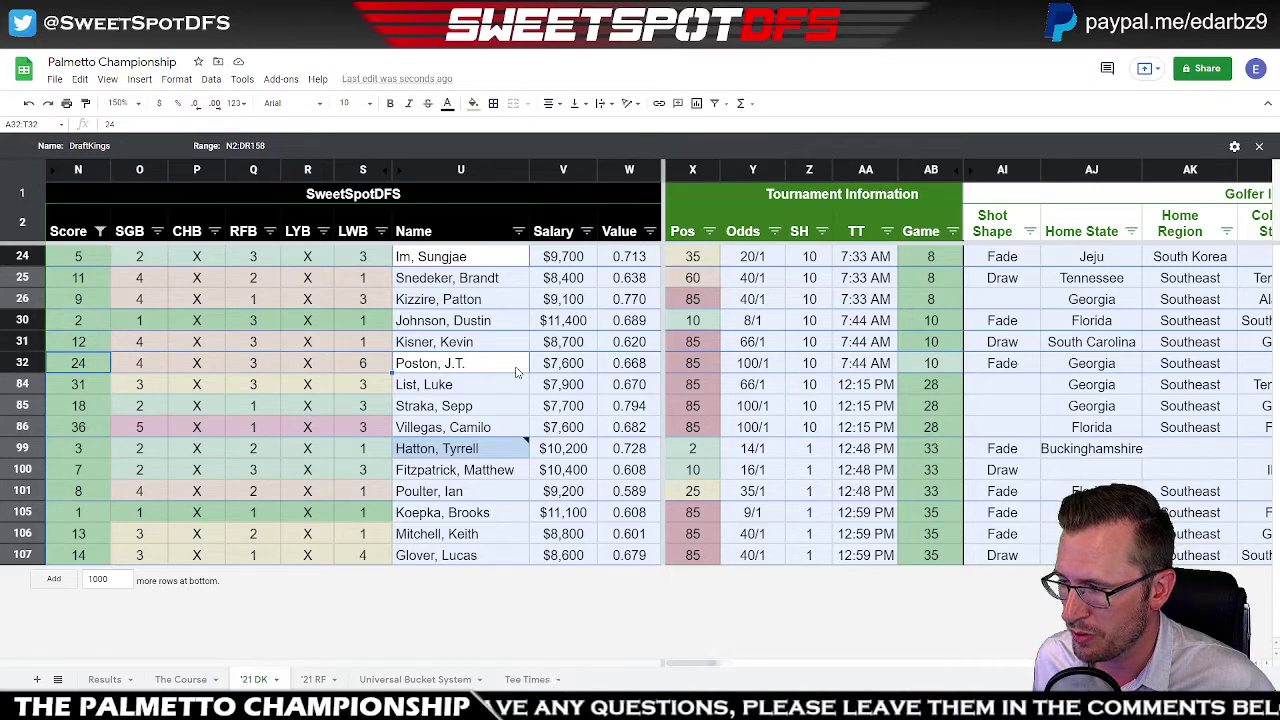
pyautogui.click(516, 372)
pyautogui.click(495, 390)
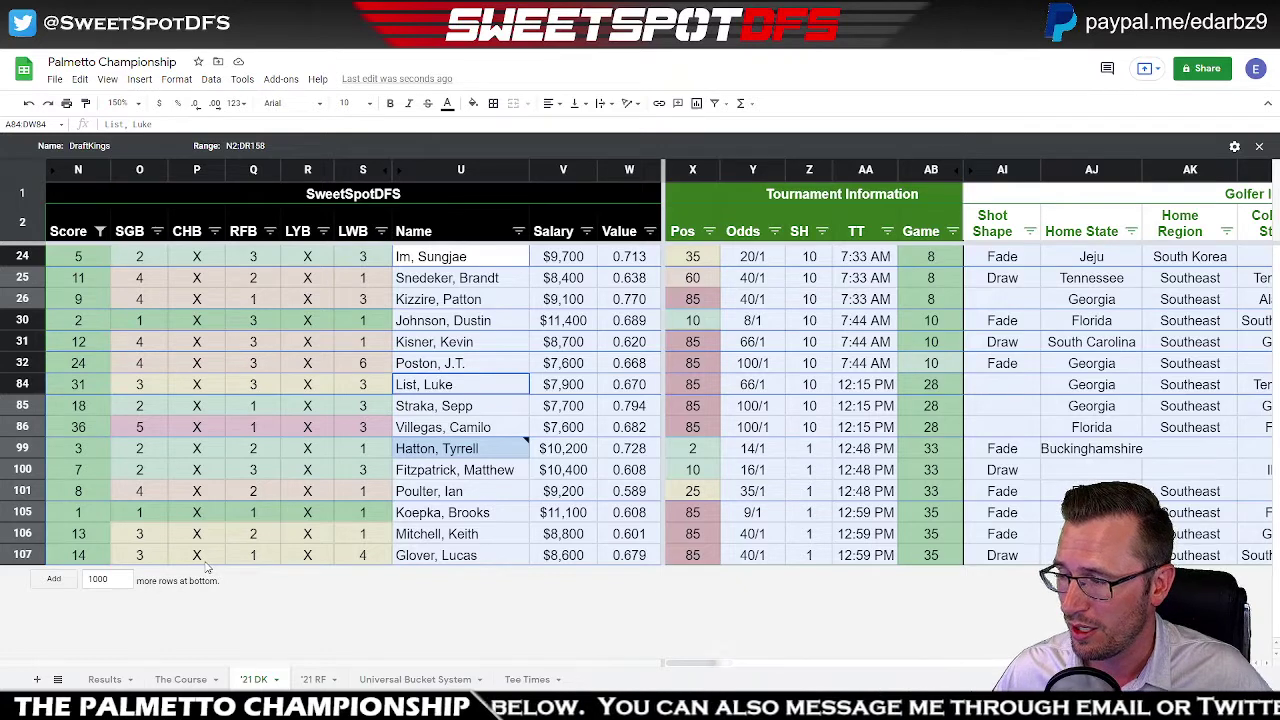
# - Compare Johnson and Hatton, the rows of the game 28 group, and the names of Koepka, Mitchell, Glover and Fitzpatrick
pyautogui.click(507, 329)
pyautogui.keyDown('ctrl'); pyautogui.click(490, 457); pyautogui.keyUp('ctrl')
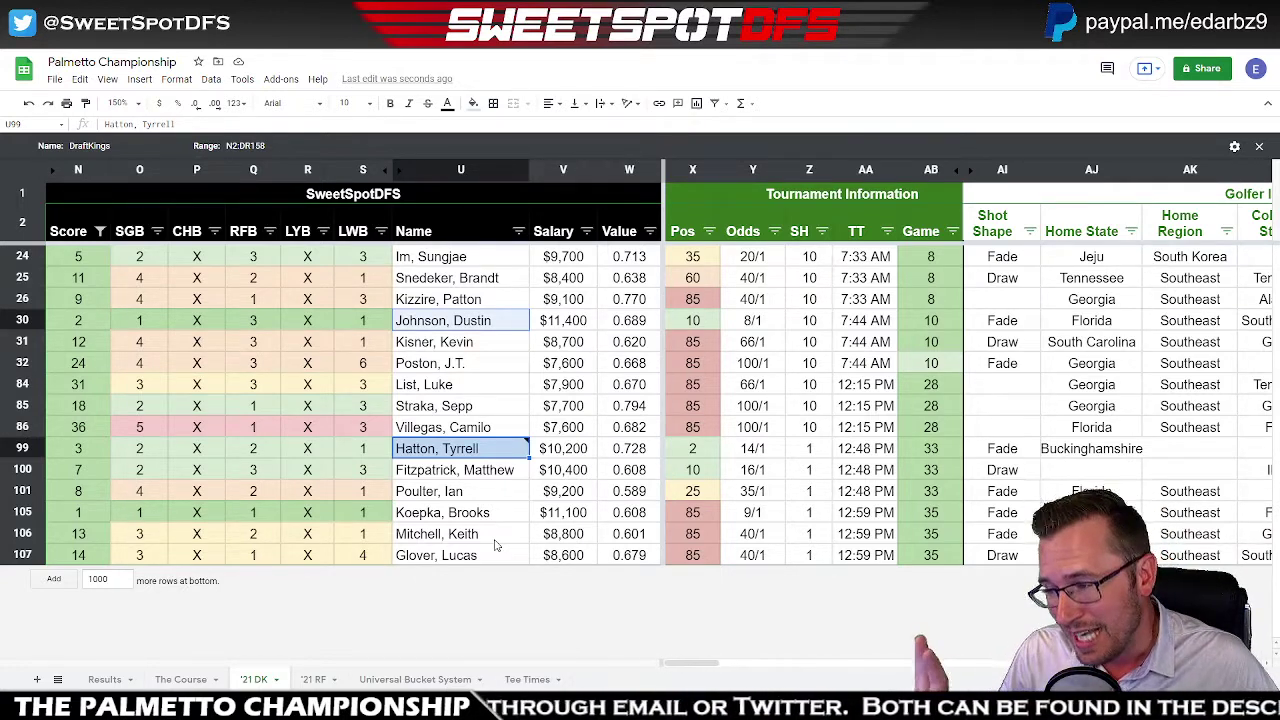
pyautogui.moveTo(28, 257); pyautogui.dragTo(22, 555)
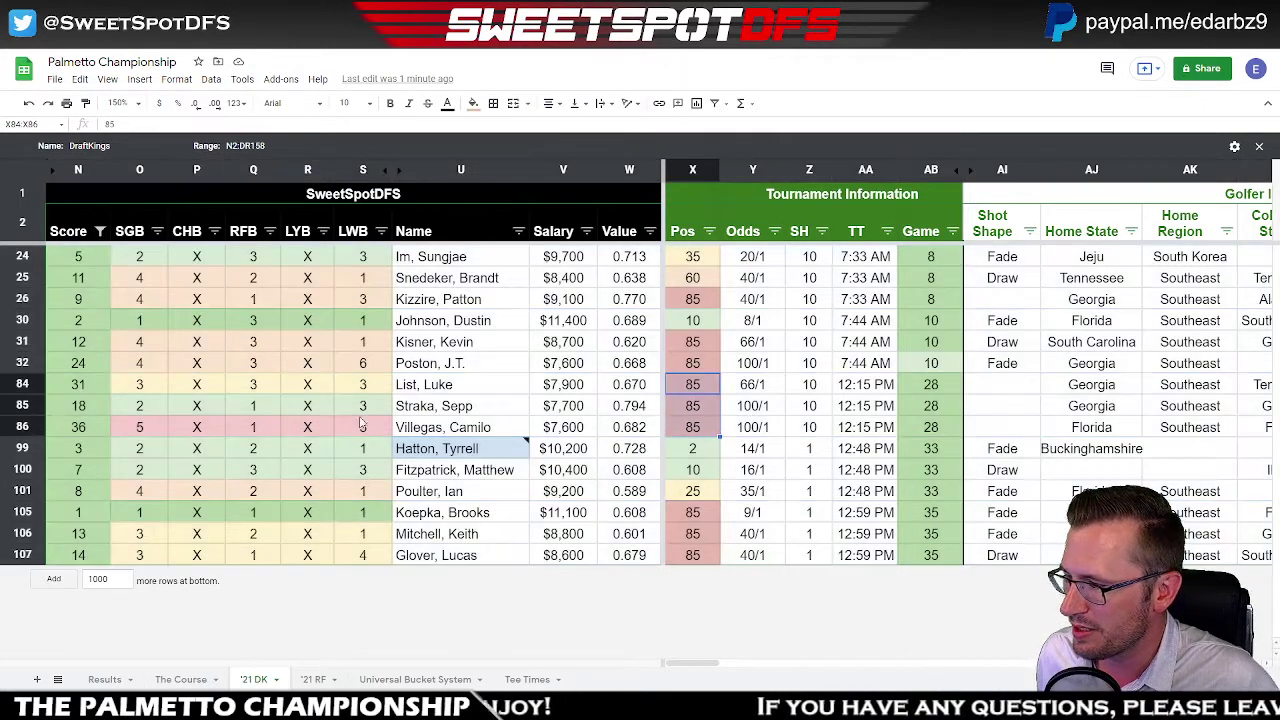
pyautogui.moveTo(18, 386); pyautogui.dragTo(10, 425)
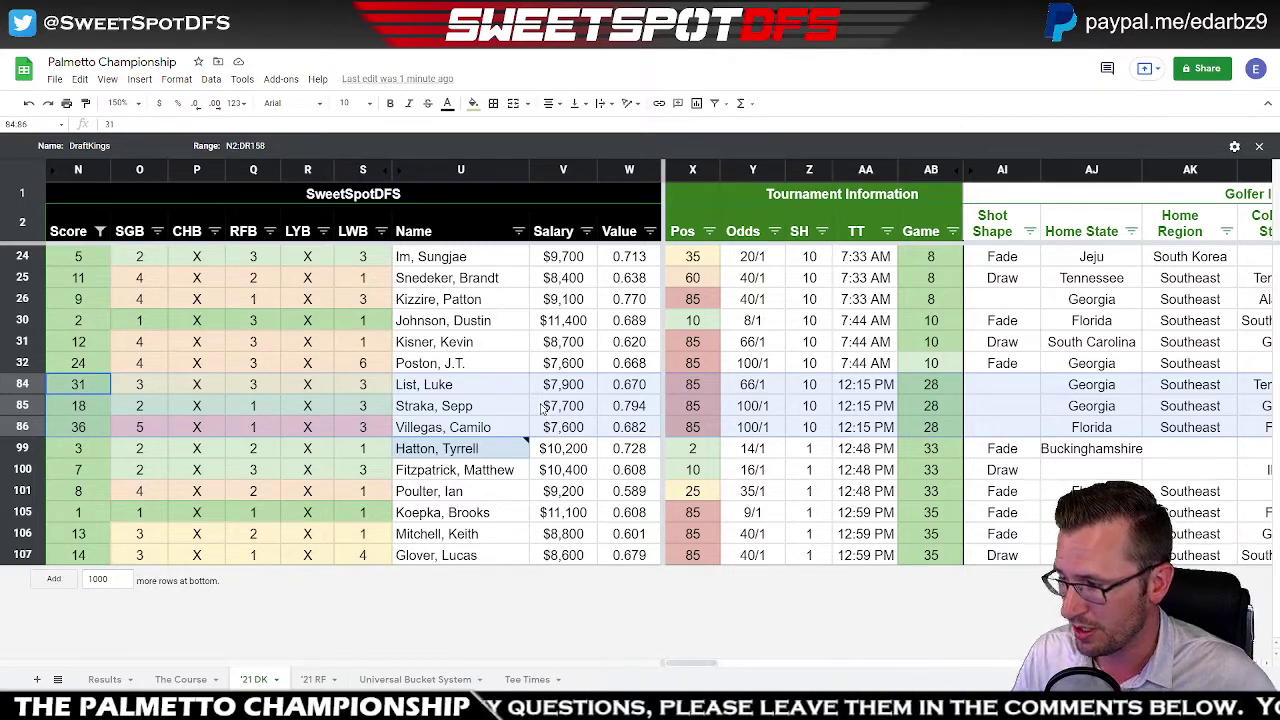
pyautogui.moveTo(460, 512); pyautogui.dragTo(460, 552)
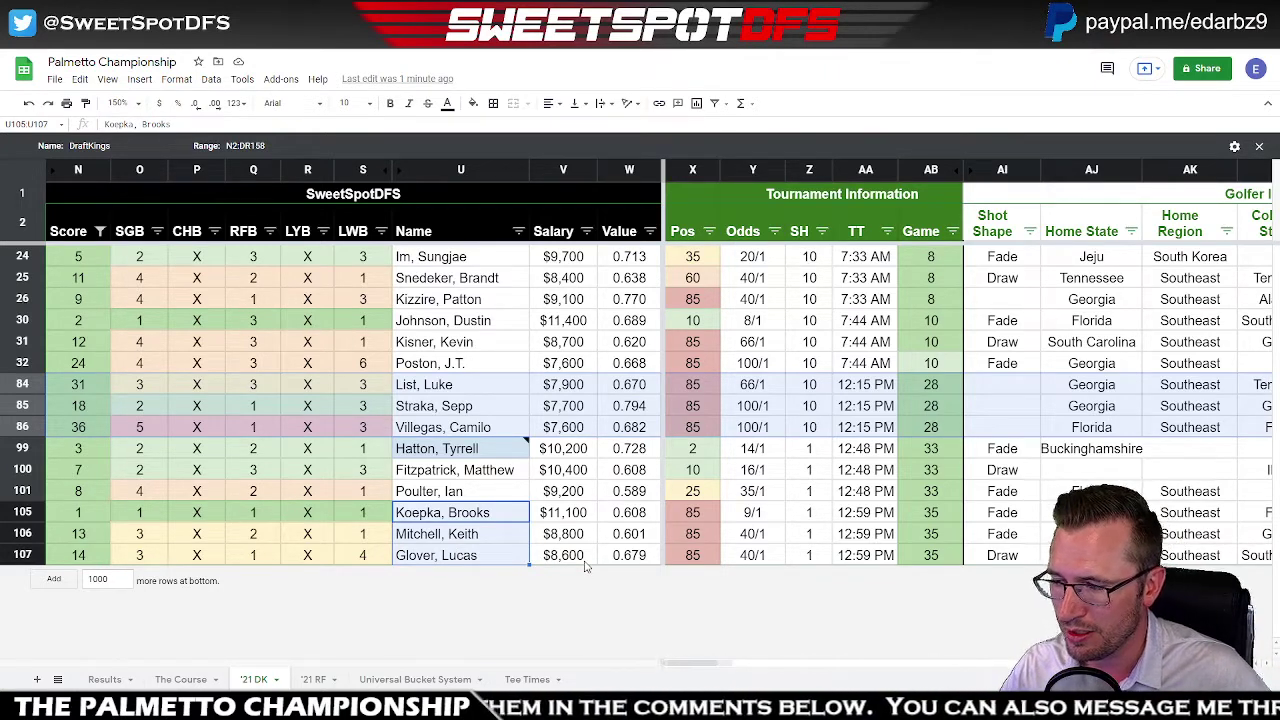
pyautogui.click(440, 450)
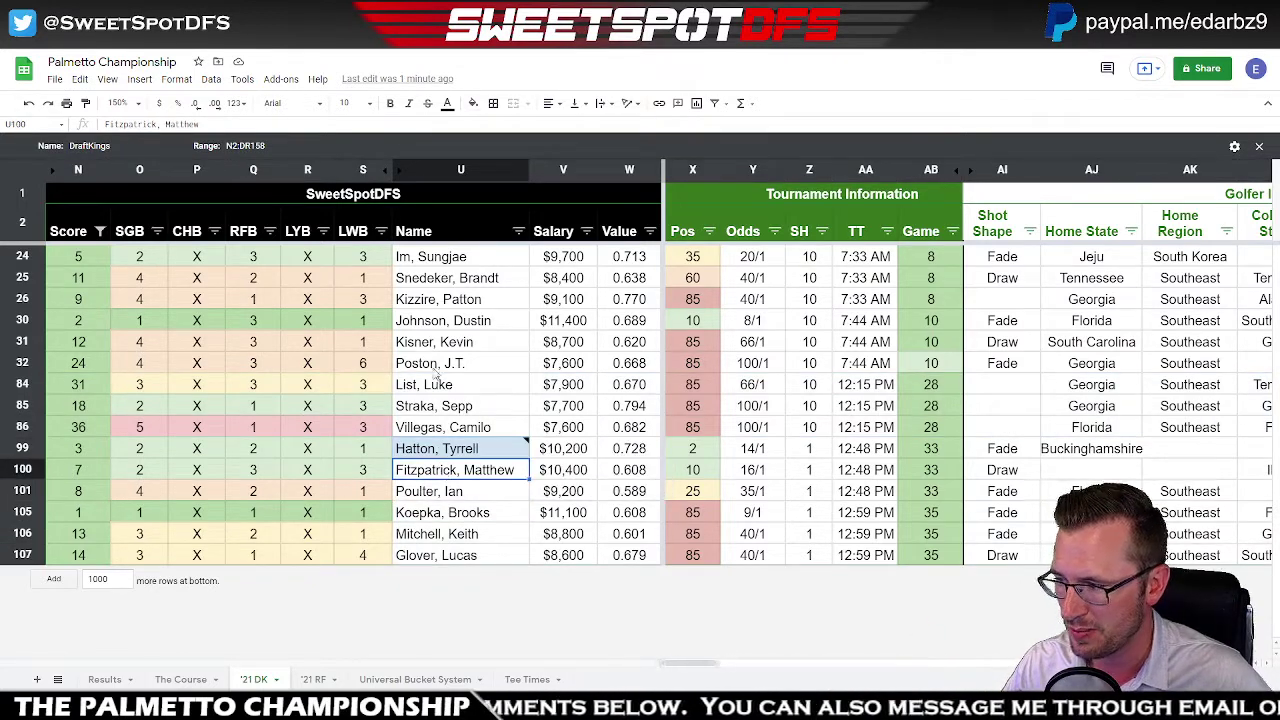
# - Compare the finishing positions and salaries of Johnson and Koepka in the filtered '21 DK list
pyautogui.click(449, 324)
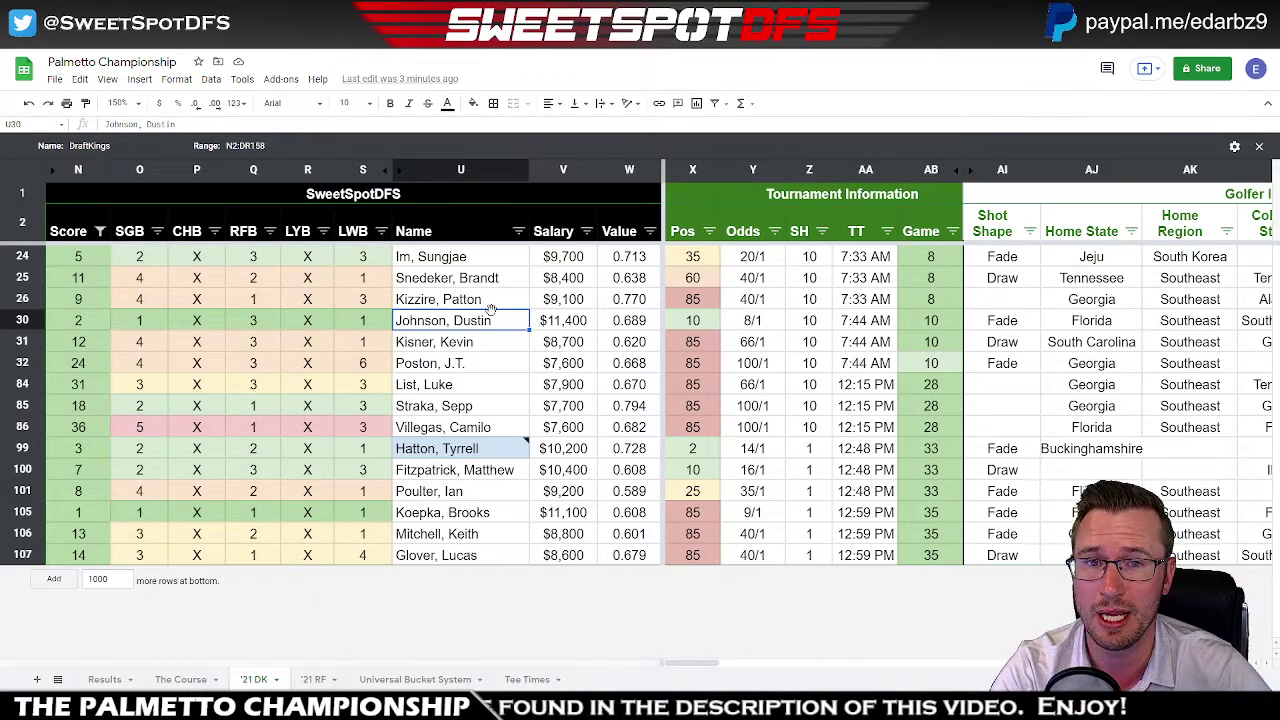
pyautogui.click(706, 329)
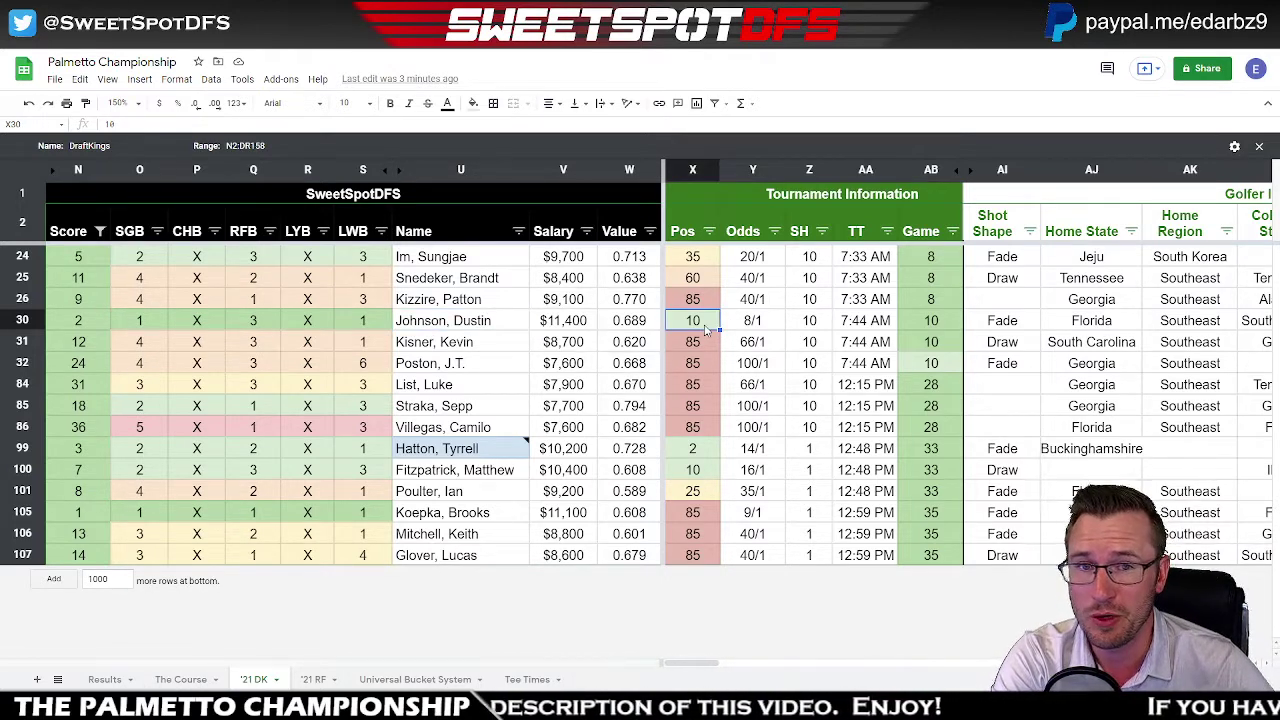
pyautogui.click(695, 519)
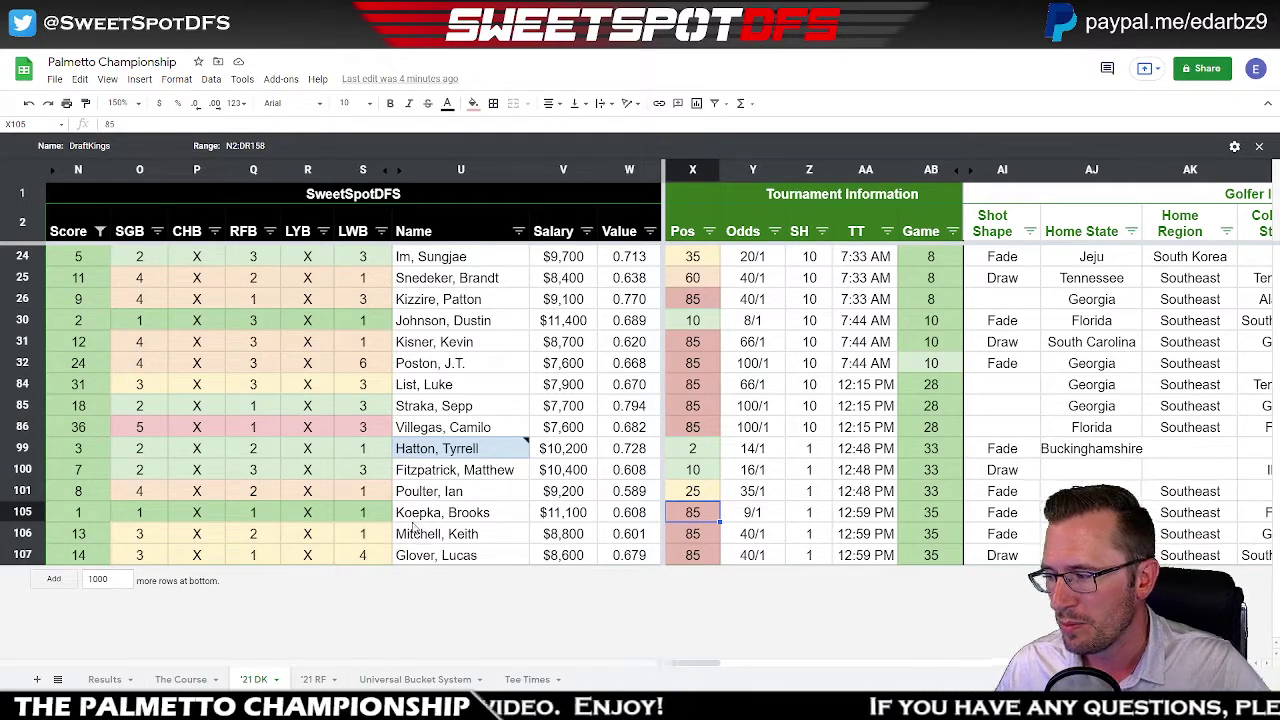
pyautogui.click(443, 516)
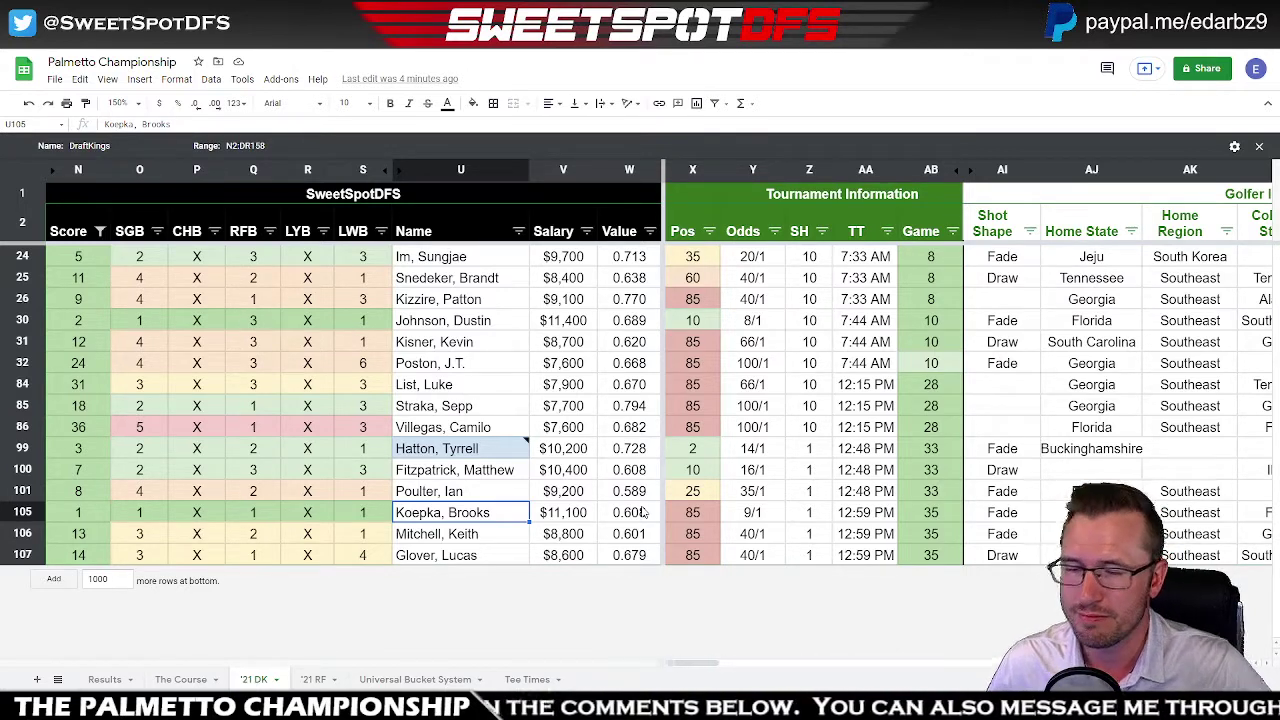
pyautogui.click(572, 515)
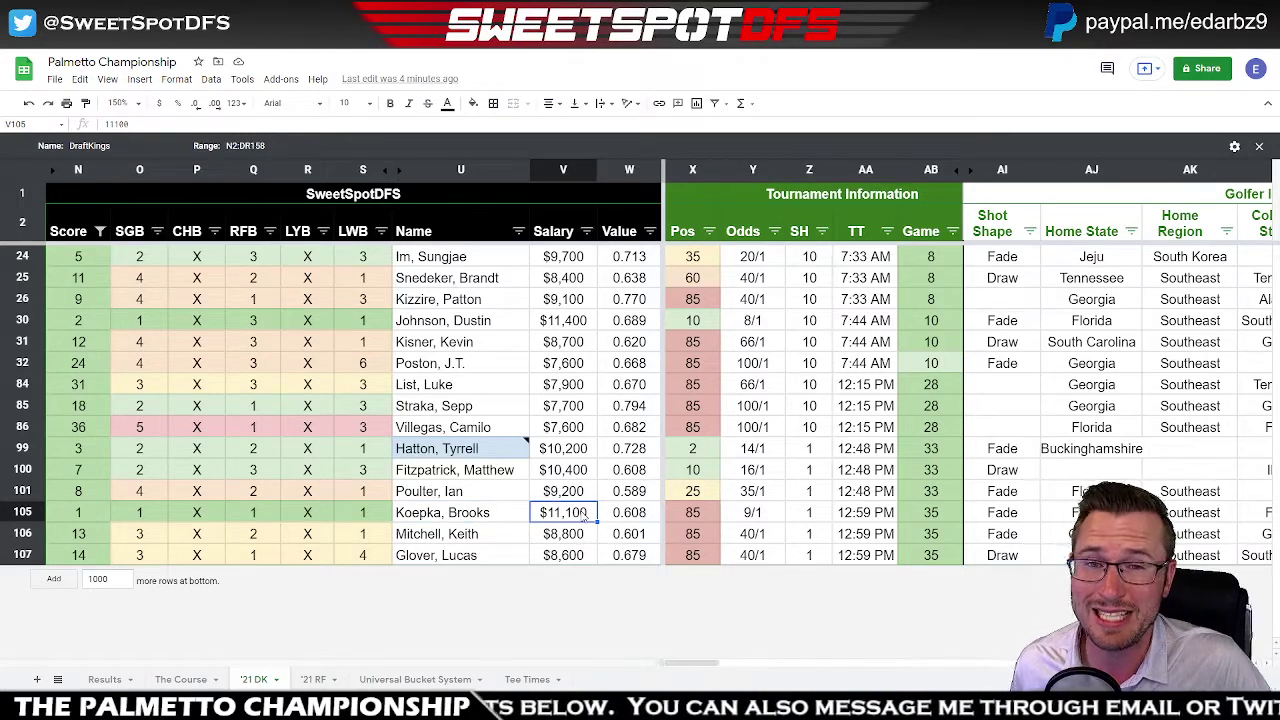
pyautogui.click(587, 320)
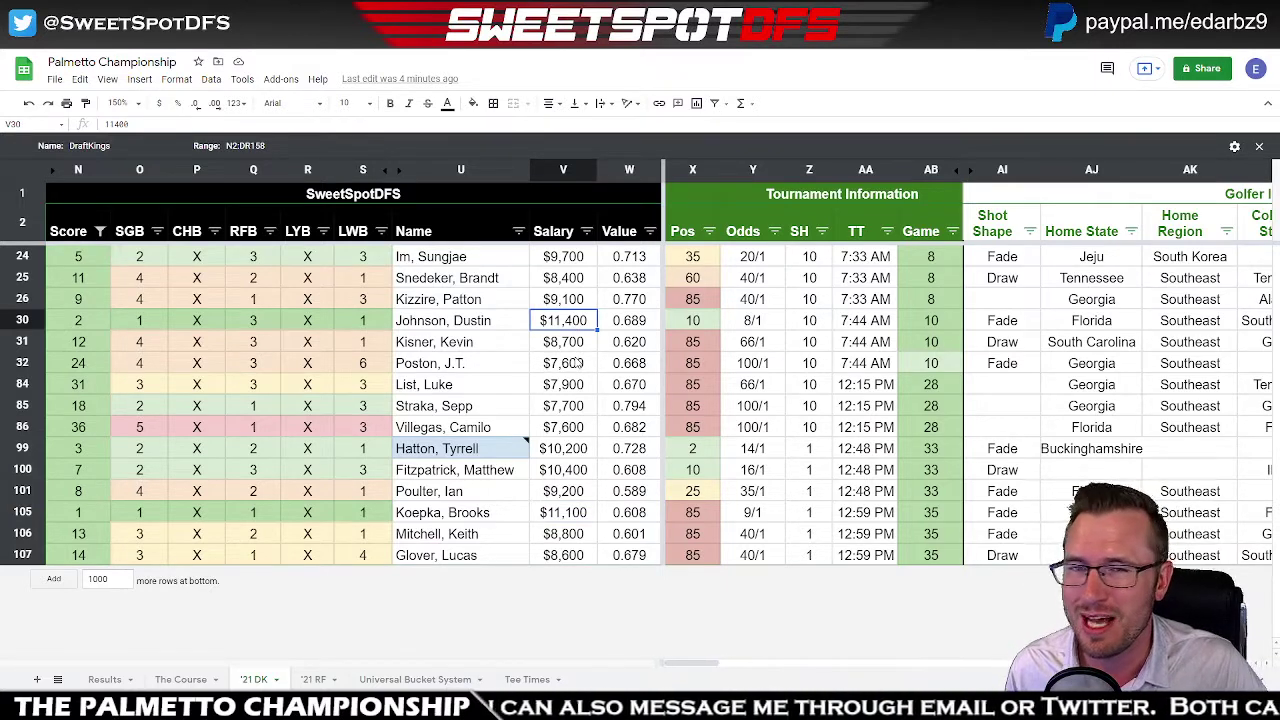
# - On the '21 RF sheet, highlight the salaries of Johnson, Higgo, Vegas, Van Pelt, Hadley and Redman
pyautogui.click(313, 679)
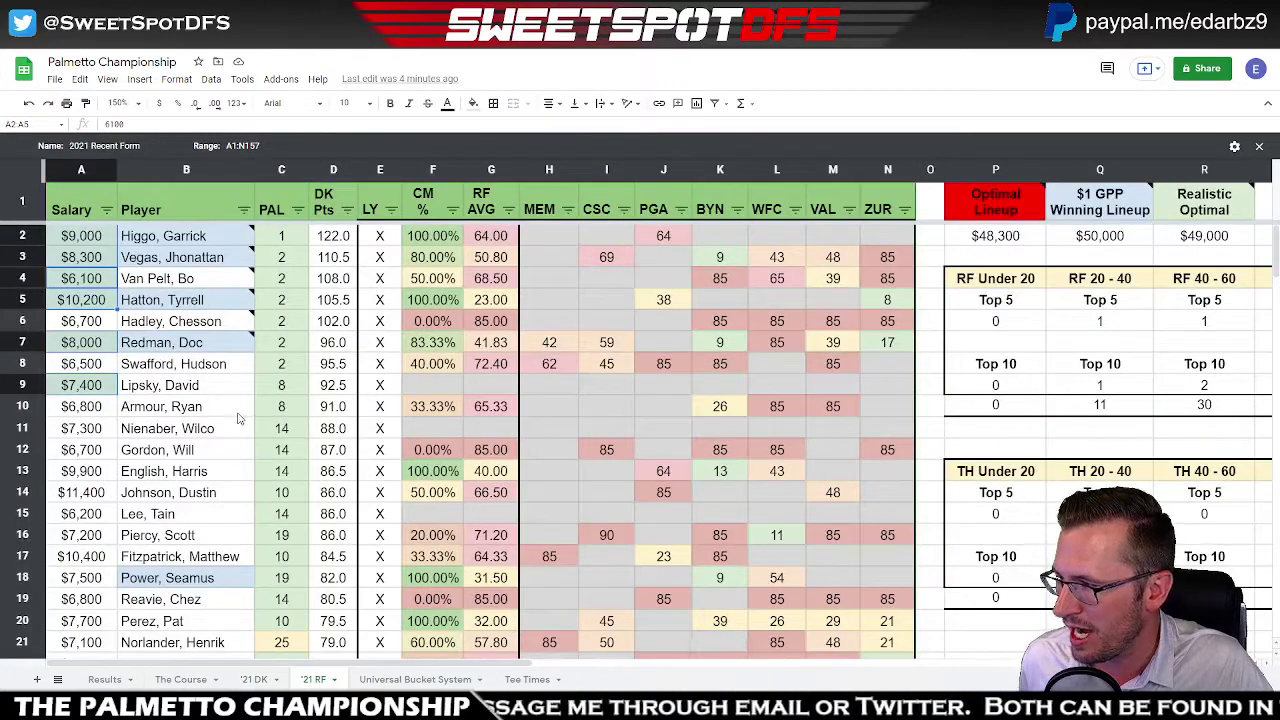
pyautogui.click(192, 428)
pyautogui.click(77, 492)
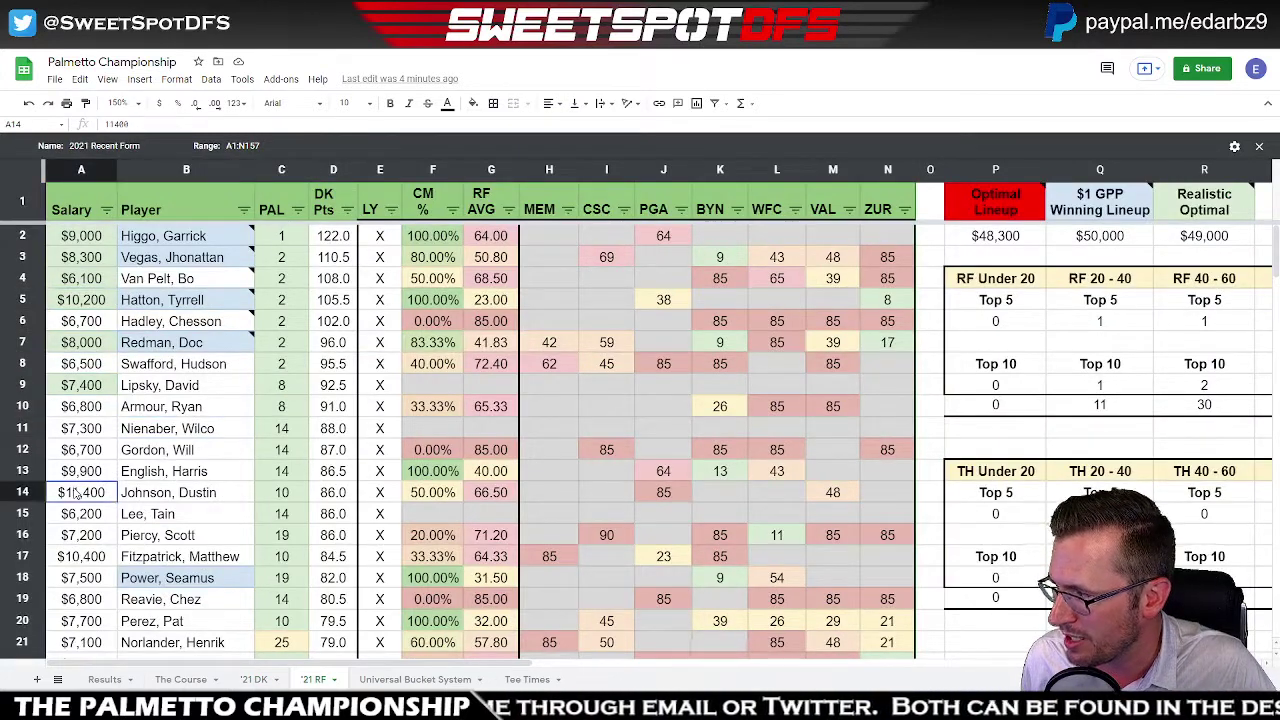
pyautogui.click(90, 236)
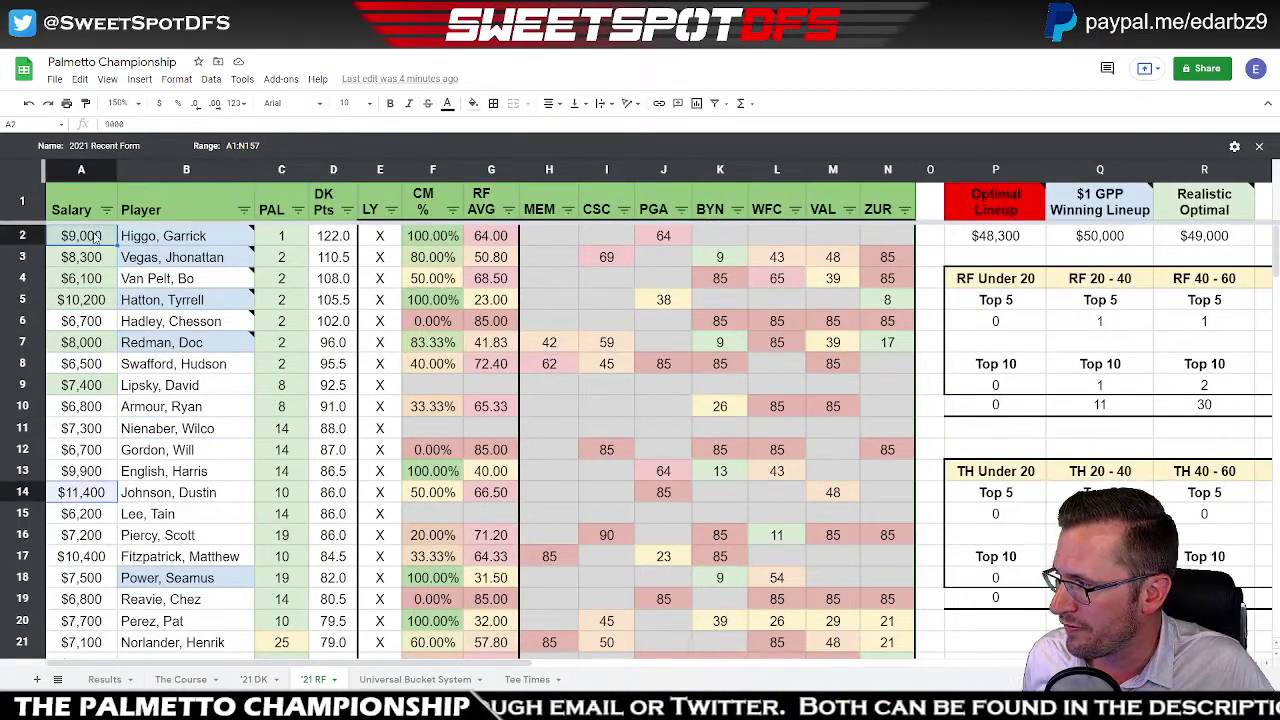
pyautogui.keyDown('shift'); pyautogui.click(92, 262); pyautogui.keyUp('shift')
pyautogui.keyDown('shift'); pyautogui.click(92, 281); pyautogui.keyUp('shift')
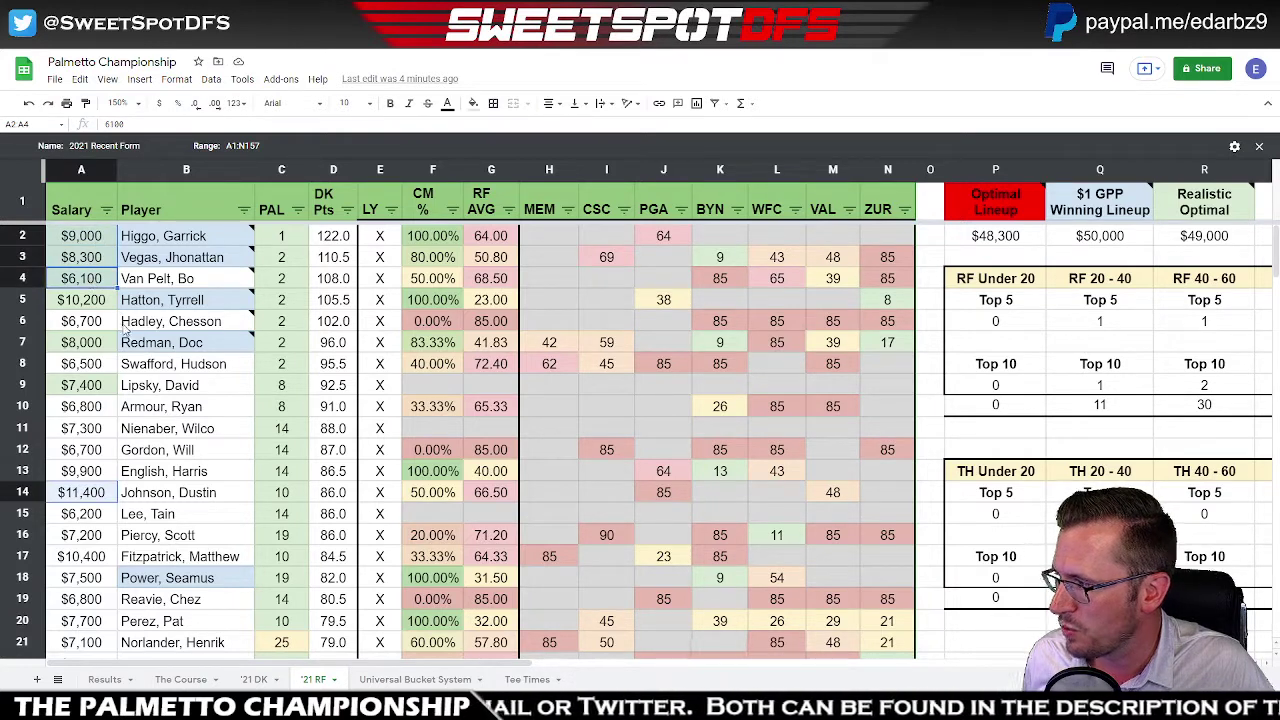
pyautogui.click(98, 325)
pyautogui.keyDown('shift'); pyautogui.click(92, 342); pyautogui.keyUp('shift')
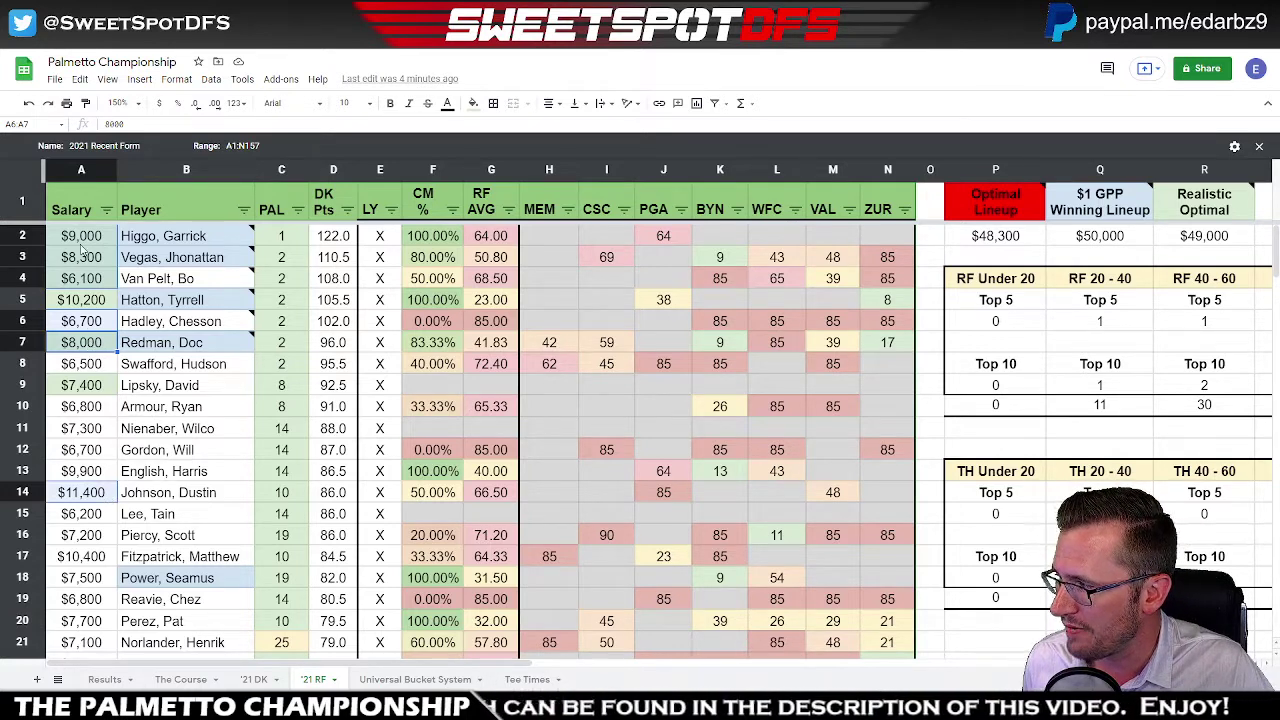
# - Check Redman's note and narrow the highlighted salaries to Johnson and the first three listed players, Higgo, Vegas and Van Pelt
pyautogui.moveTo(146, 356)
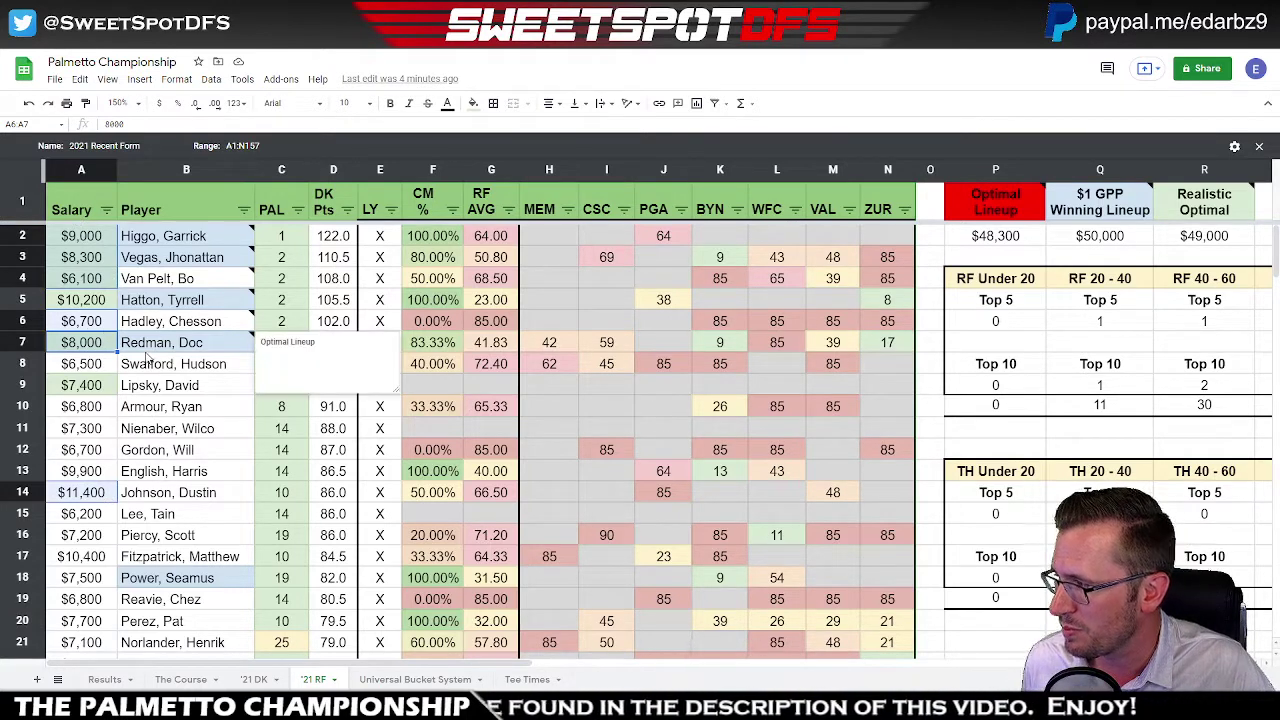
pyautogui.hotkey('shift', 'Up')
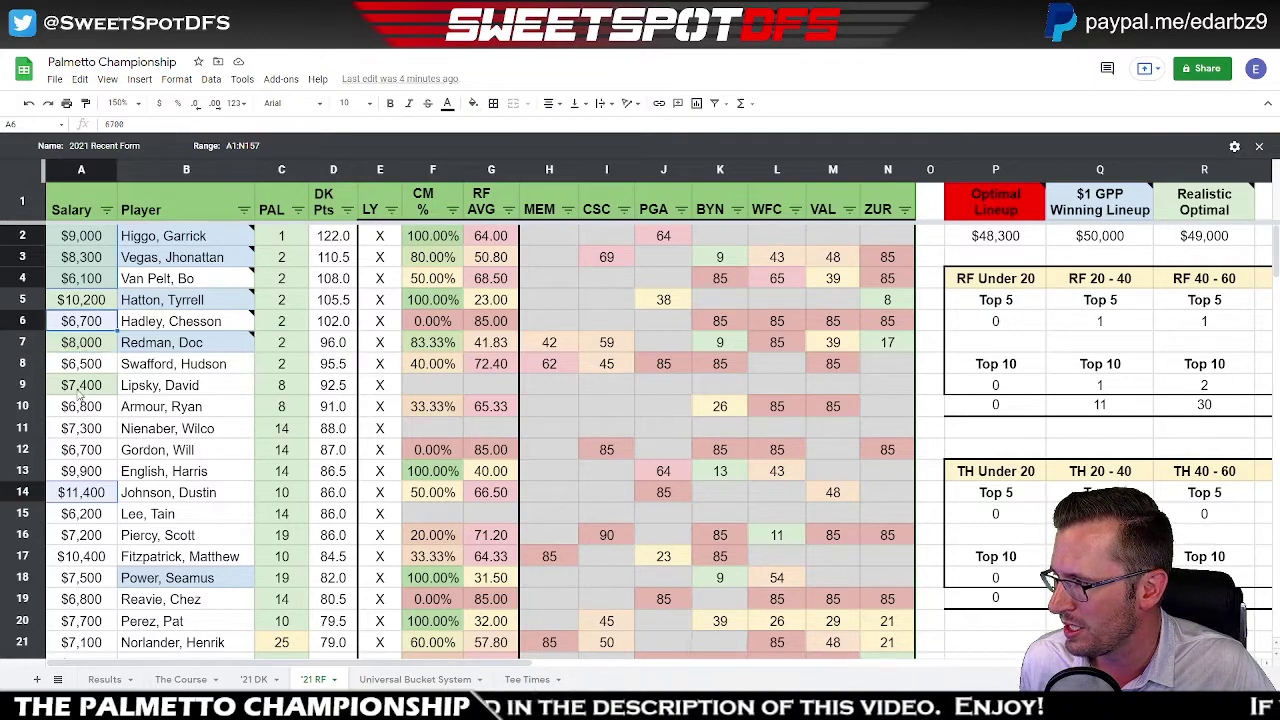
pyautogui.press('Up')
pyautogui.press('Up')
pyautogui.press('Up')
pyautogui.press('Up')
pyautogui.hotkey('shift', 'Down')
pyautogui.hotkey('shift', 'Down')
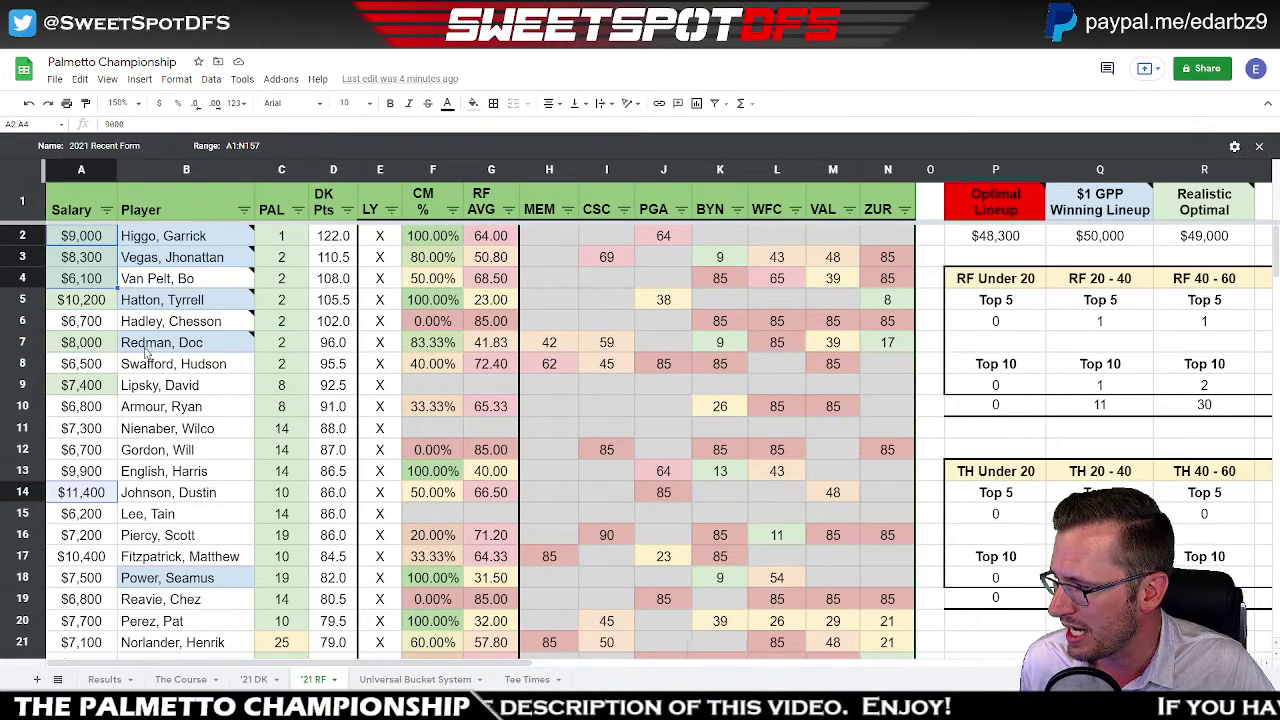
# - Drop Van Pelt's salary from the selection and add the salaries of Lipsky, Hadley and Swafford
pyautogui.click(90, 390)
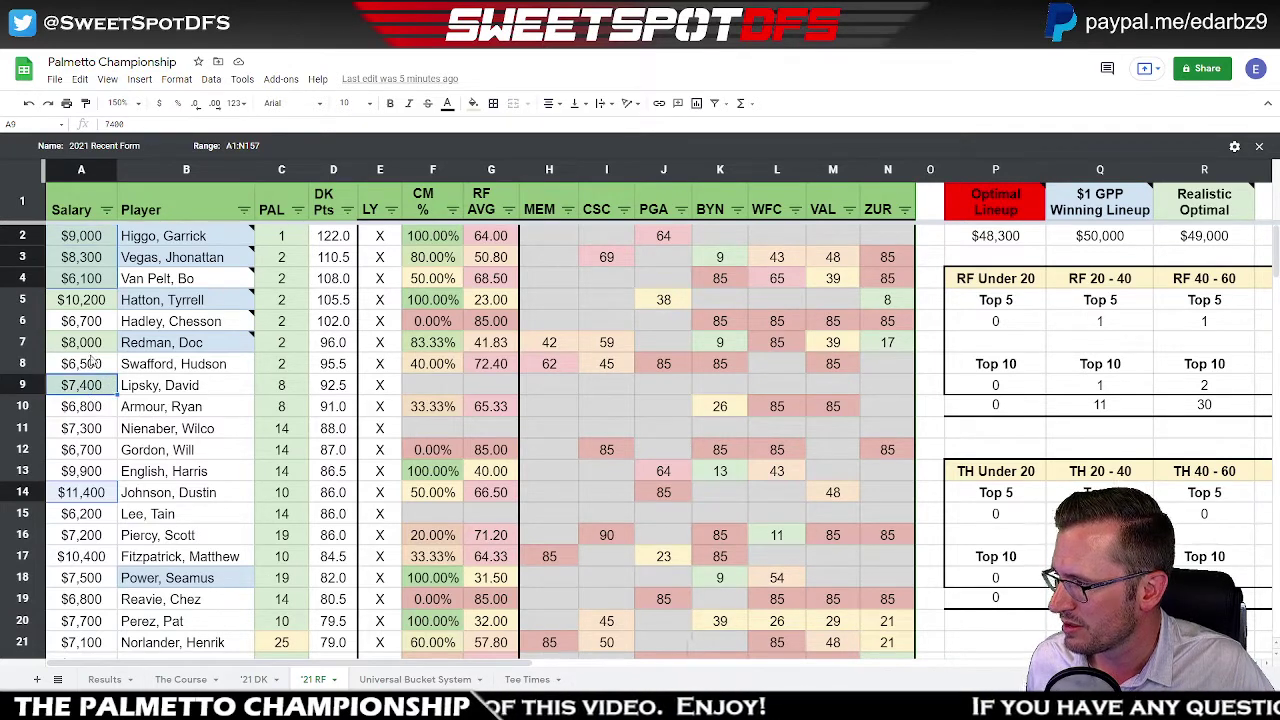
pyautogui.click(94, 283)
pyautogui.click(100, 325)
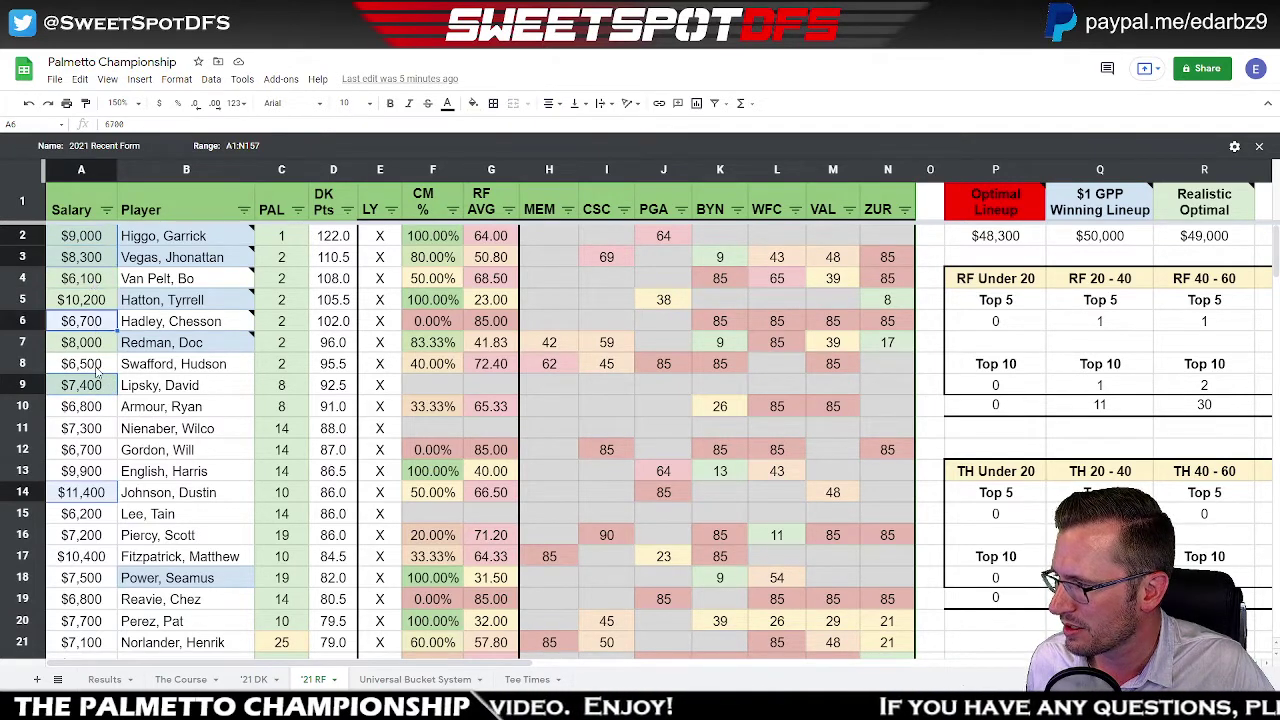
pyautogui.click(97, 368)
pyautogui.hotkey('shift', 'Down')
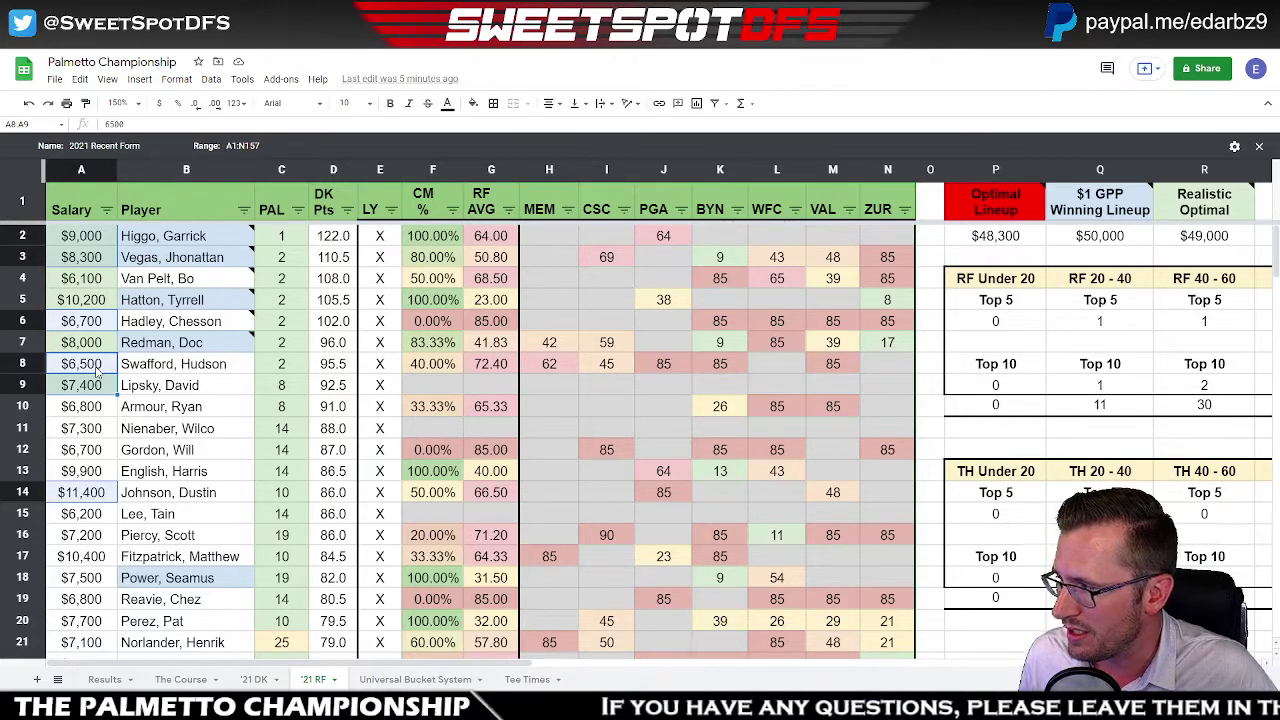
# - Highlight the DK points of Johnson, Lipsky, Swafford, Hatton, Vegas and Higgo
pyautogui.click(334, 492)
pyautogui.keyDown('ctrl'); pyautogui.click(334, 385); pyautogui.keyUp('ctrl')
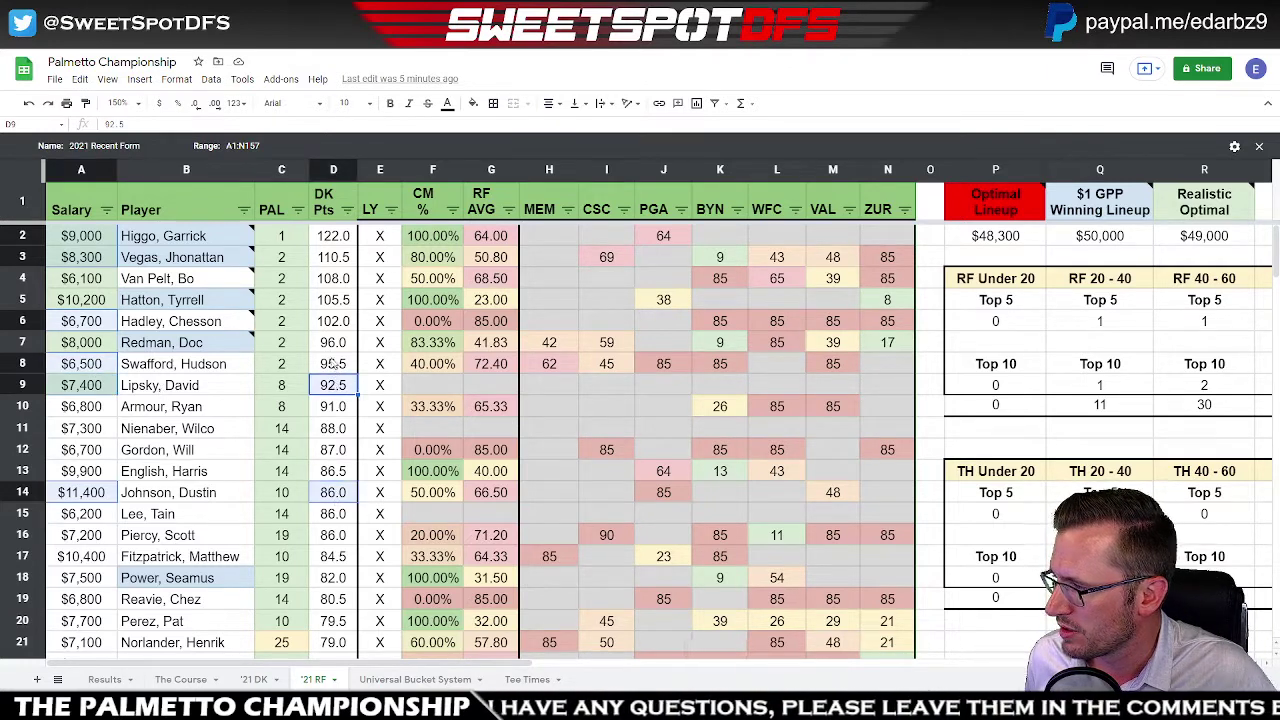
pyautogui.keyDown('ctrl'); pyautogui.click(334, 342); pyautogui.keyUp('ctrl')
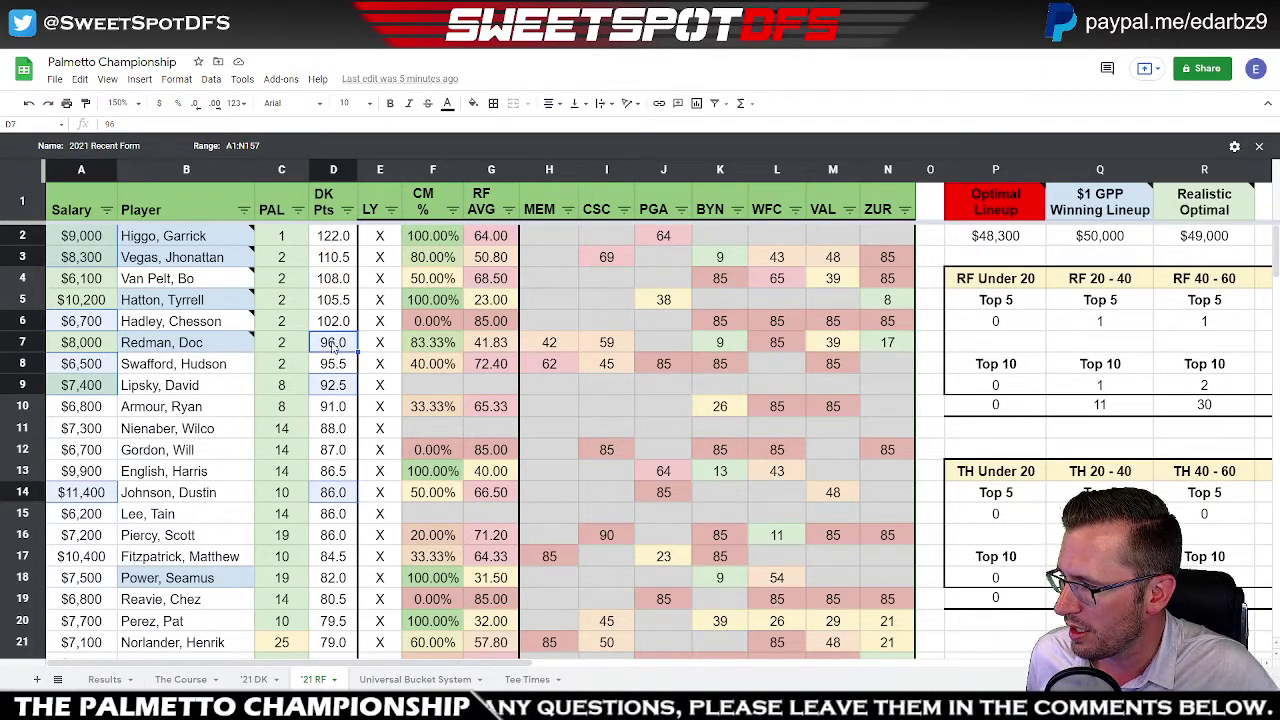
pyautogui.keyDown('ctrl'); pyautogui.click(334, 343); pyautogui.keyUp('ctrl')
pyautogui.keyDown('ctrl'); pyautogui.click(334, 364); pyautogui.keyUp('ctrl')
pyautogui.keyDown('ctrl'); pyautogui.click(336, 303); pyautogui.keyUp('ctrl')
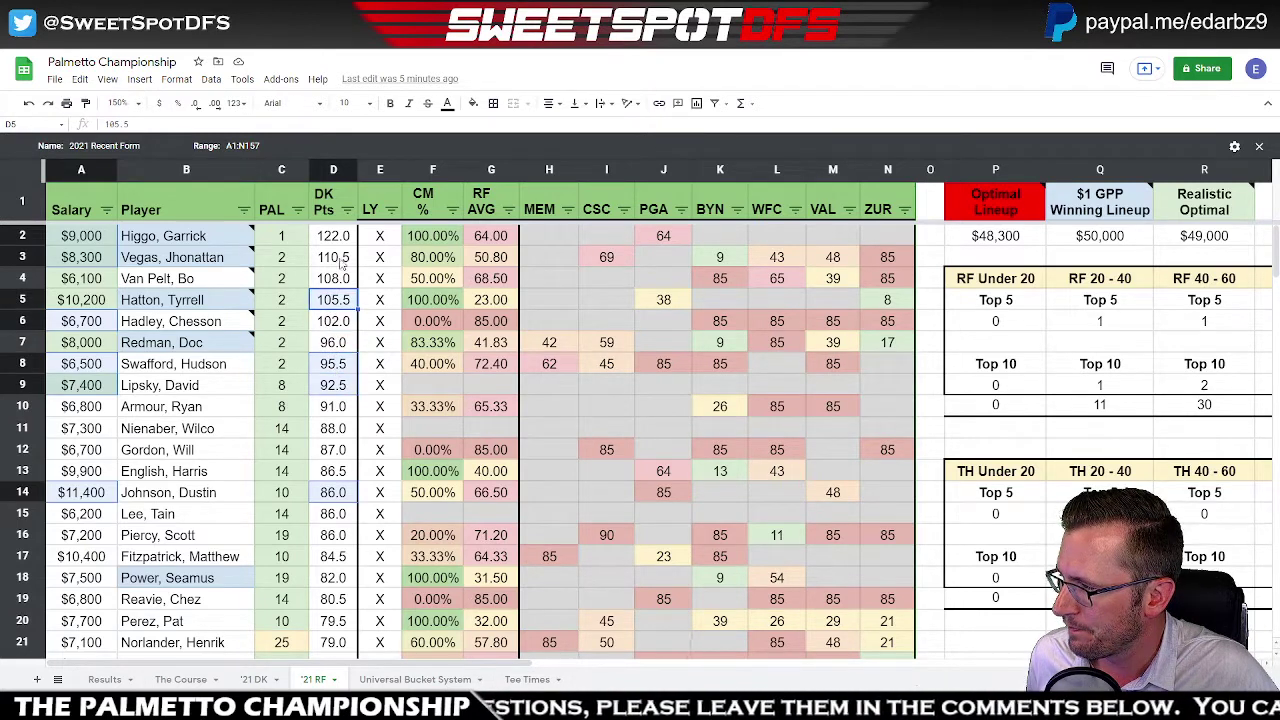
pyautogui.moveTo(342, 262); pyautogui.dragTo(343, 238)
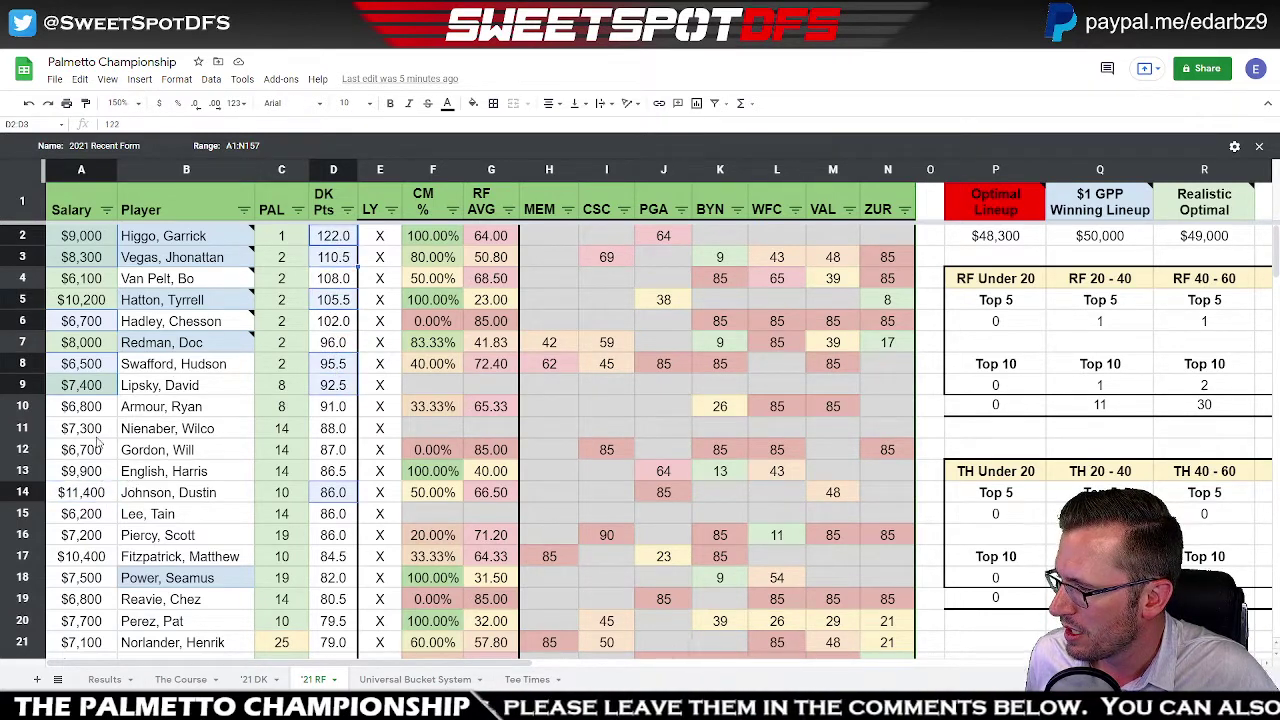
# - Remove the salary cells from the multi-cell selection and single out Johnson's salary
pyautogui.click(86, 366)
pyautogui.moveTo(88, 342); pyautogui.dragTo(88, 321)
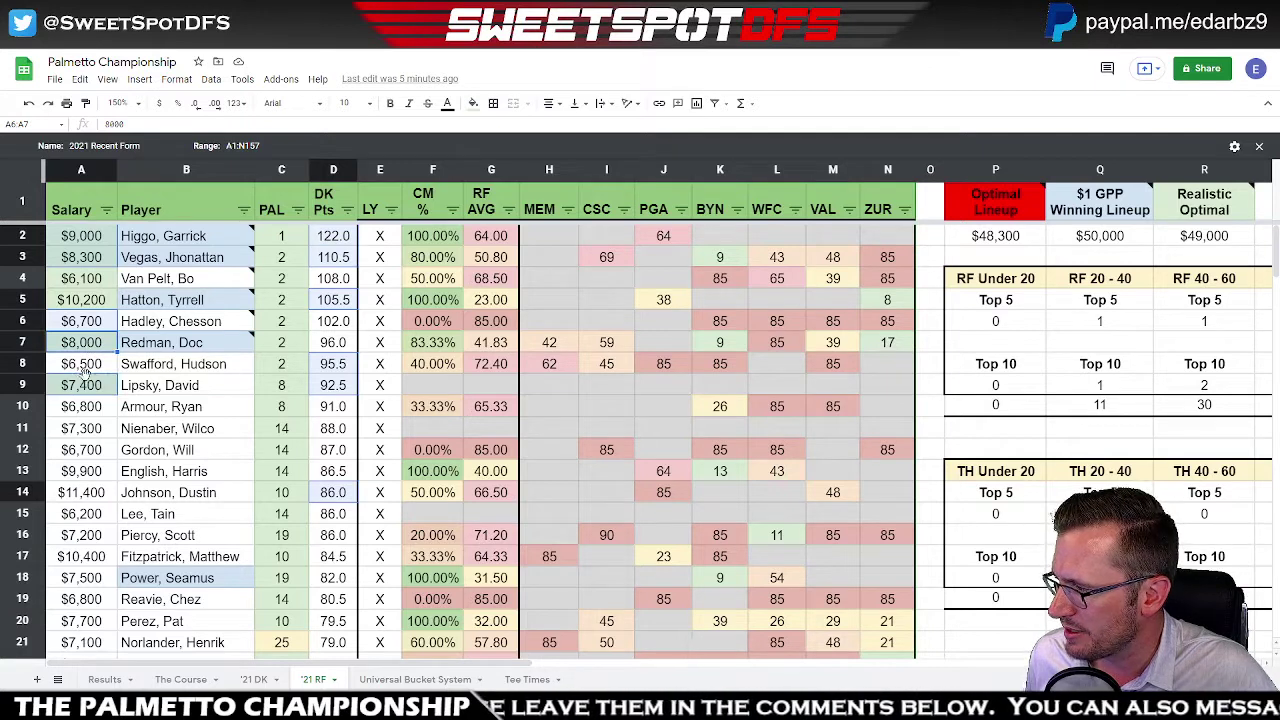
pyautogui.click(88, 342)
pyautogui.click(88, 385)
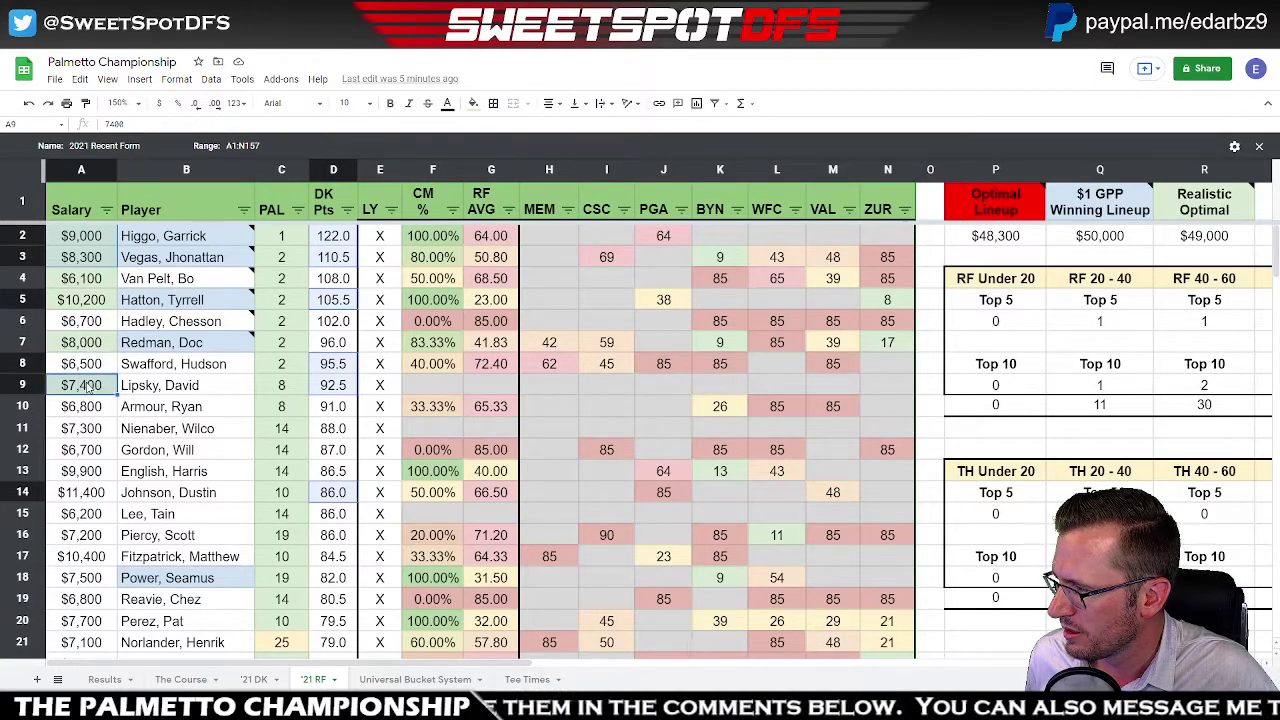
pyautogui.hotkey('ctrl', 'z')
pyautogui.hotkey('ctrl', 'z')
pyautogui.hotkey('ctrl', 'z')
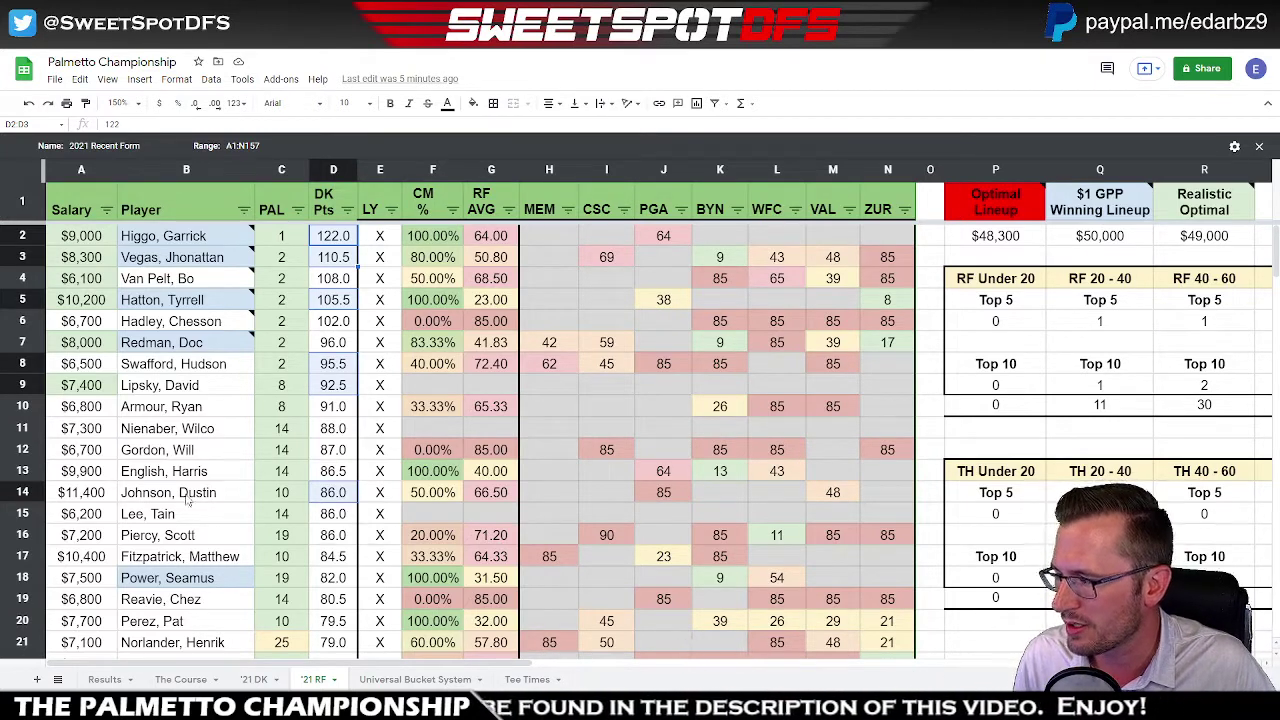
pyautogui.click(88, 494)
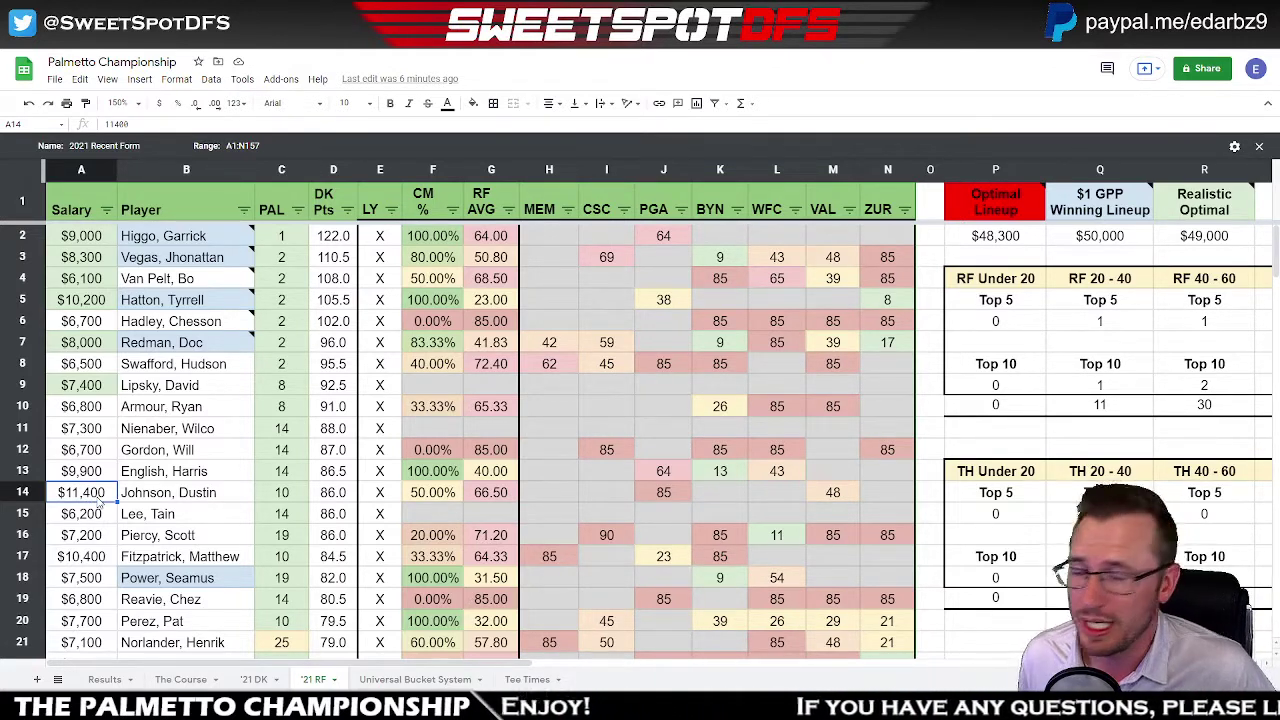
# - Remove the color filter from the Score column on the '21 DK sheet
pyautogui.click(255, 680)
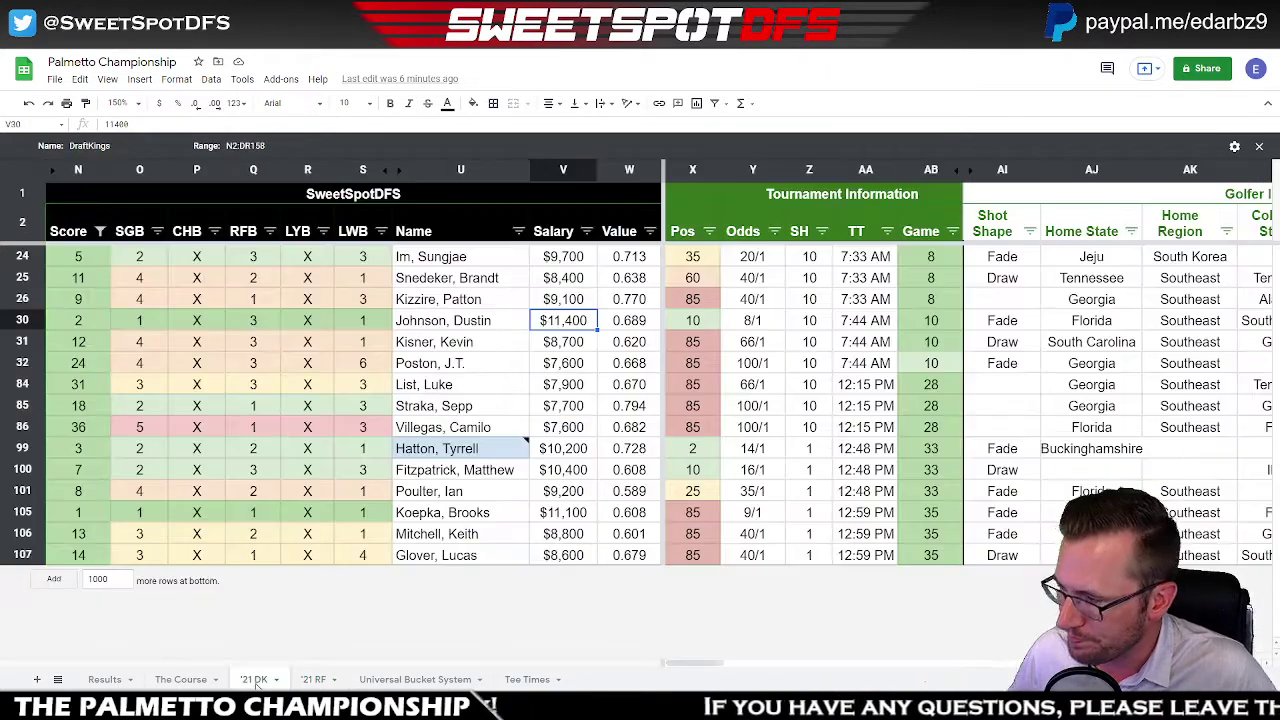
pyautogui.click(99, 232)
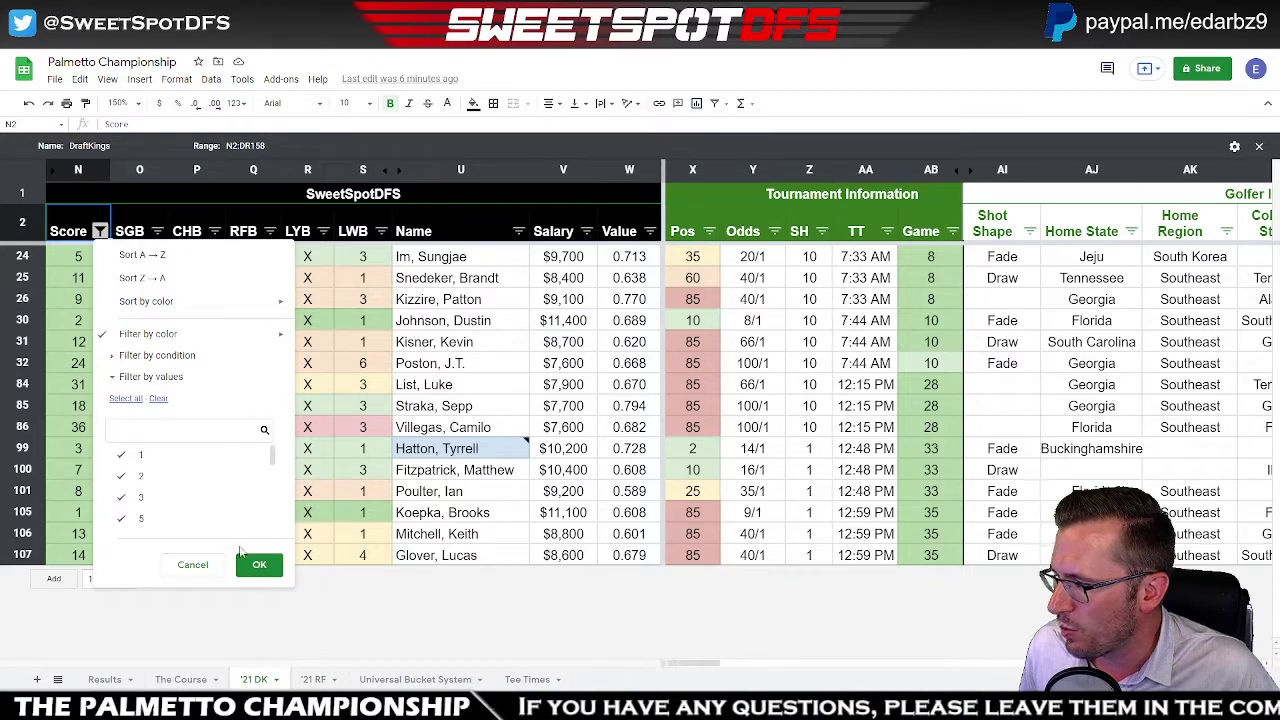
pyautogui.moveTo(230, 336)
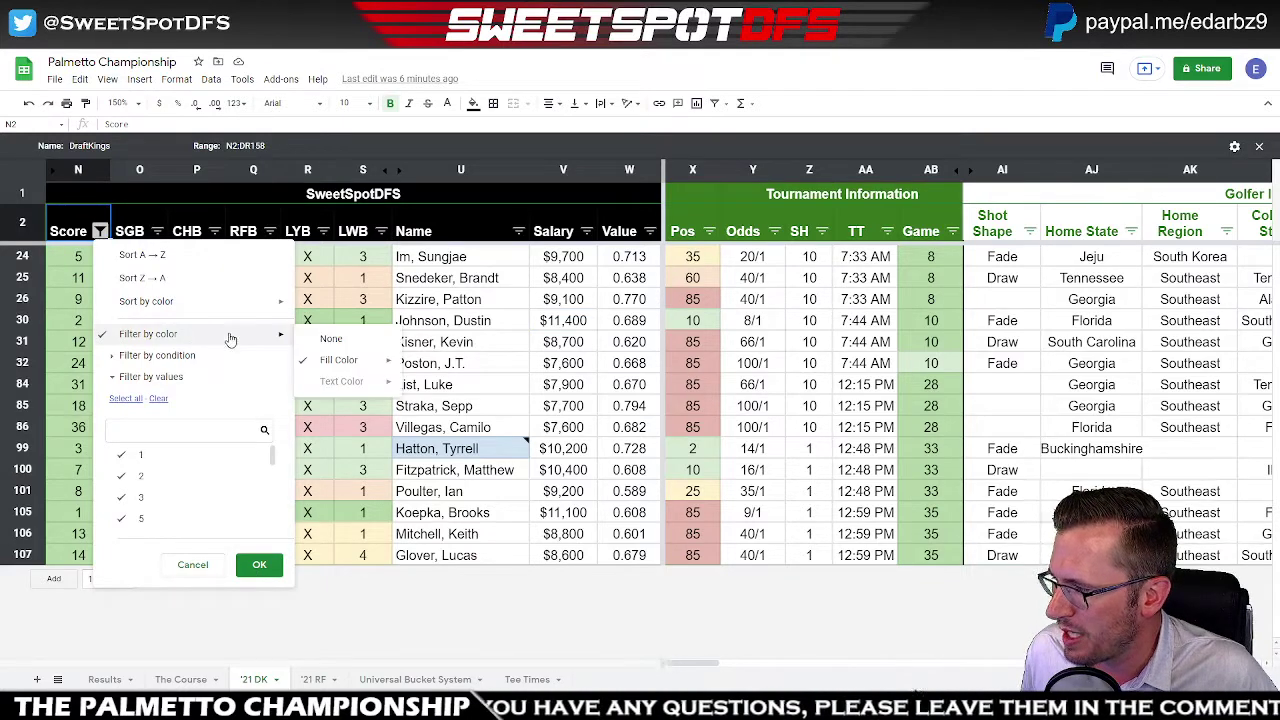
pyautogui.click(318, 343)
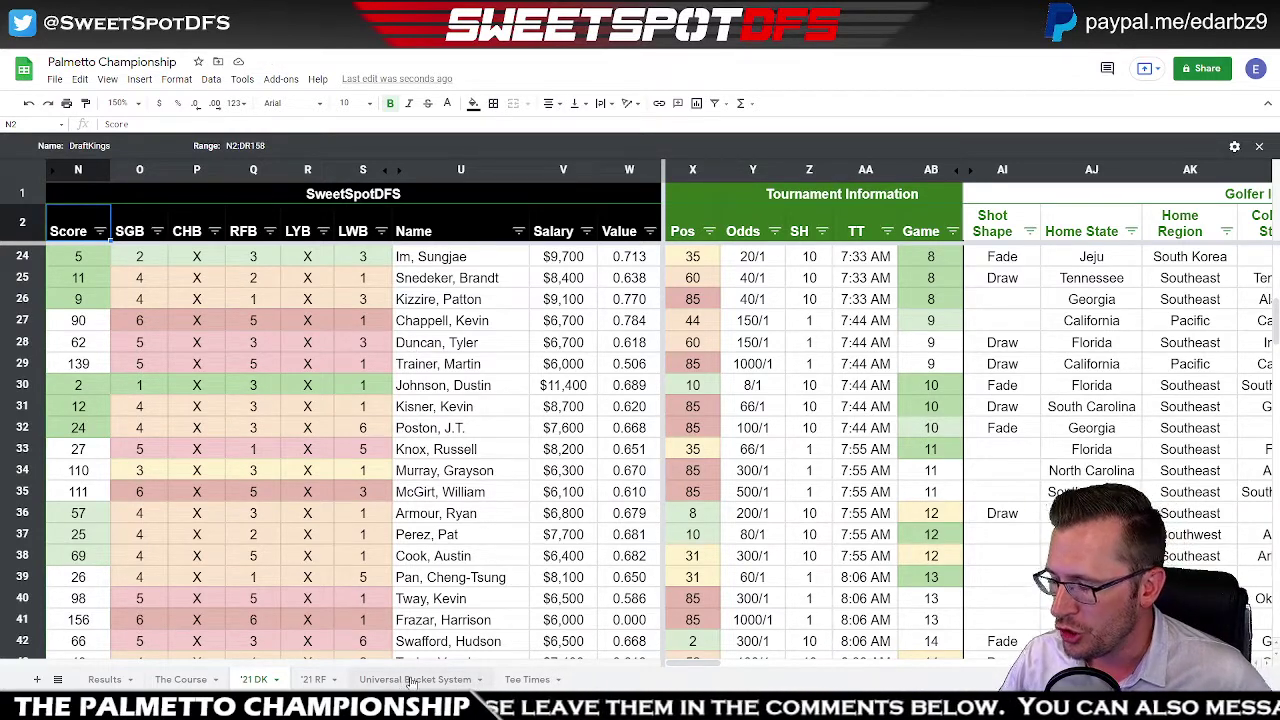
# - Sort the players on the '21 DK sheet by Pos in ascending order
pyautogui.scroll(3, 481, 482)
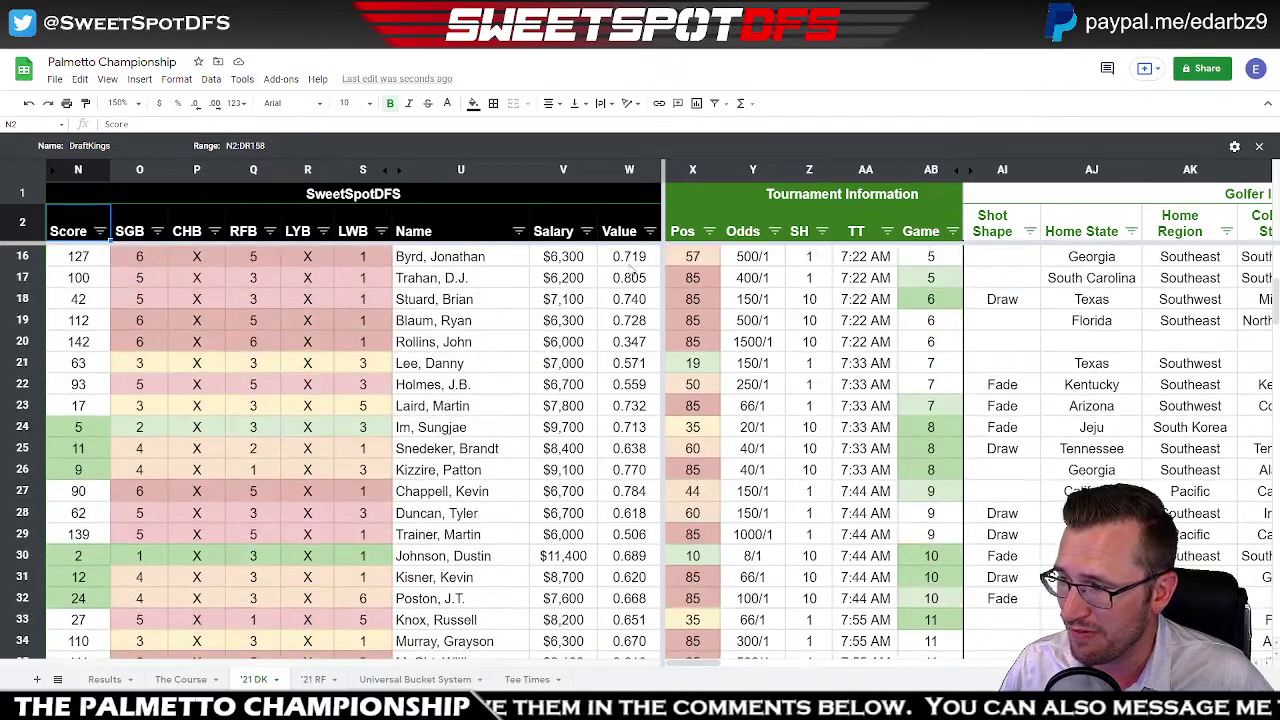
pyautogui.click(707, 231)
pyautogui.click(616, 260)
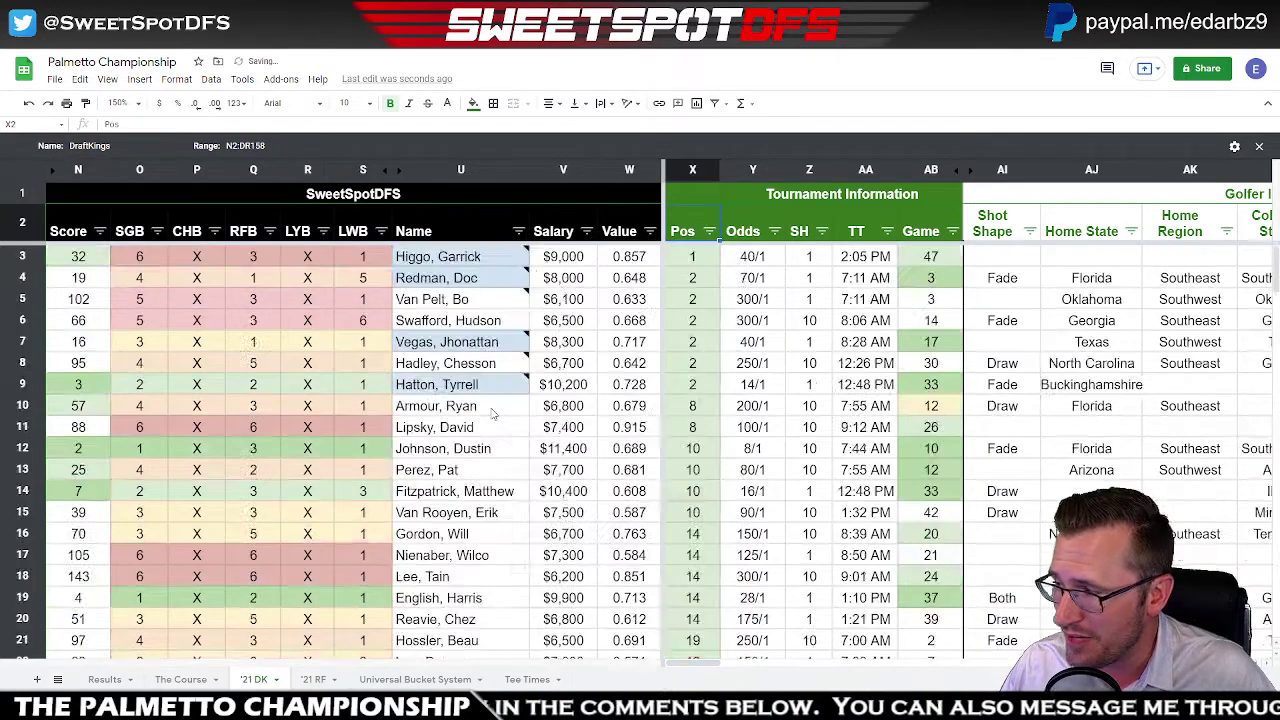
# - Compare the SGB bucket values of Higgo, Lipsky, Van Pelt, Swafford and Johnson among the top finishers
pyautogui.click(133, 259)
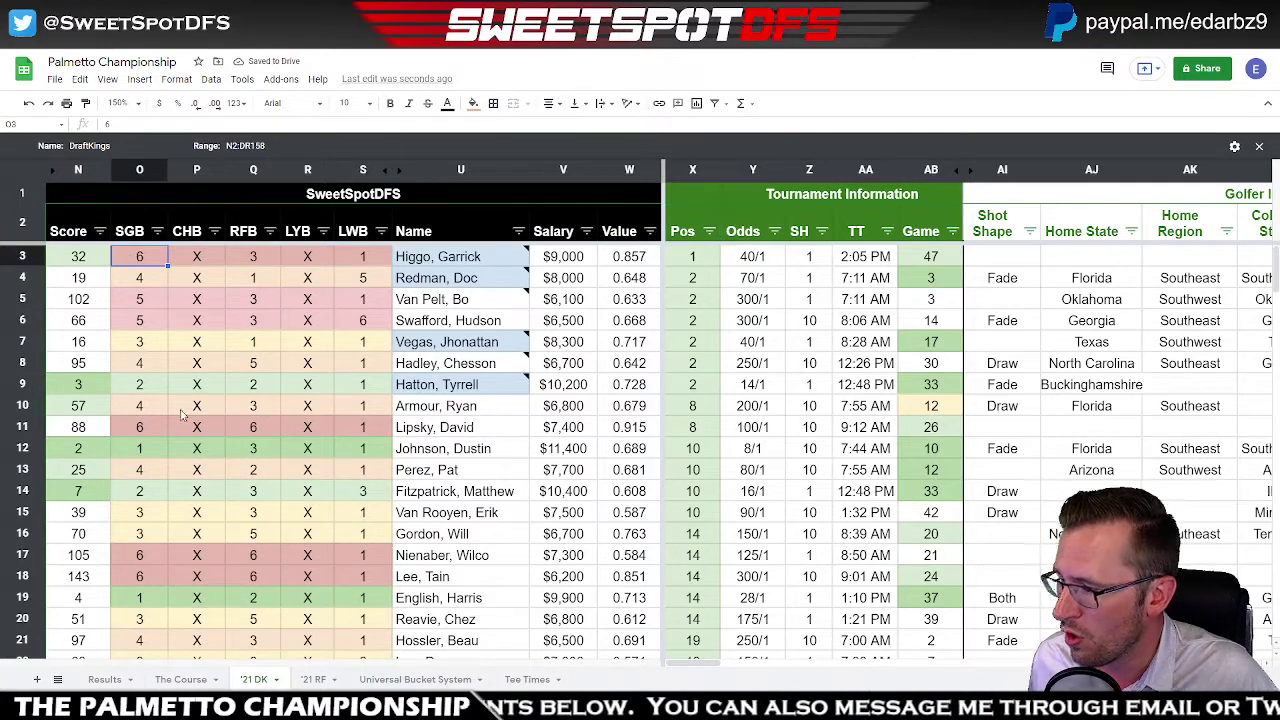
pyautogui.click(126, 432)
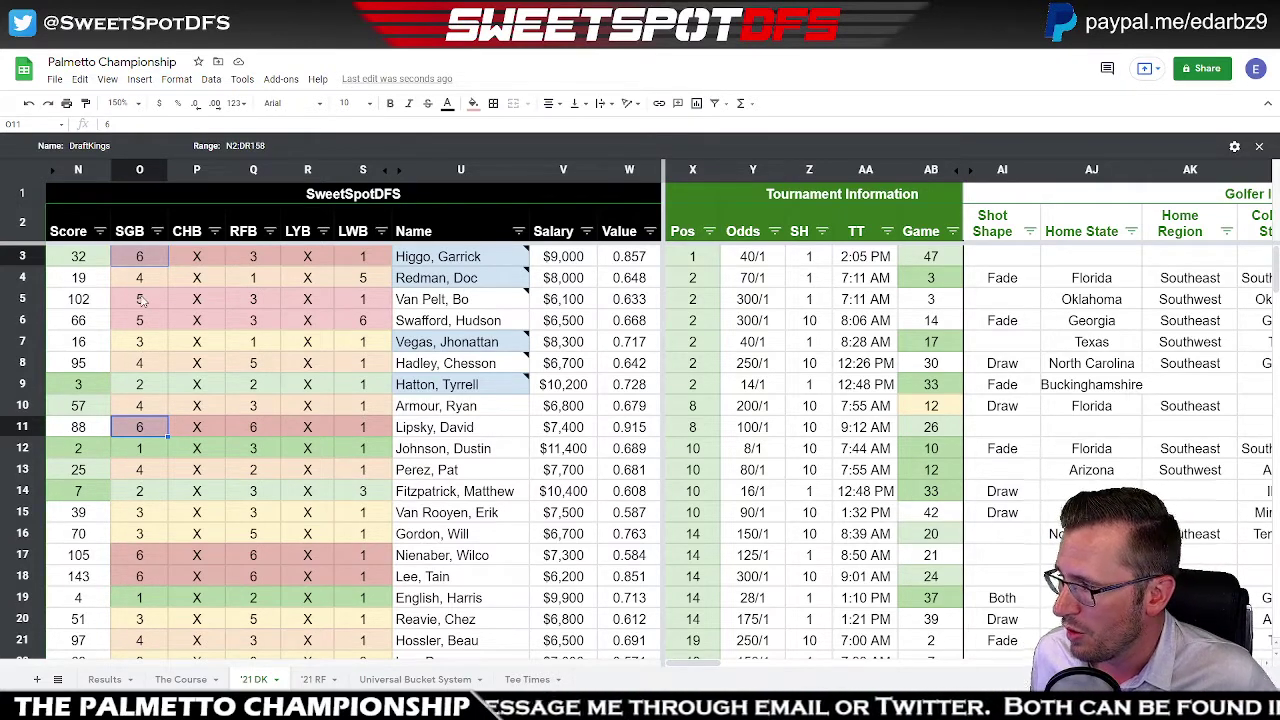
pyautogui.moveTo(143, 300); pyautogui.dragTo(143, 322)
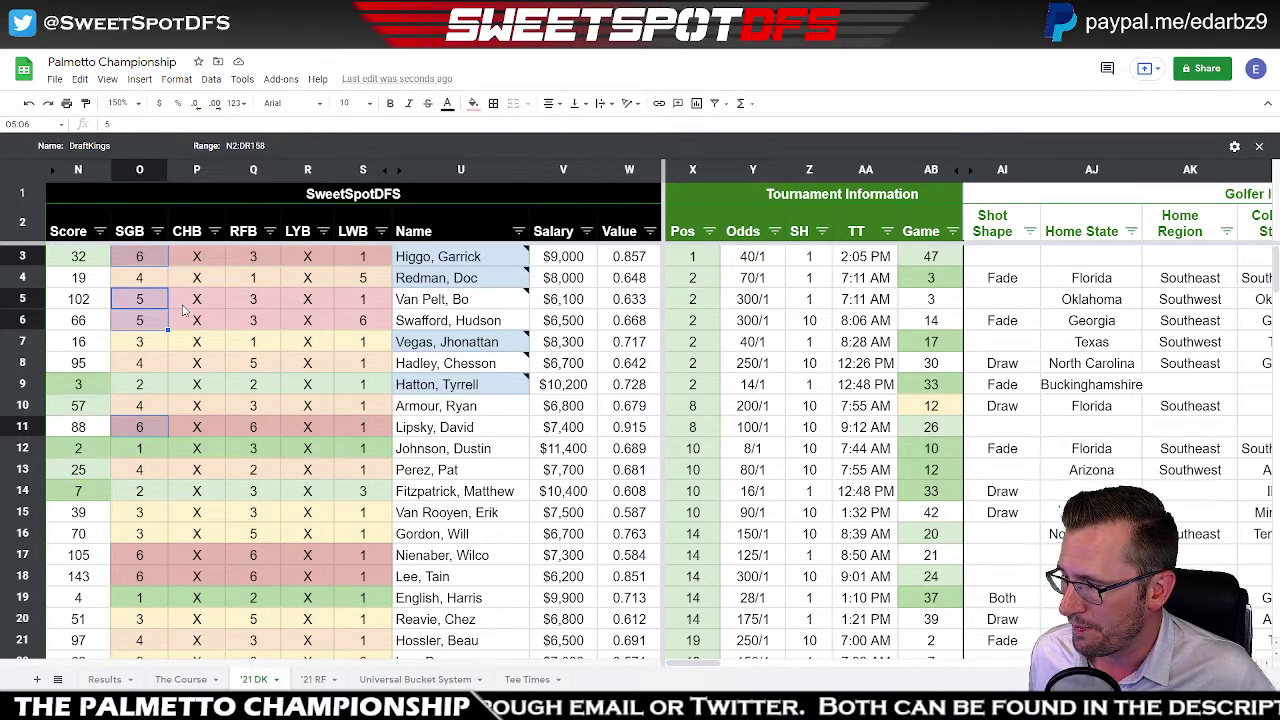
pyautogui.click(137, 455)
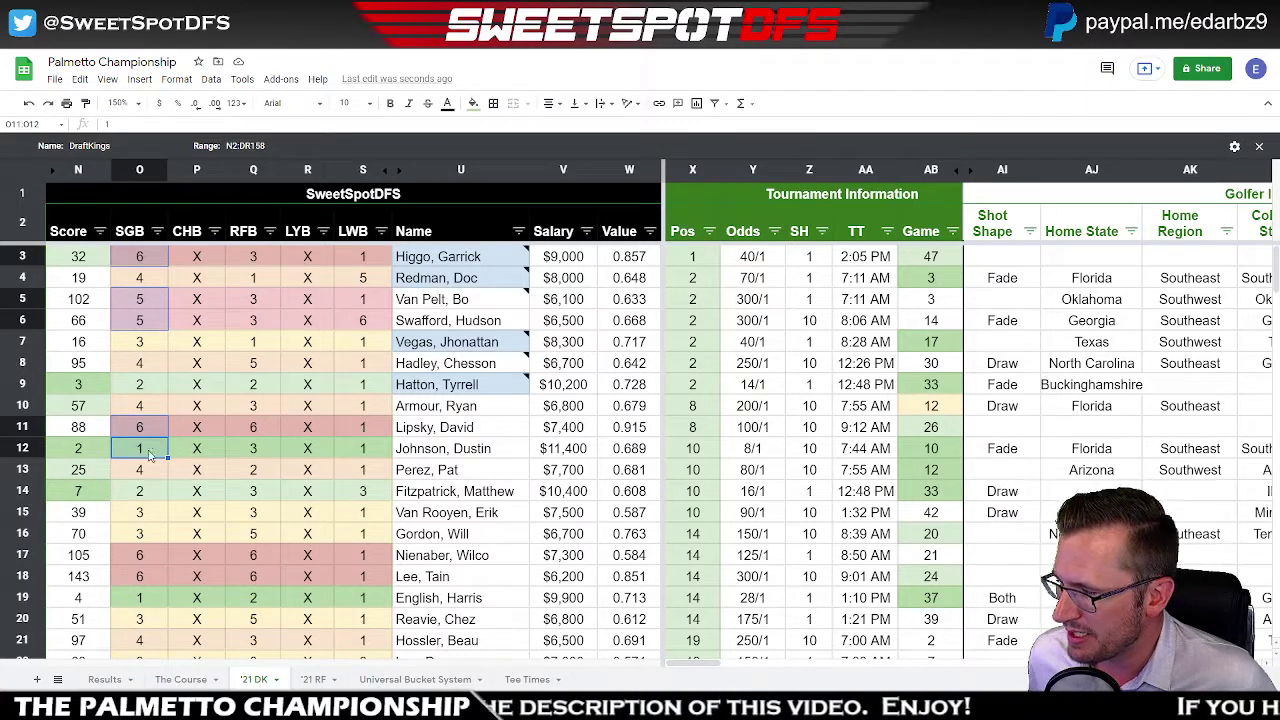
# - Compare the SGB bucket values of Hatton, Fitzpatrick, Vegas, Higgo and Lipsky among the top finishers
pyautogui.click(142, 390)
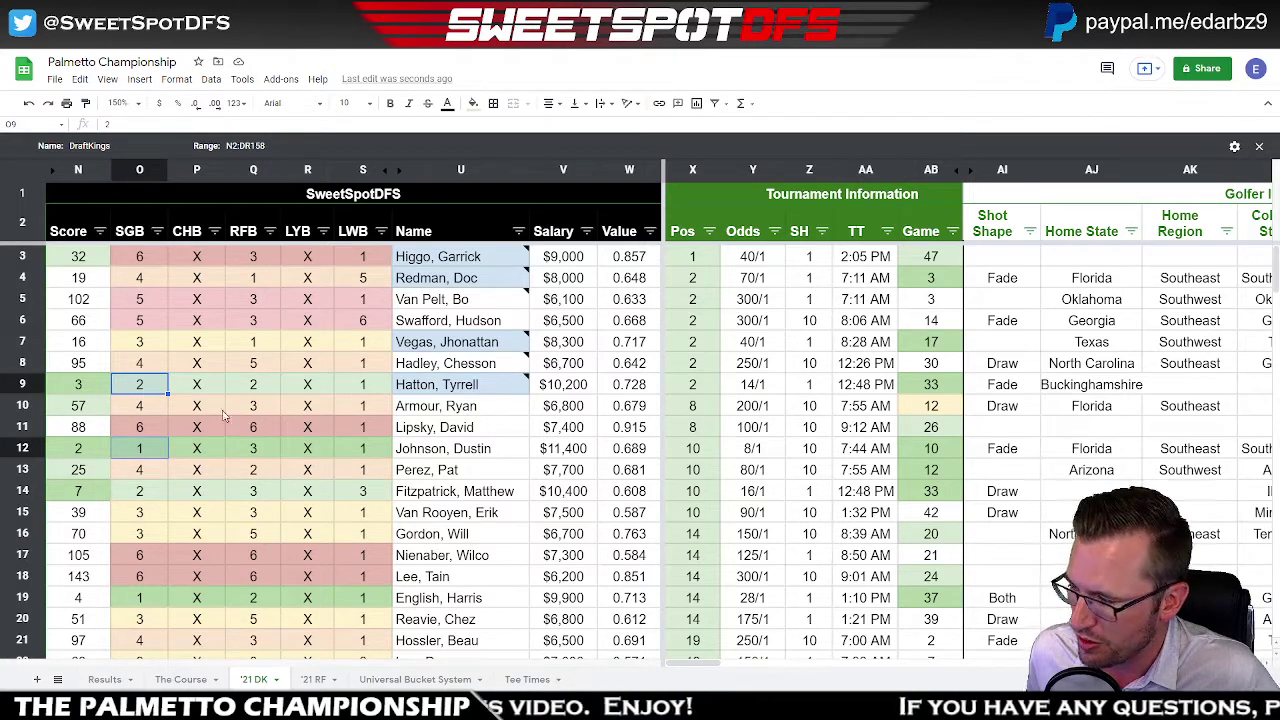
pyautogui.click(143, 493)
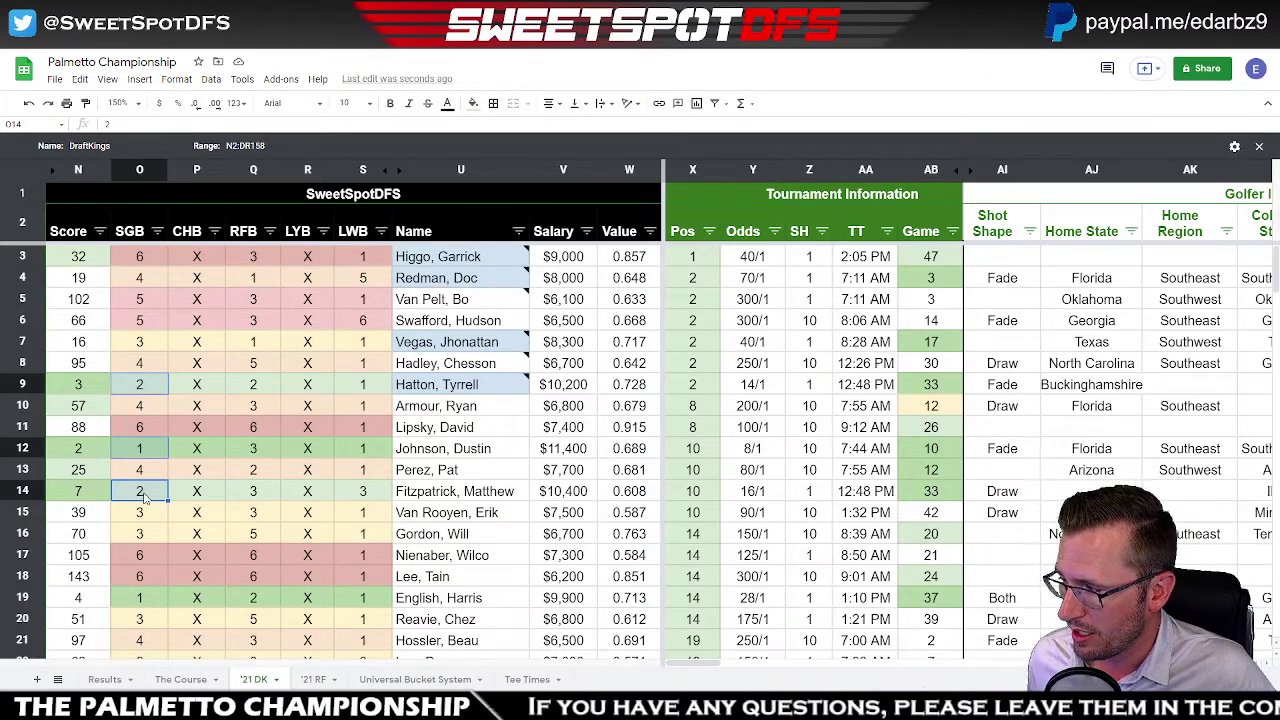
pyautogui.click(139, 343)
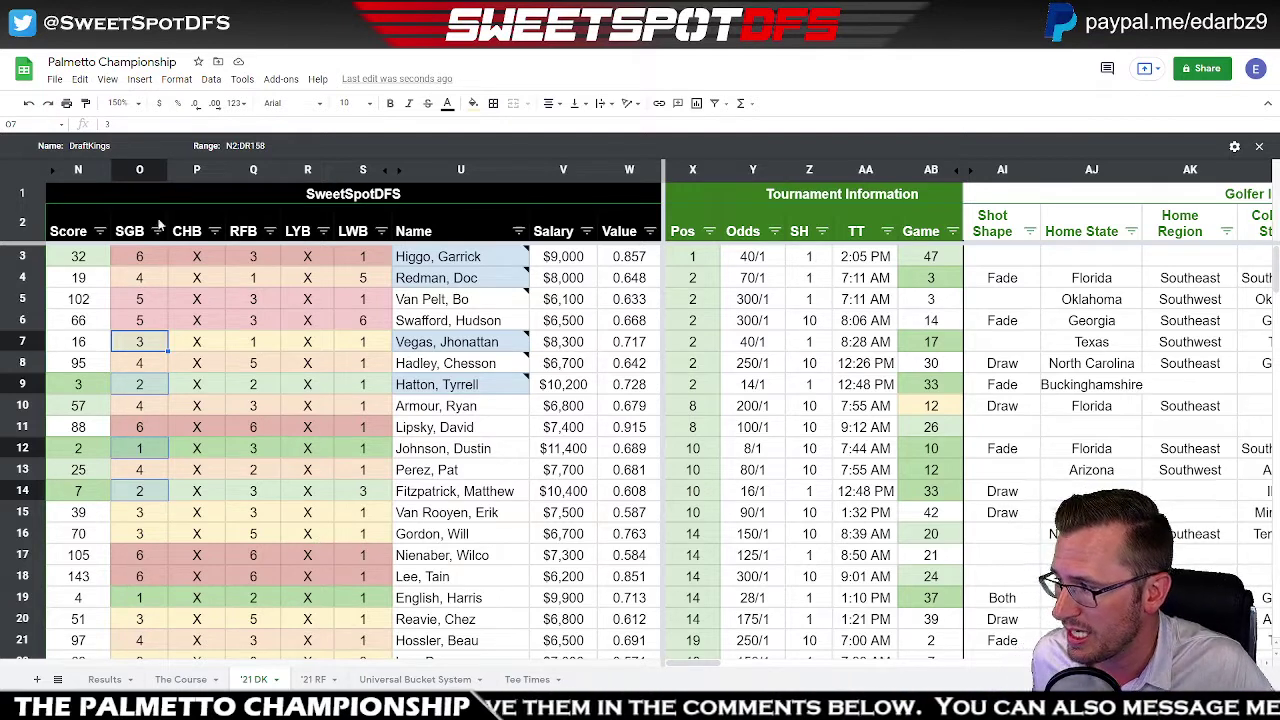
pyautogui.click(143, 262)
pyautogui.click(142, 428)
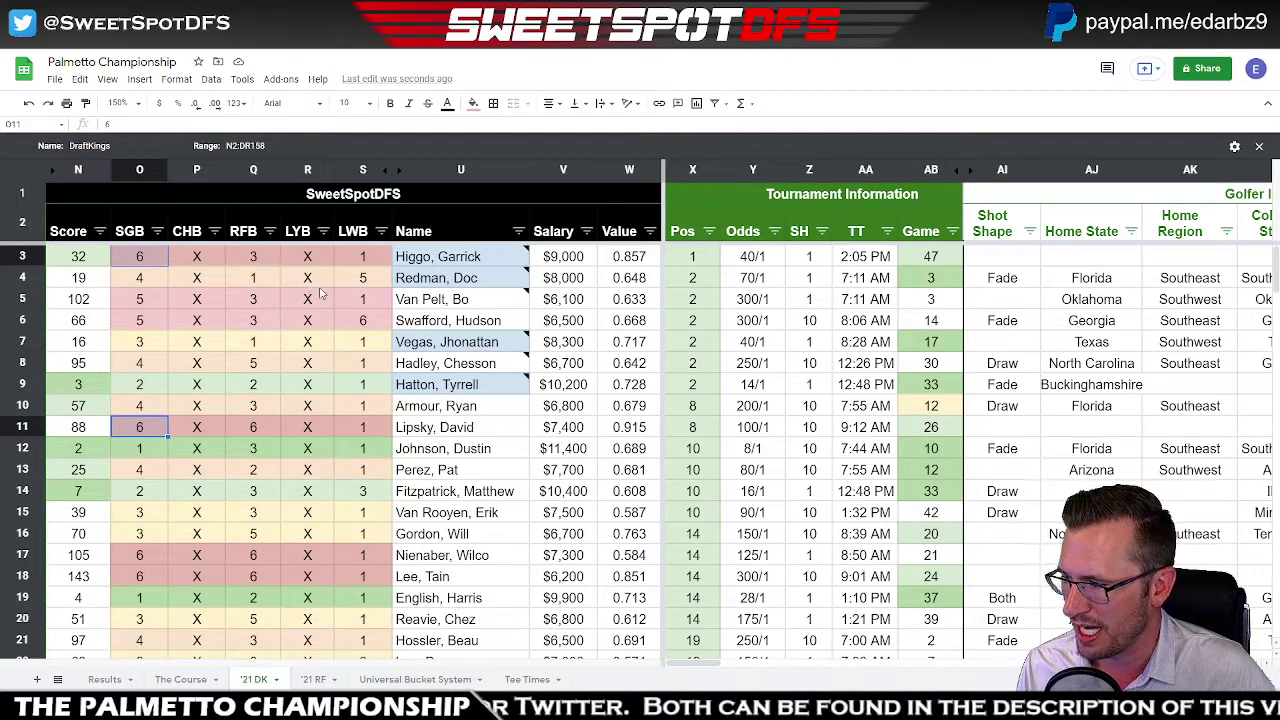
# - Compare the LWB values of Higgo, Van Pelt and Vegas through Lipsky with the RFB values of Redman, Vegas and Hatton
pyautogui.click(367, 256)
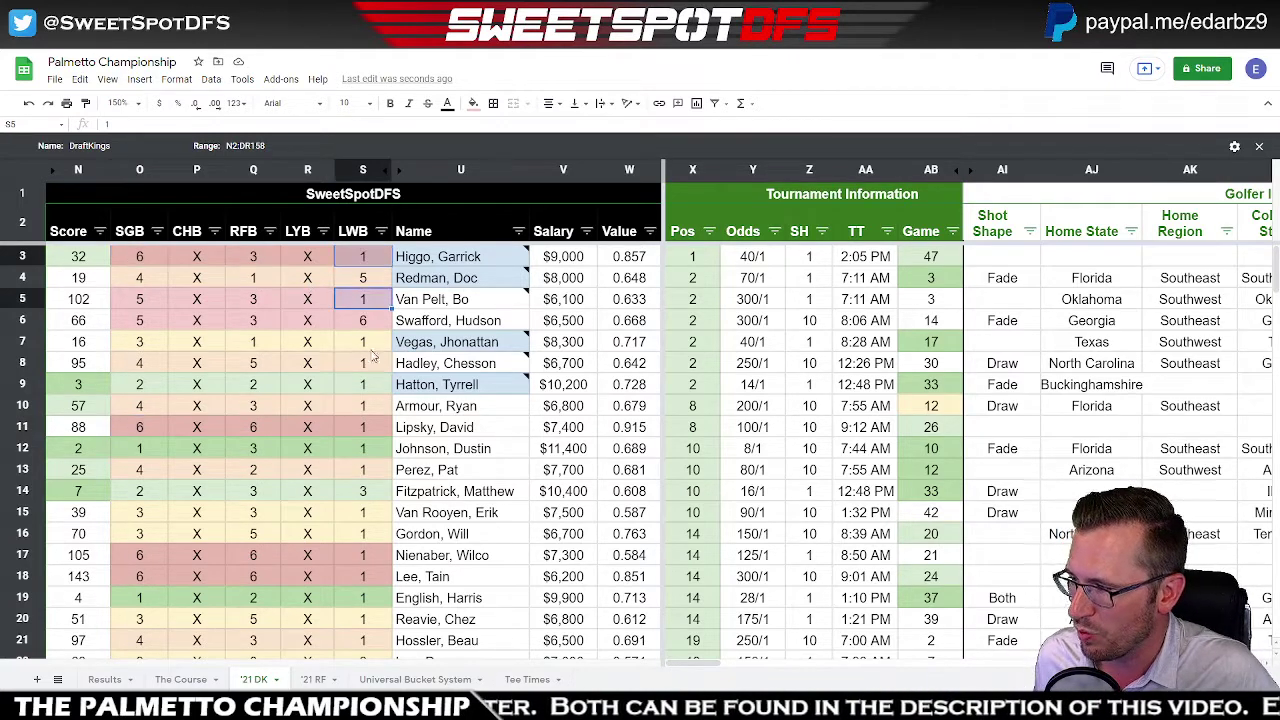
pyautogui.moveTo(370, 343); pyautogui.dragTo(372, 430)
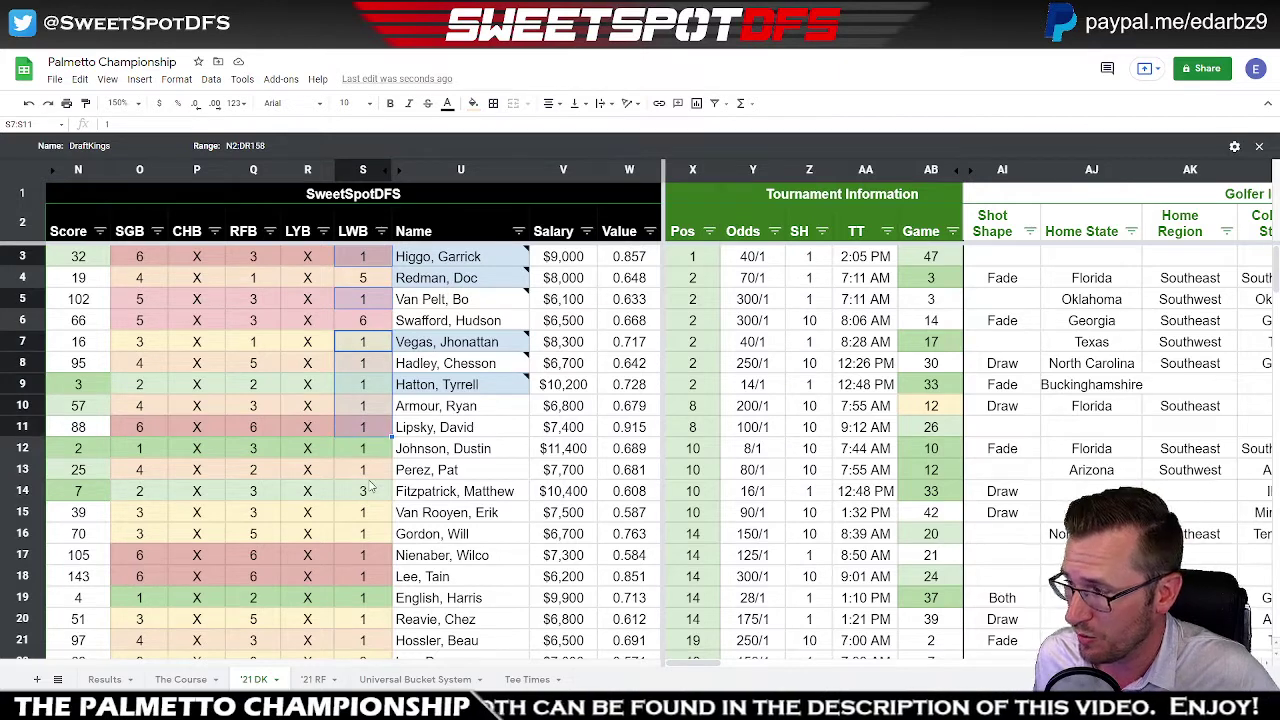
pyautogui.click(270, 280)
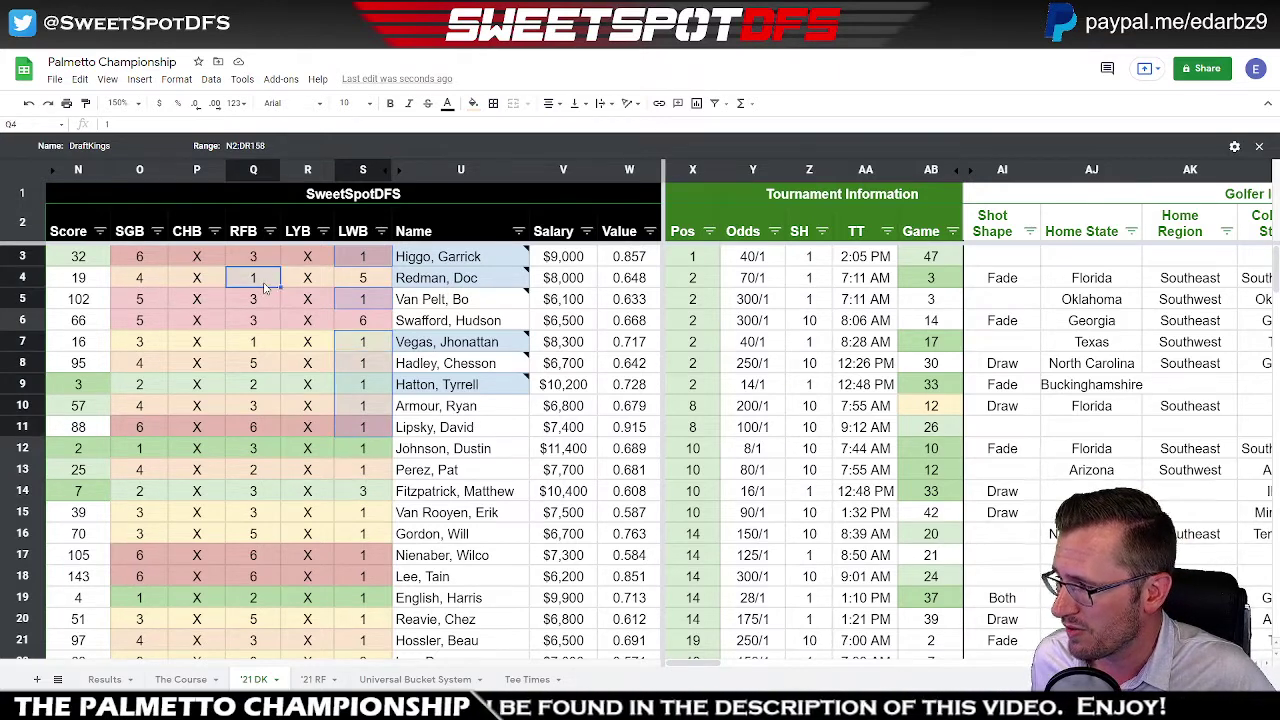
pyautogui.keyDown('ctrl'); pyautogui.click(262, 345); pyautogui.keyUp('ctrl')
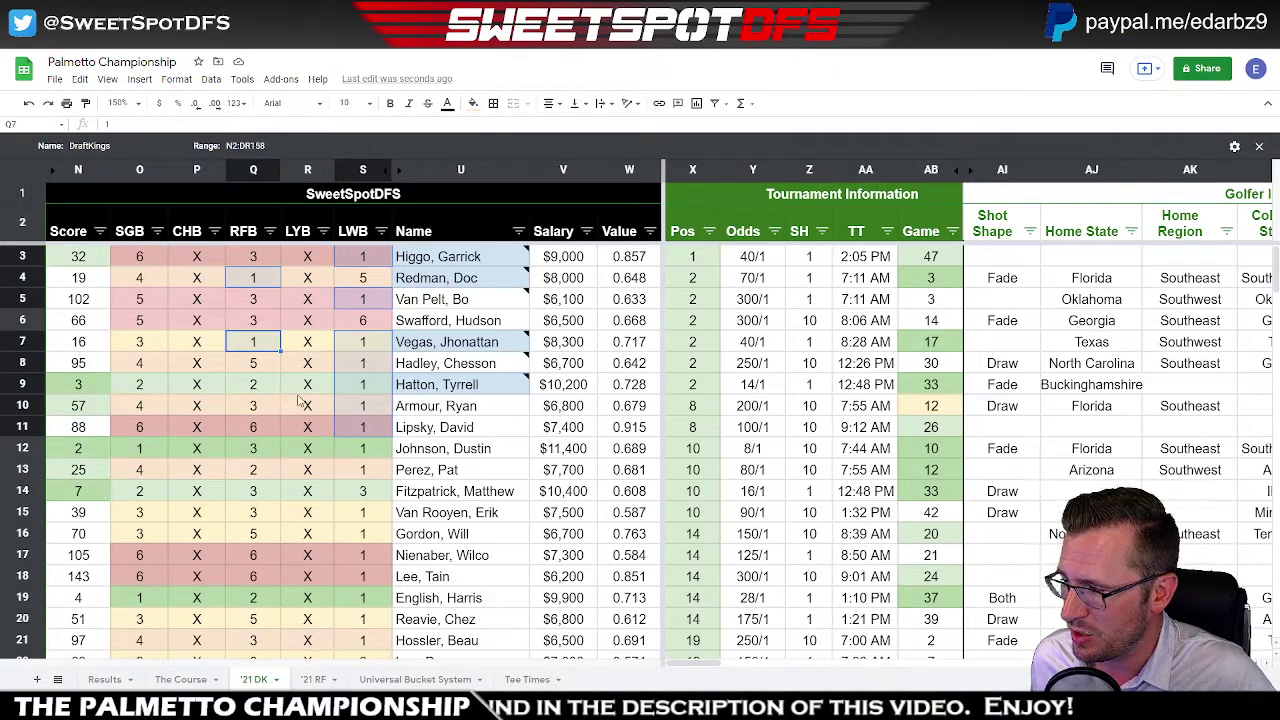
pyautogui.keyDown('ctrl'); pyautogui.click(265, 386); pyautogui.keyUp('ctrl')
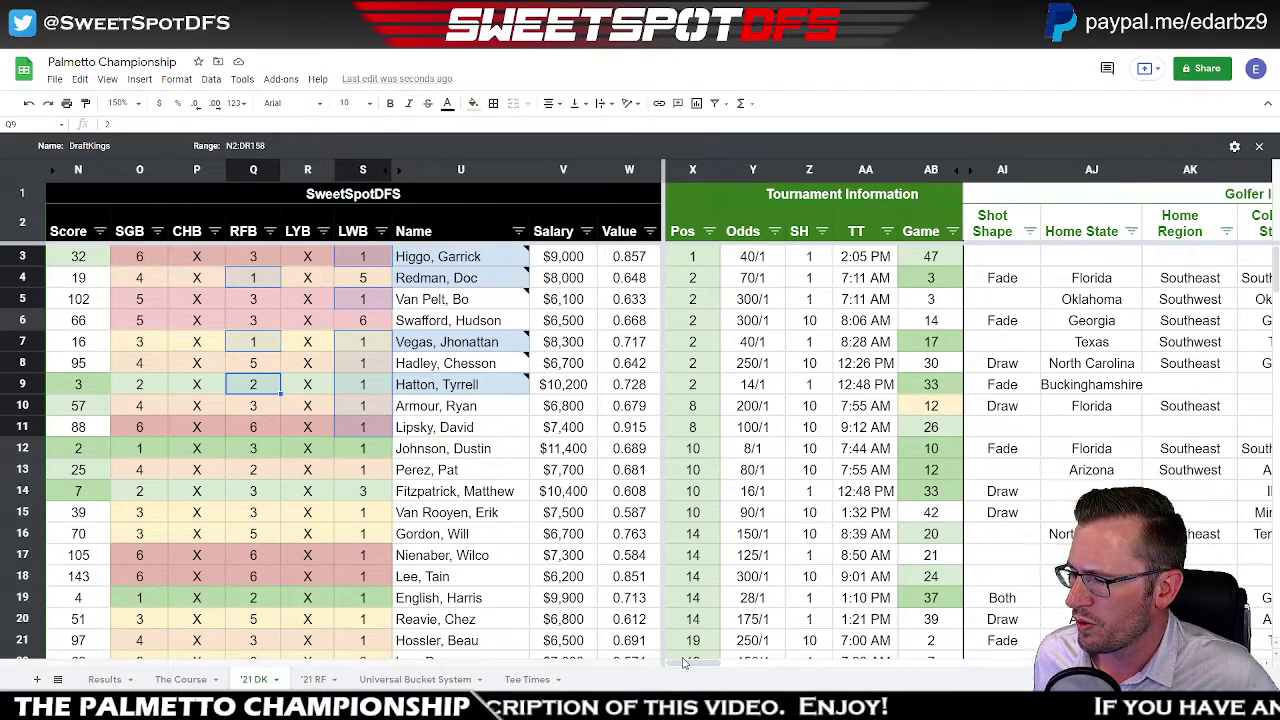
# - Examine the Recent Form RF AVG values of the players from Higgo down to Armour
pyautogui.moveTo(687, 668); pyautogui.dragTo(871, 672)
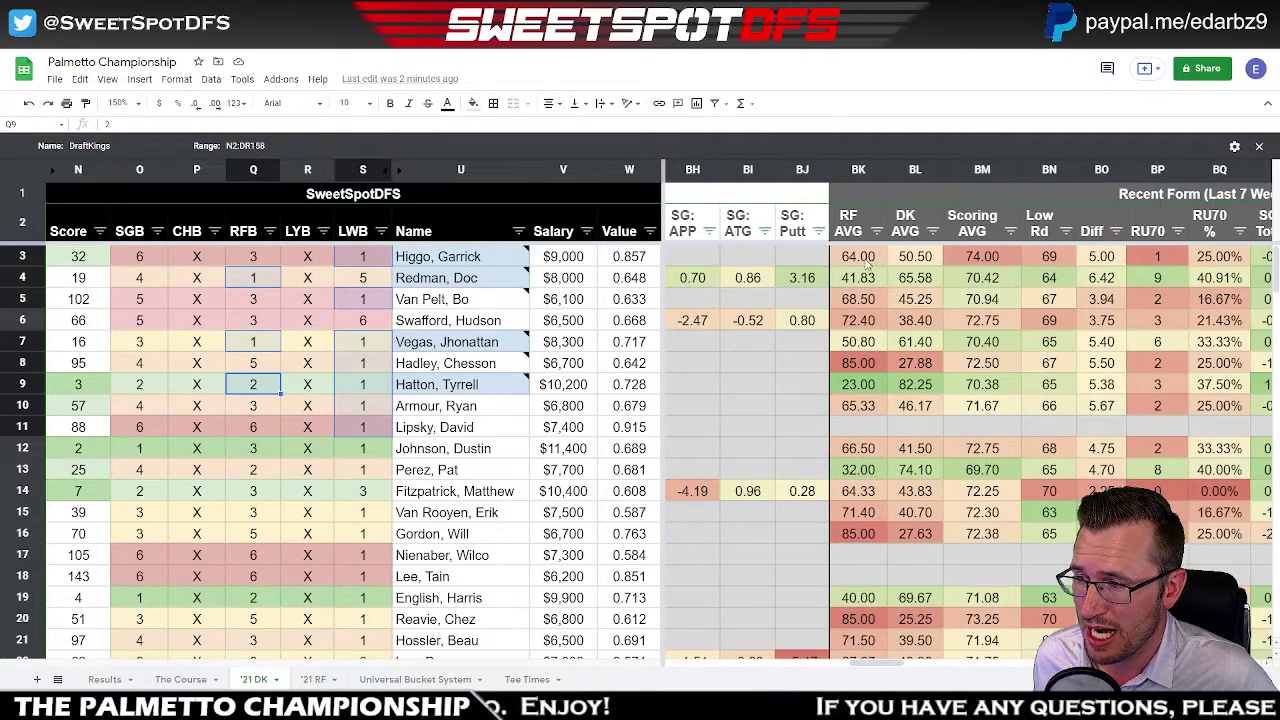
pyautogui.moveTo(860, 258); pyautogui.dragTo(871, 420)
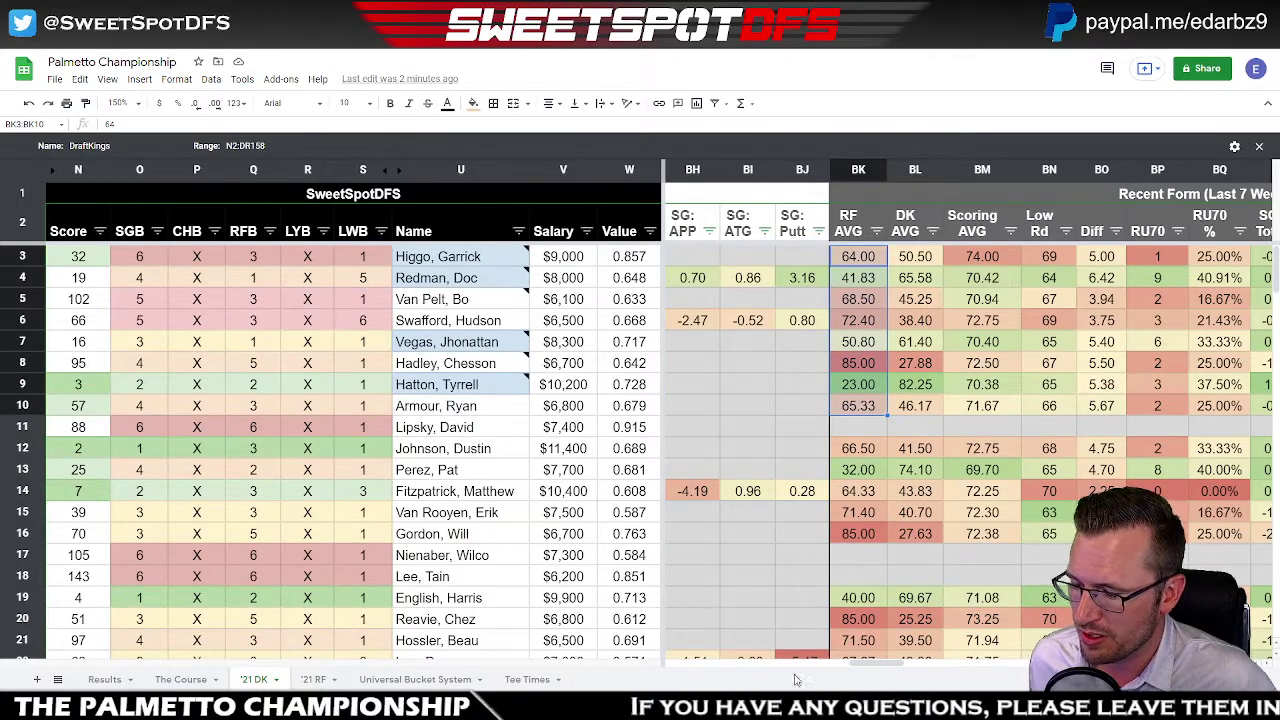
pyautogui.moveTo(885, 667); pyautogui.dragTo(788, 661)
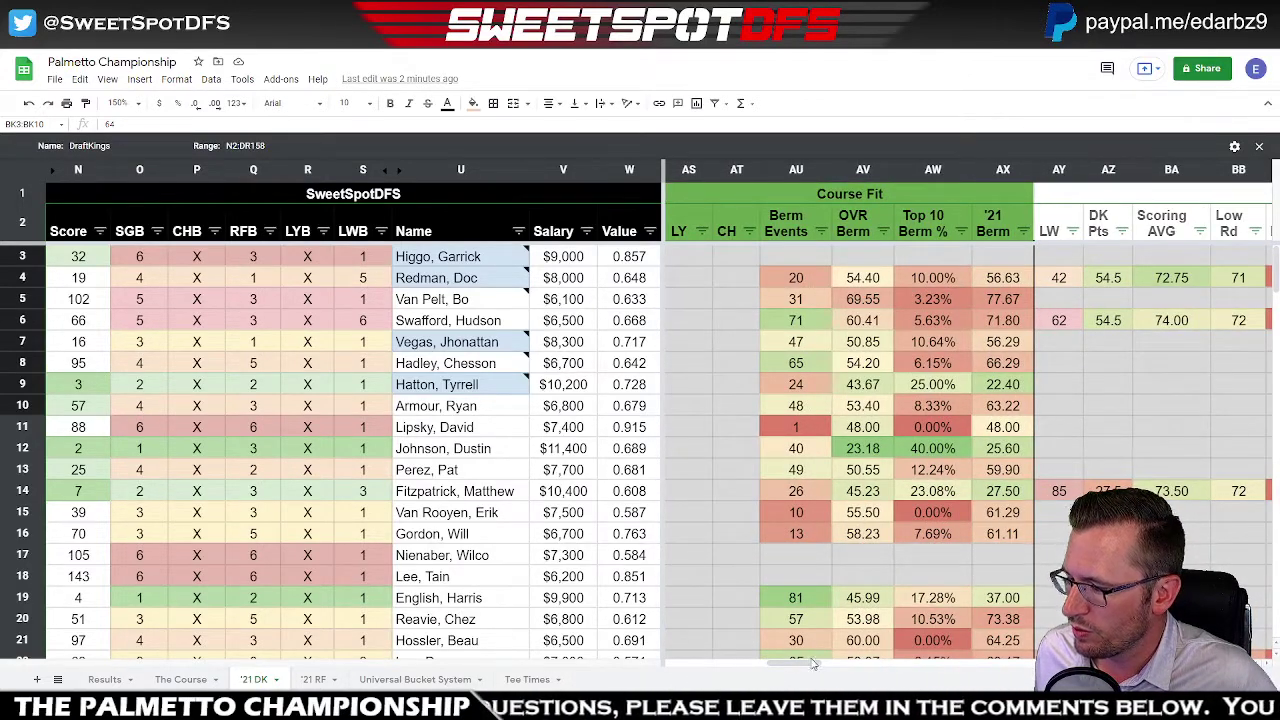
# - Freeze the columns of the '21 DK sheet up to the Pos column (X)
pyautogui.moveTo(813, 663); pyautogui.dragTo(720, 663)
pyautogui.rightClick(696, 257)
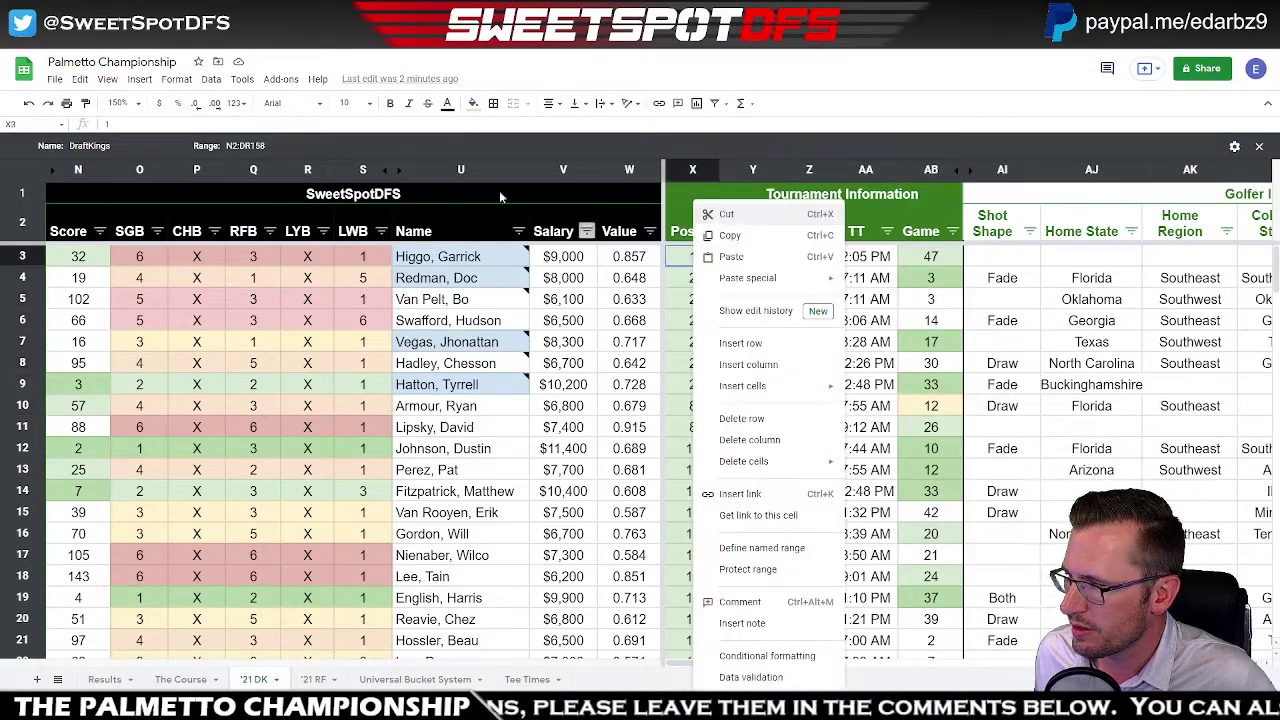
pyautogui.click(107, 79)
pyautogui.moveTo(163, 268)
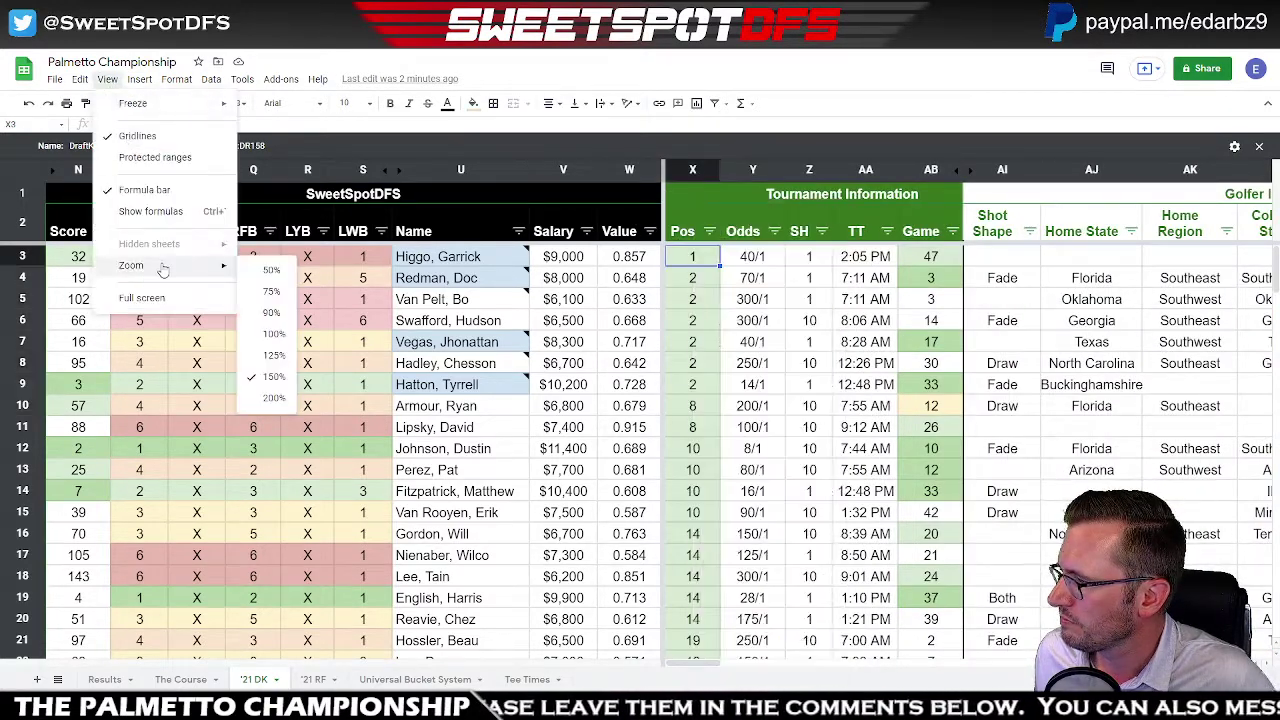
pyautogui.moveTo(165, 103)
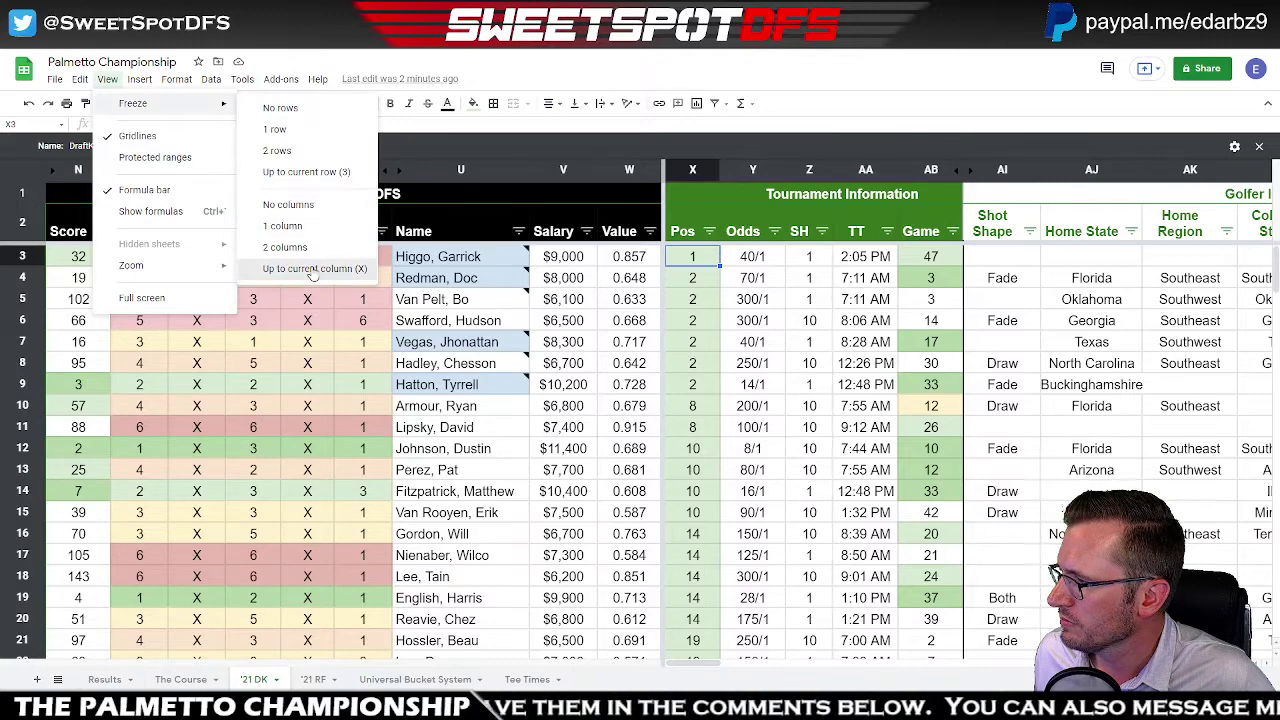
pyautogui.click(313, 268)
# - Review the Course Fit data of the top finishers, checking their OVR Berm values and Hatton's Top 10 Berm %
pyautogui.moveTo(735, 663); pyautogui.dragTo(838, 670)
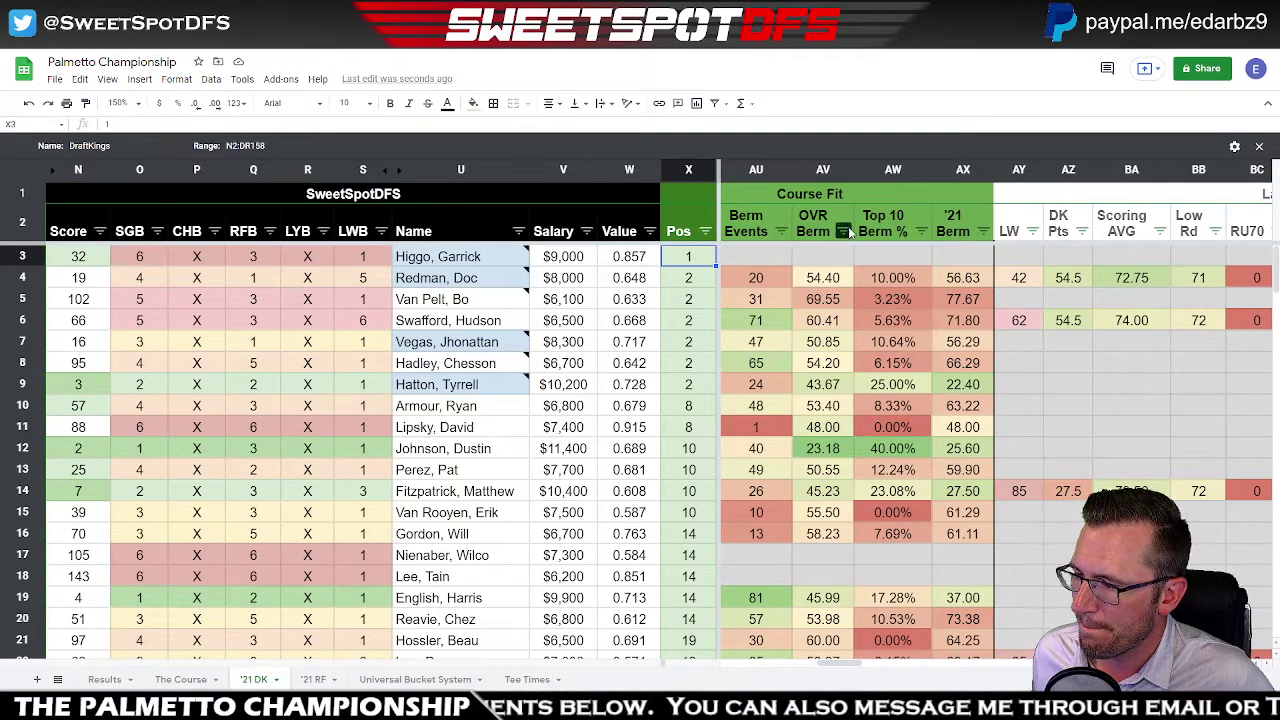
pyautogui.moveTo(822, 277); pyautogui.dragTo(822, 500)
pyautogui.click(892, 384)
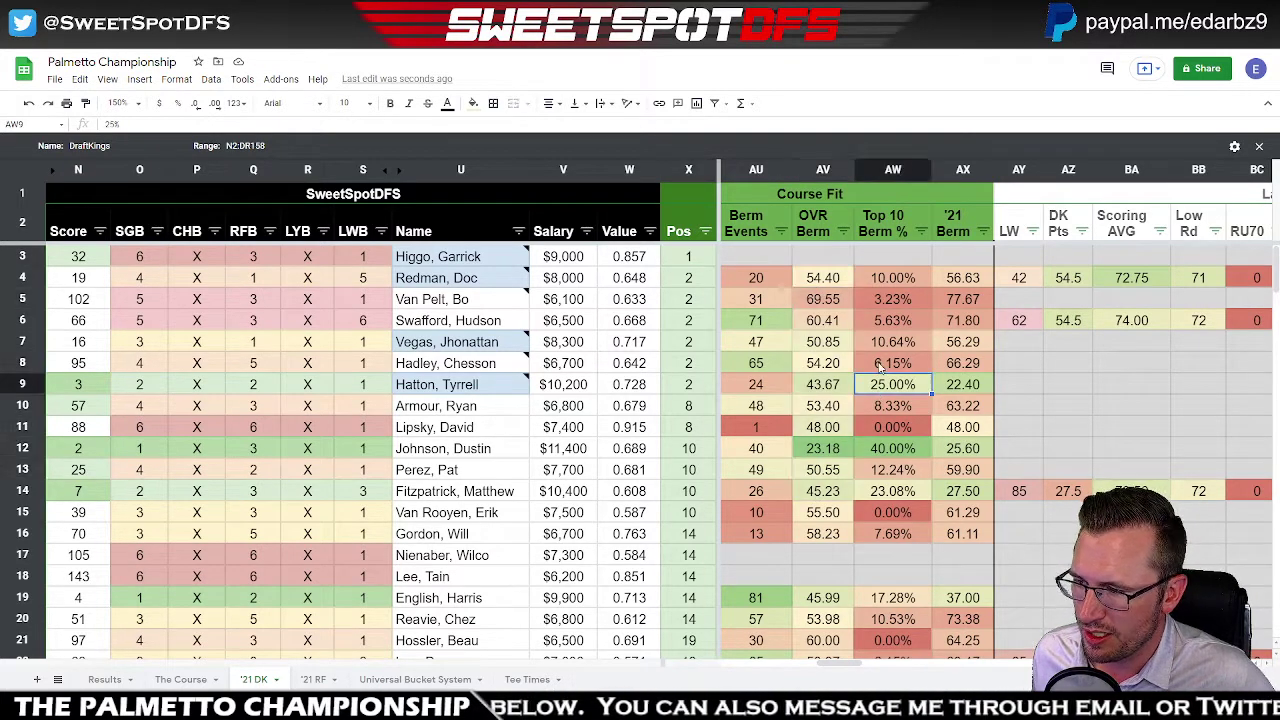
# - Sort the players by OVR Berm in ascending order and single out the Pos values of Johnson, Hatton, Fitzpatrick and Lipsky
pyautogui.click(843, 231)
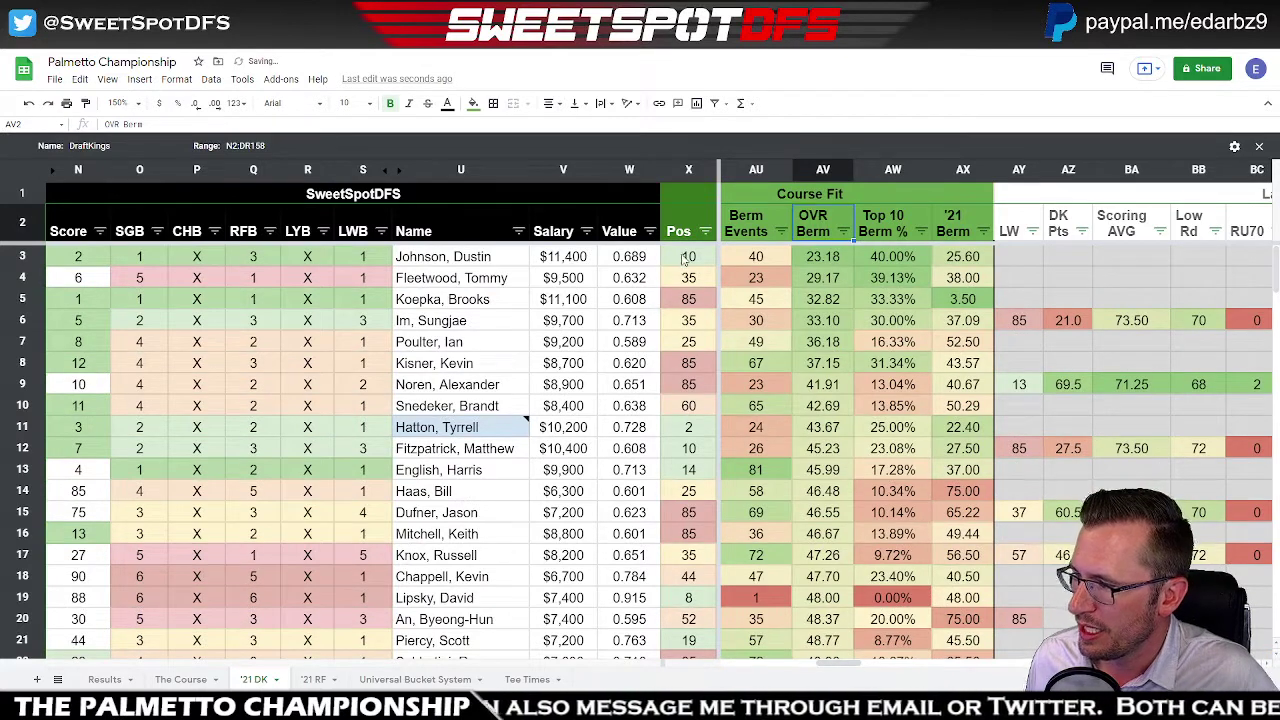
pyautogui.moveTo(686, 258); pyautogui.dragTo(678, 601)
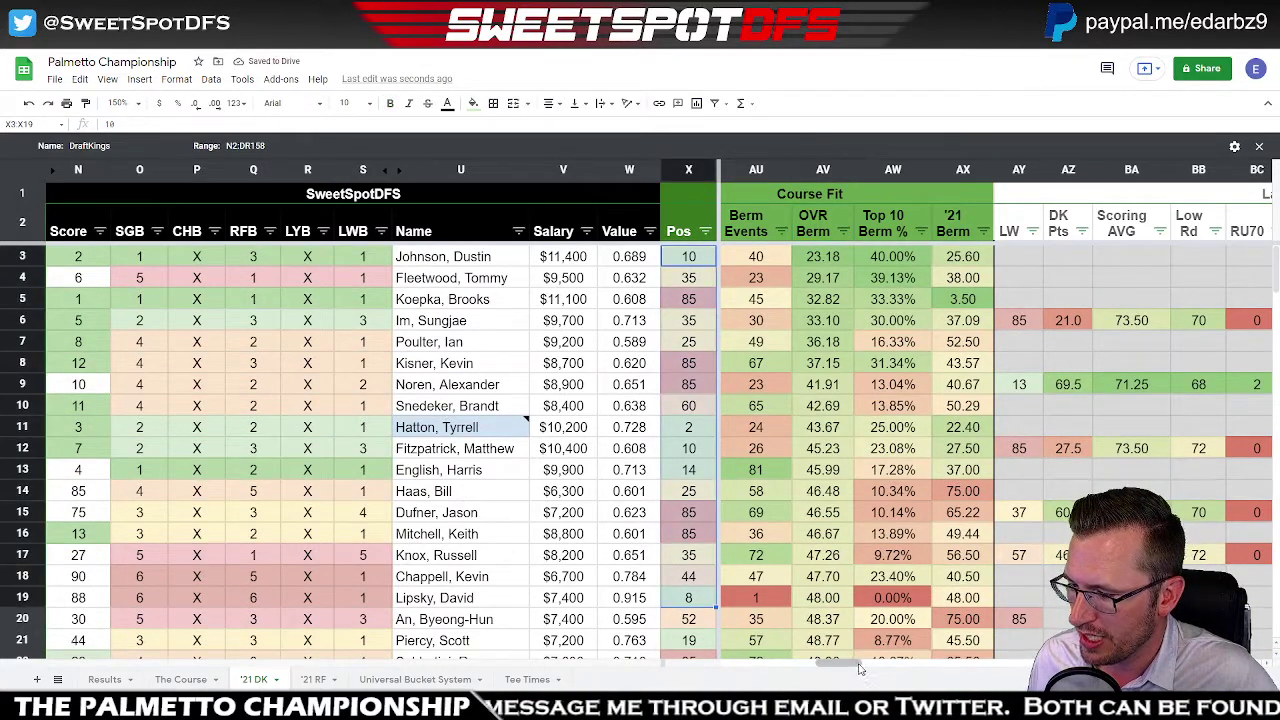
pyautogui.moveTo(858, 668); pyautogui.dragTo(846, 668)
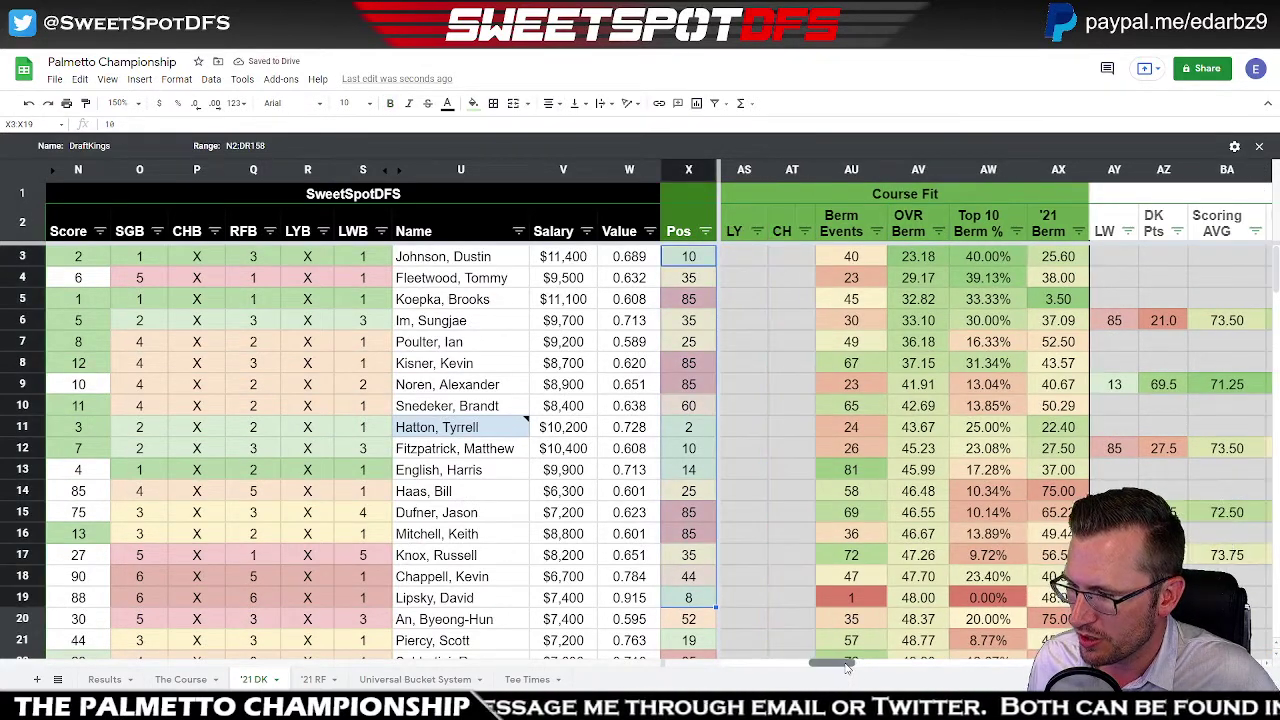
pyautogui.click(744, 291)
pyautogui.click(689, 258)
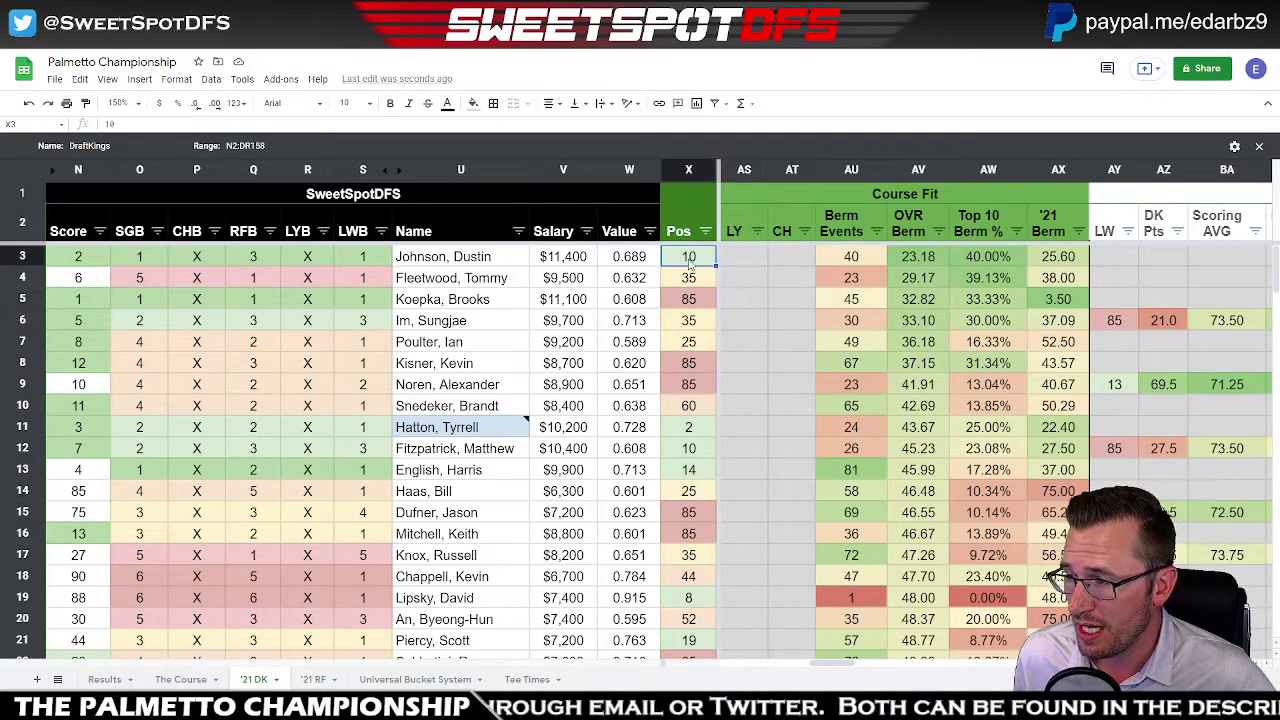
pyautogui.click(688, 430)
pyautogui.moveTo(688, 437); pyautogui.dragTo(689, 449)
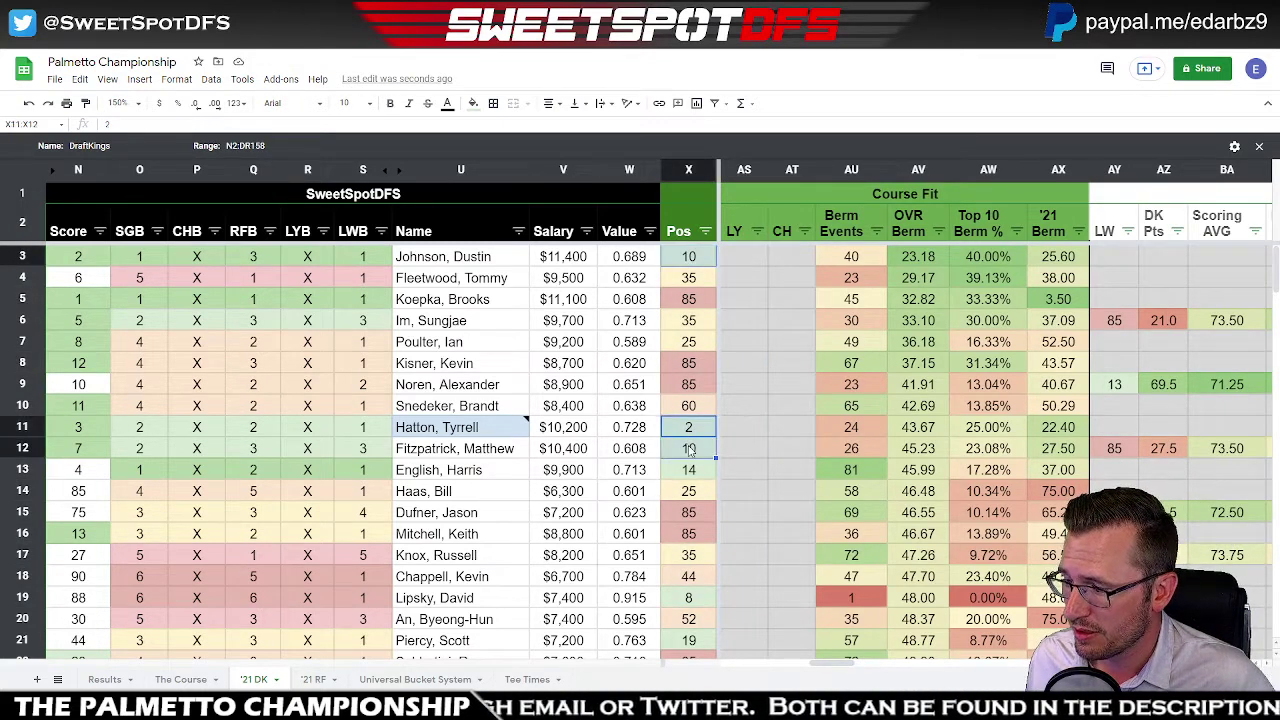
pyautogui.keyDown('ctrl'); pyautogui.click(689, 598); pyautogui.keyUp('ctrl')
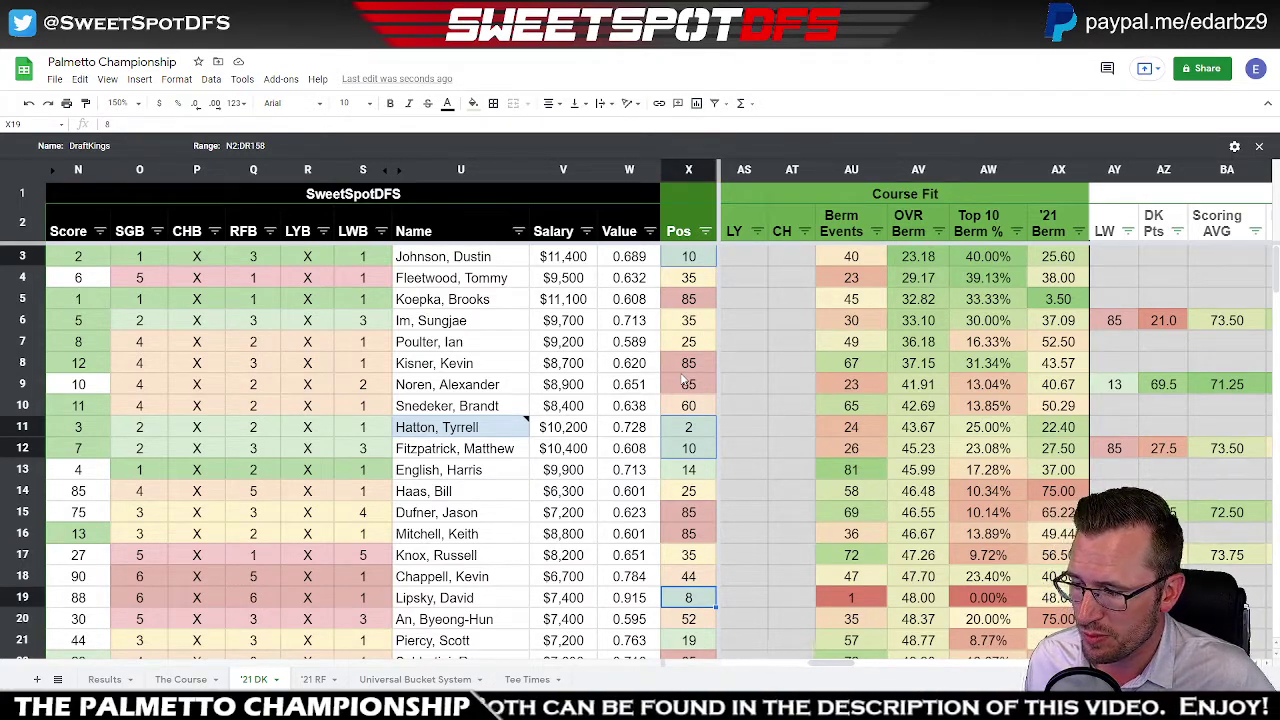
# - Sort the players by Top 10 Berm % in descending order and single out the Pos values of Johnson, Hatton and Fitzpatrick
pyautogui.click(1017, 237)
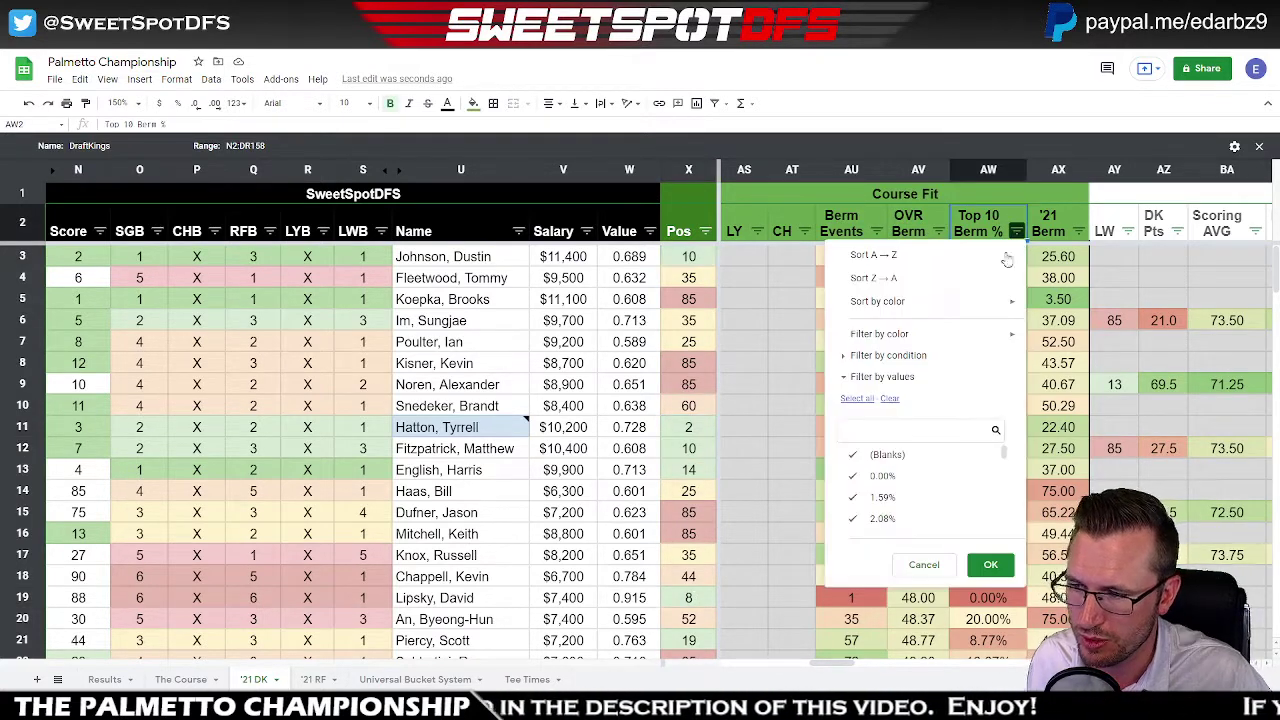
pyautogui.click(925, 279)
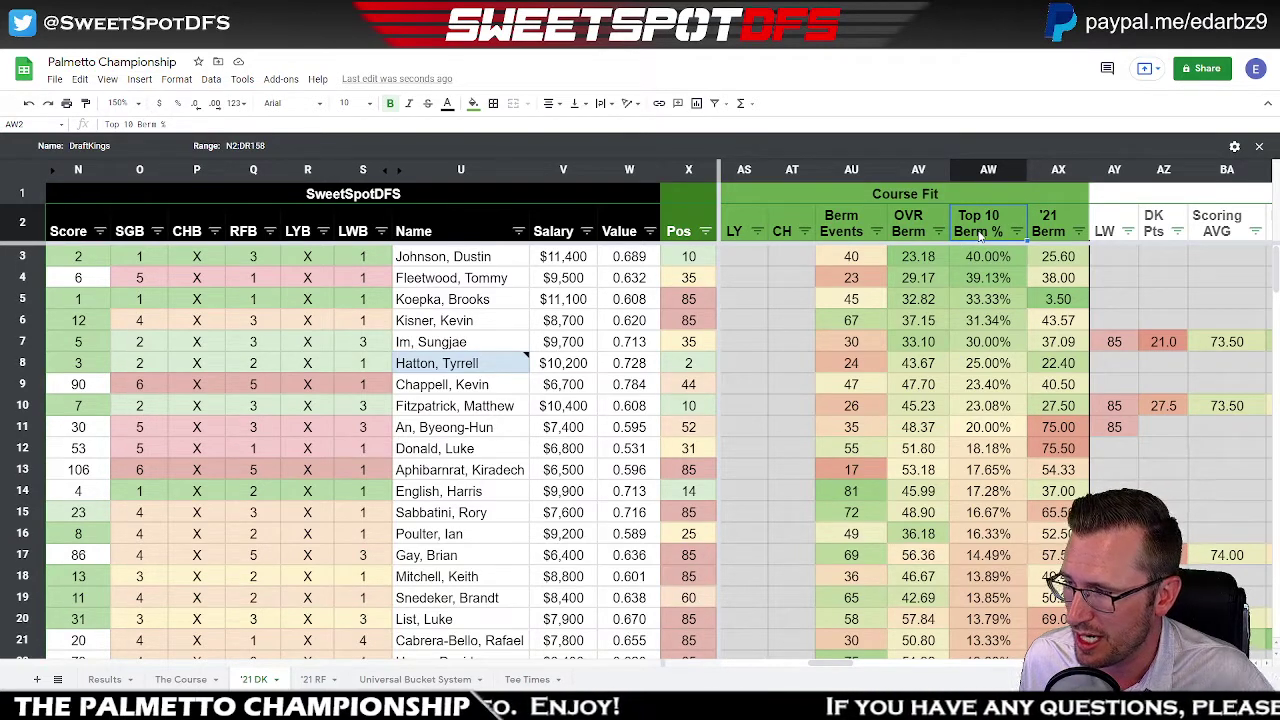
pyautogui.click(698, 262)
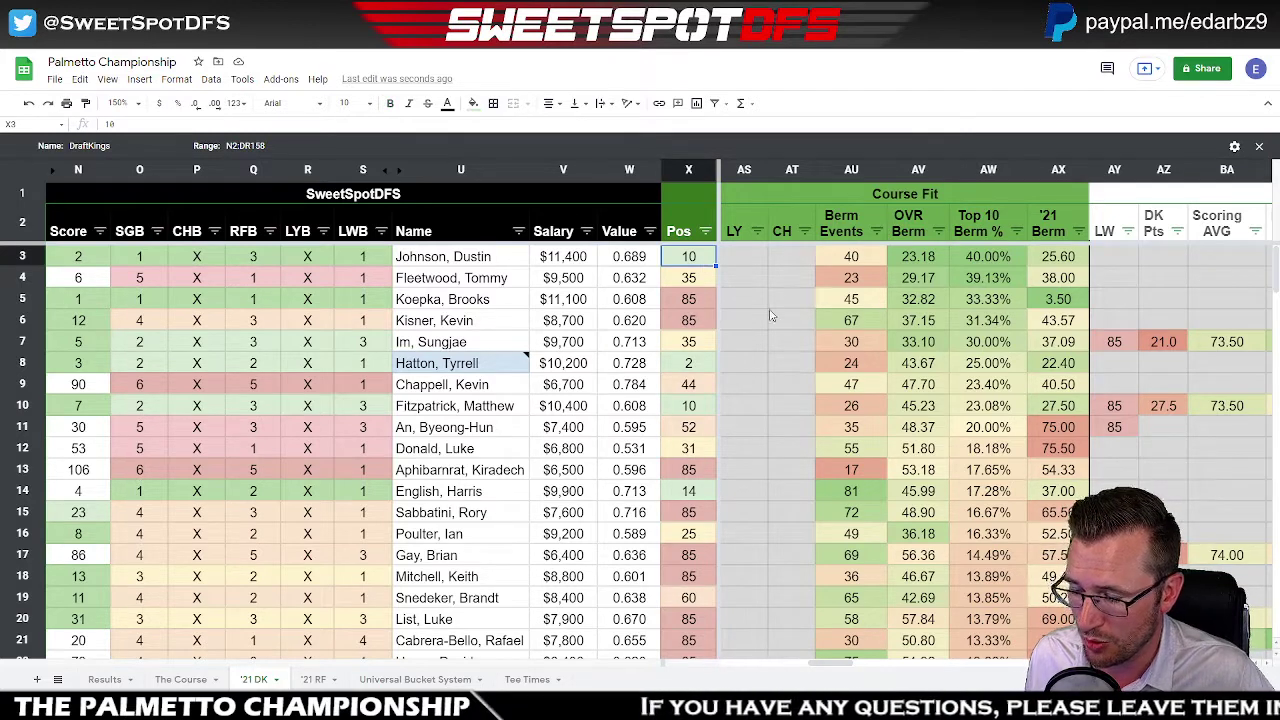
pyautogui.click(695, 370)
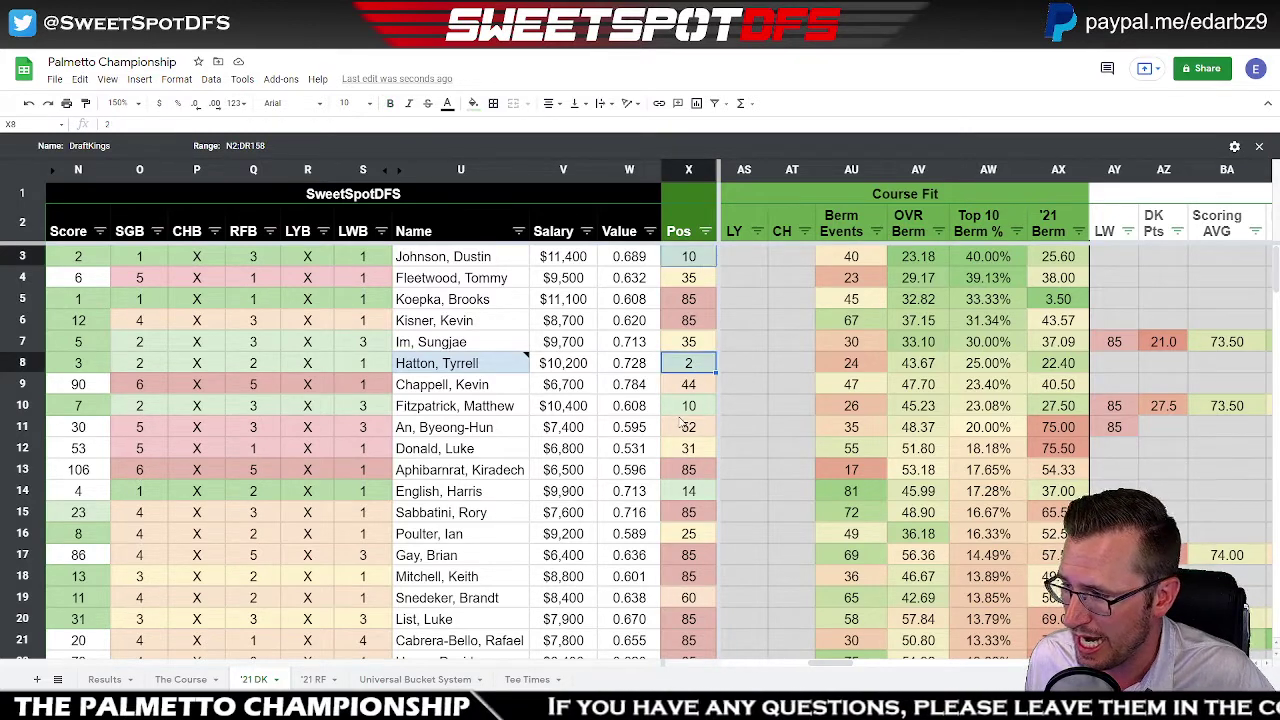
pyautogui.click(681, 413)
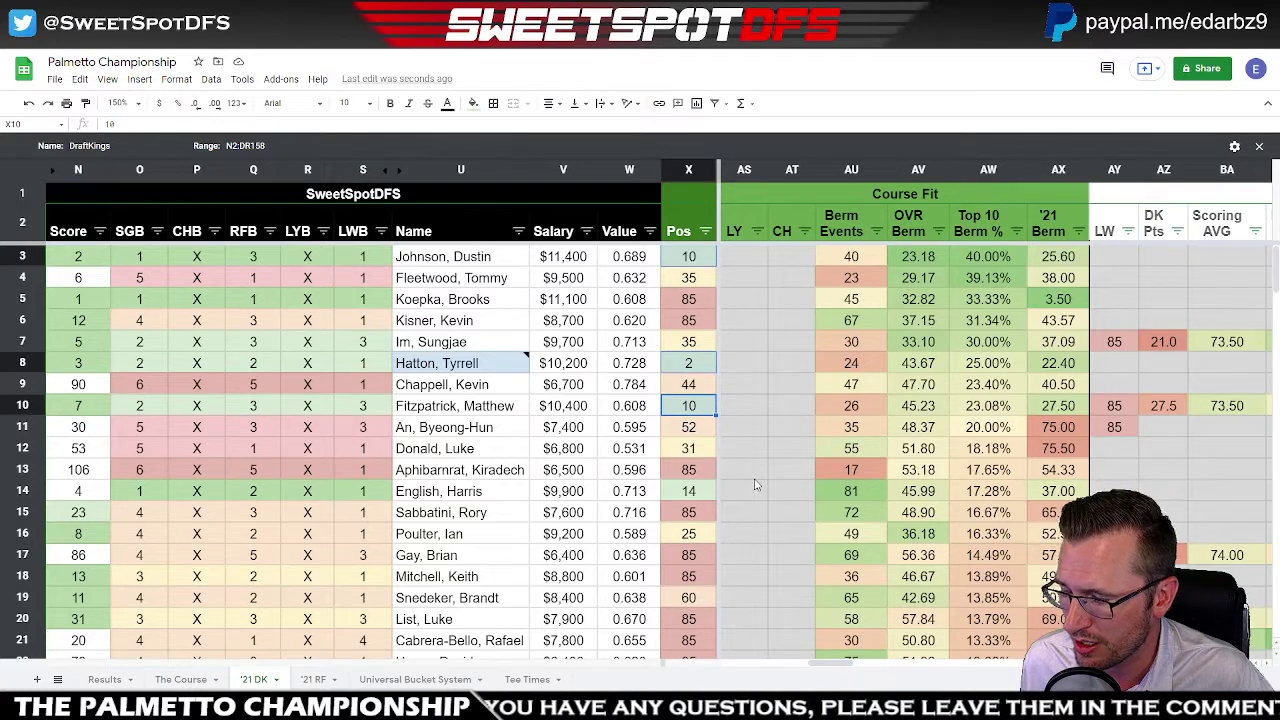
# - Sort the players by '21 Berm in ascending order and select the names from Hatton through English
pyautogui.click(1078, 231)
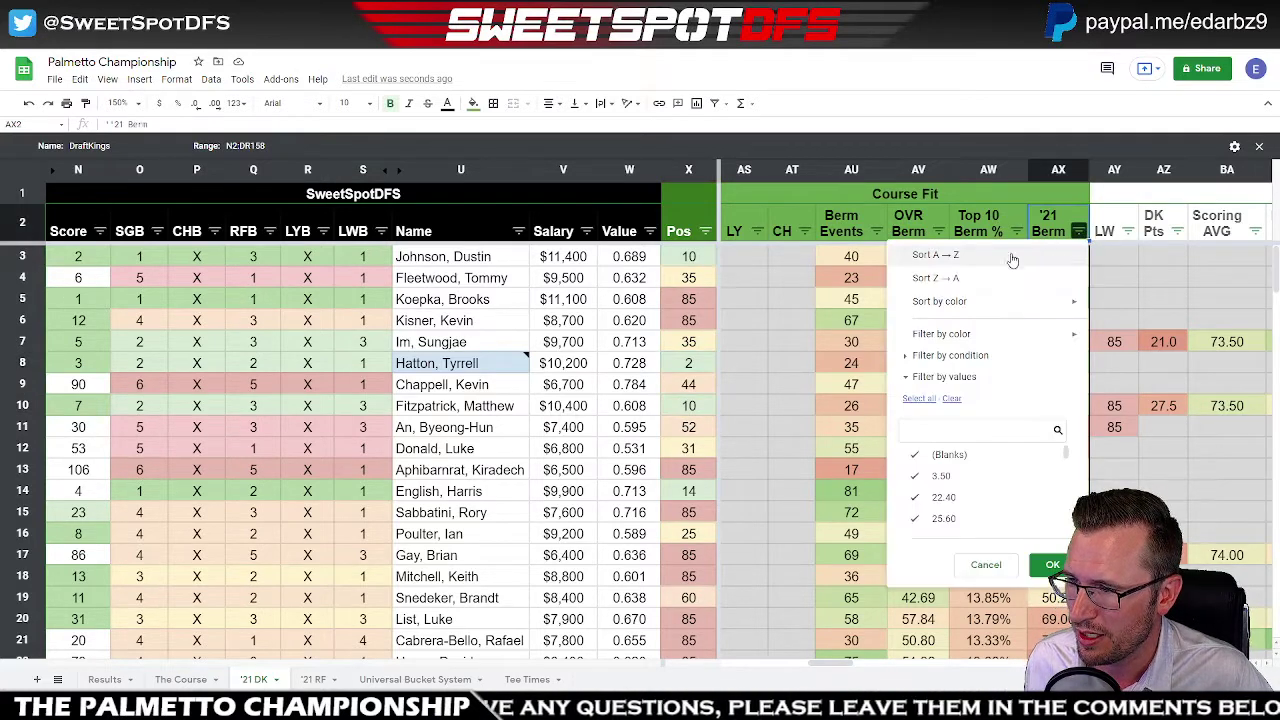
pyautogui.click(935, 255)
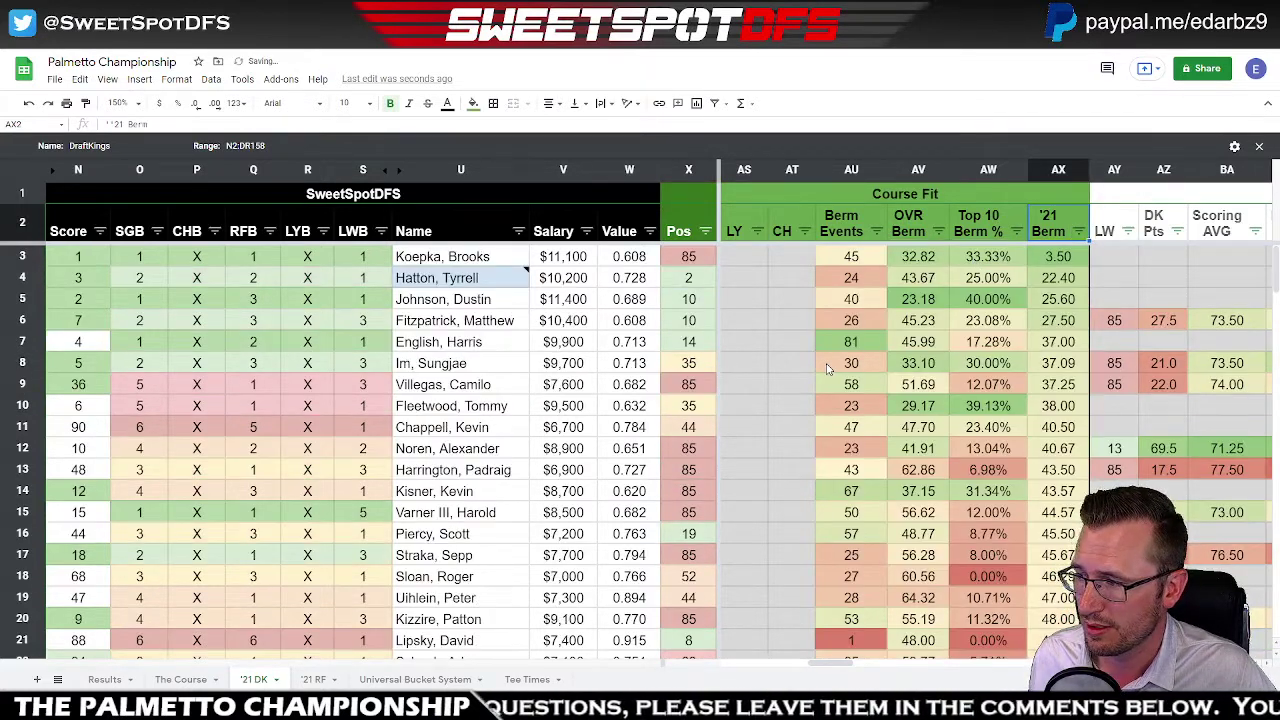
pyautogui.moveTo(472, 281); pyautogui.dragTo(458, 347)
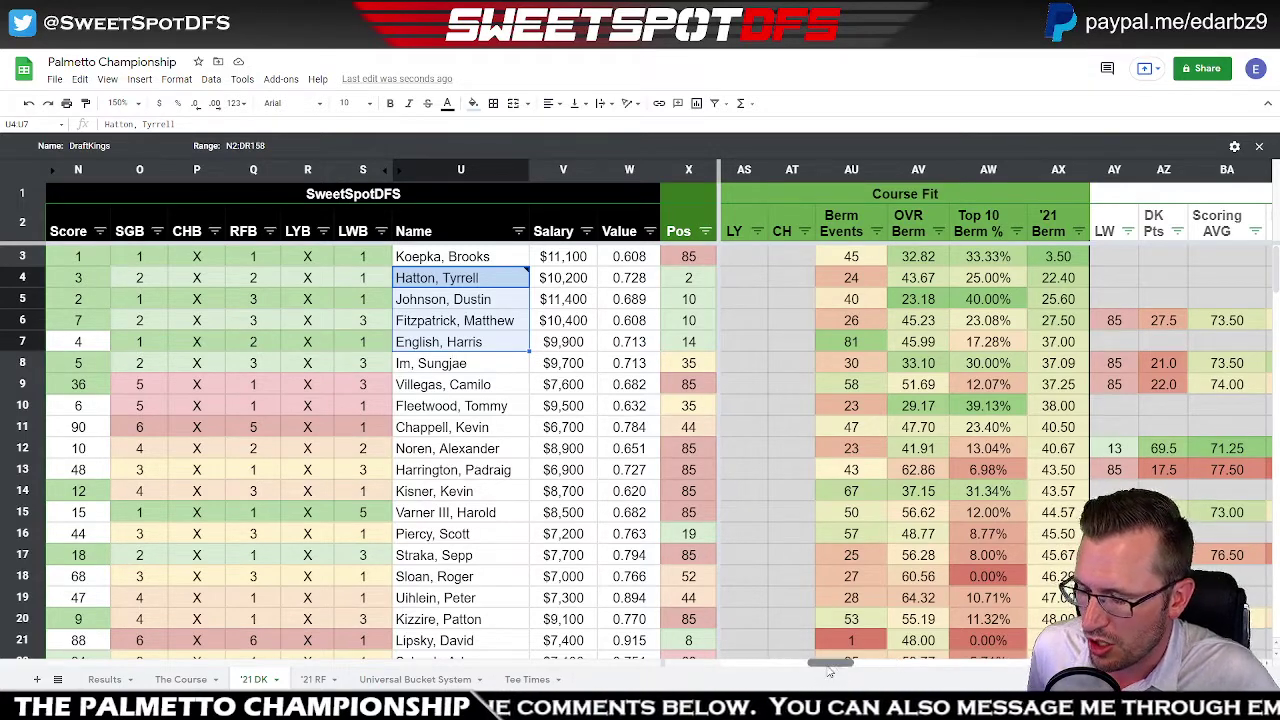
# - Check Fitzpatrick's SG: APP value in Long Stats (Baseline) and sort the players by SG: OTT in descending order
pyautogui.moveTo(829, 670); pyautogui.dragTo(1030, 672)
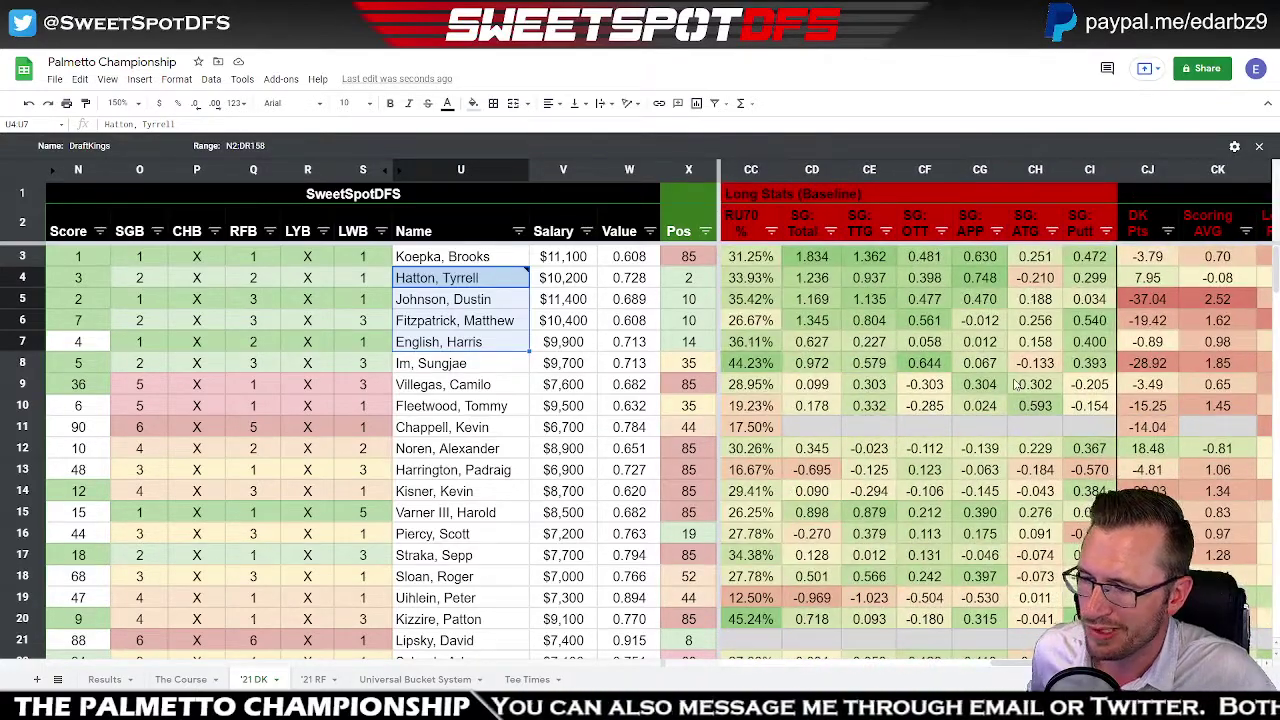
pyautogui.click(1000, 320)
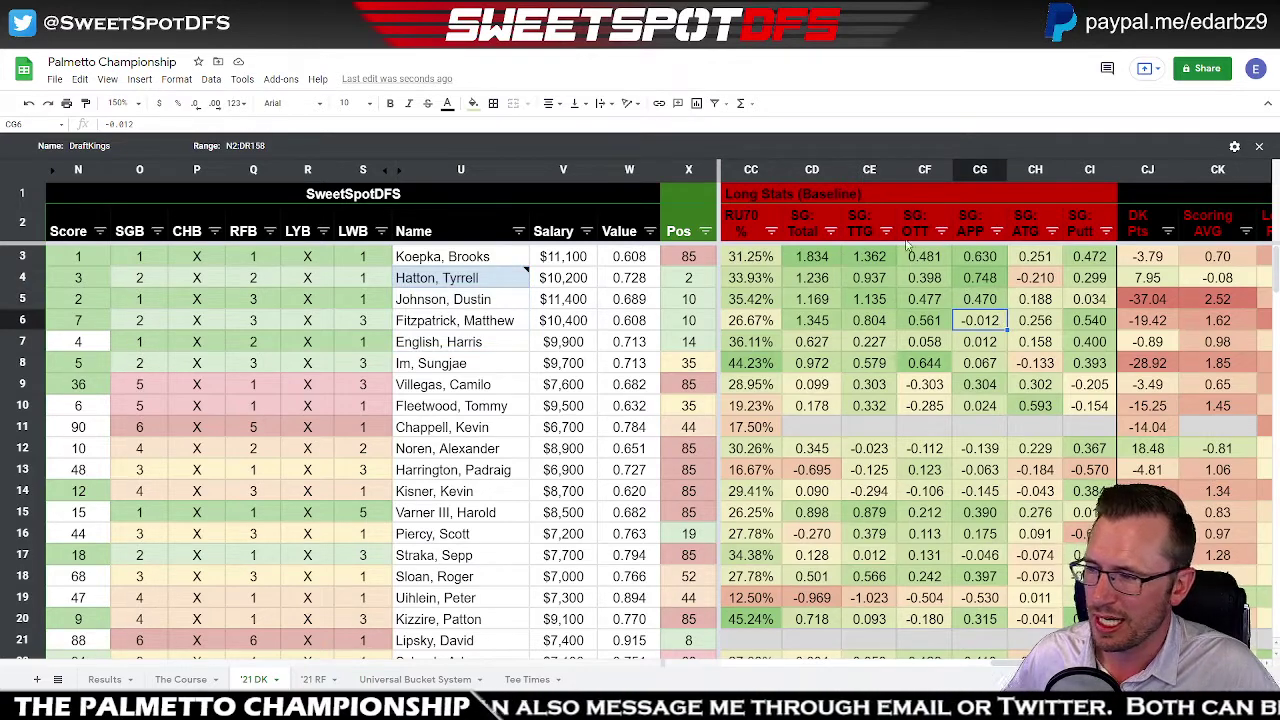
pyautogui.click(941, 231)
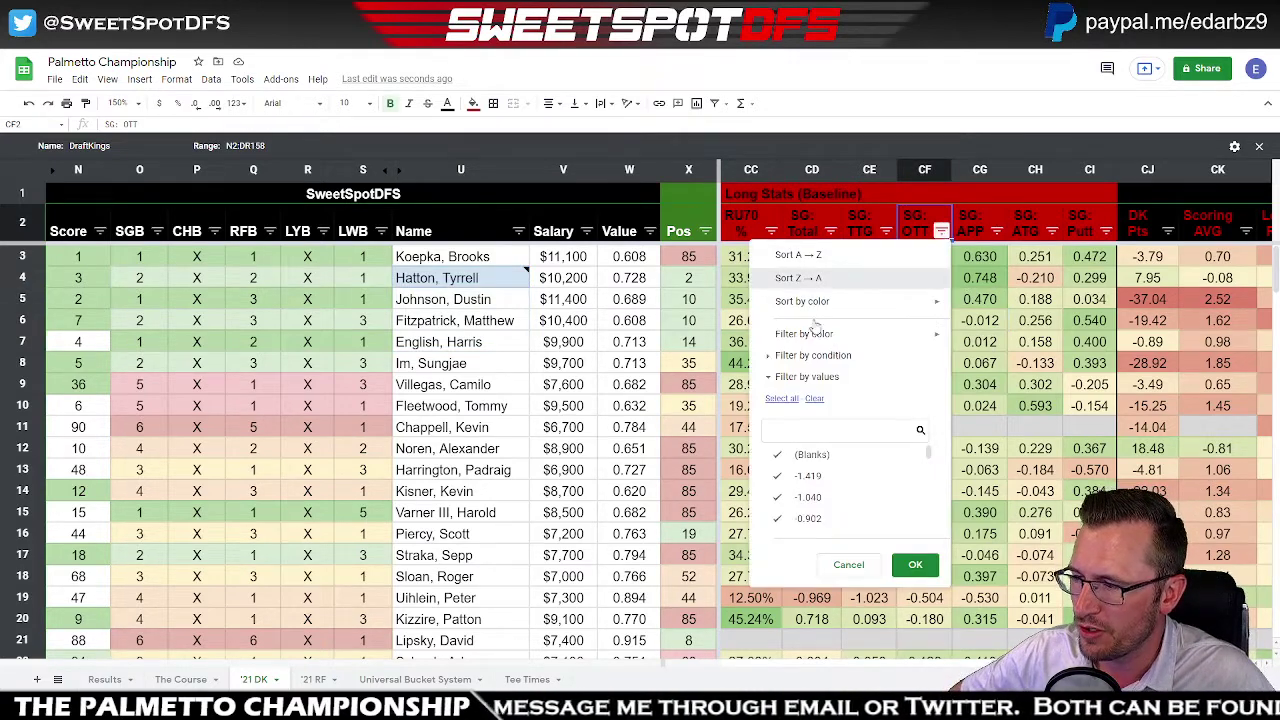
pyautogui.click(798, 277)
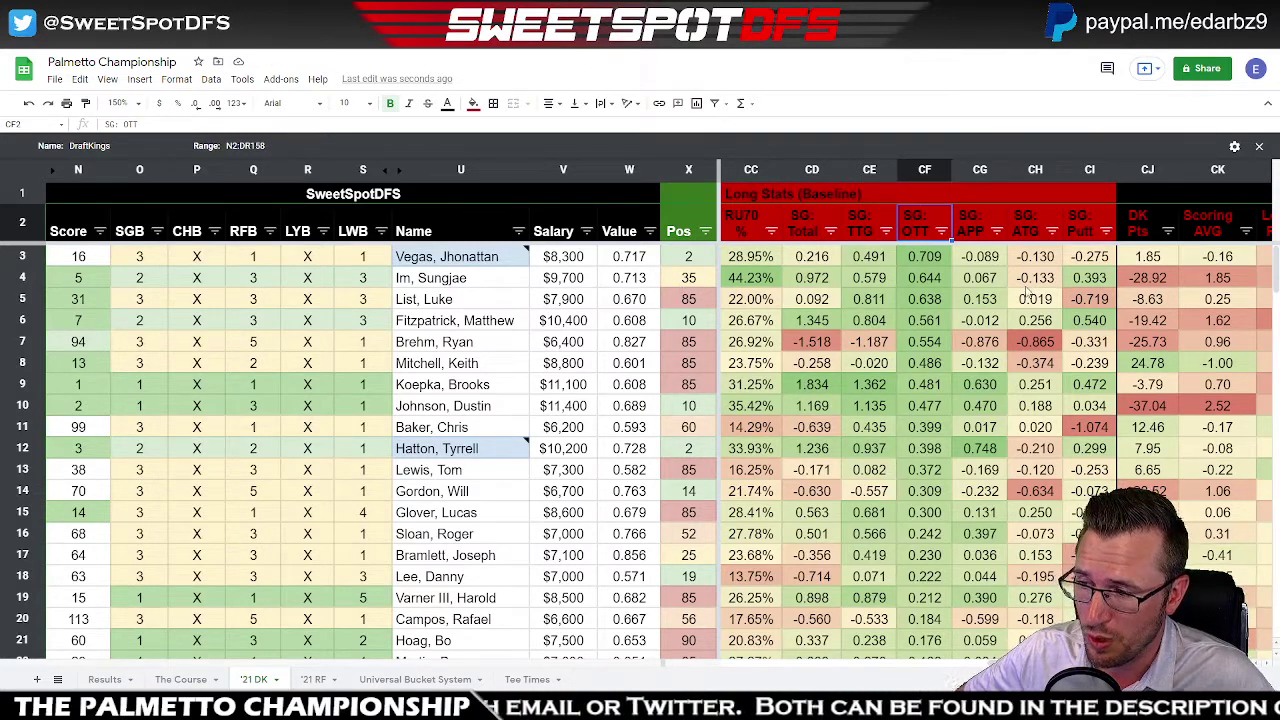
# - Sort the players in descending order by the baseline SG: APP, SG: ATG and SG: Putt columns, one after another
pyautogui.click(997, 232)
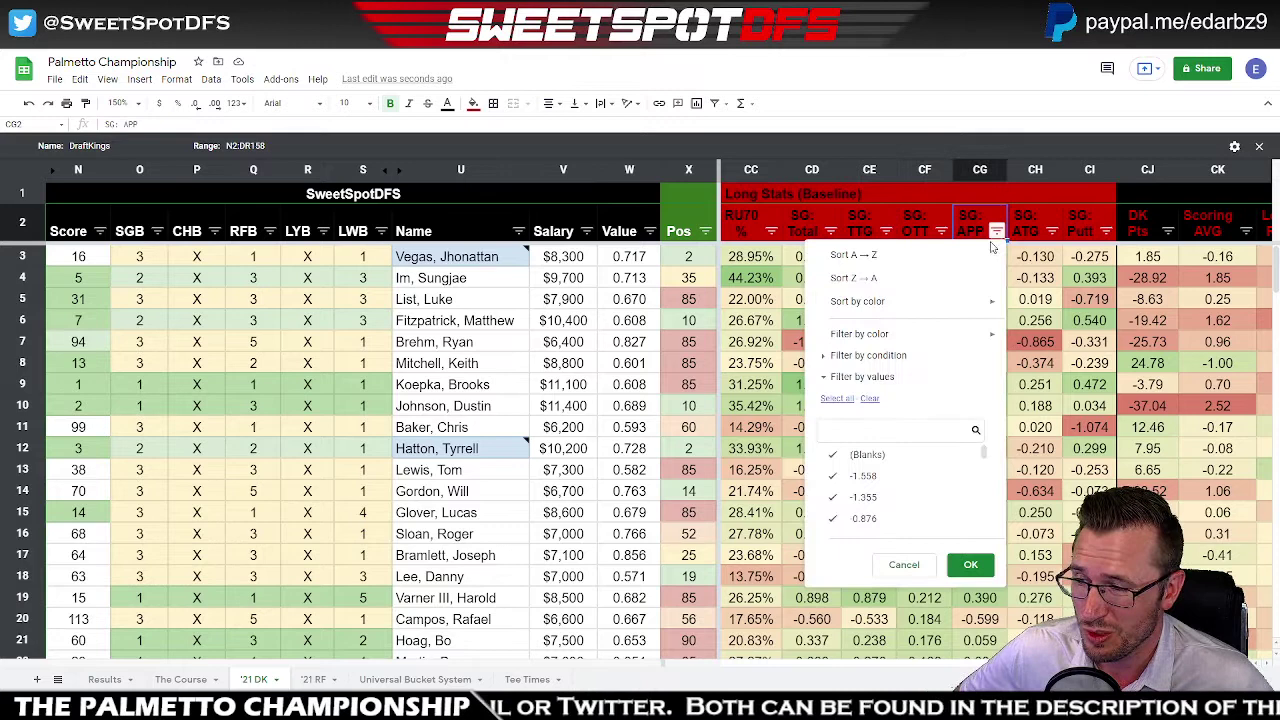
pyautogui.click(870, 276)
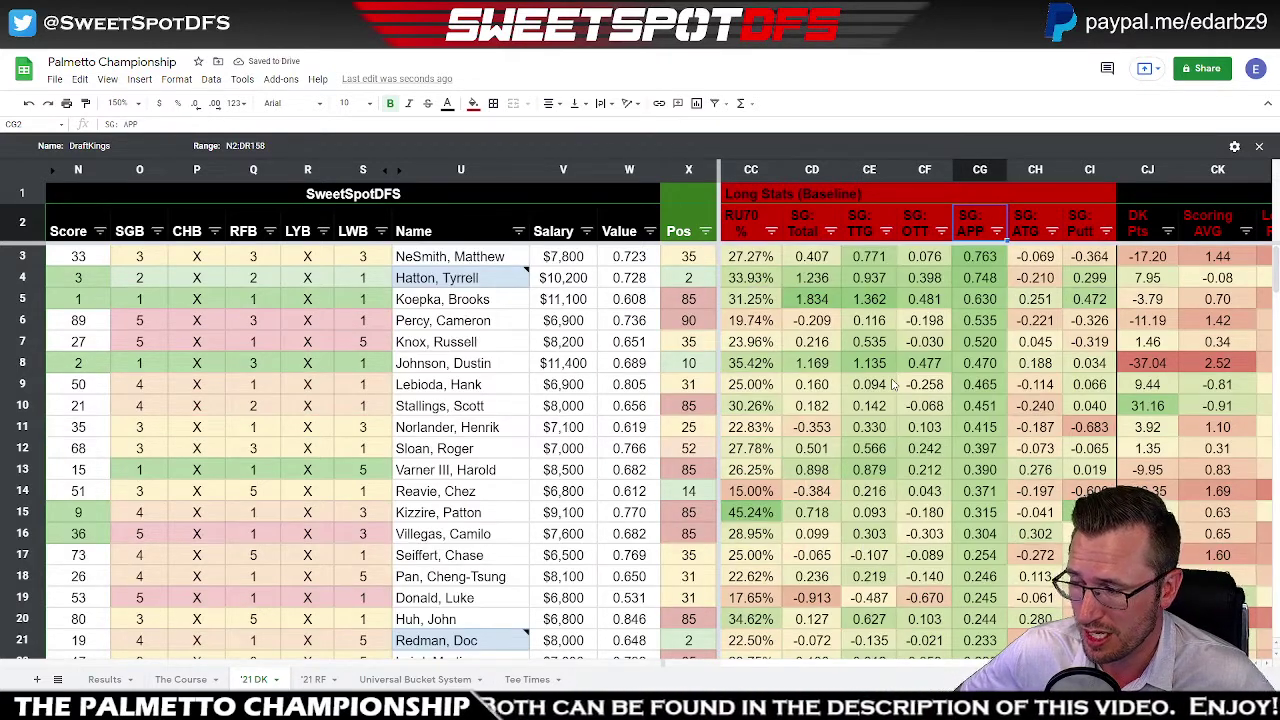
pyautogui.click(1053, 232)
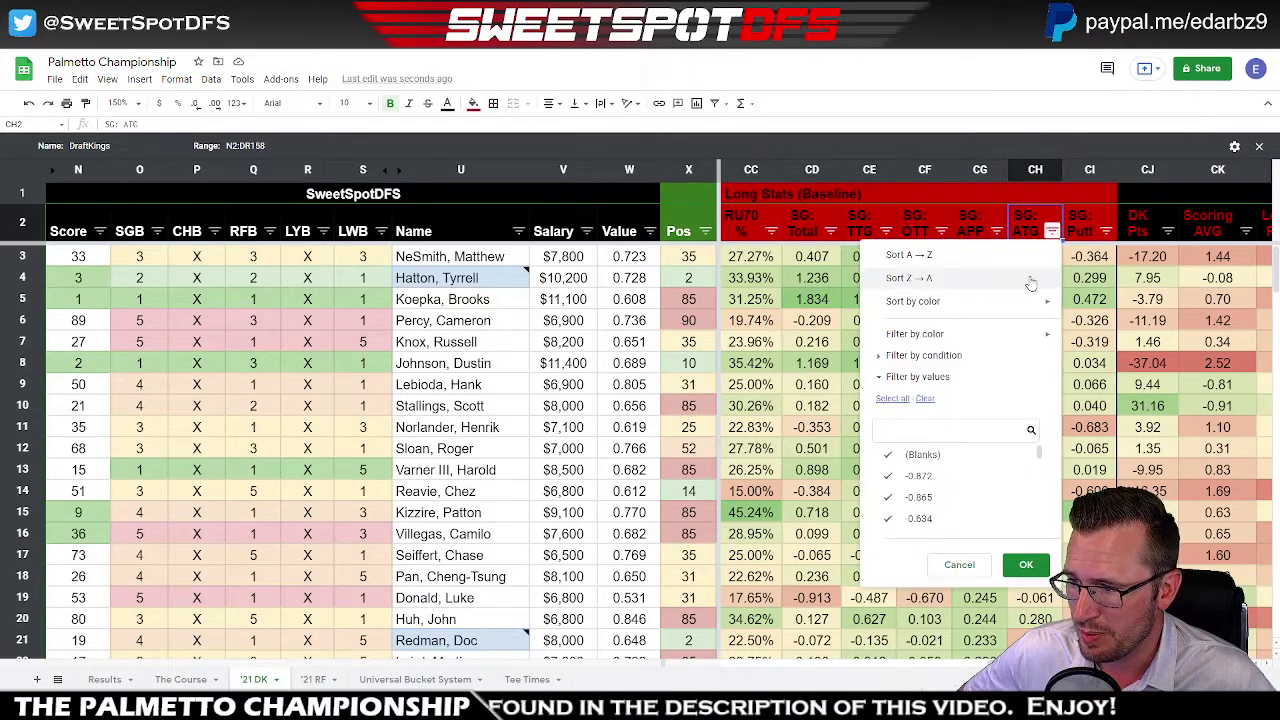
pyautogui.click(942, 277)
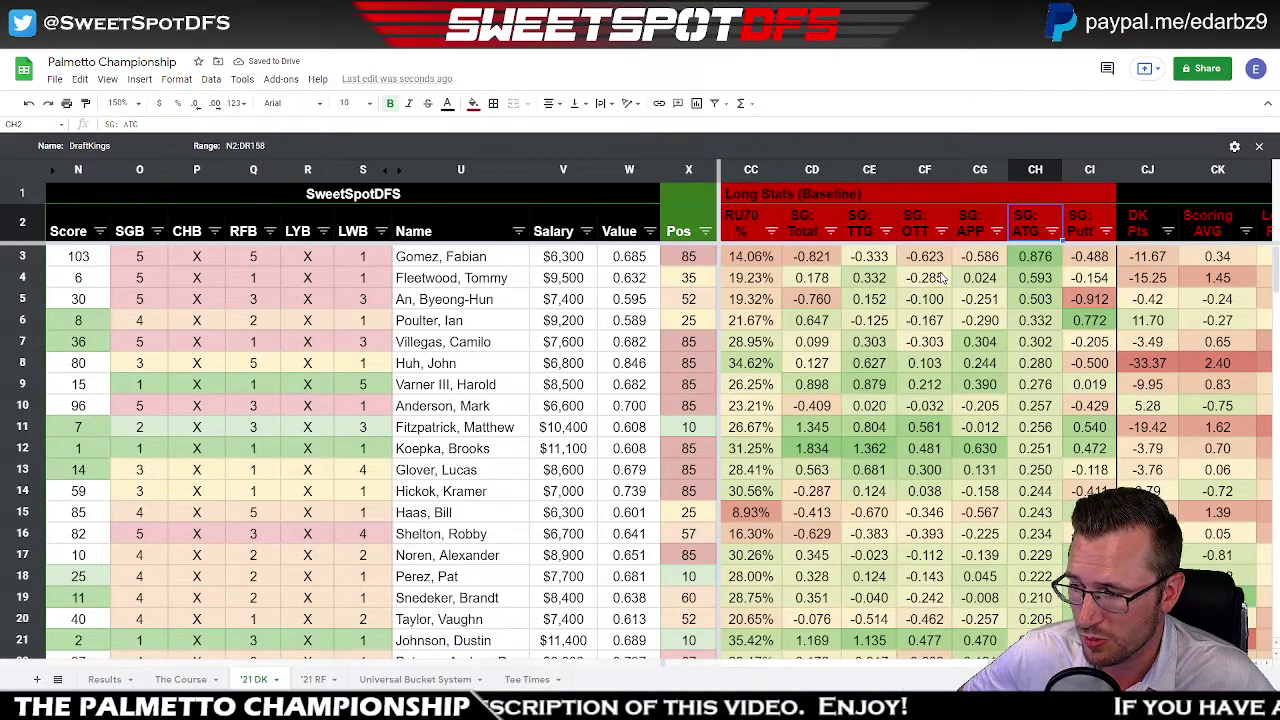
pyautogui.click(1106, 231)
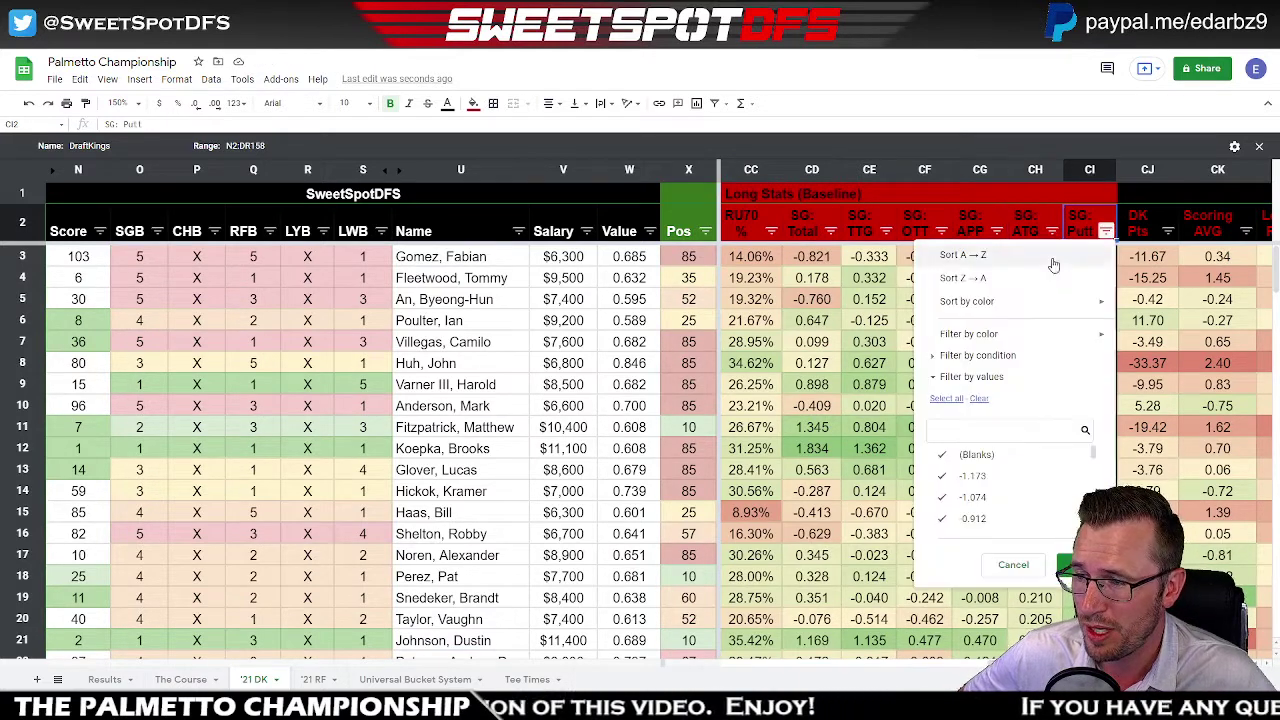
pyautogui.click(953, 278)
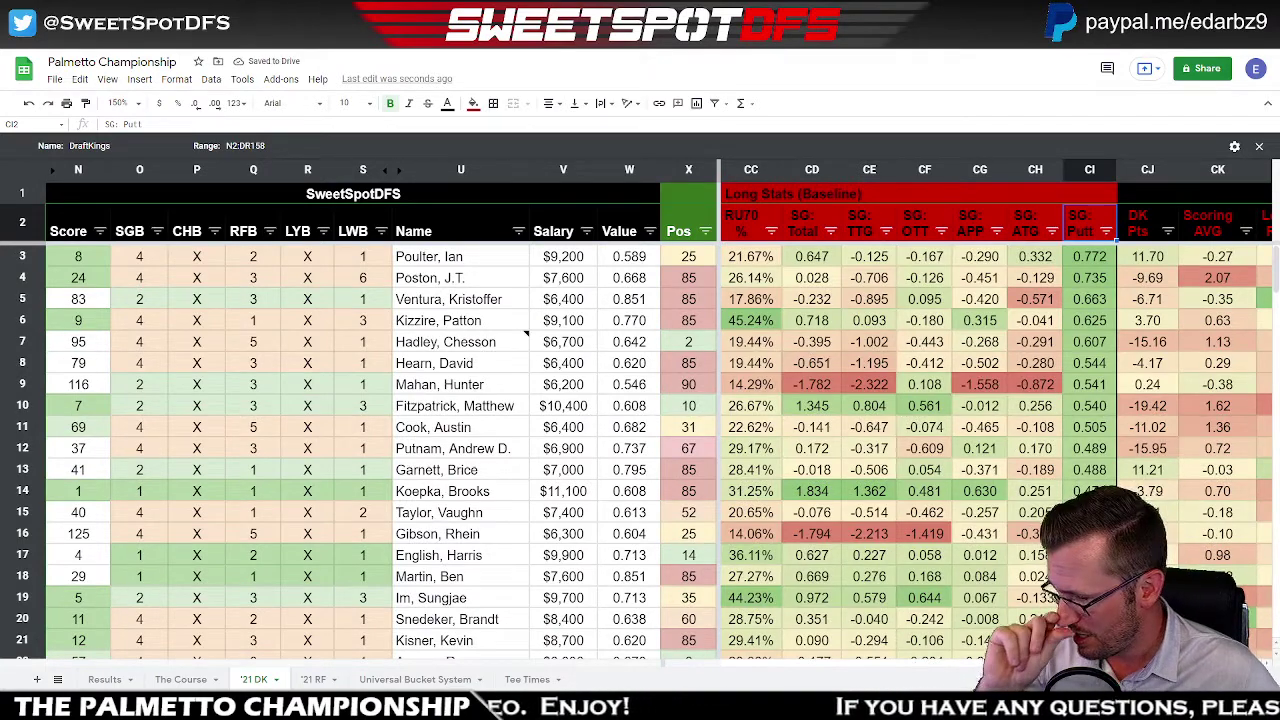
# - Sort the players by DD in the Extra Stats section and after that by DA, both in descending order
pyautogui.hscroll(5, 995, 440)
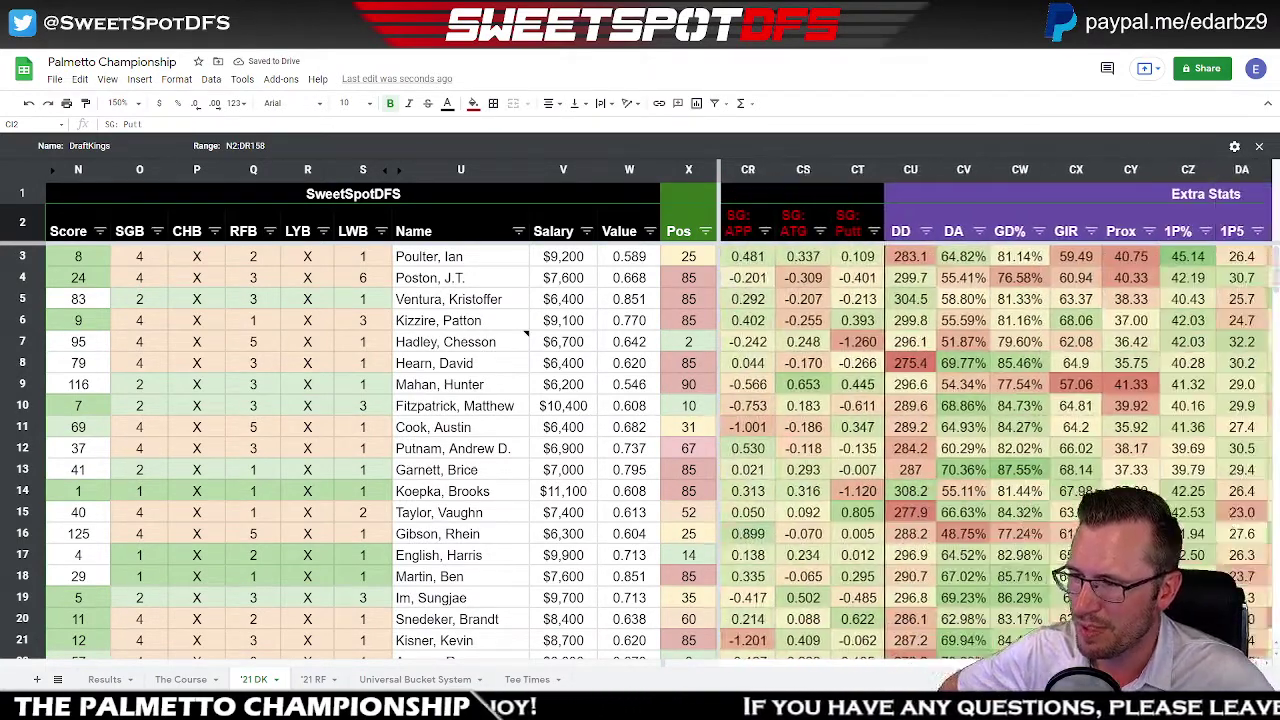
pyautogui.hscroll(3, 995, 440)
pyautogui.click(761, 231)
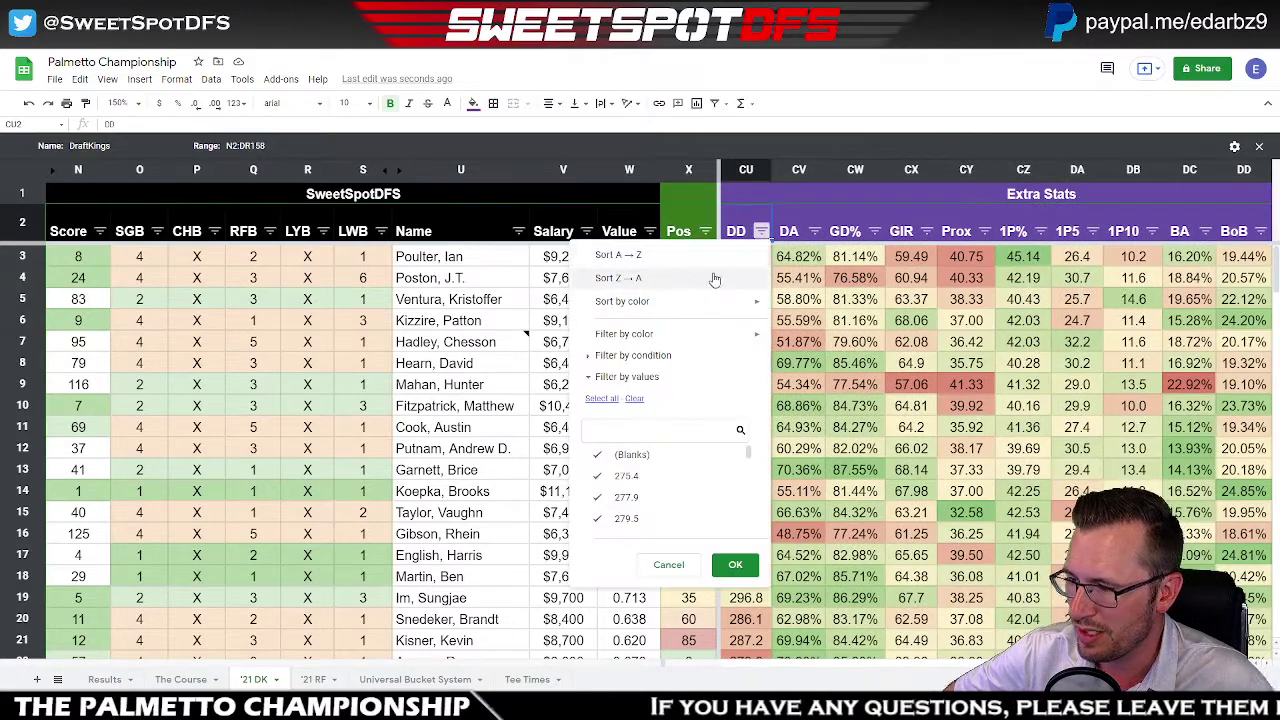
pyautogui.click(714, 279)
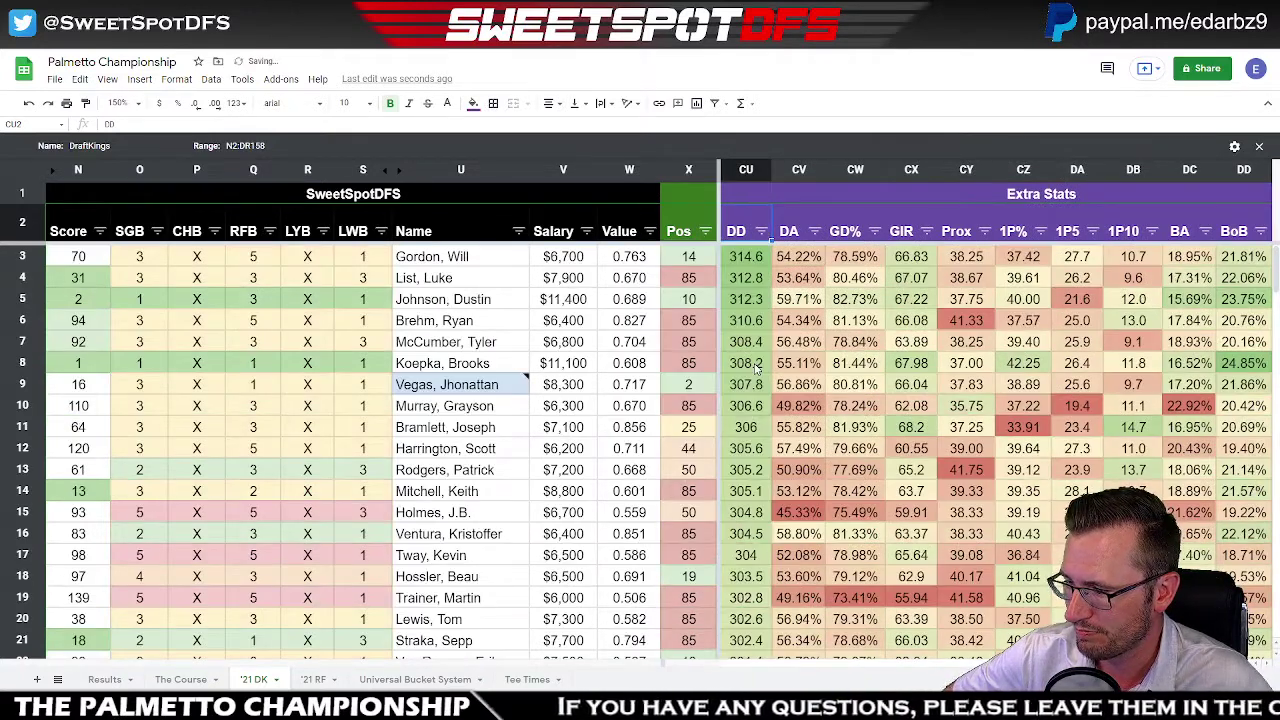
pyautogui.click(814, 231)
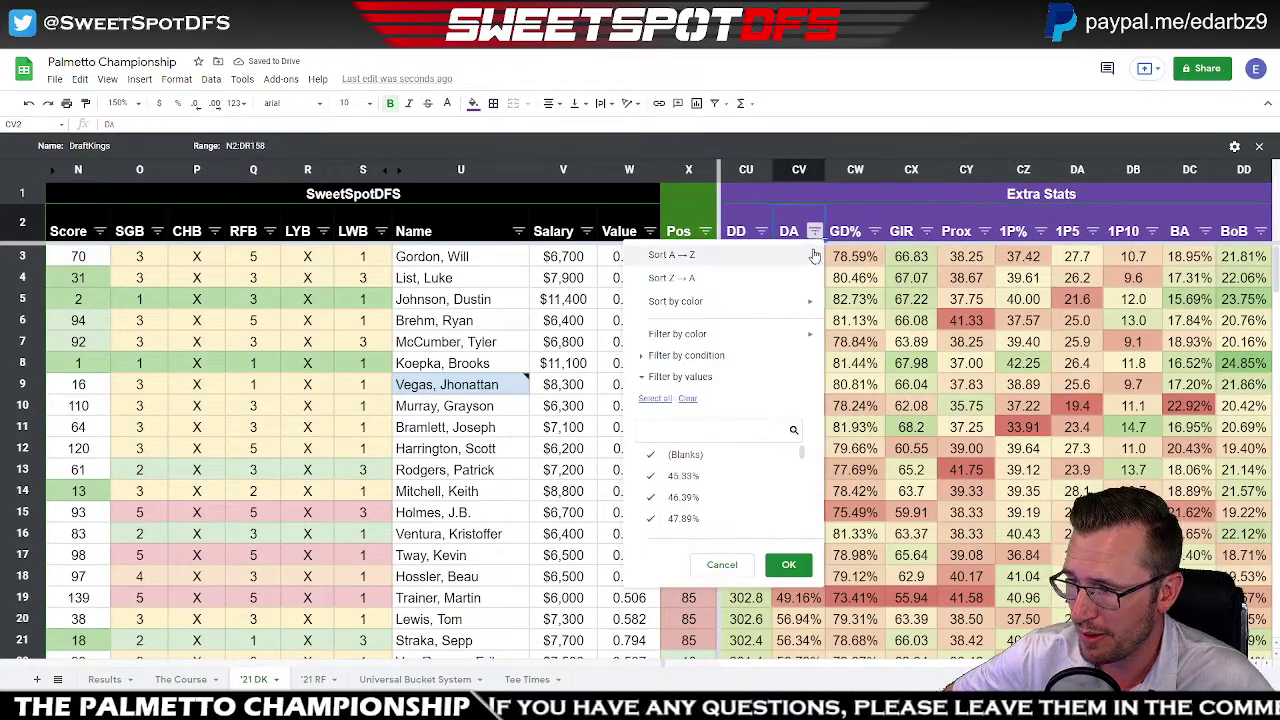
pyautogui.click(757, 280)
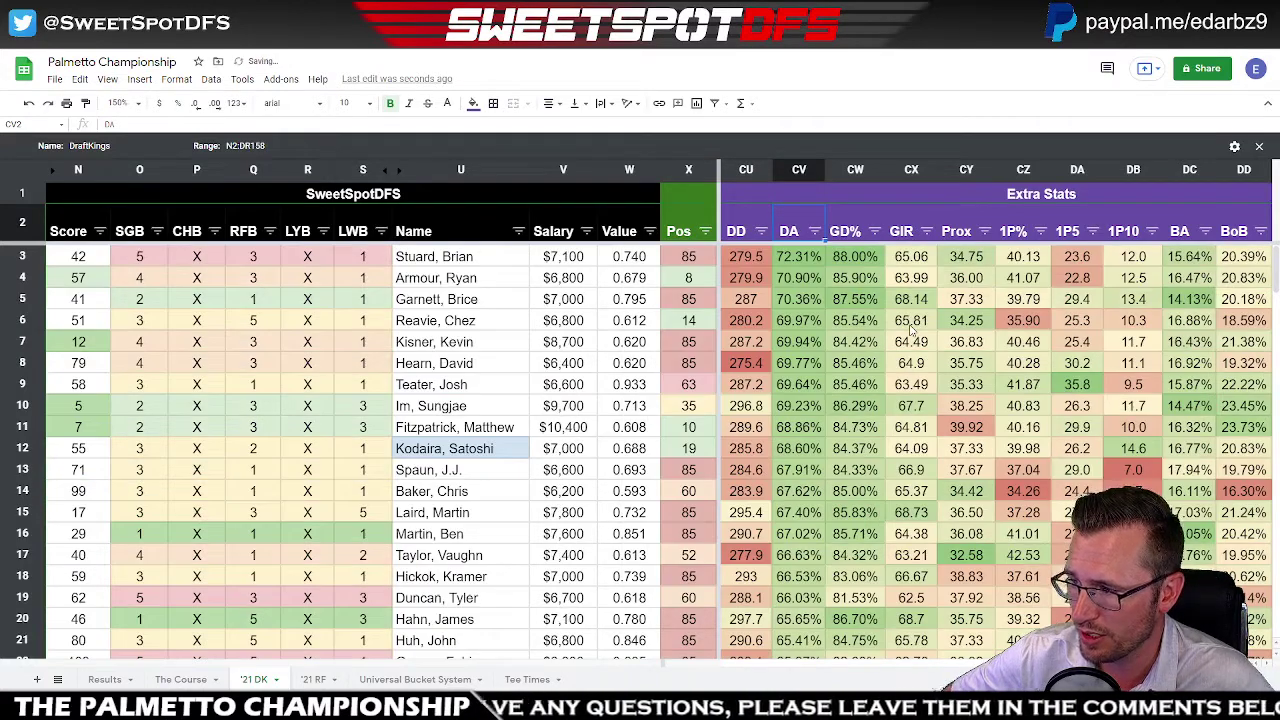
# - Sort the players by GD% and after that by GIR, both in descending order
pyautogui.click(874, 231)
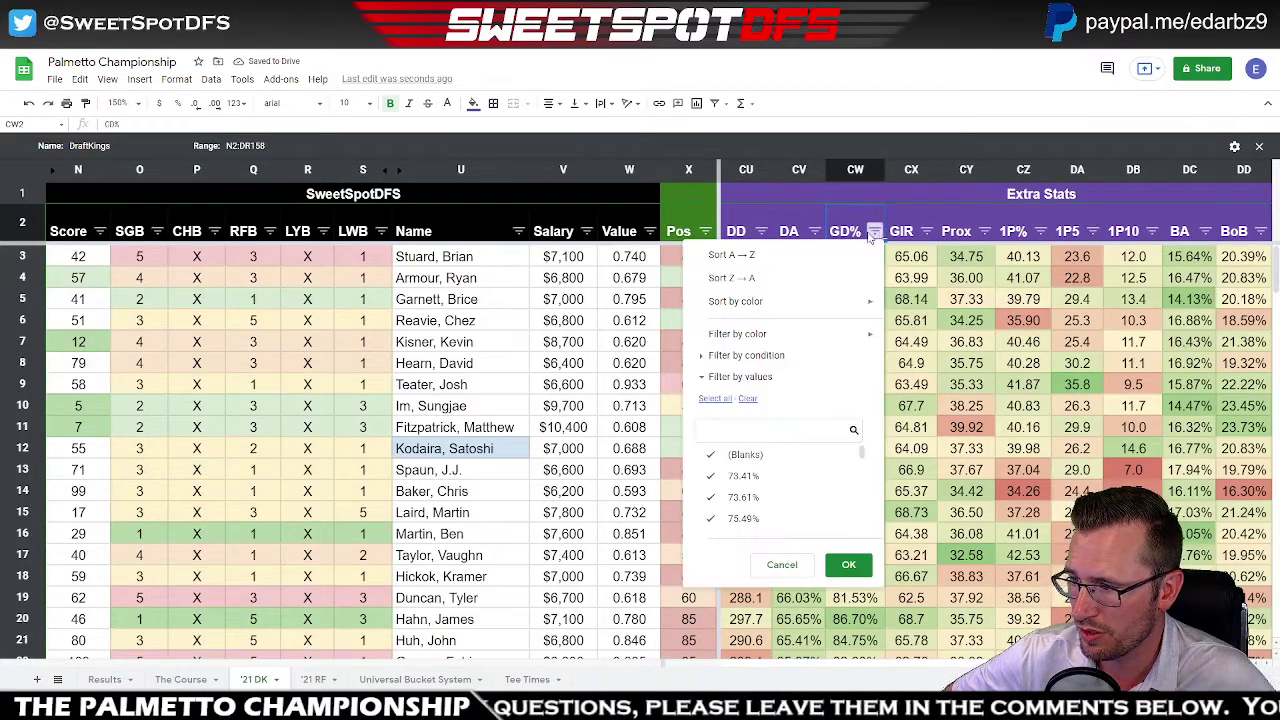
pyautogui.click(766, 280)
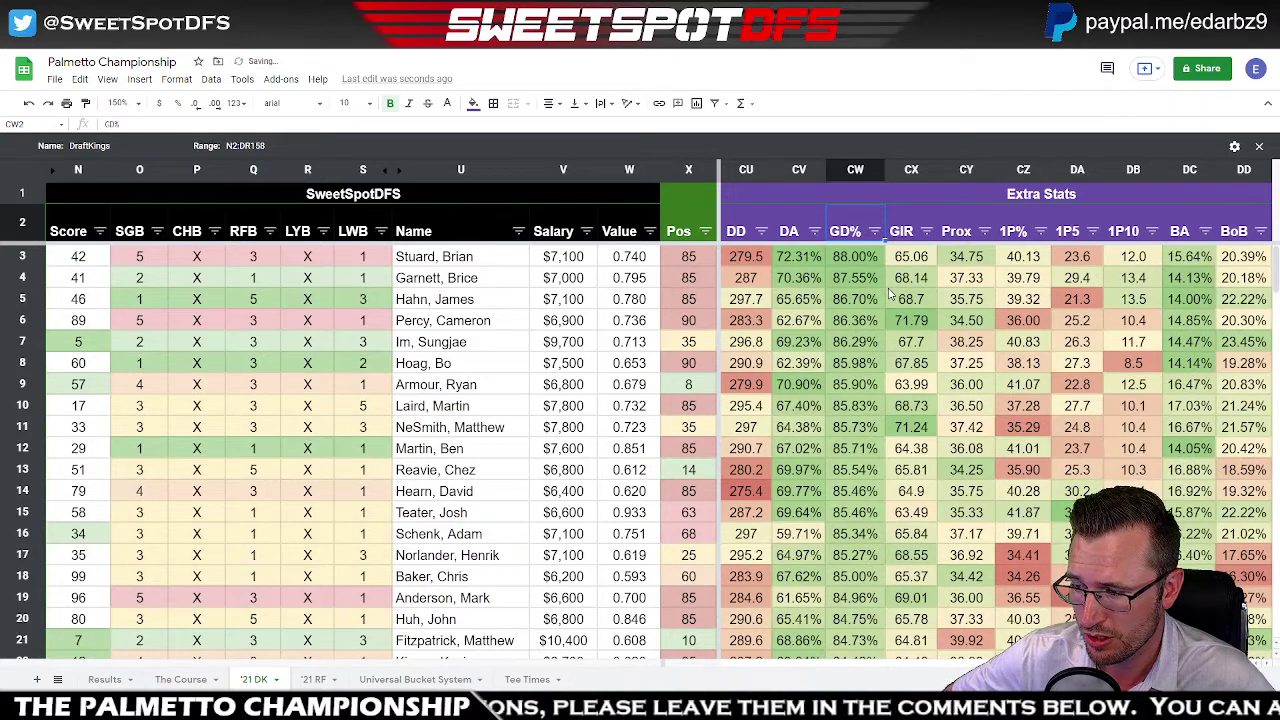
pyautogui.click(926, 232)
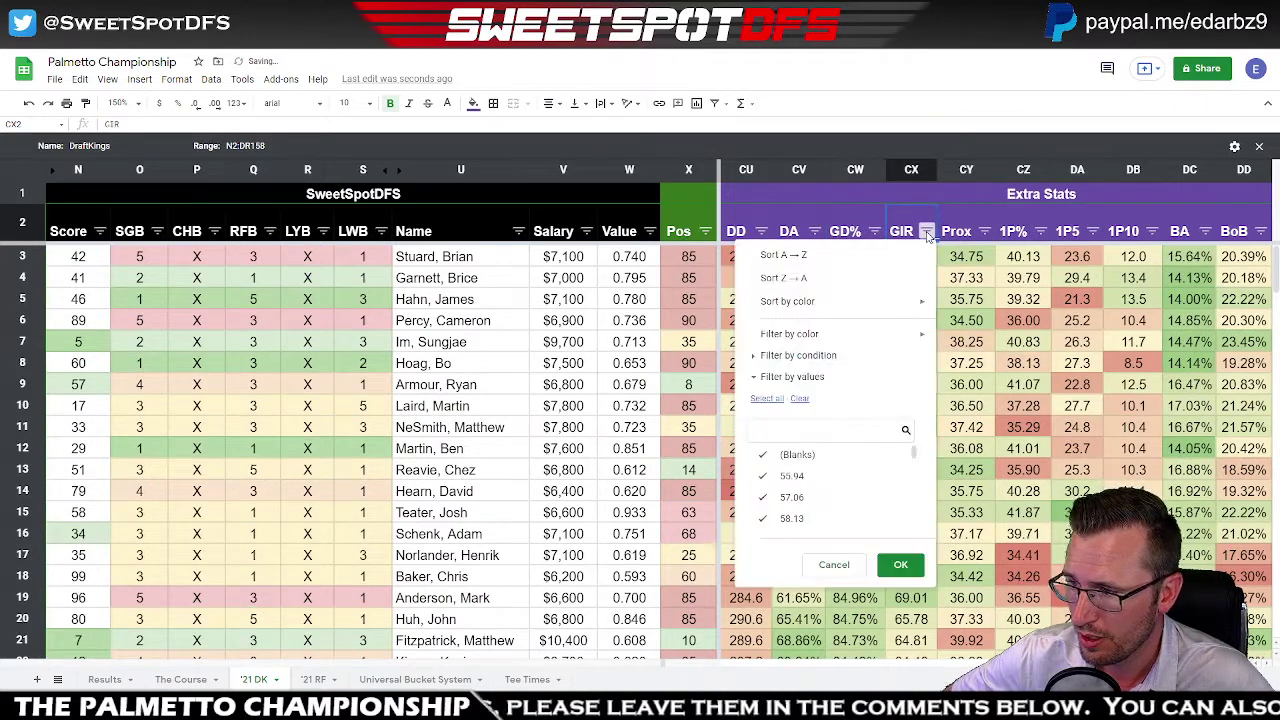
pyautogui.click(840, 284)
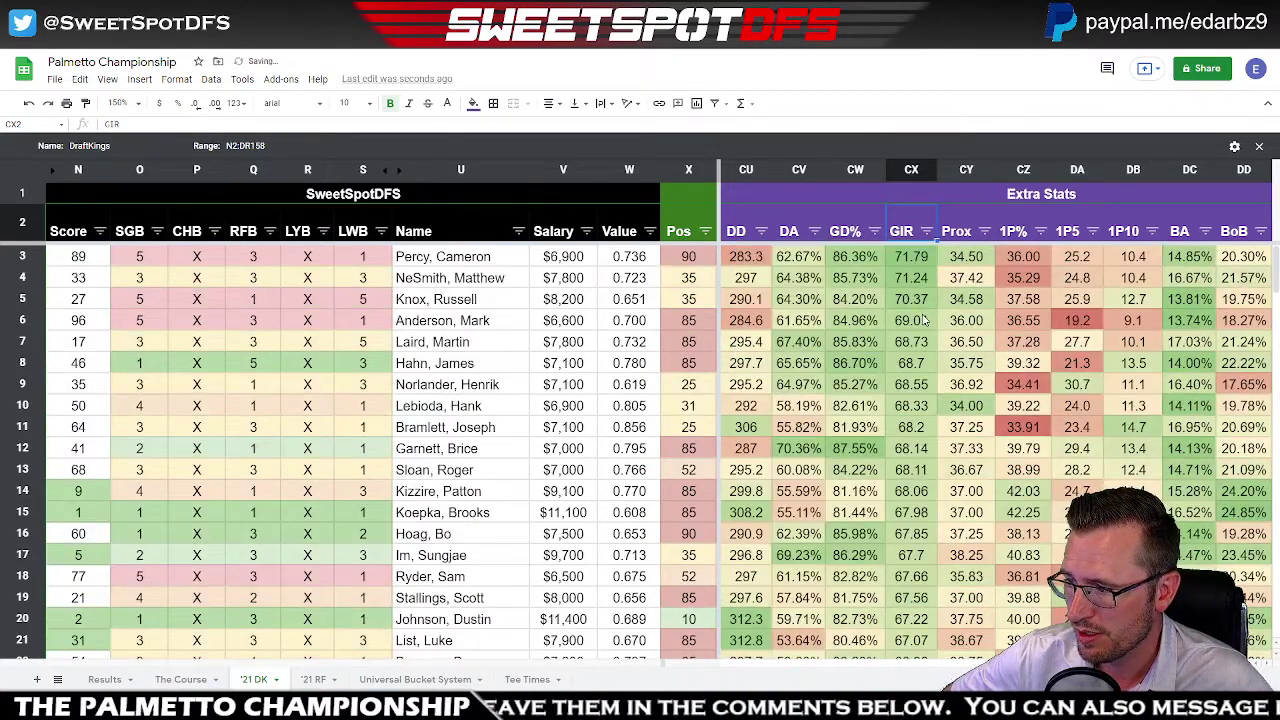
# - Sort the players by Prox in ascending order, followed by 1P% in descending order
pyautogui.click(984, 232)
pyautogui.click(841, 255)
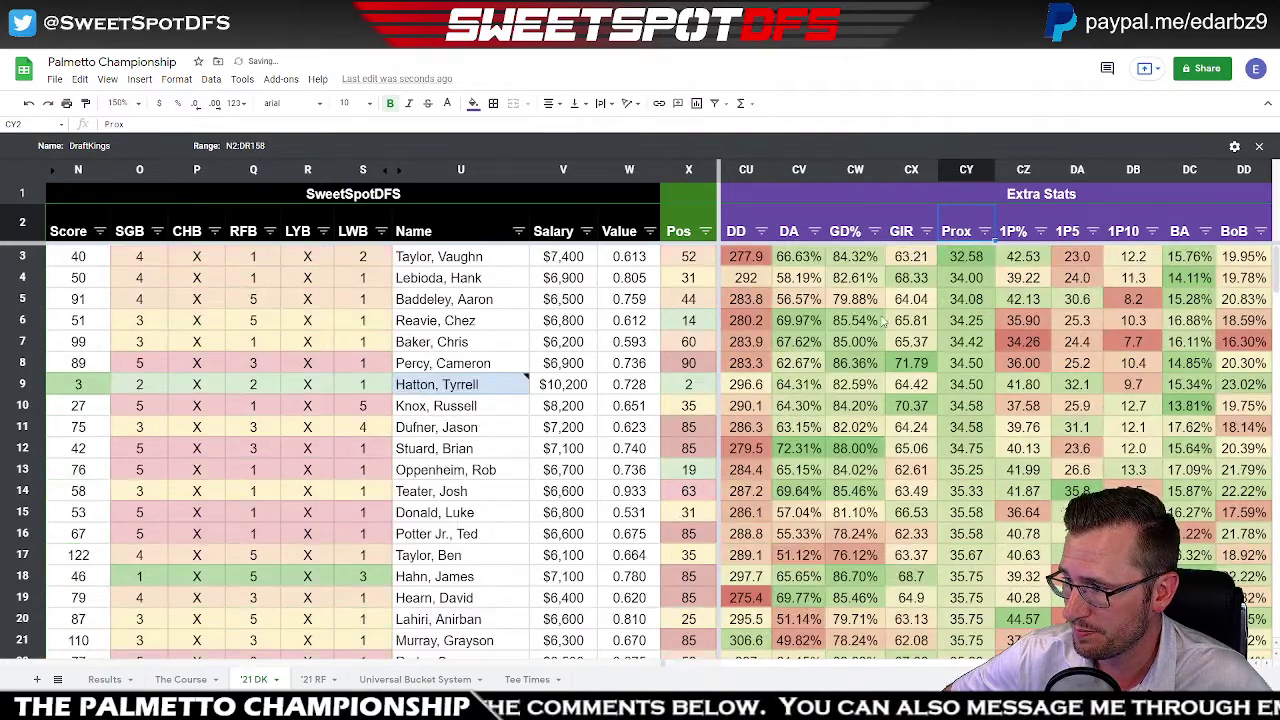
pyautogui.click(1040, 231)
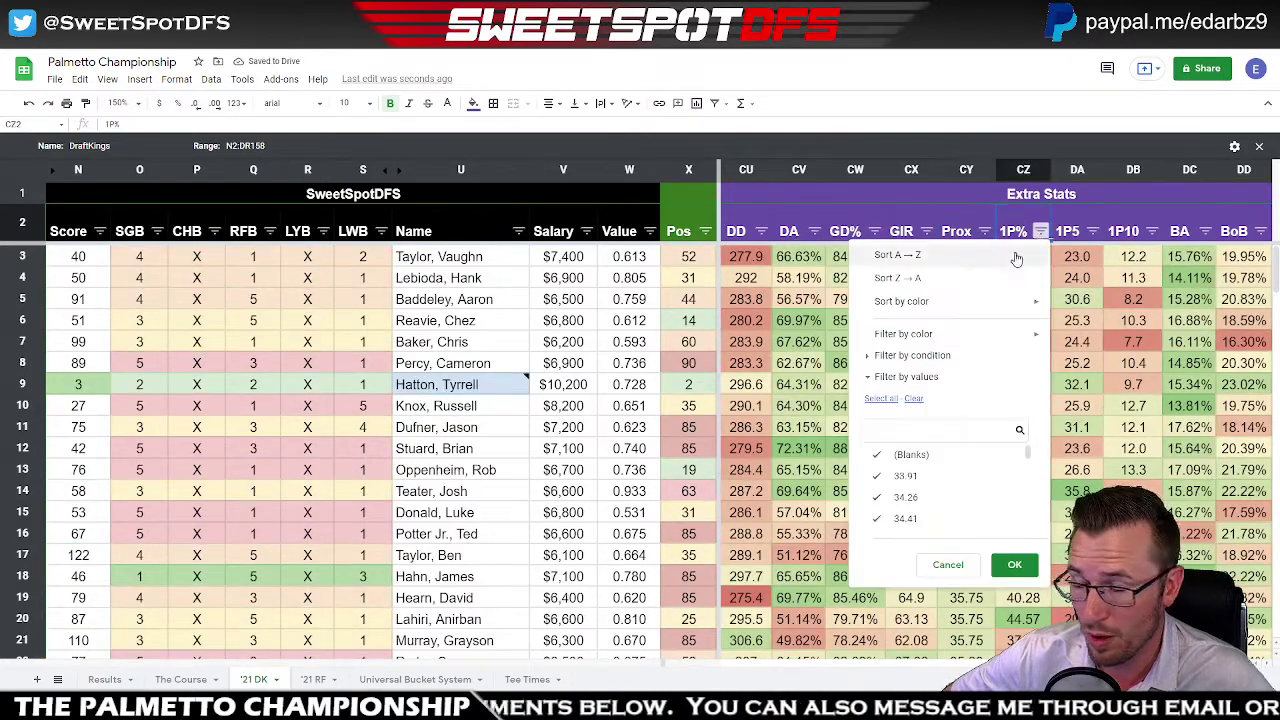
pyautogui.click(972, 278)
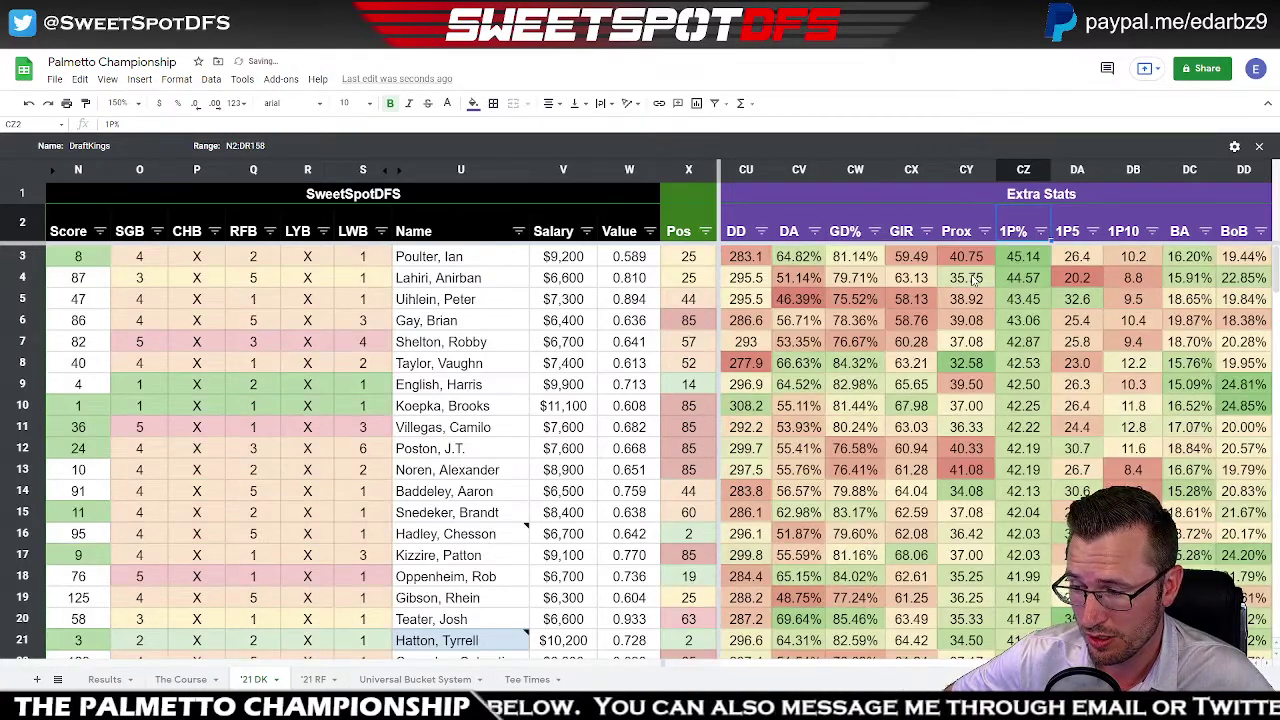
# - Sort the players by 1P5 and after that by 1P10, both in descending order
pyautogui.click(1092, 231)
pyautogui.click(948, 279)
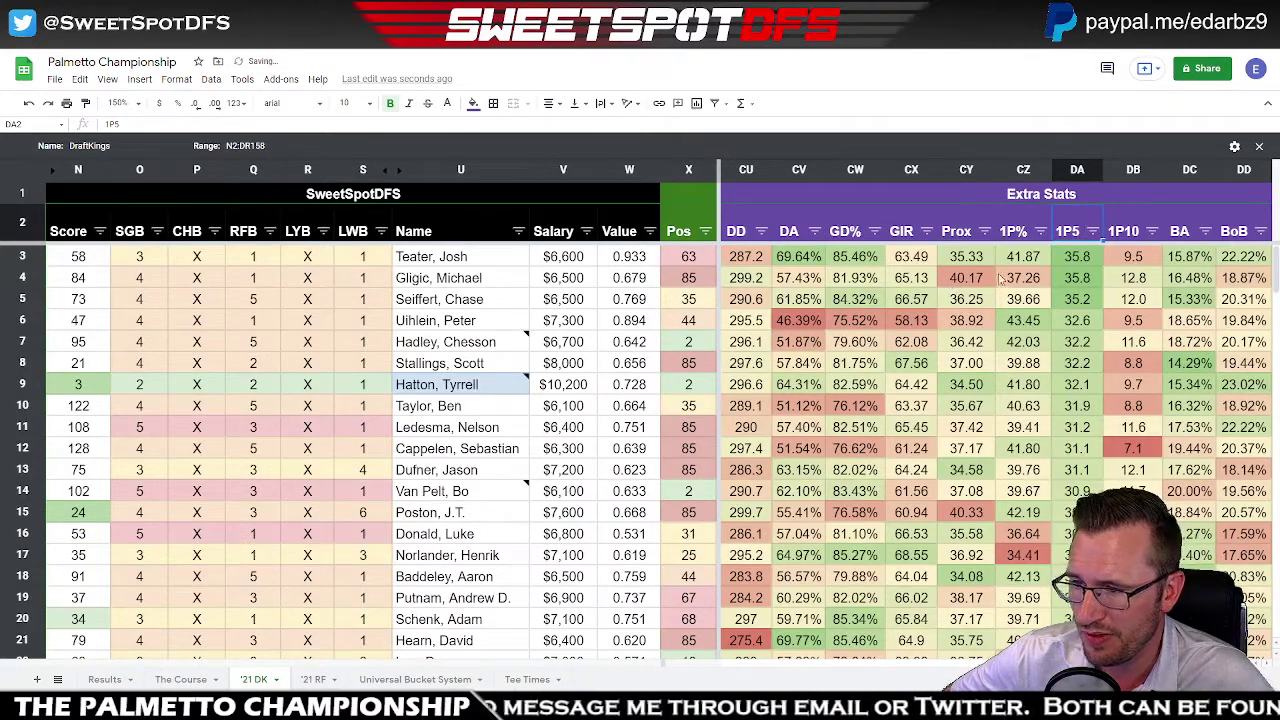
pyautogui.click(1152, 232)
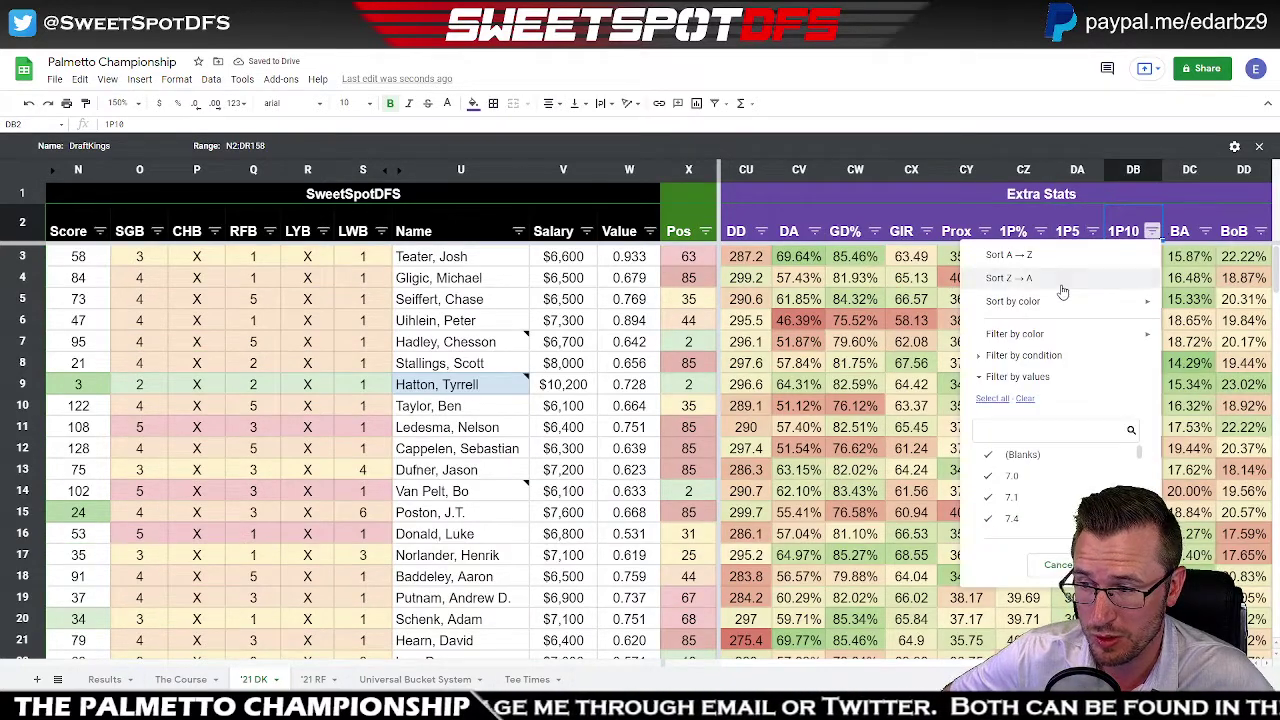
pyautogui.click(1009, 278)
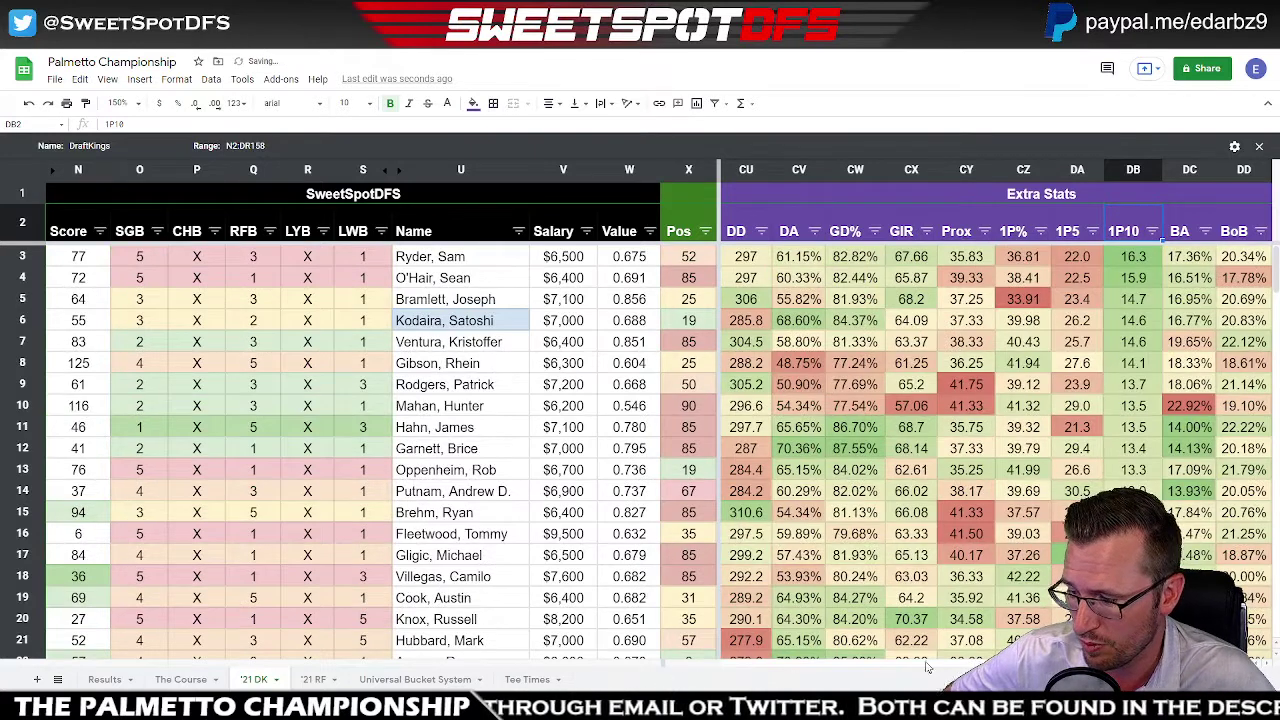
# - Sort the players by BA in ascending order, followed by BoB in descending order
pyautogui.hscroll(6, 987, 415)
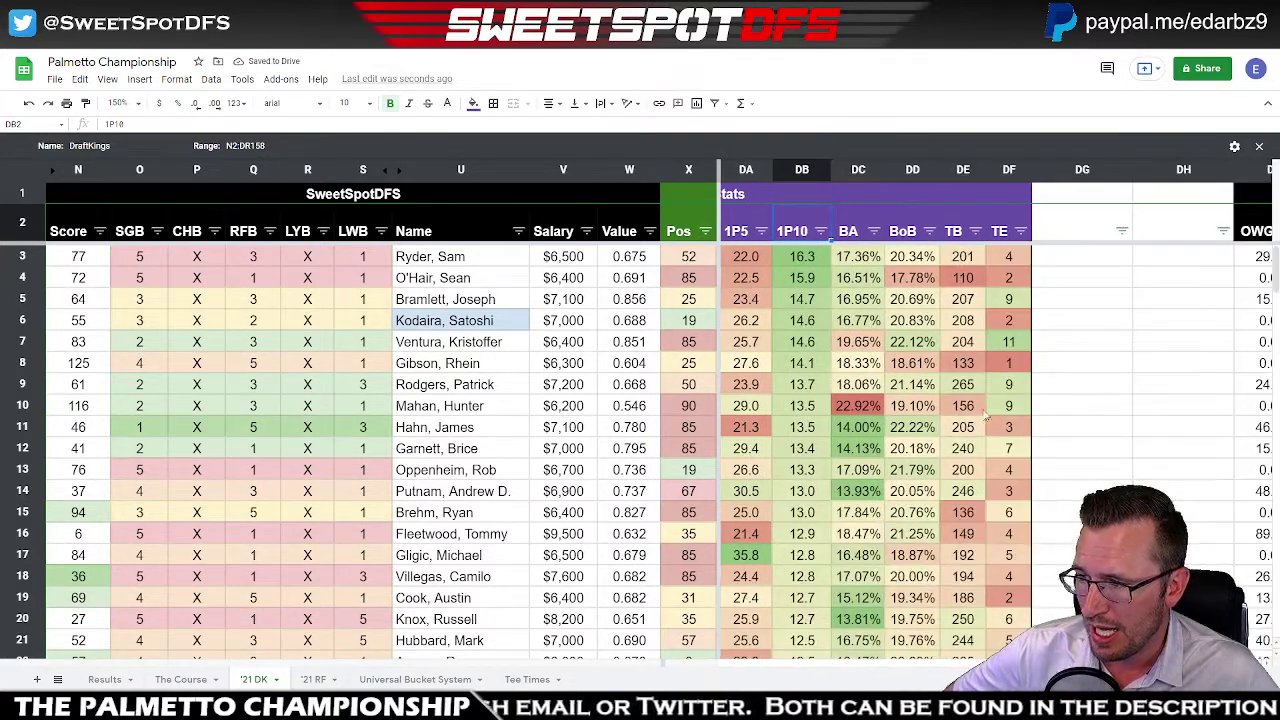
pyautogui.click(874, 231)
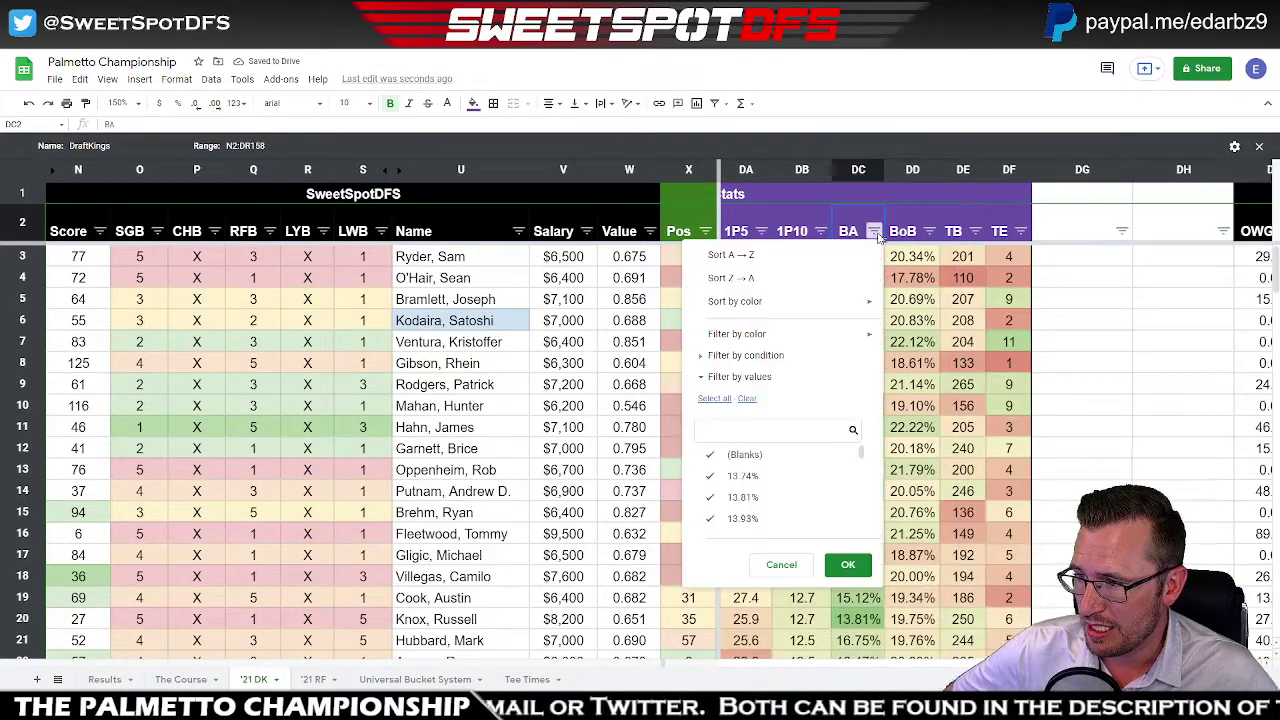
pyautogui.click(772, 257)
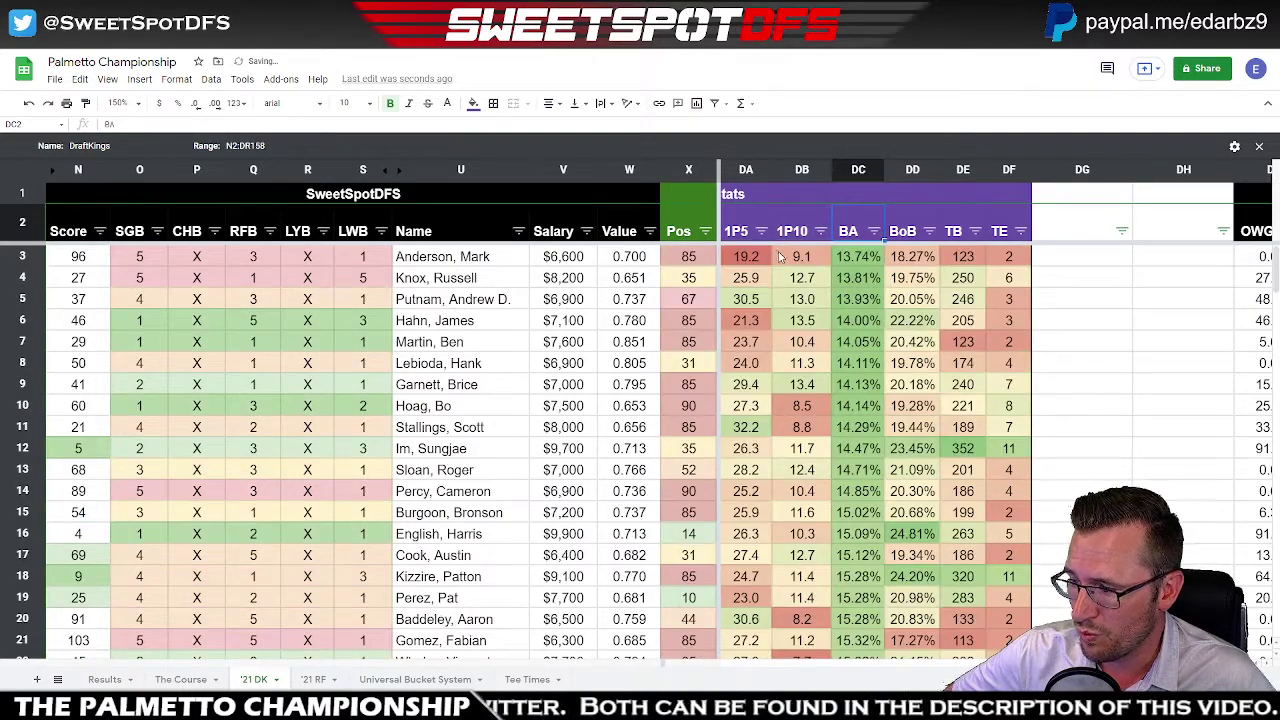
pyautogui.click(929, 231)
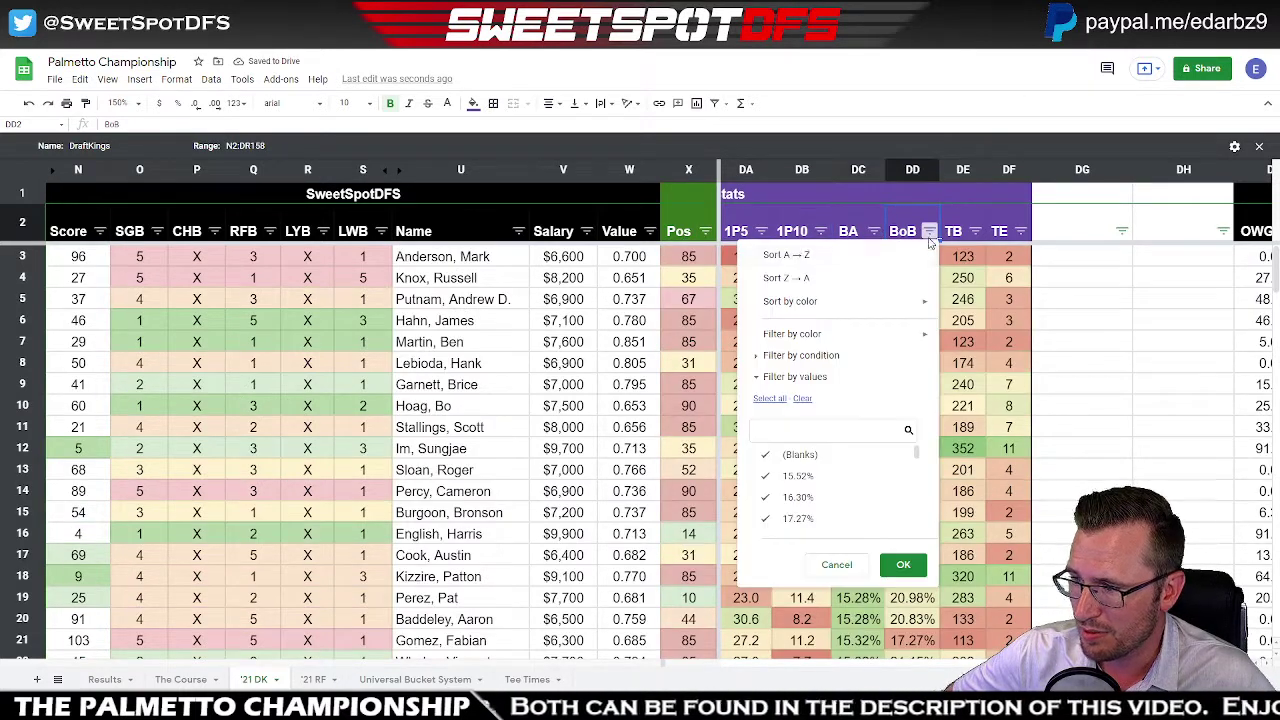
pyautogui.click(836, 278)
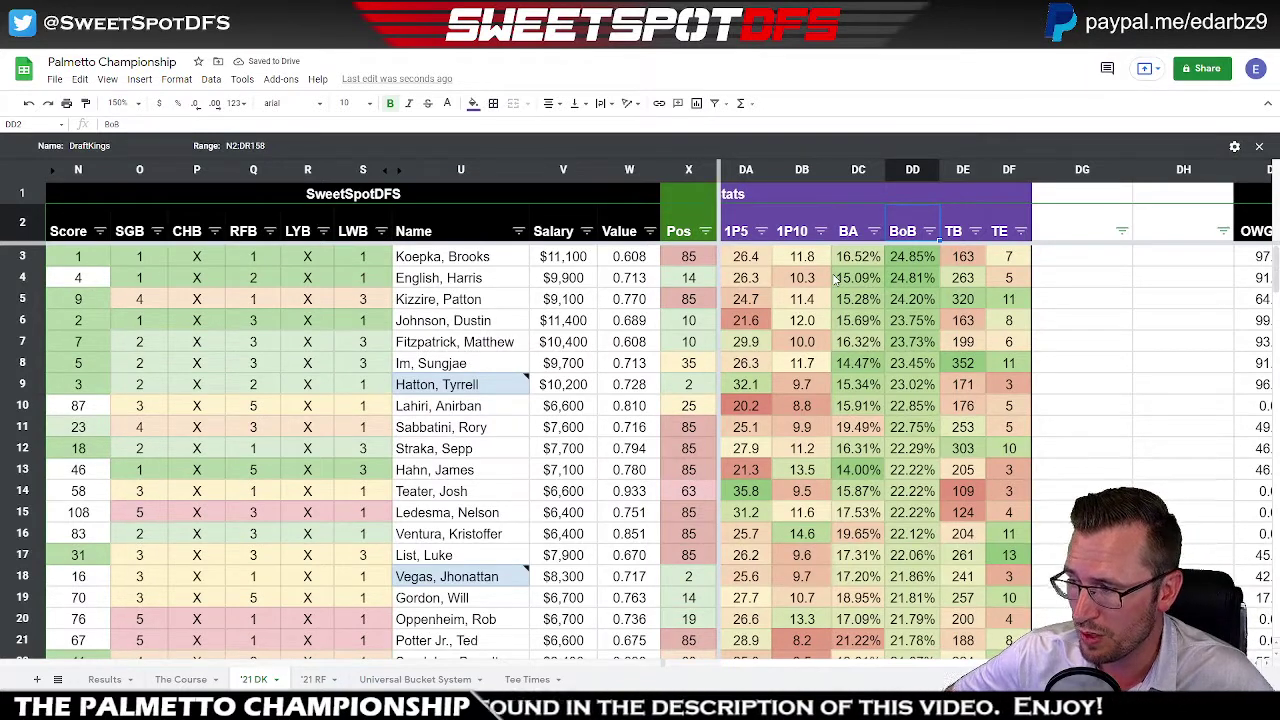
# - Single out the names of Hatton and Vegas in the list sorted by BoB, and clear the selection from them
pyautogui.click(489, 391)
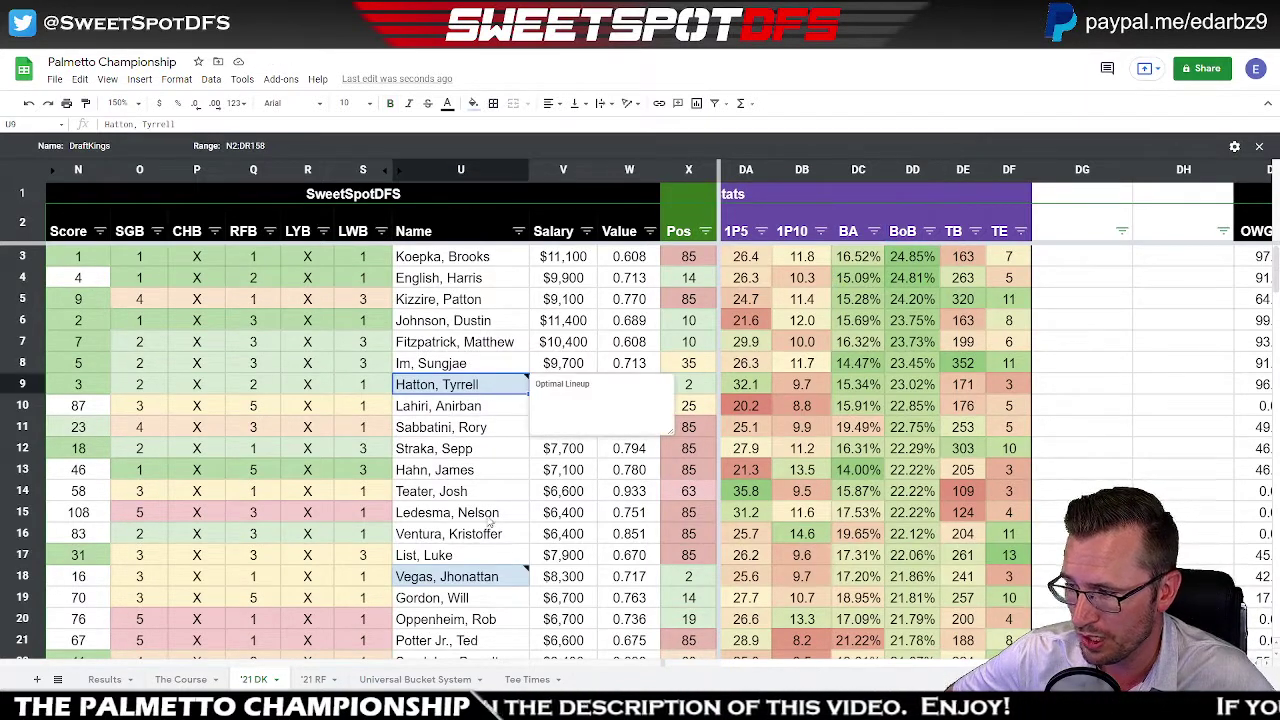
pyautogui.click(493, 578)
pyautogui.click(1042, 326)
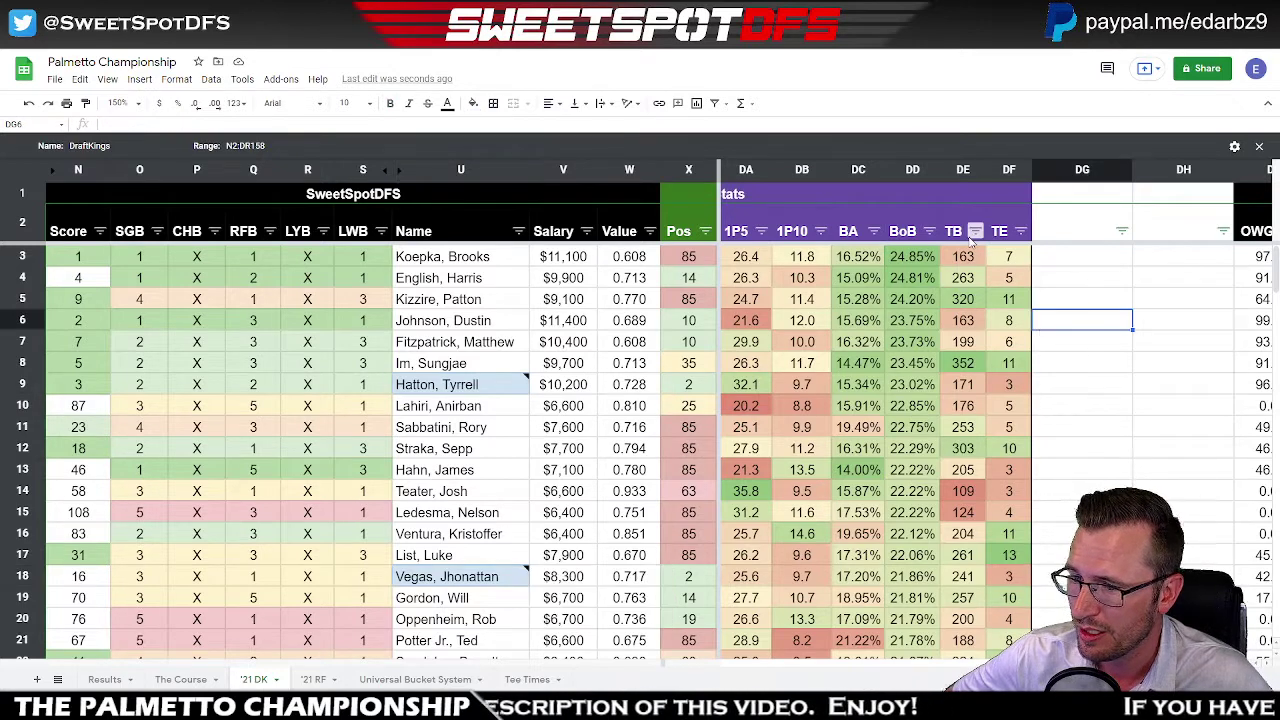
# - Sort the players by TB and after that by TE, both in descending order
pyautogui.click(974, 232)
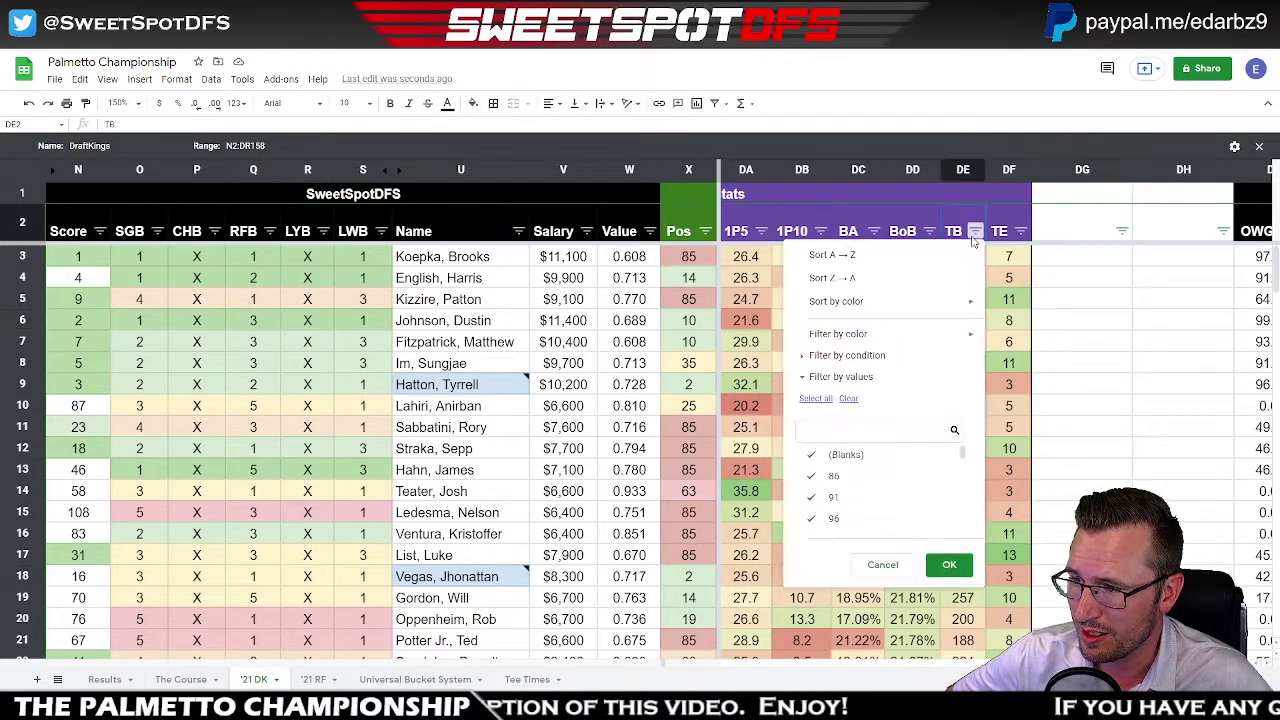
pyautogui.click(887, 279)
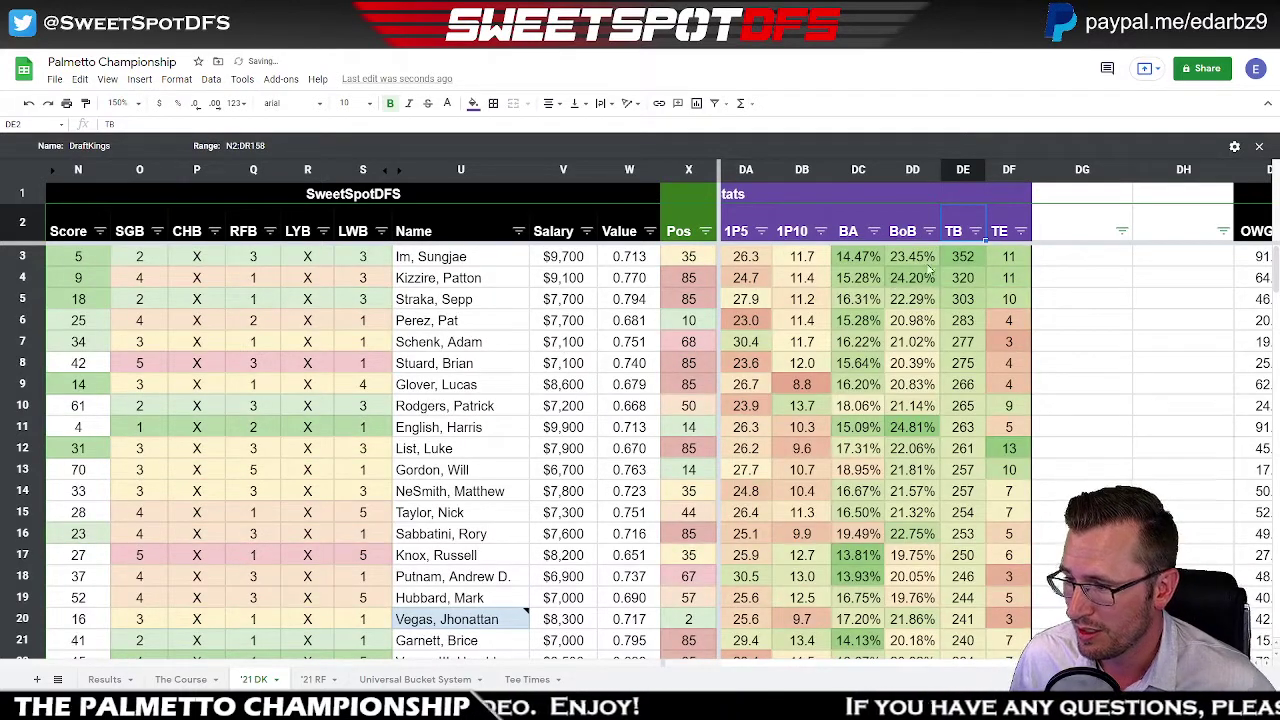
pyautogui.click(1020, 231)
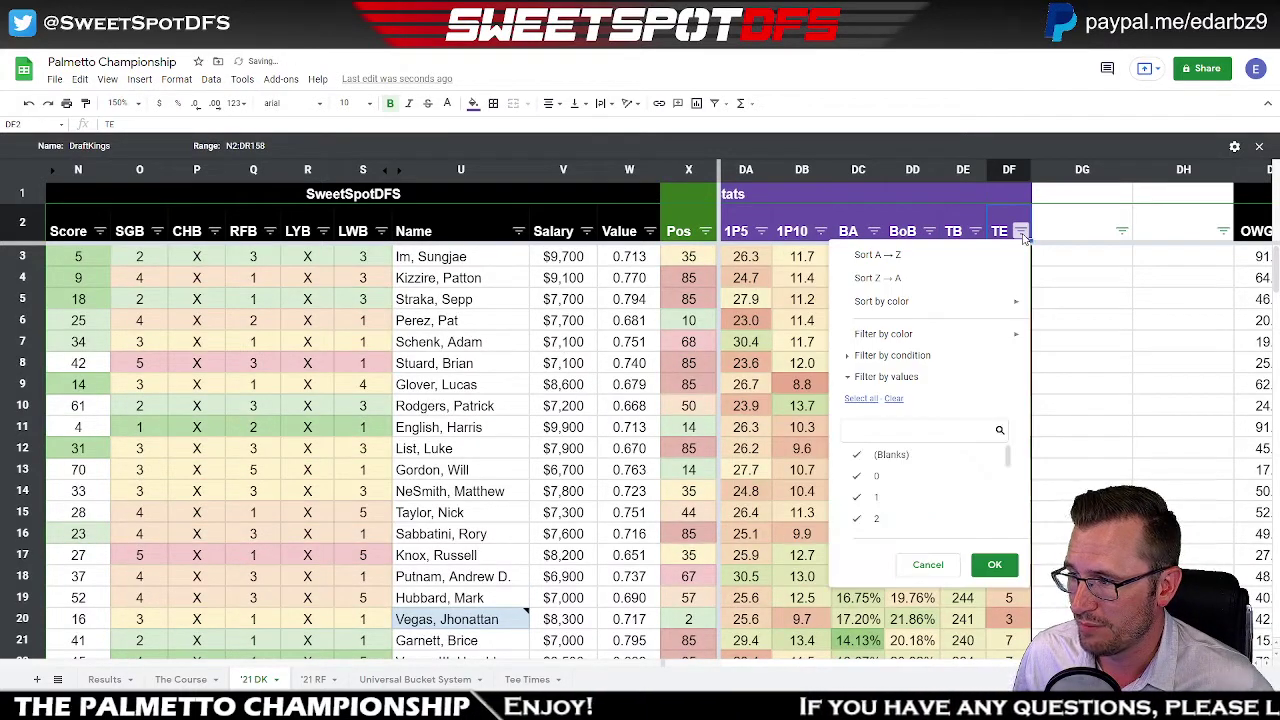
pyautogui.click(900, 280)
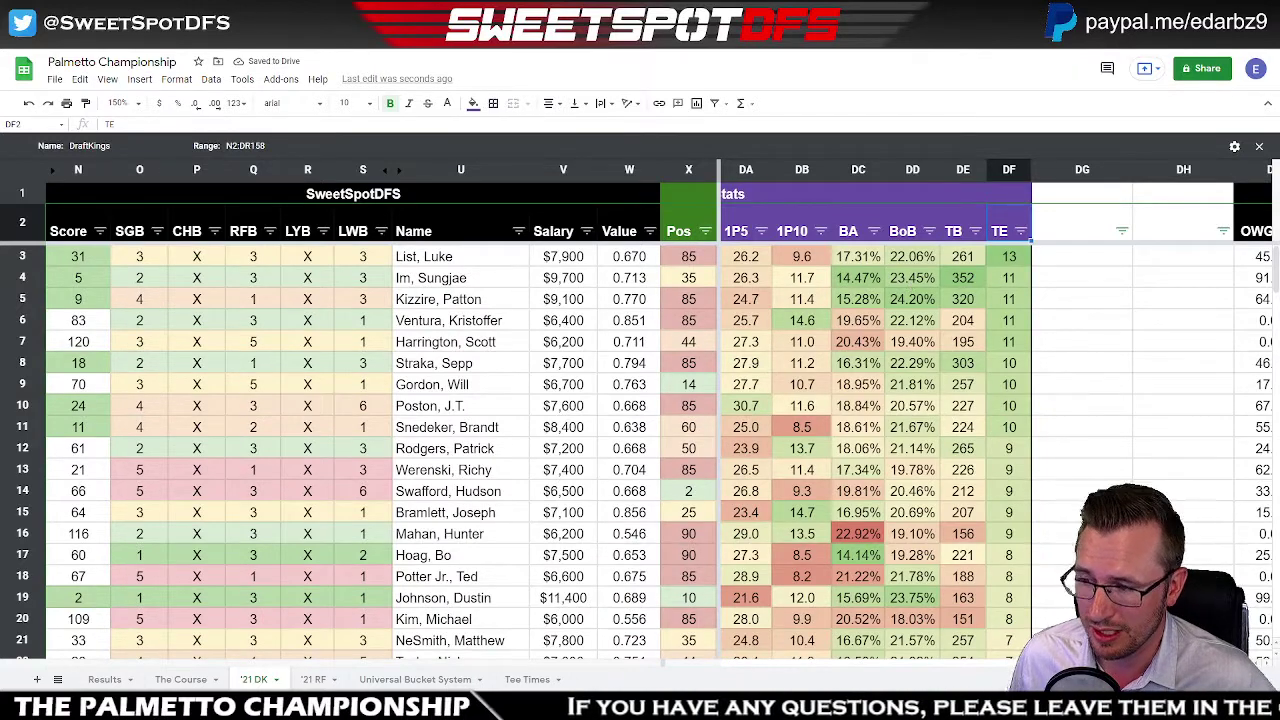
# - Sort the players by OVR Berm in the Course Fit section, first in descending and then in ascending order
pyautogui.hscroll(-10, 1000, 400)
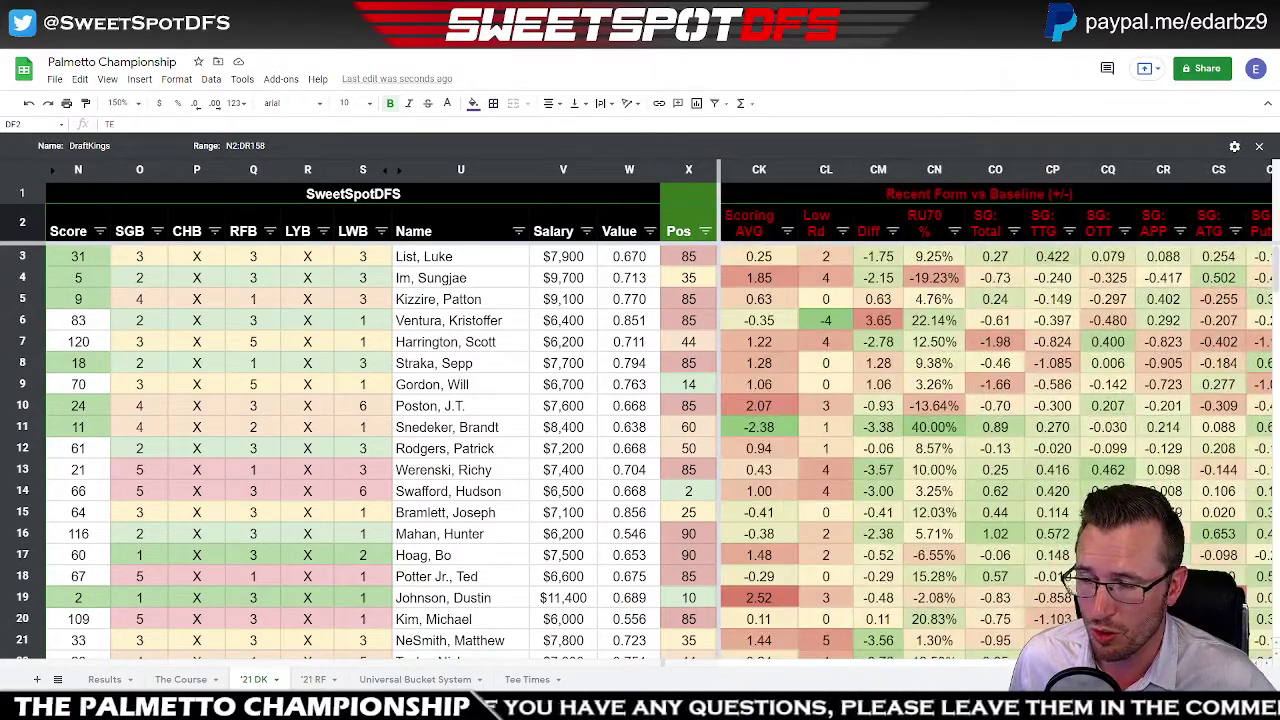
pyautogui.hscroll(-6, 1000, 653)
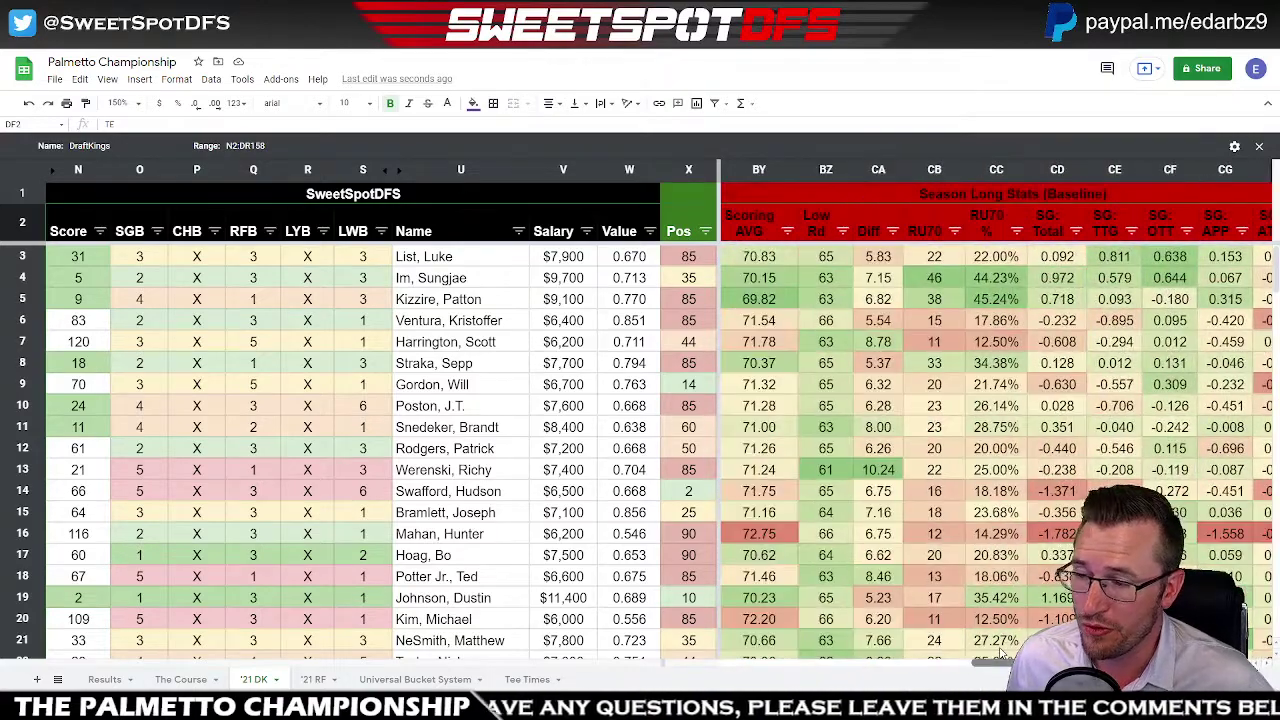
pyautogui.moveTo(1000, 653); pyautogui.dragTo(841, 647)
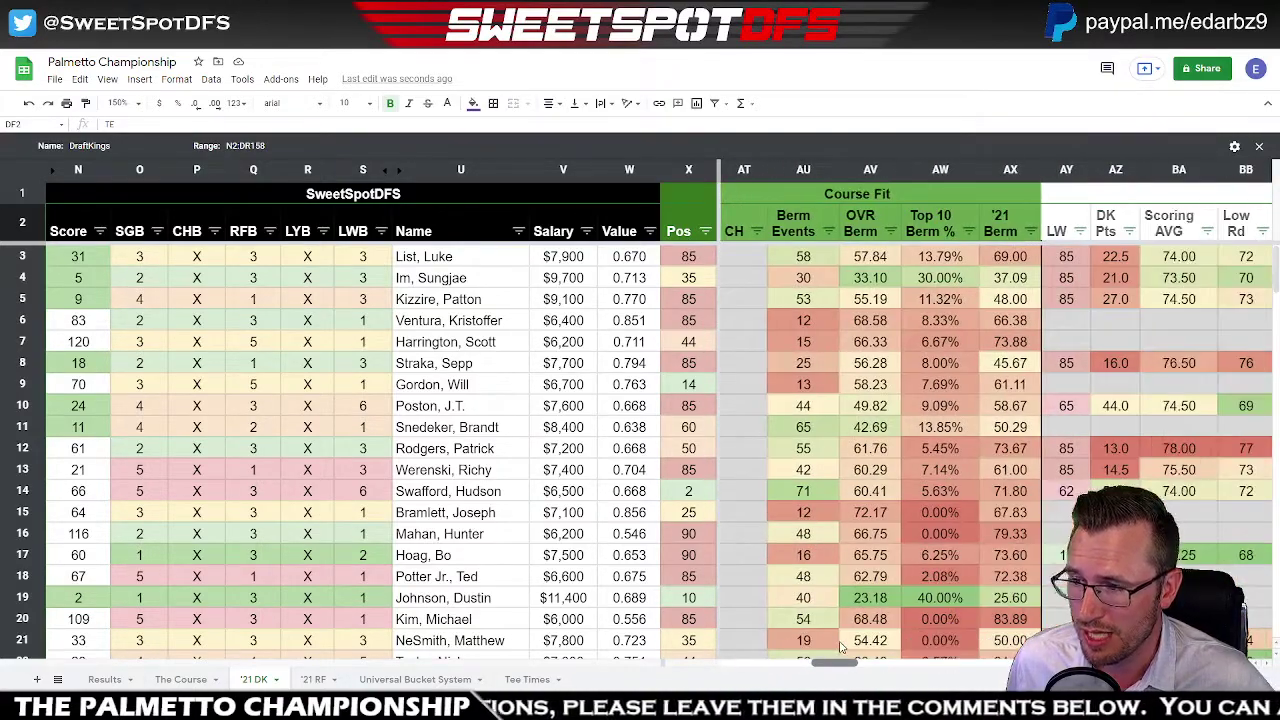
pyautogui.click(889, 232)
pyautogui.click(800, 278)
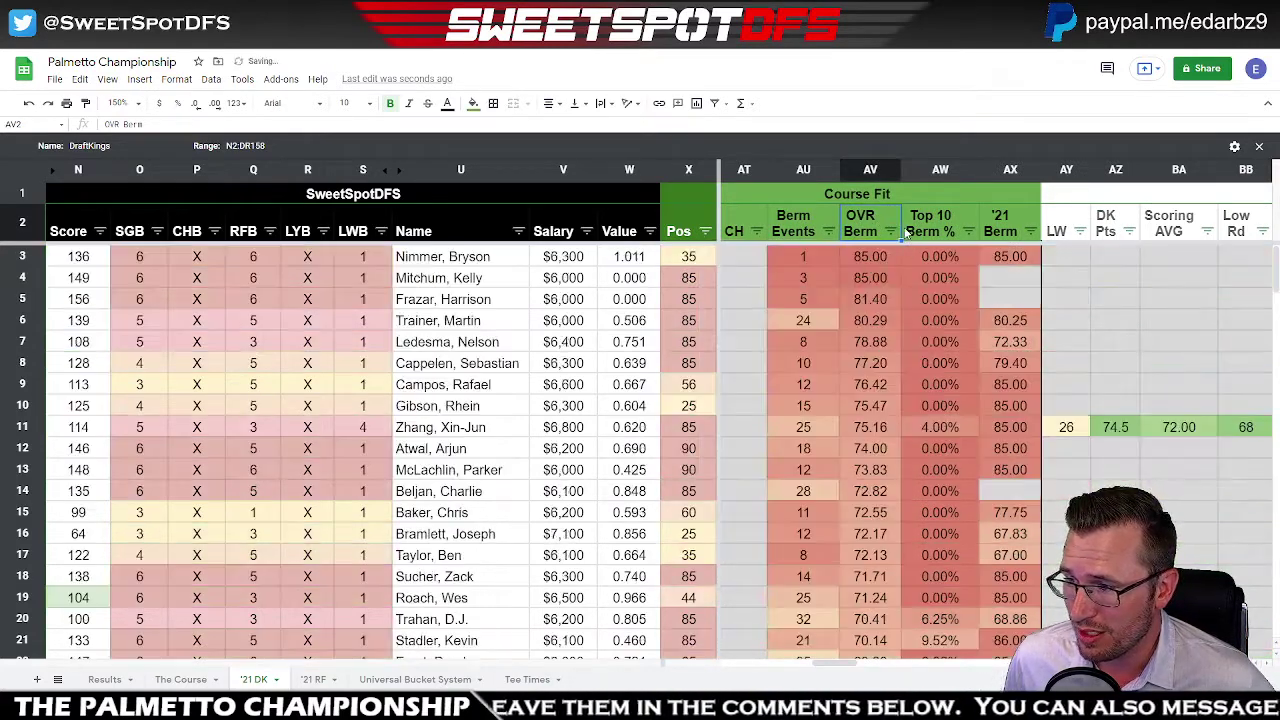
pyautogui.click(890, 232)
pyautogui.click(760, 255)
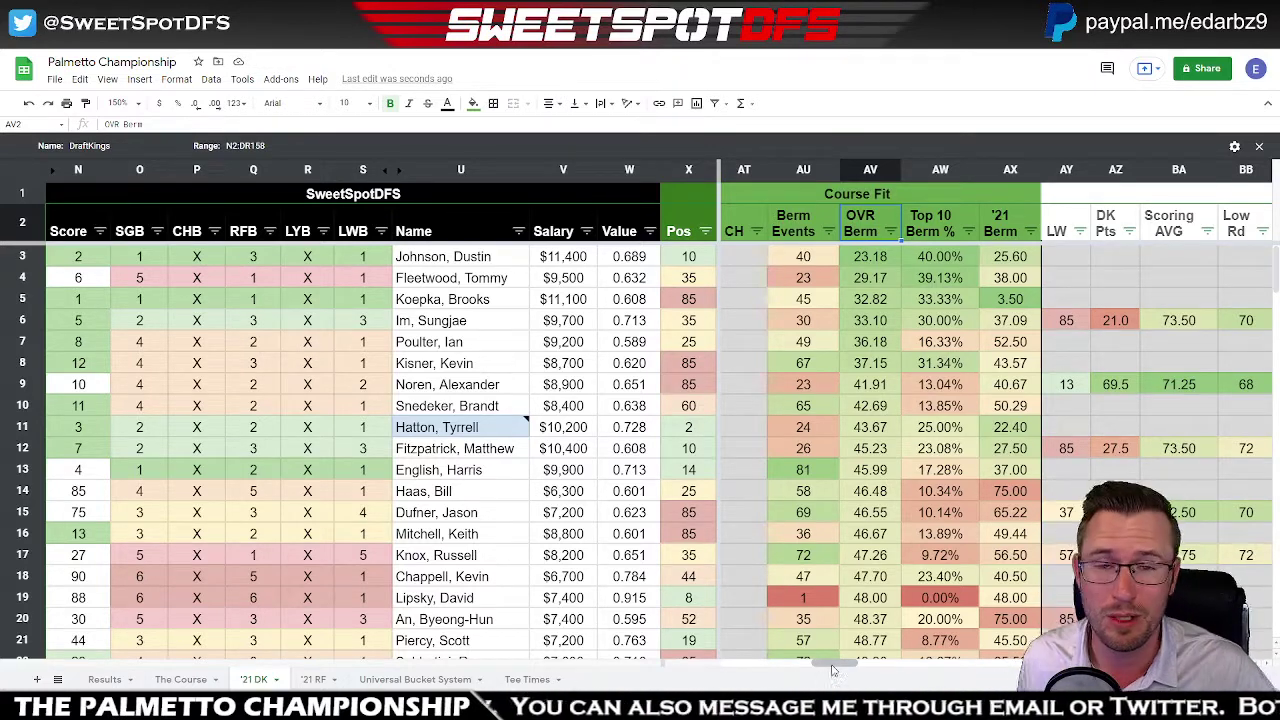
# - Sort the players by Pos in ascending order and single out the Top 10 Berm % cells of Van Rooyen, Lipsky and Higgo
pyautogui.click(705, 231)
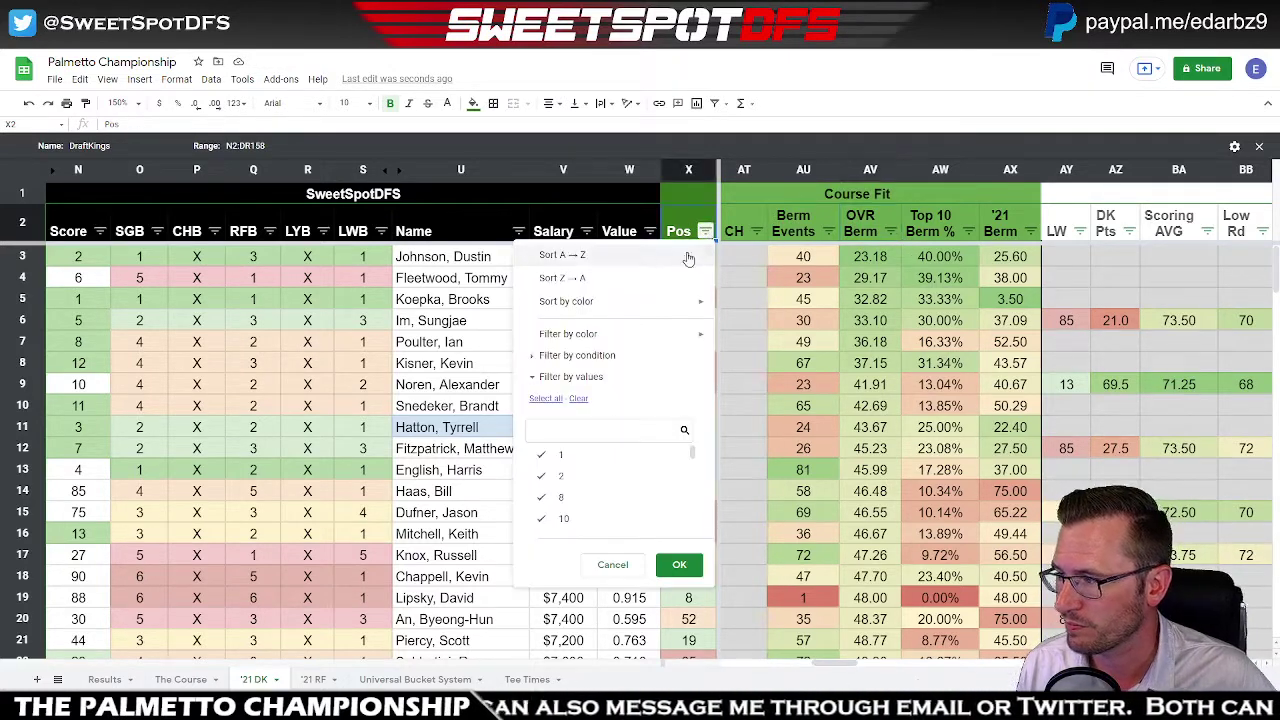
pyautogui.click(662, 256)
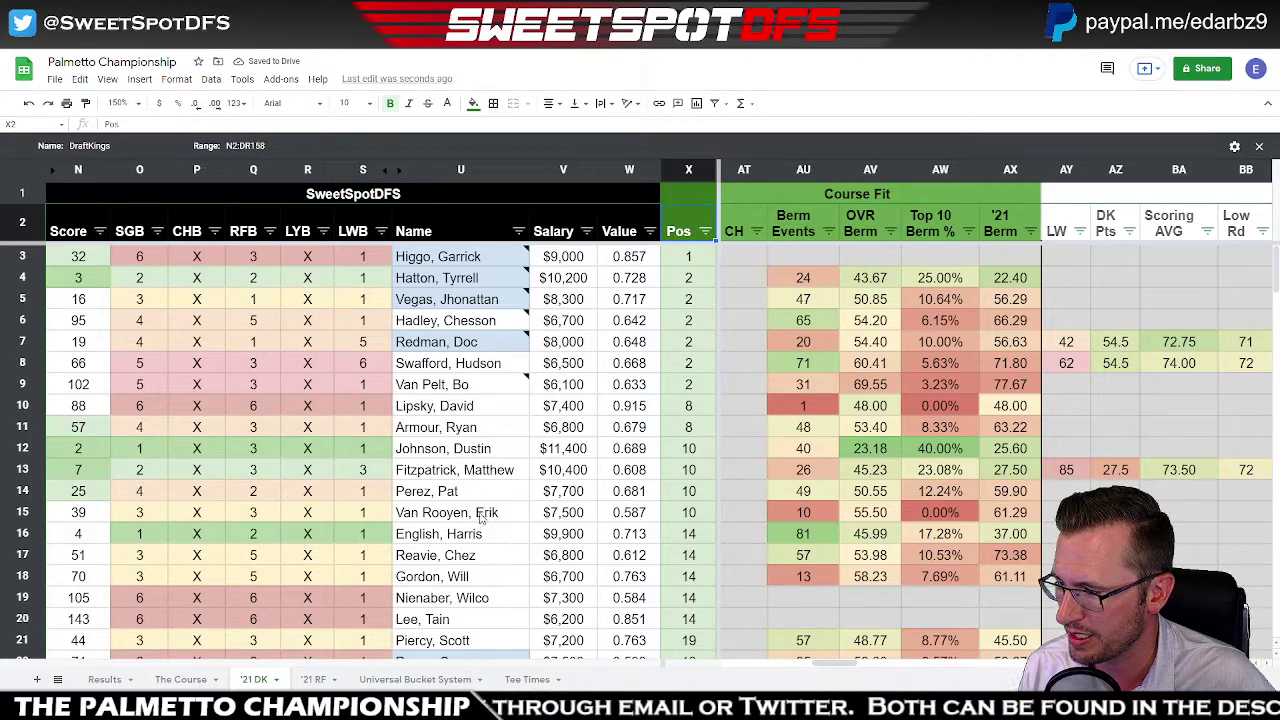
pyautogui.moveTo(482, 514); pyautogui.dragTo(490, 259)
pyautogui.moveTo(870, 278); pyautogui.dragTo(870, 512)
pyautogui.click(938, 512)
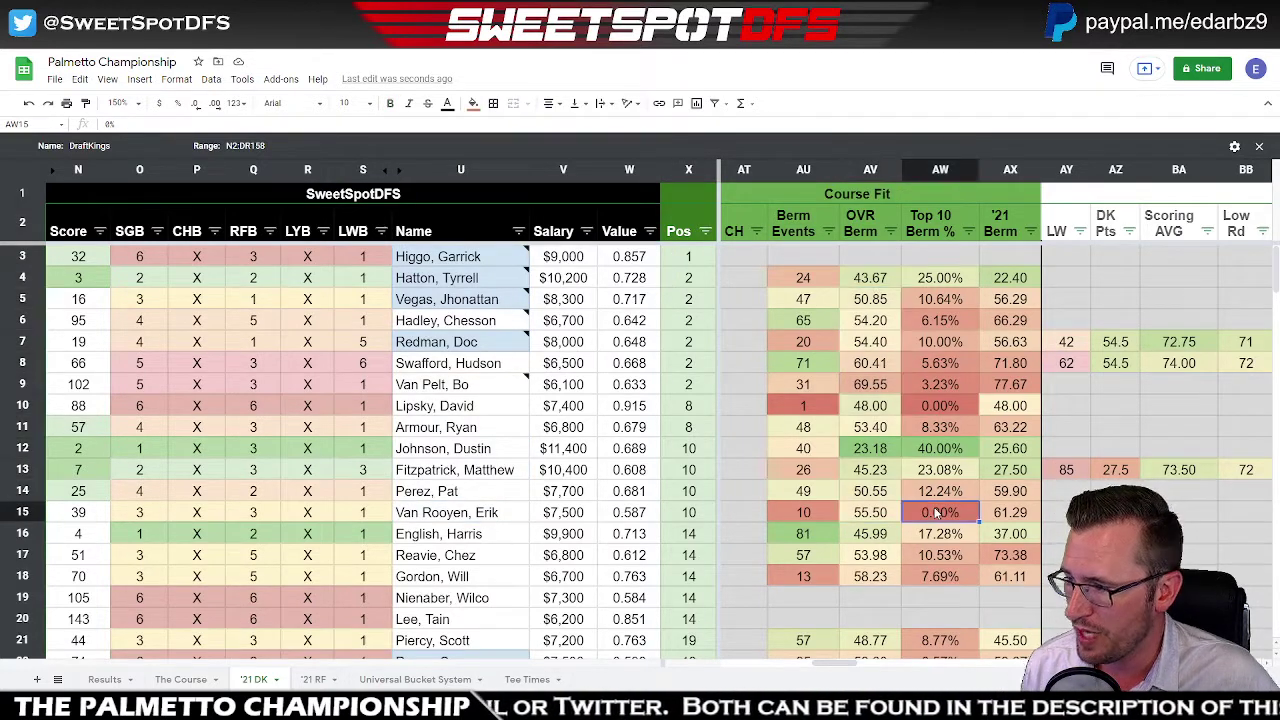
pyautogui.keyDown('ctrl'); pyautogui.click(946, 406); pyautogui.keyUp('ctrl')
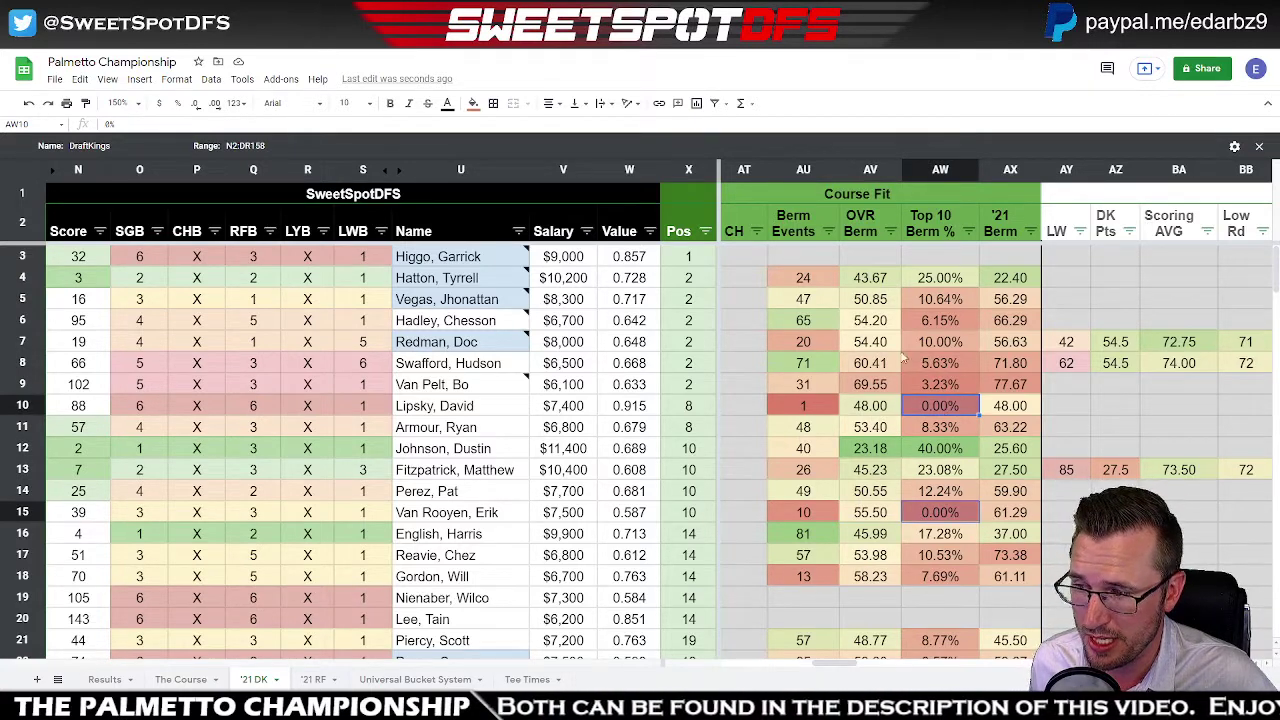
pyautogui.keyDown('ctrl'); pyautogui.click(949, 258); pyautogui.keyUp('ctrl')
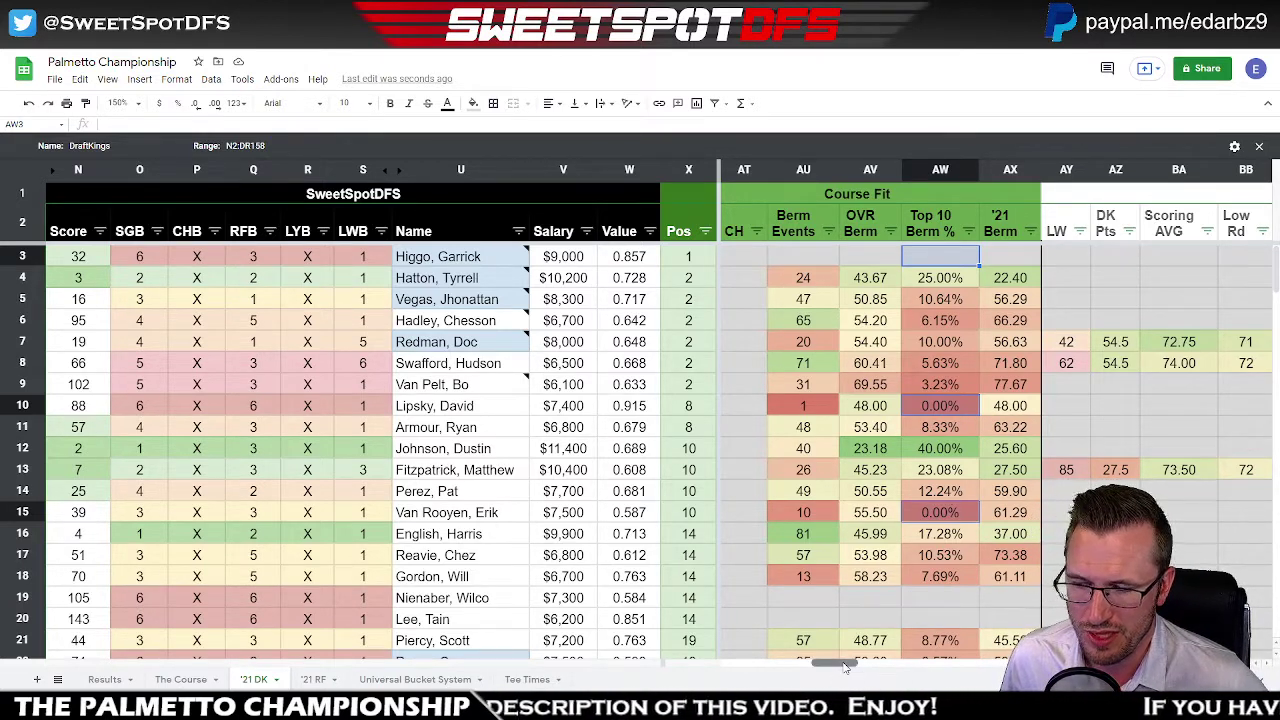
# - Single out the USO Qual. column and Vegas's entry in it, followed by Swafford's LW and USO Qual. cells
pyautogui.moveTo(845, 667); pyautogui.dragTo(816, 662)
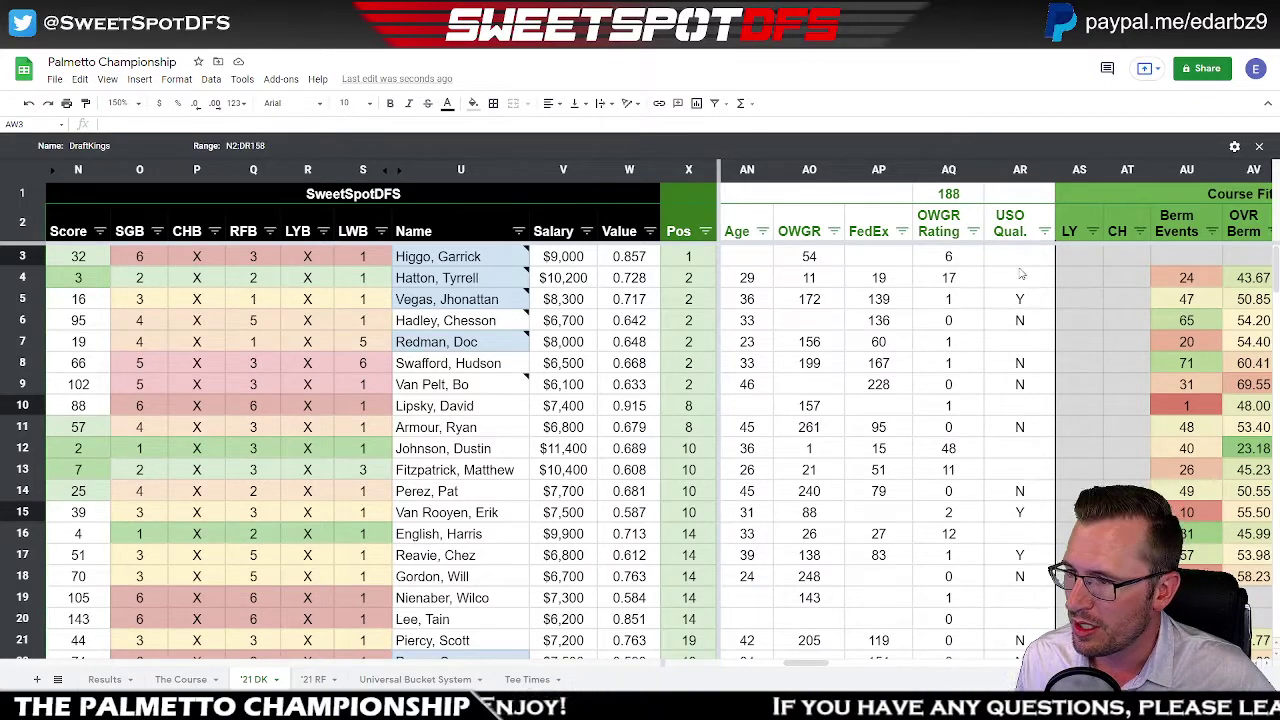
pyautogui.click(1020, 170)
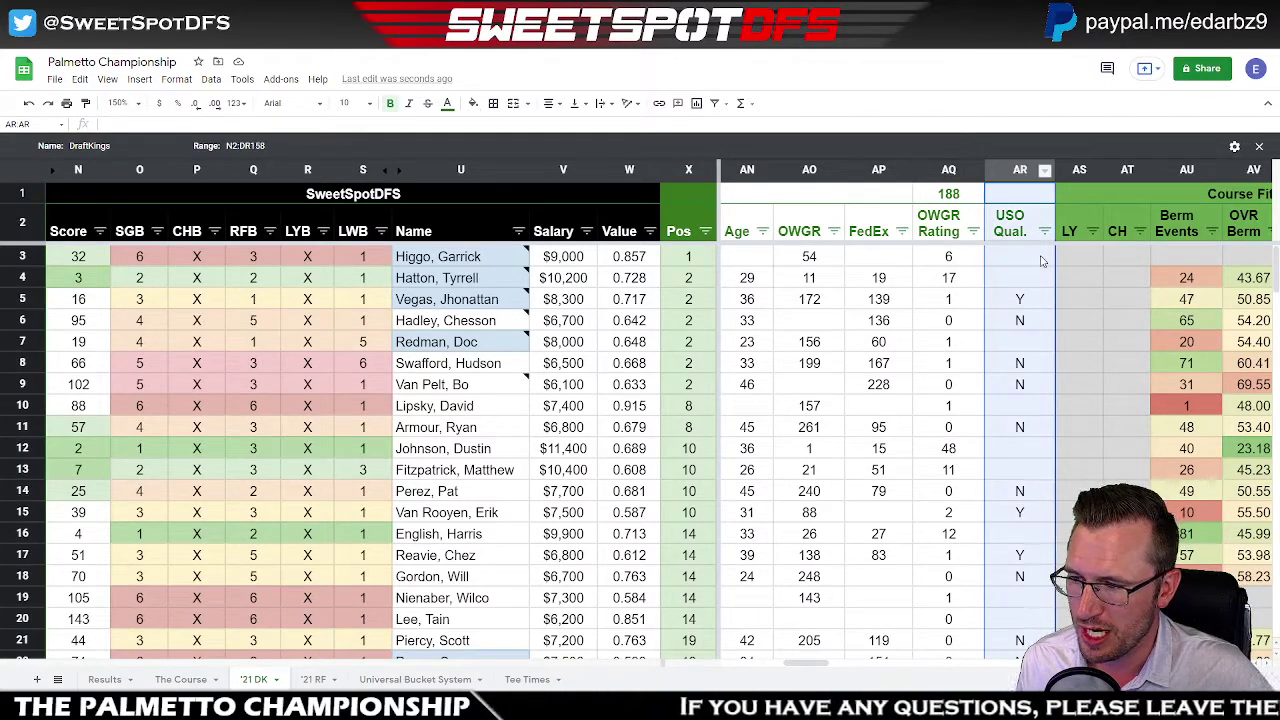
pyautogui.click(1033, 300)
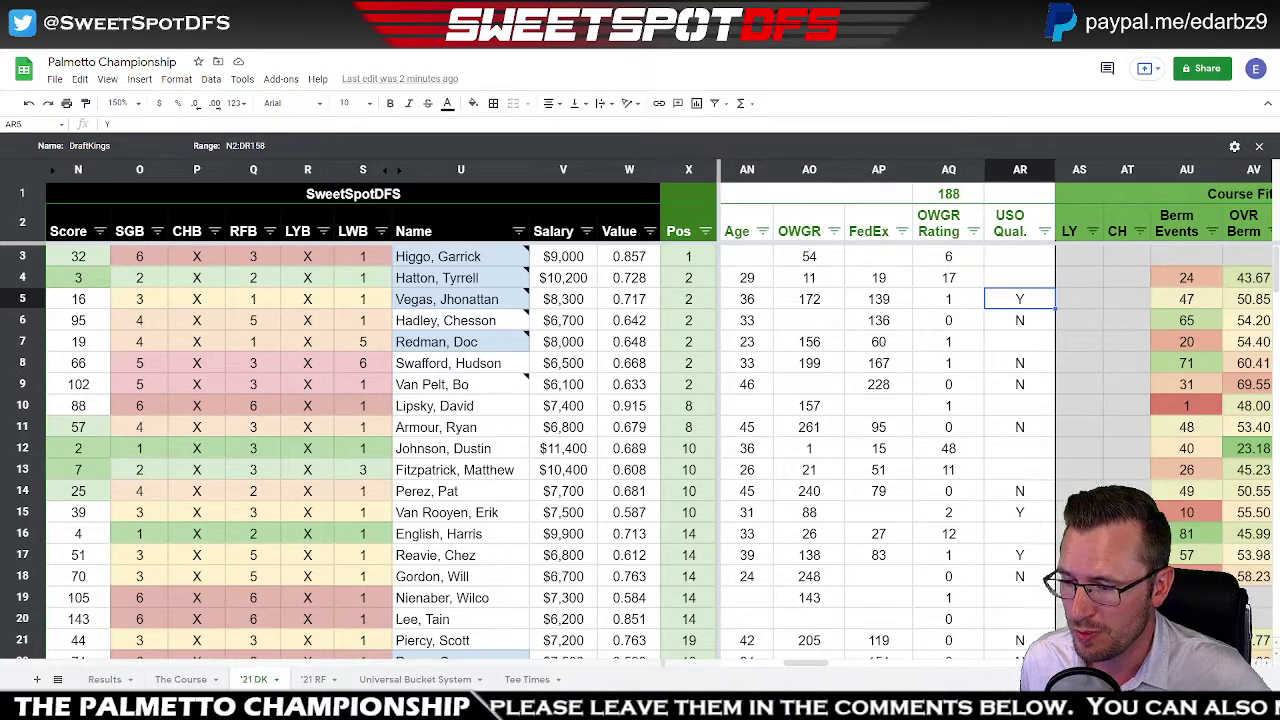
pyautogui.moveTo(806, 665); pyautogui.dragTo(822, 664)
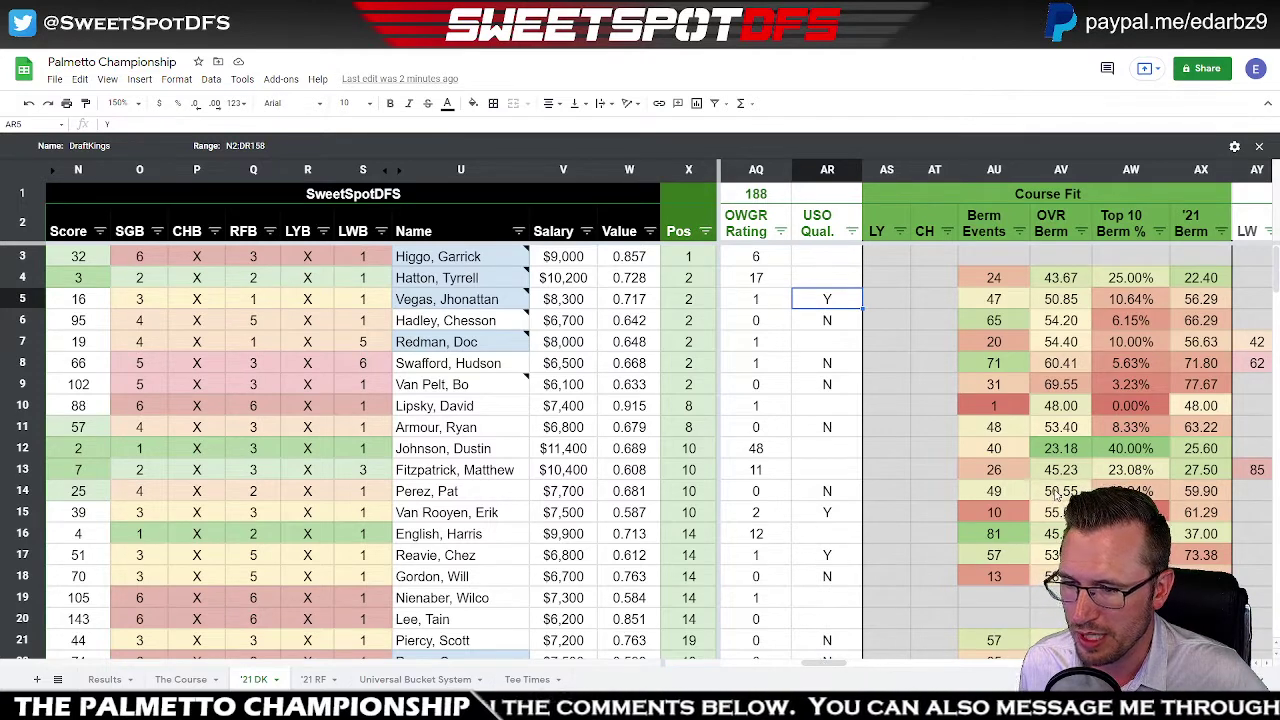
pyautogui.click(1257, 367)
pyautogui.click(835, 372)
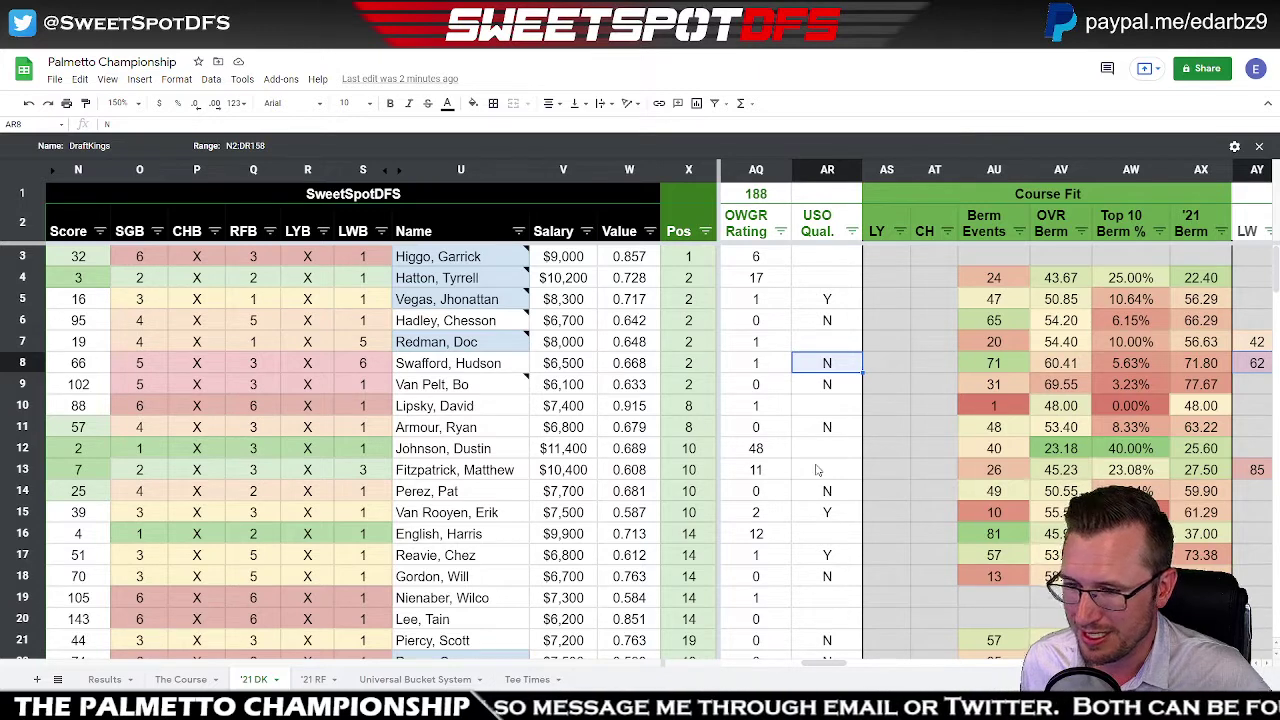
# - Select together the USO Qual. entries of Vegas, Hadley, Swafford, Van Pelt, Armour, Perez and Van Rooyen
pyautogui.click(830, 328)
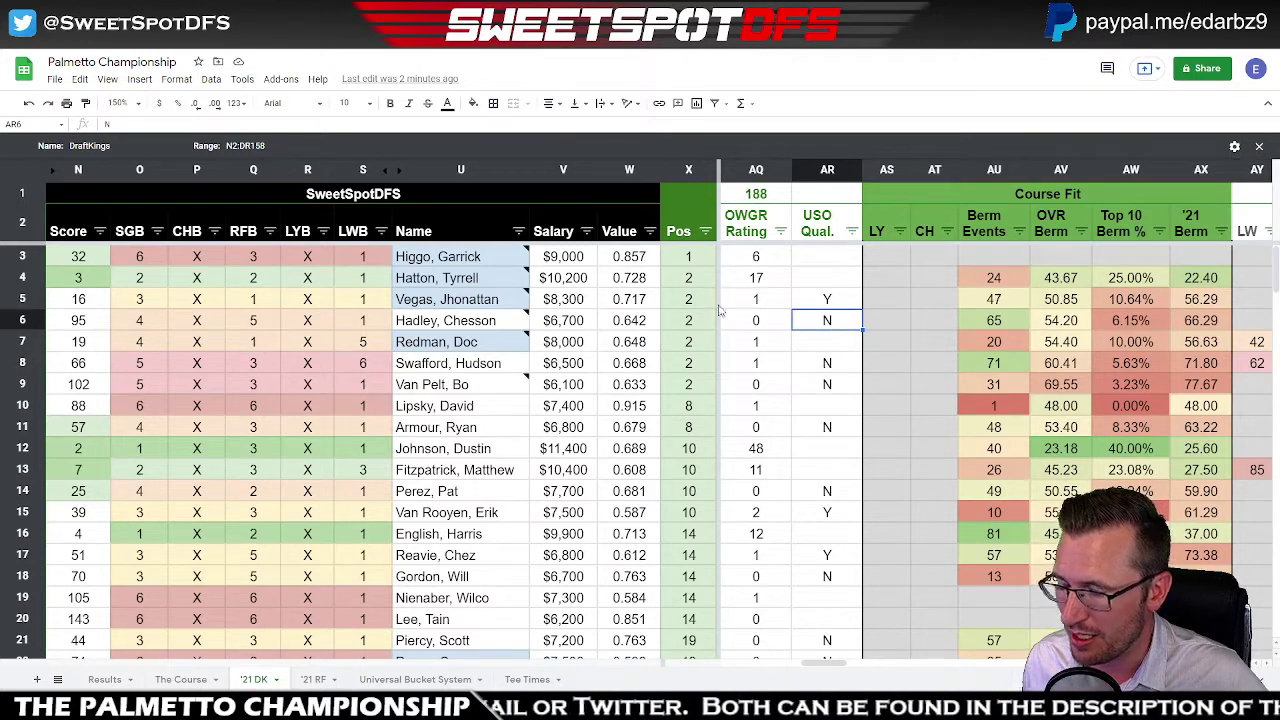
pyautogui.keyDown('shift'); pyautogui.click(830, 300); pyautogui.keyUp('shift')
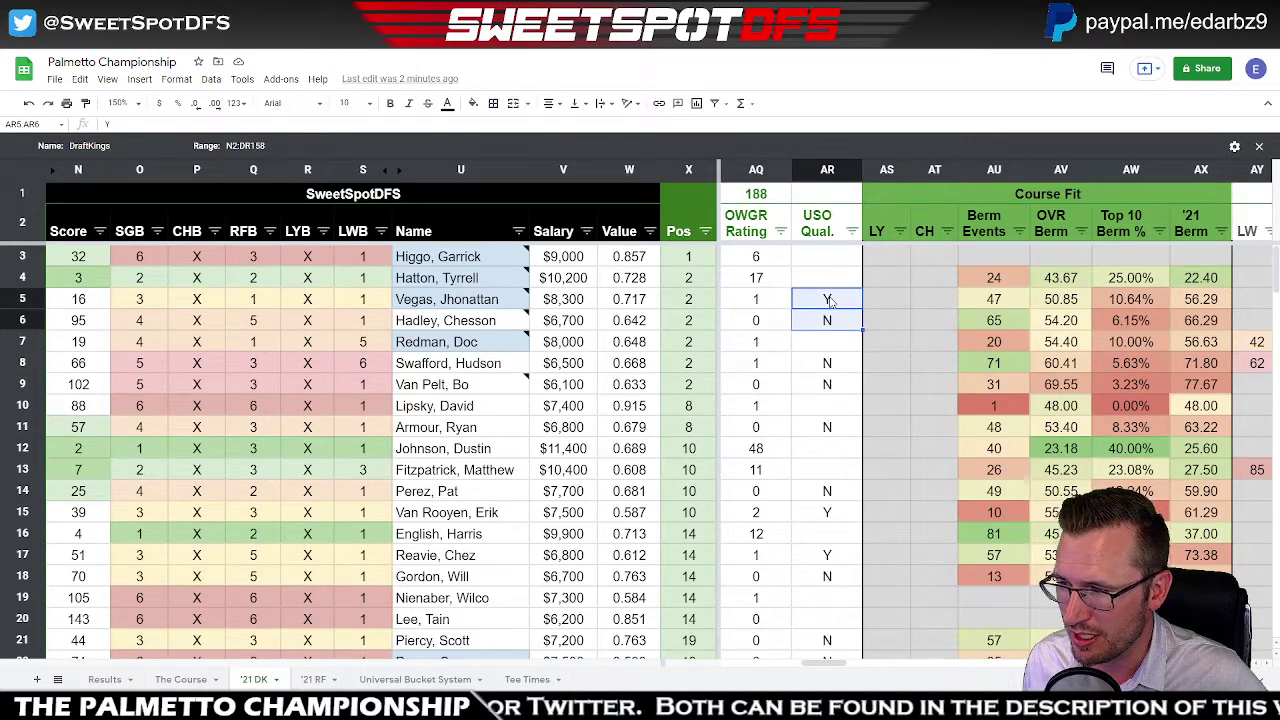
pyautogui.keyDown('ctrl'); pyautogui.click(846, 364); pyautogui.keyUp('ctrl')
pyautogui.keyDown('ctrl'); pyautogui.click(846, 384); pyautogui.keyUp('ctrl')
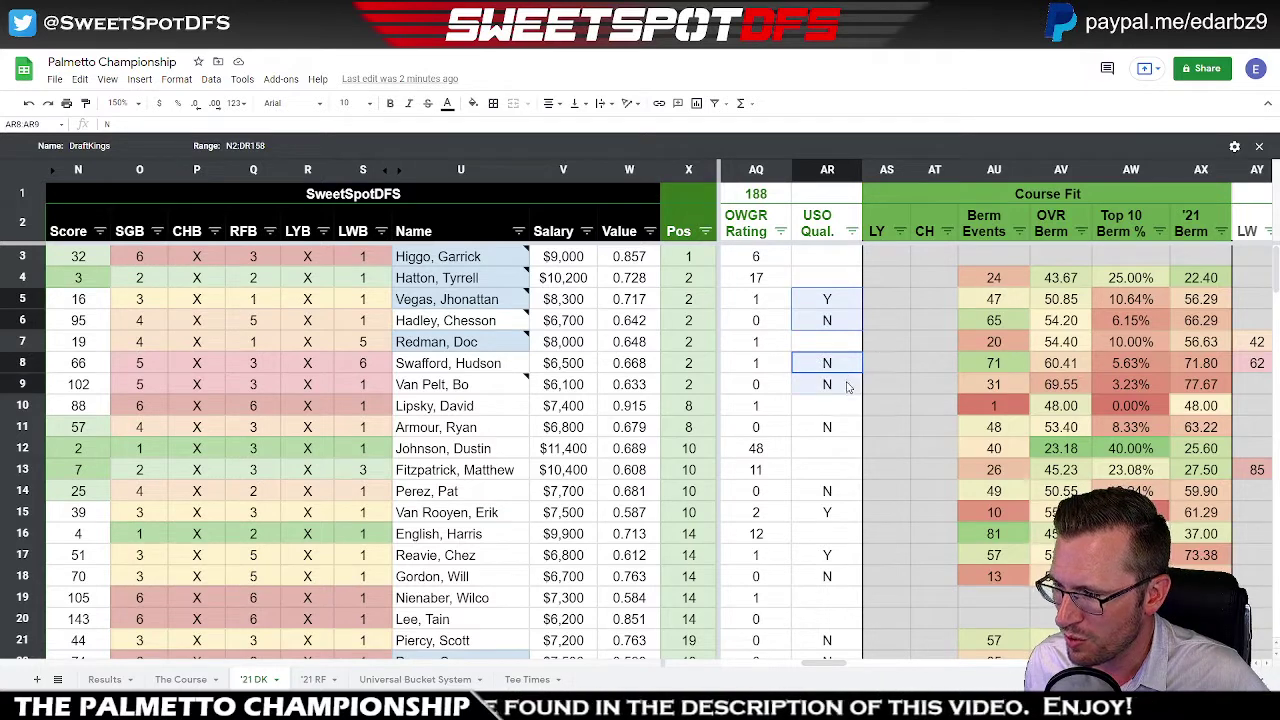
pyautogui.keyDown('ctrl'); pyautogui.click(846, 428); pyautogui.keyUp('ctrl')
pyautogui.keyDown('ctrl'); pyautogui.click(829, 495); pyautogui.keyUp('ctrl')
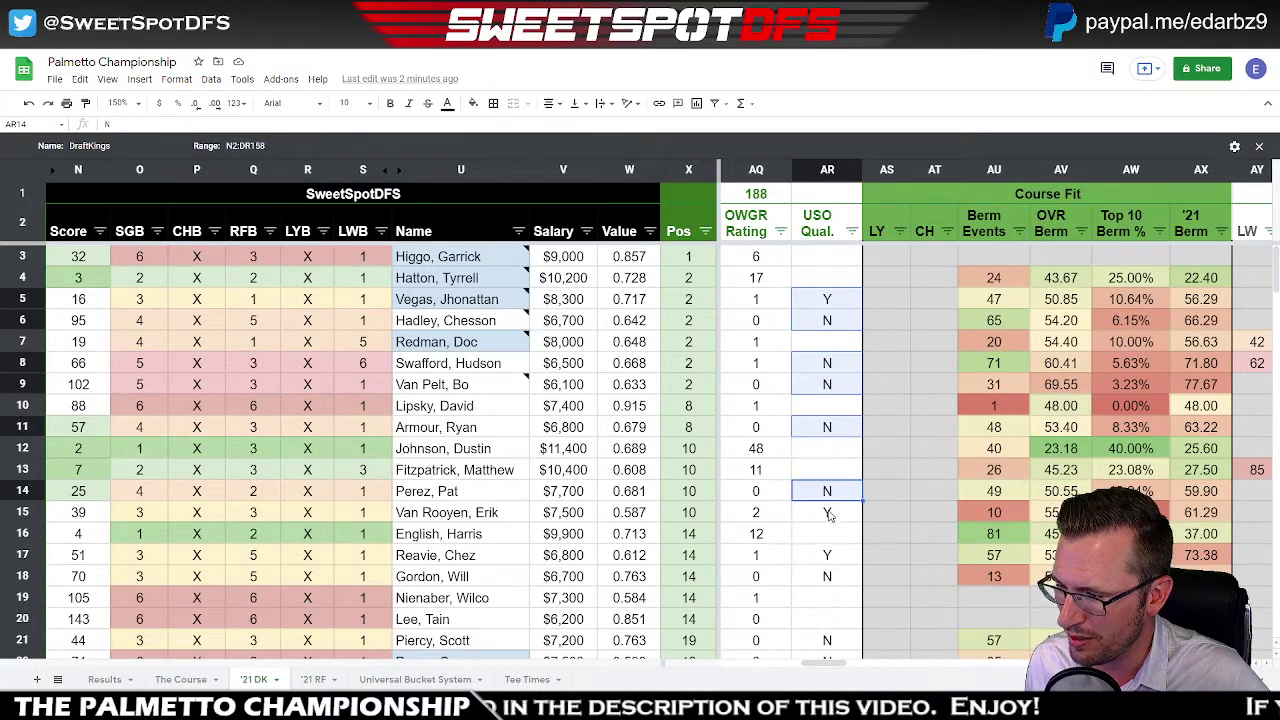
pyautogui.keyDown('ctrl'); pyautogui.click(829, 517); pyautogui.keyUp('ctrl')
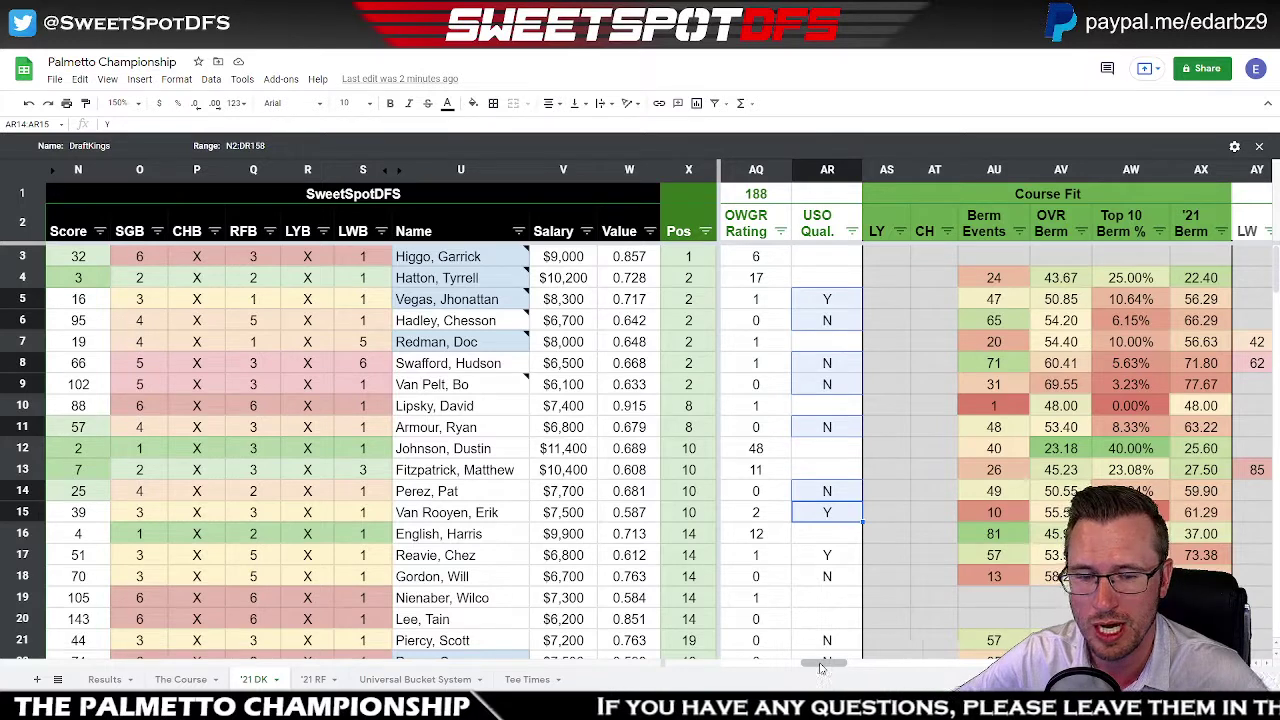
pyautogui.moveTo(820, 668); pyautogui.dragTo(652, 666)
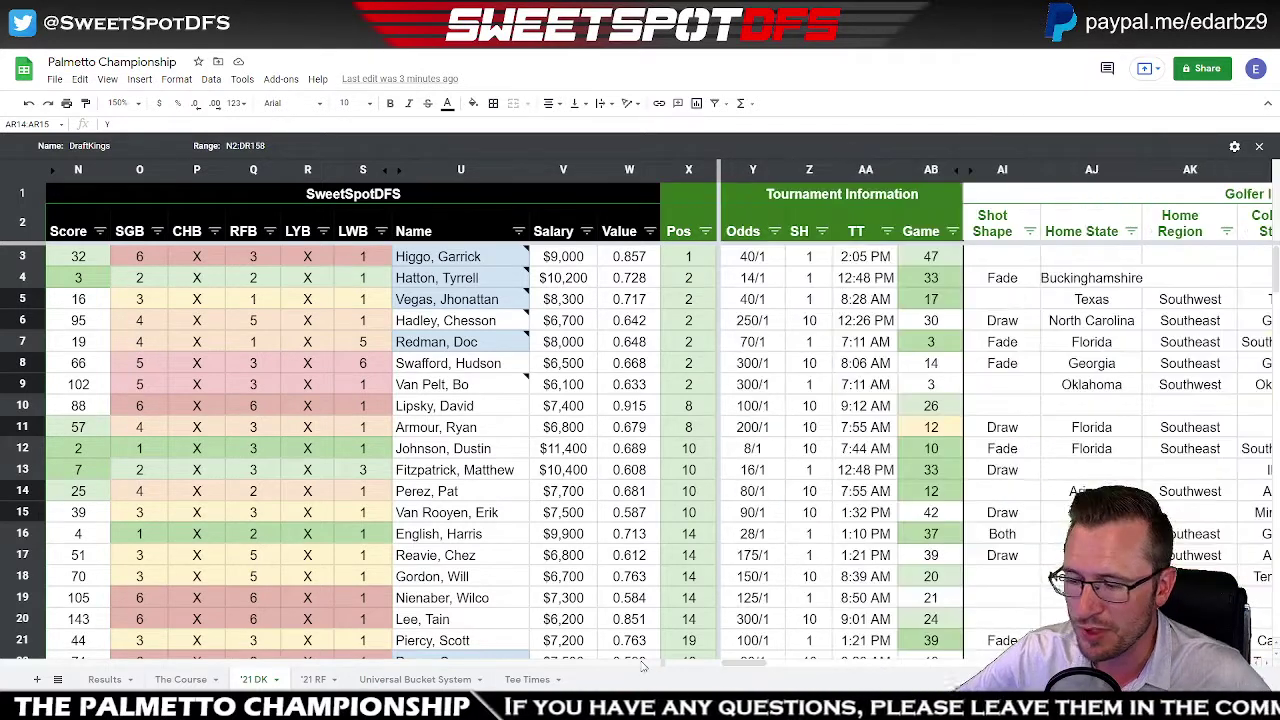